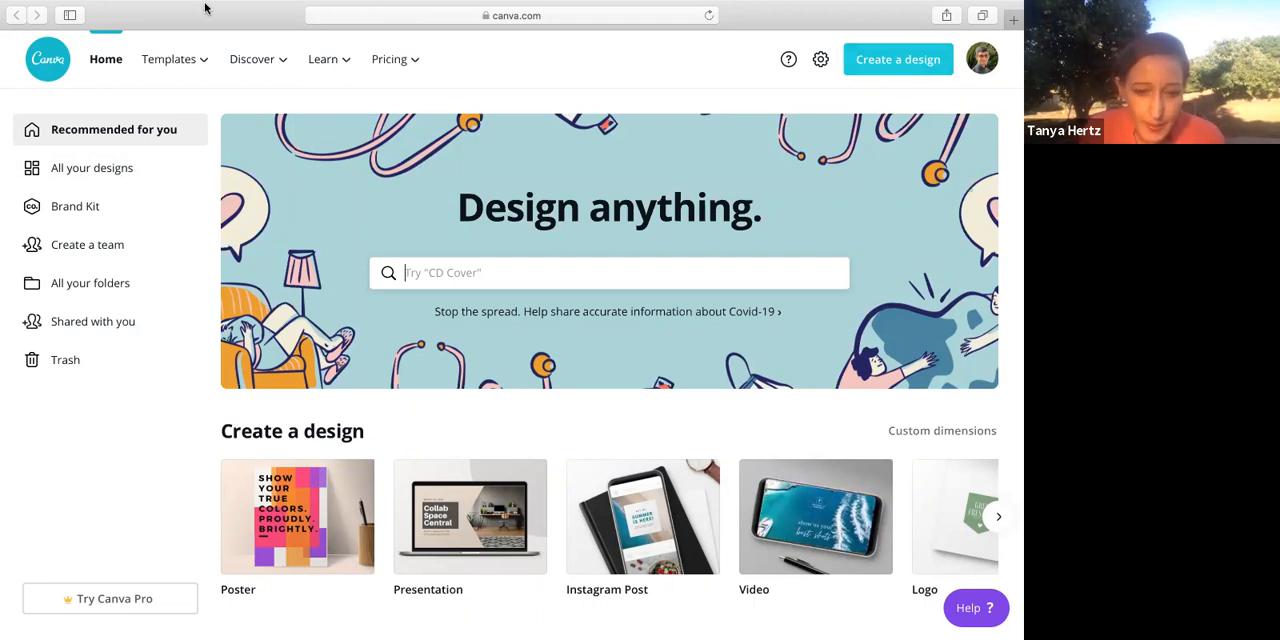
Switch to the shared team account and back to the Personal account
{"action": "mouse_move", "coordinate": [232, 55]}
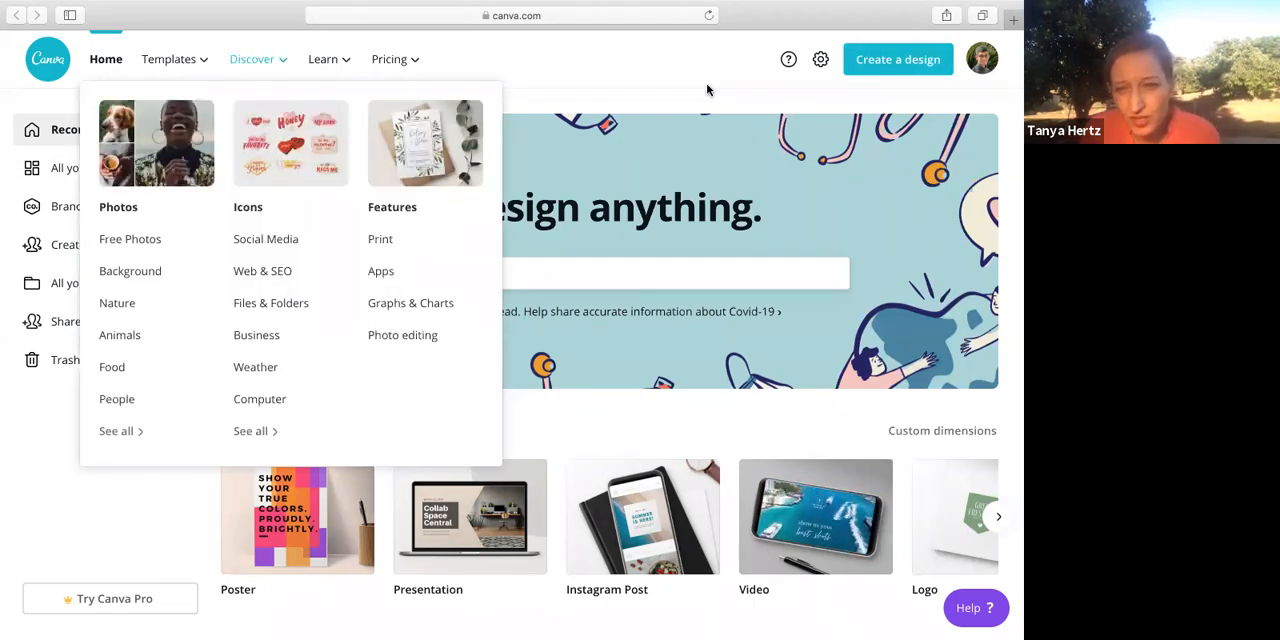
{"action": "key", "text": "super+minus"}
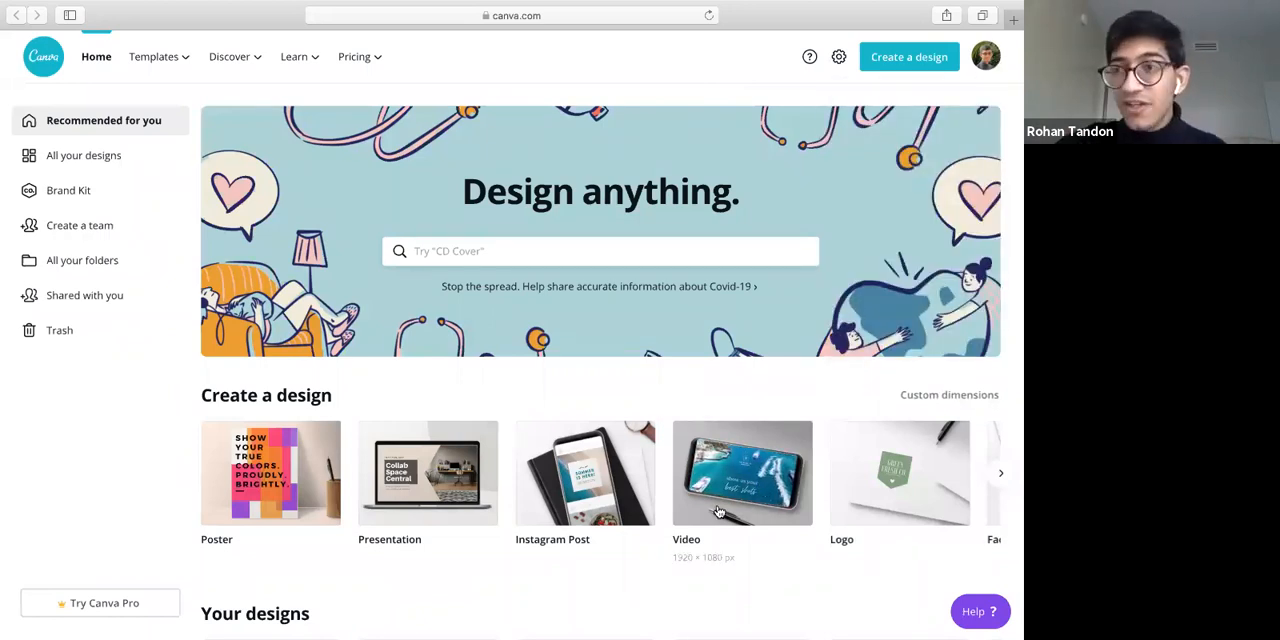
{"action": "left_click", "coordinate": [986, 60]}
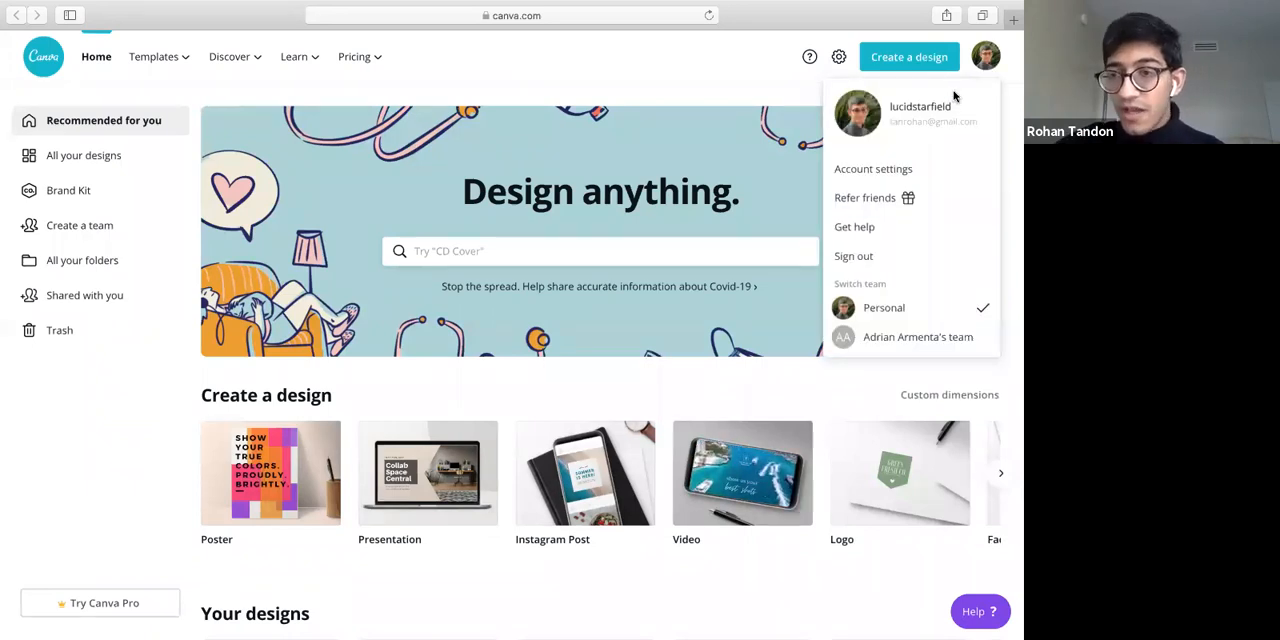
{"action": "left_click", "coordinate": [986, 336]}
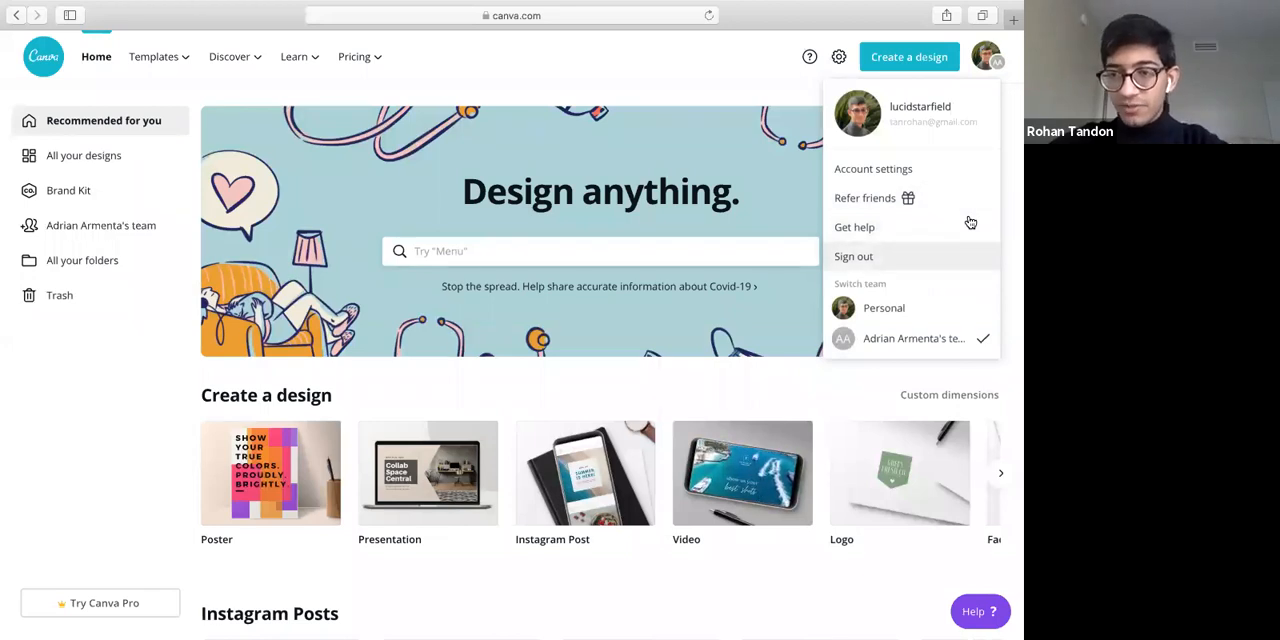
{"action": "left_click", "coordinate": [915, 316]}
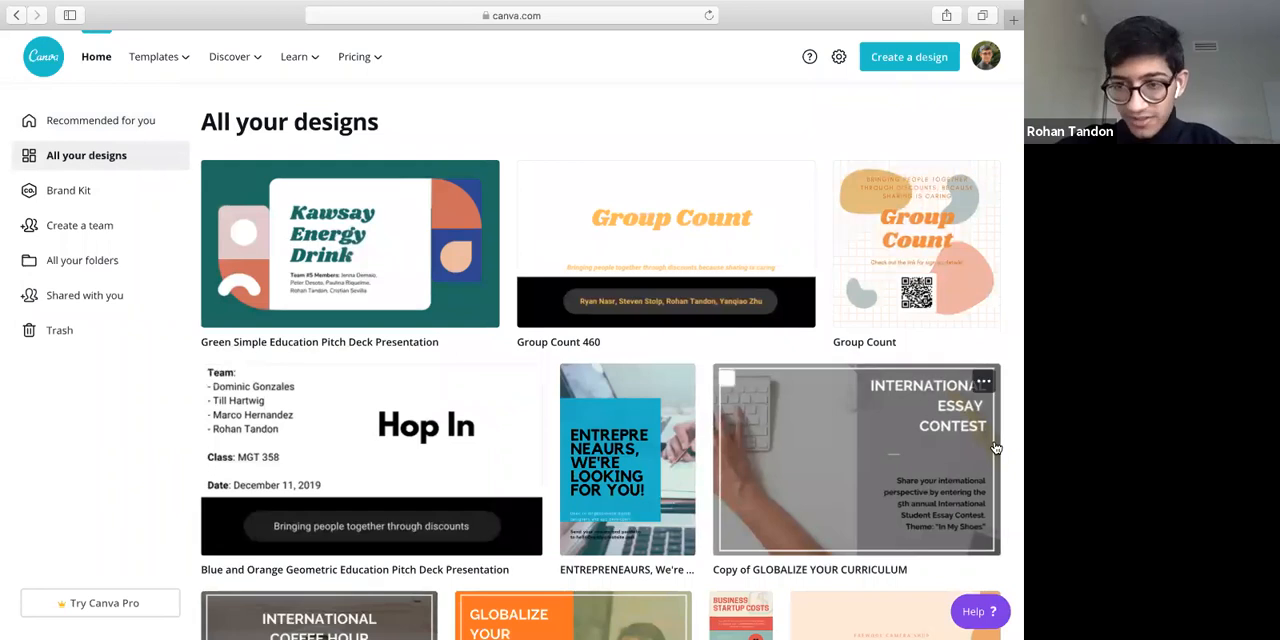
Open the recommended home page and examine the design types offered for creating a new design
{"action": "left_click", "coordinate": [73, 130]}
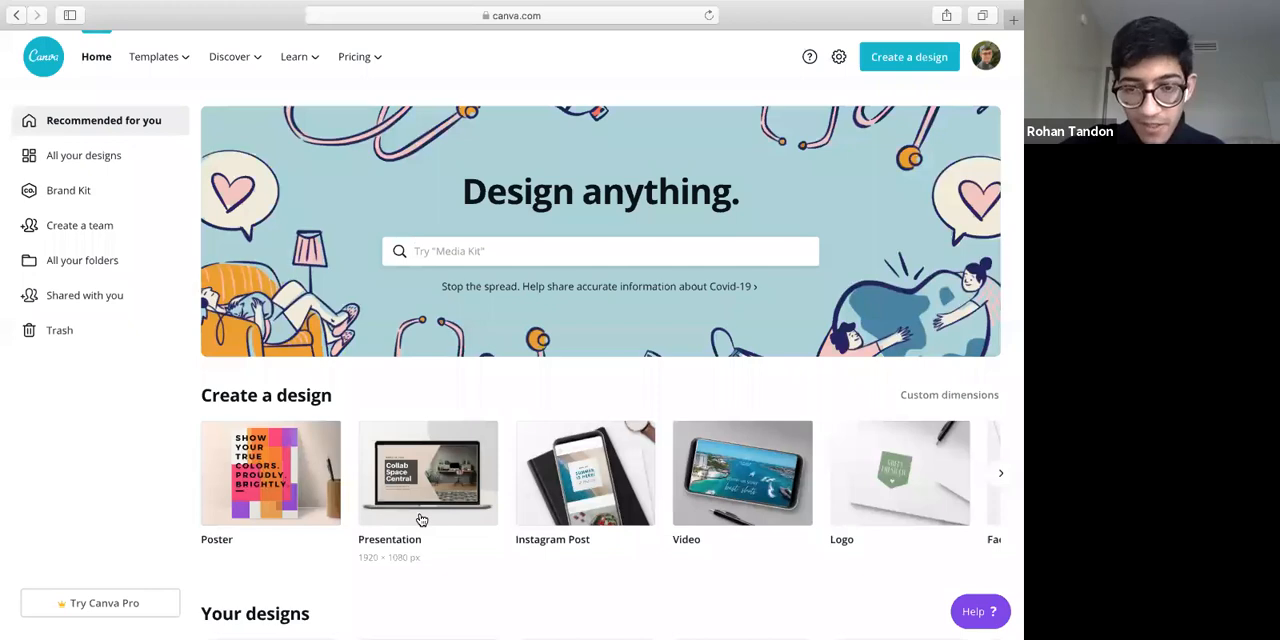
{"action": "scroll", "coordinate": [421, 519], "scroll_direction": "down", "scroll_amount": 3}
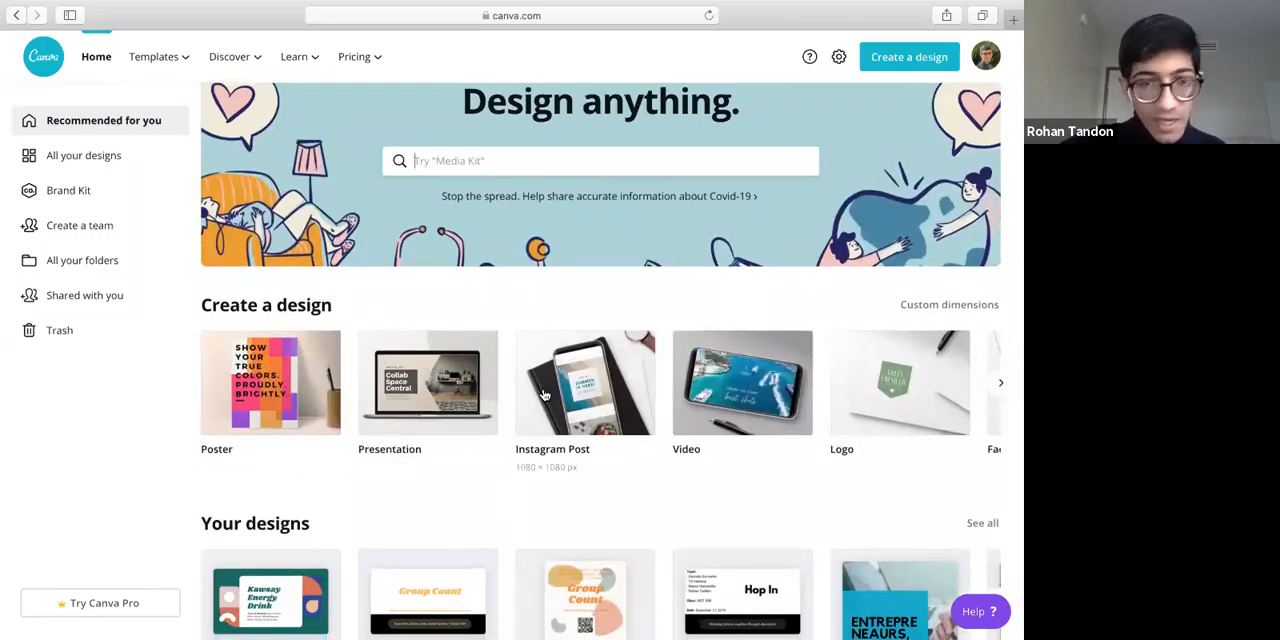
{"action": "scroll", "coordinate": [543, 395], "scroll_direction": "right", "scroll_amount": 2}
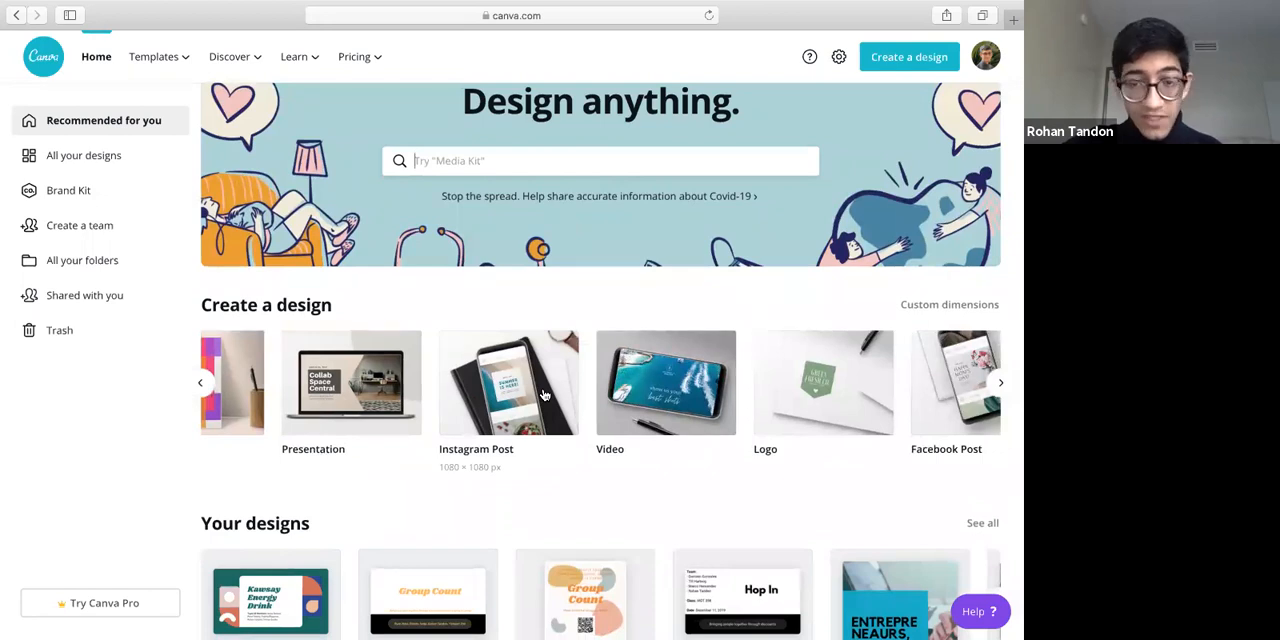
{"action": "scroll", "coordinate": [543, 395], "scroll_direction": "right", "scroll_amount": 1}
{"action": "scroll", "coordinate": [543, 395], "scroll_direction": "right", "scroll_amount": 3}
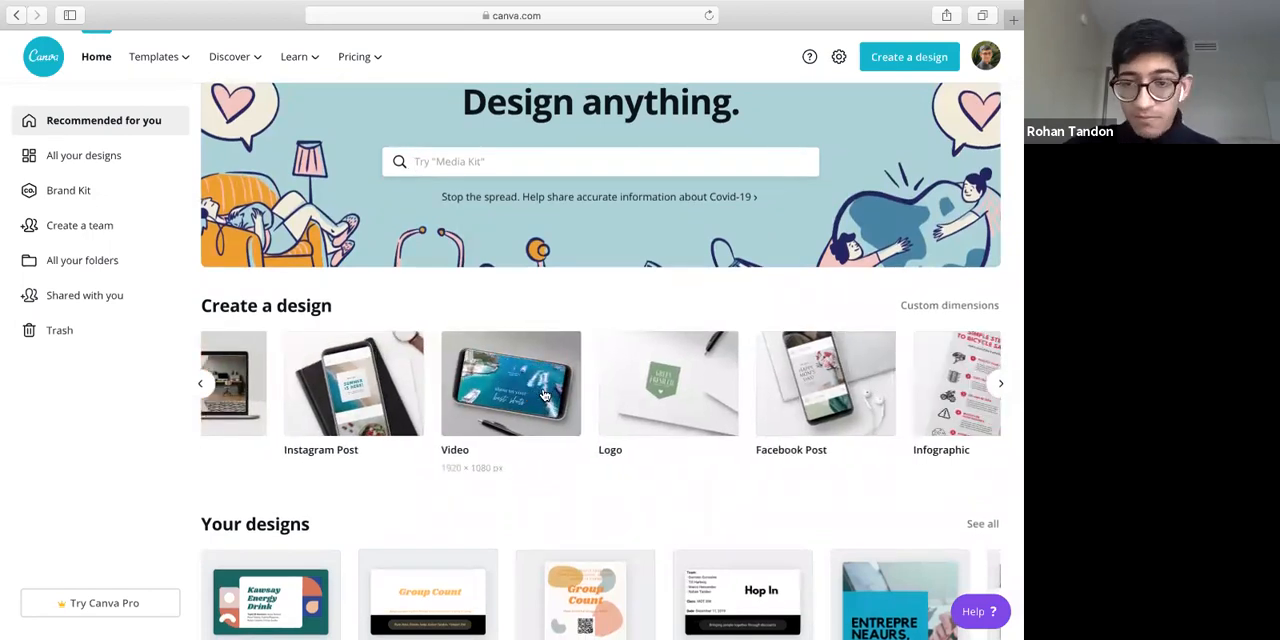
{"action": "scroll", "coordinate": [543, 394], "scroll_direction": "right", "scroll_amount": 1}
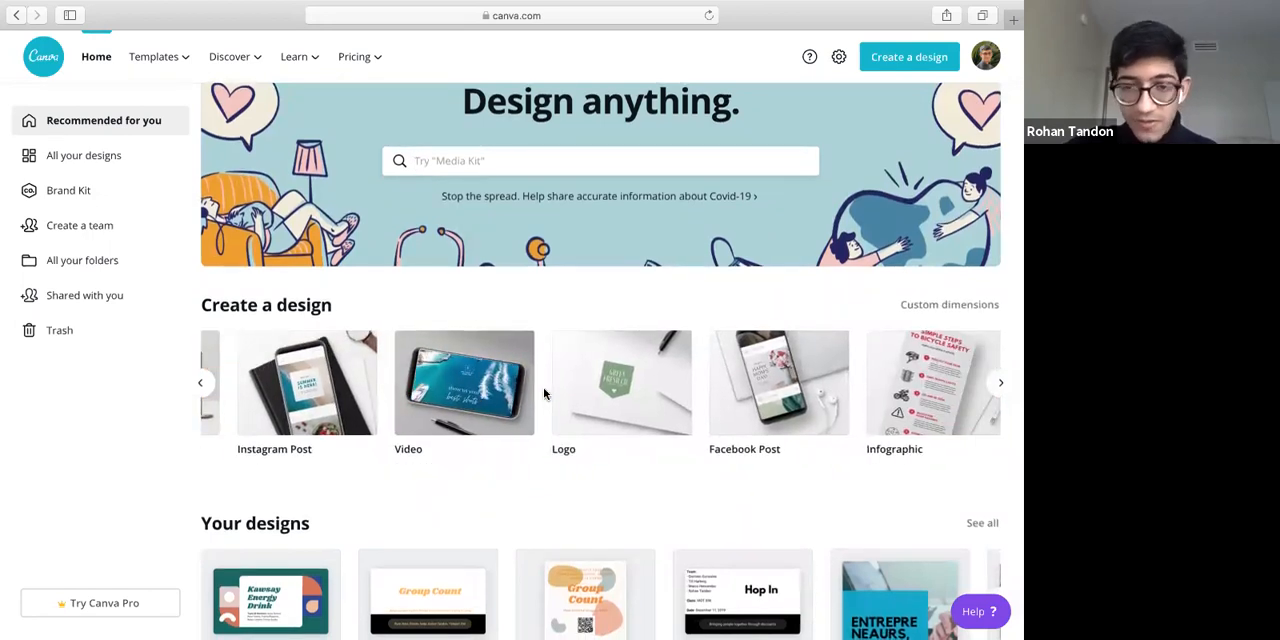
{"action": "scroll", "coordinate": [543, 394], "scroll_direction": "down", "scroll_amount": 1}
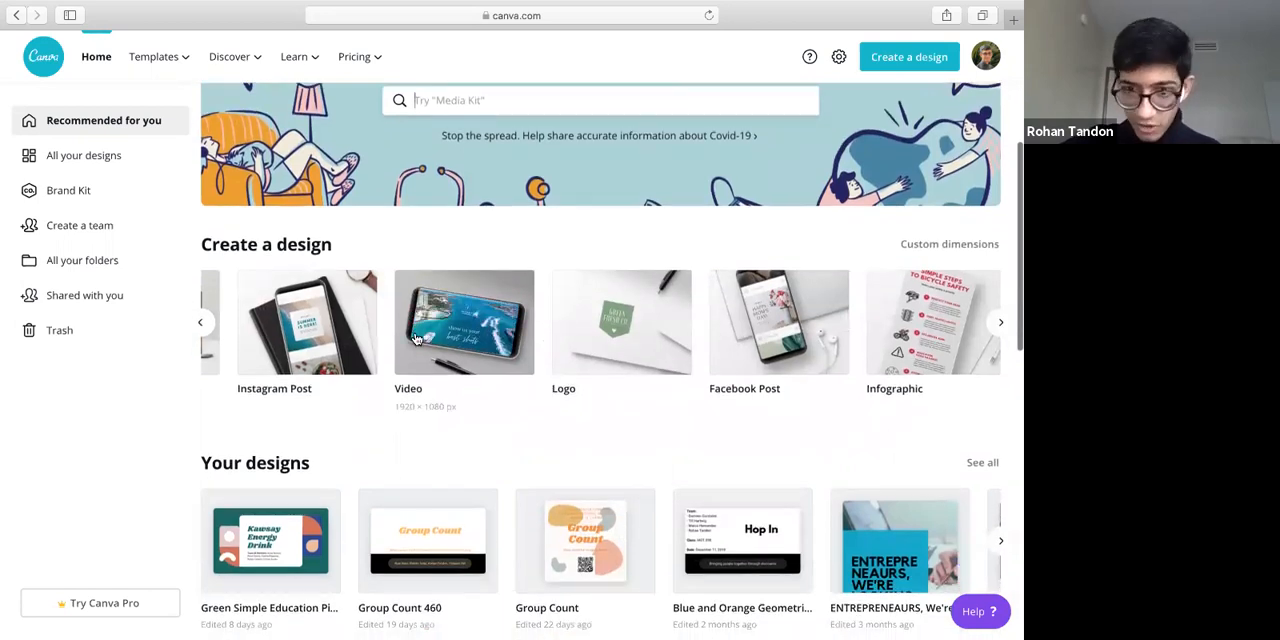
{"action": "scroll", "coordinate": [416, 340], "scroll_direction": "left", "scroll_amount": 6}
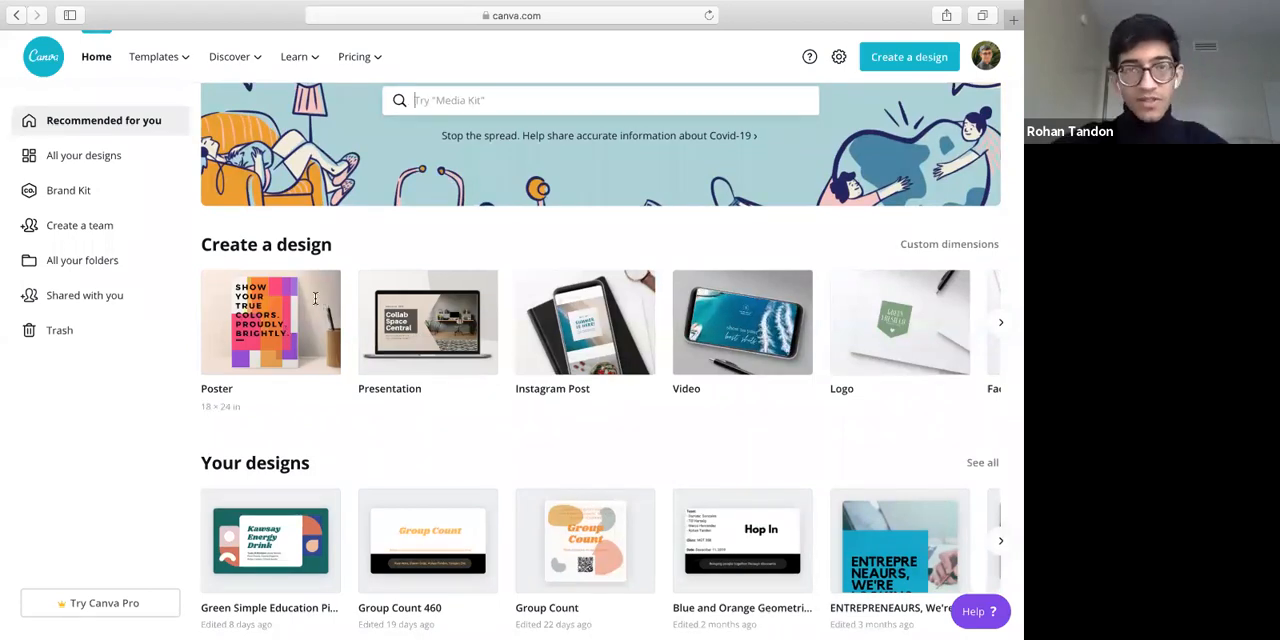
Search for "flyer" and open the templates of the 8.5 × 11 in Flyer design type
{"action": "left_click", "coordinate": [487, 101]}
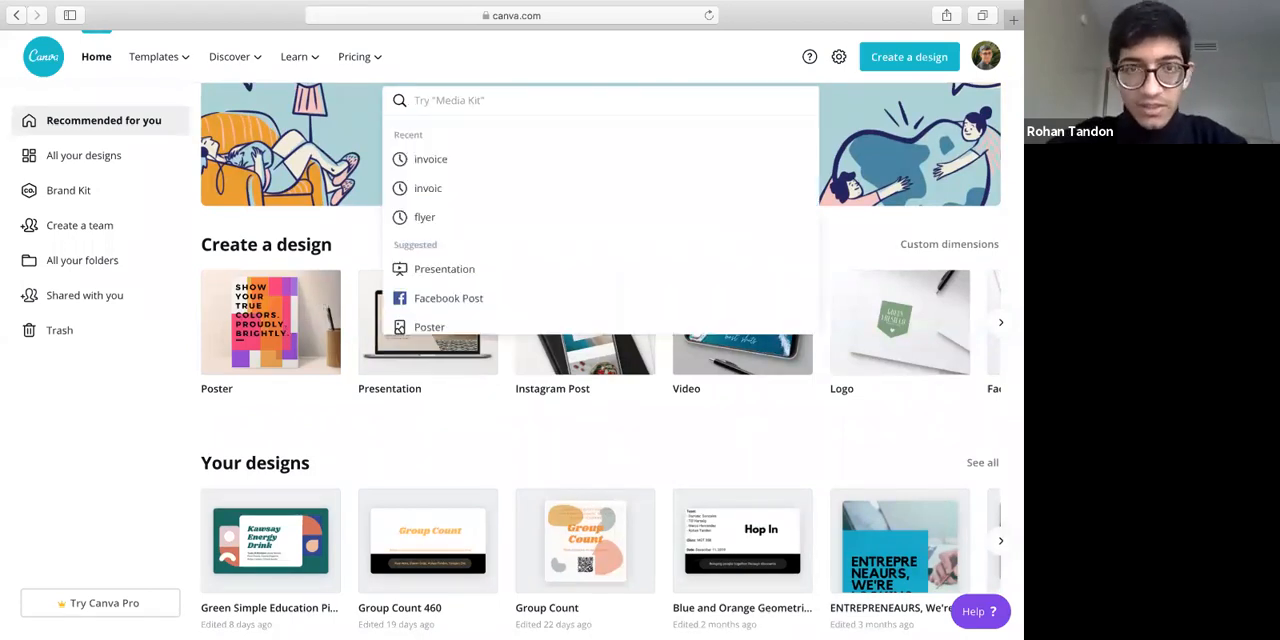
{"action": "type", "text": "flyer"}
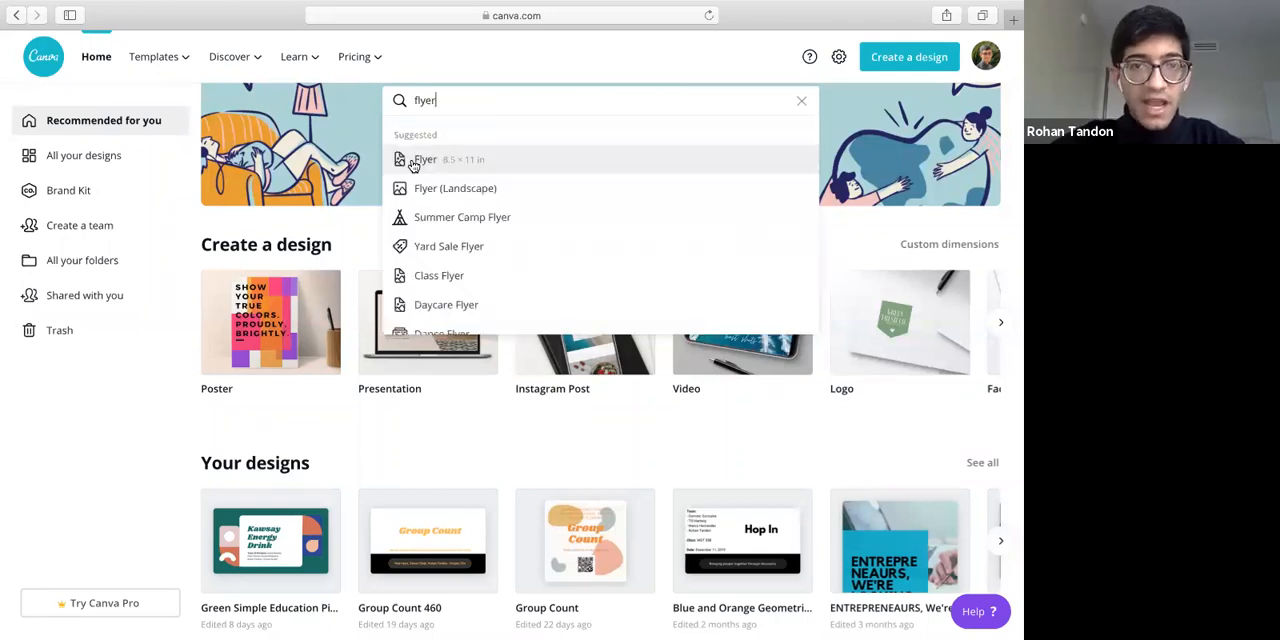
{"action": "left_click", "coordinate": [512, 165]}
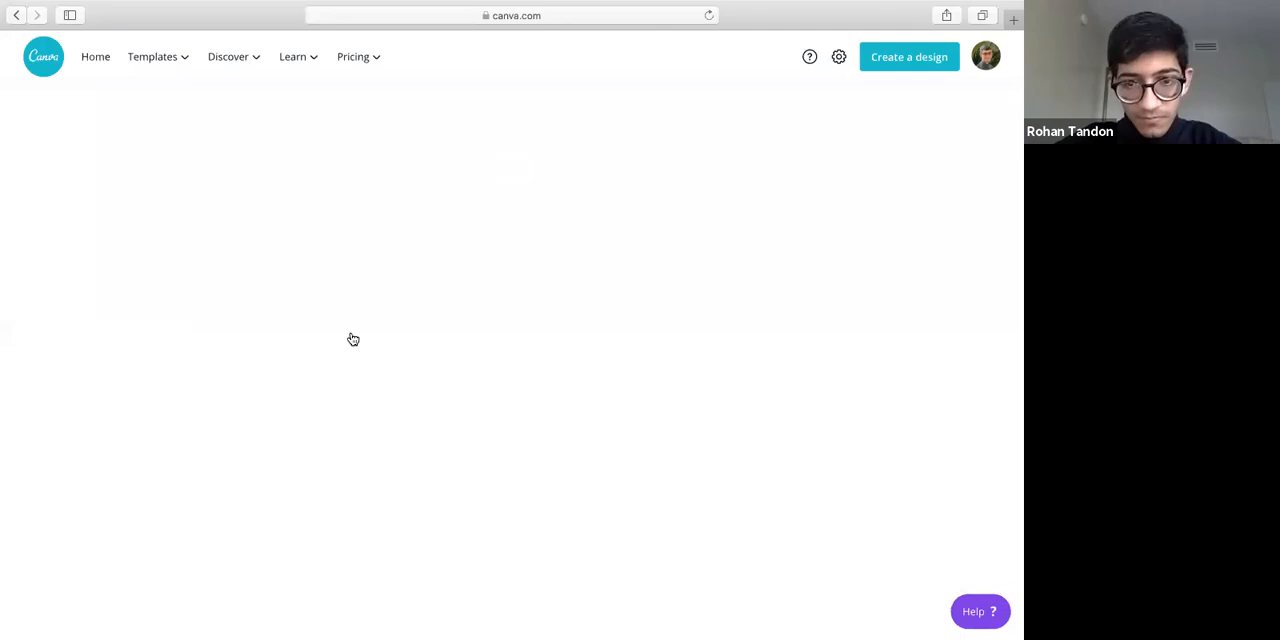
{"action": "scroll", "coordinate": [316, 440], "scroll_direction": "down", "scroll_amount": 2}
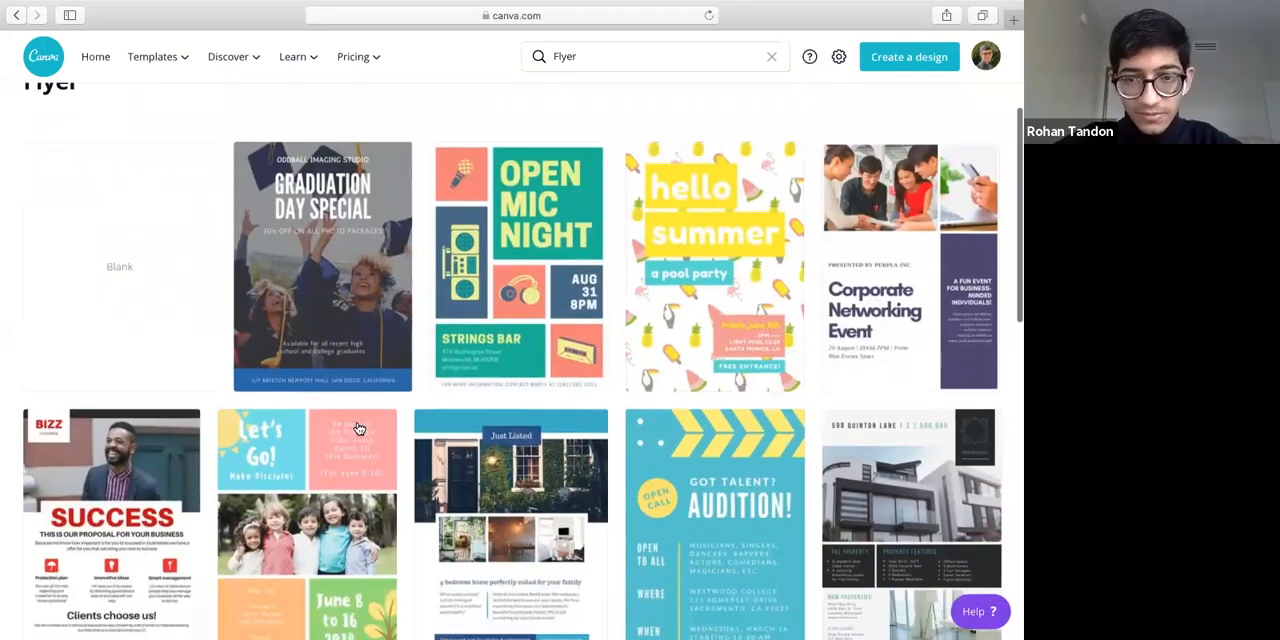
{"action": "scroll", "coordinate": [358, 428], "scroll_direction": "down", "scroll_amount": 3}
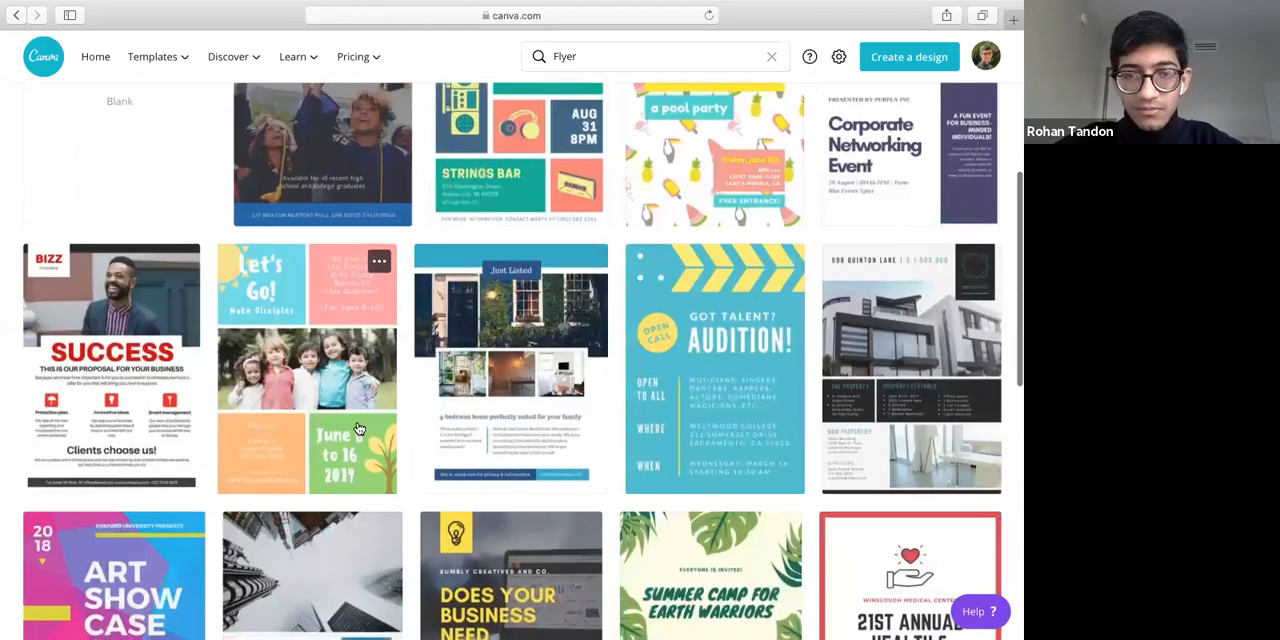
{"action": "scroll", "coordinate": [358, 428], "scroll_direction": "down", "scroll_amount": 3}
{"action": "scroll", "coordinate": [358, 428], "scroll_direction": "up", "scroll_amount": 1}
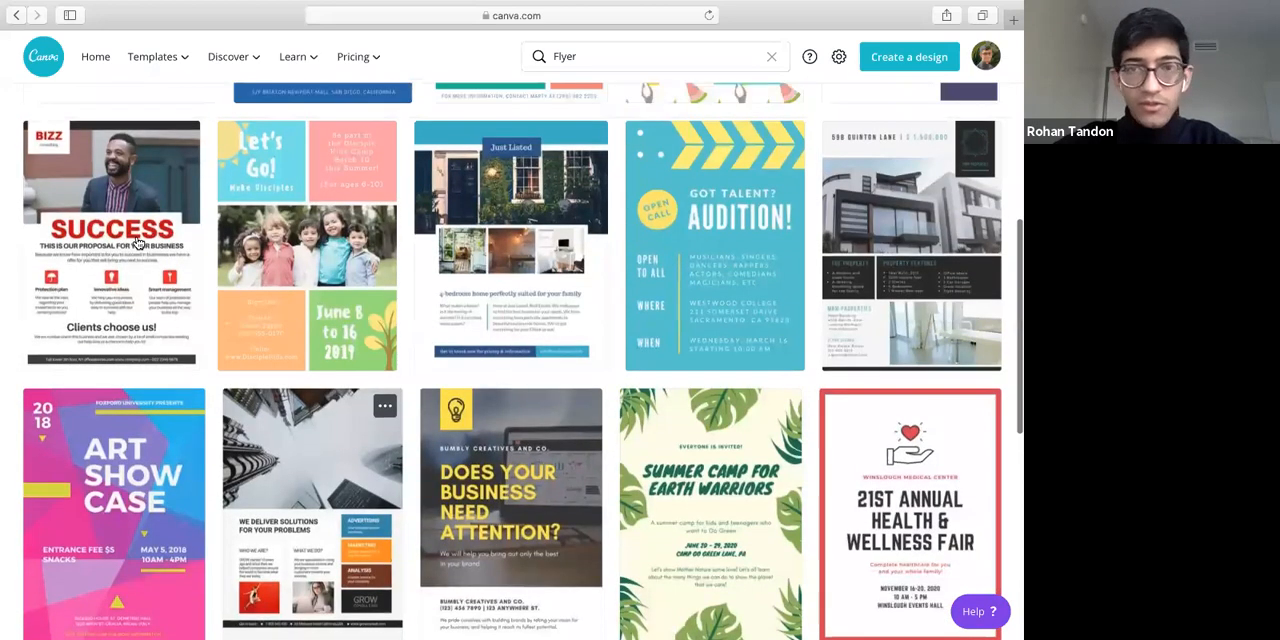
{"action": "scroll", "coordinate": [358, 428], "scroll_direction": "down", "scroll_amount": 2}
Refine the template search to "Flyer opening"
{"action": "left_click", "coordinate": [657, 56]}
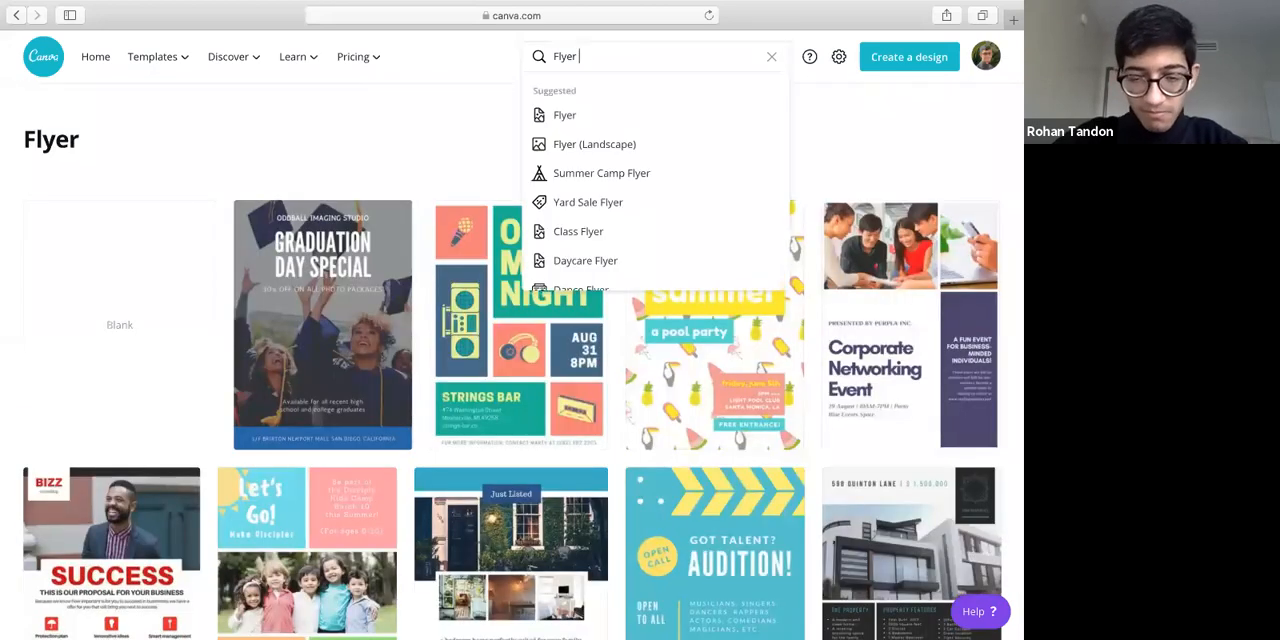
{"action": "type", "text": "busi"}
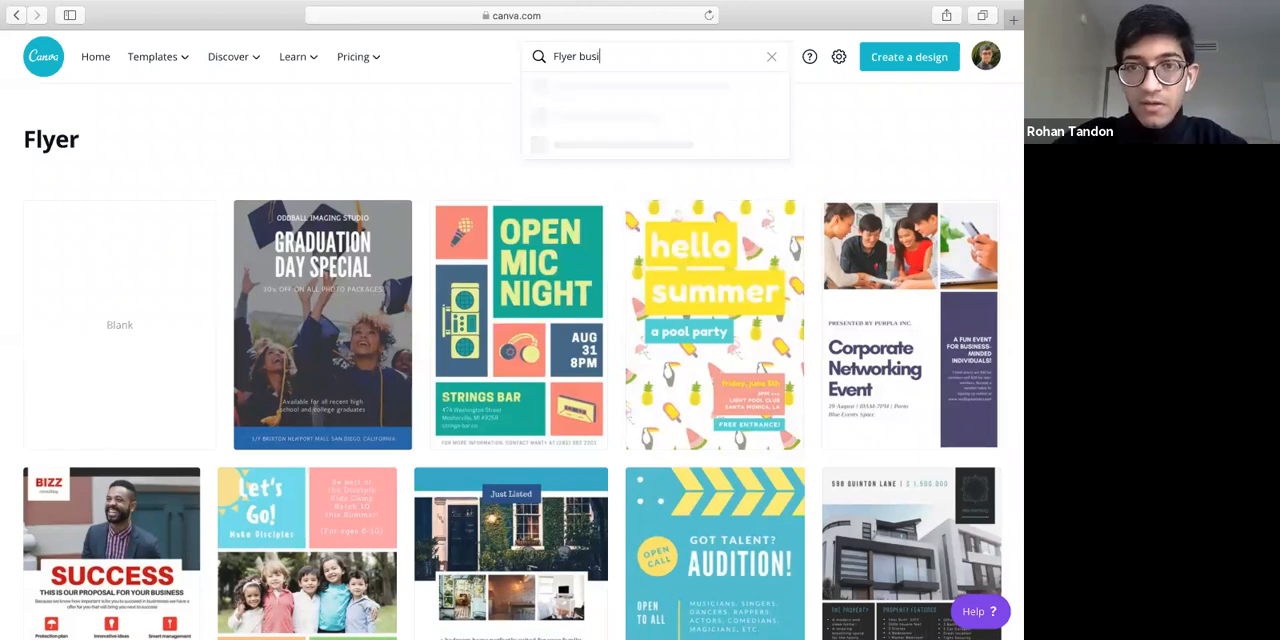
{"action": "type", "text": "ness opening"}
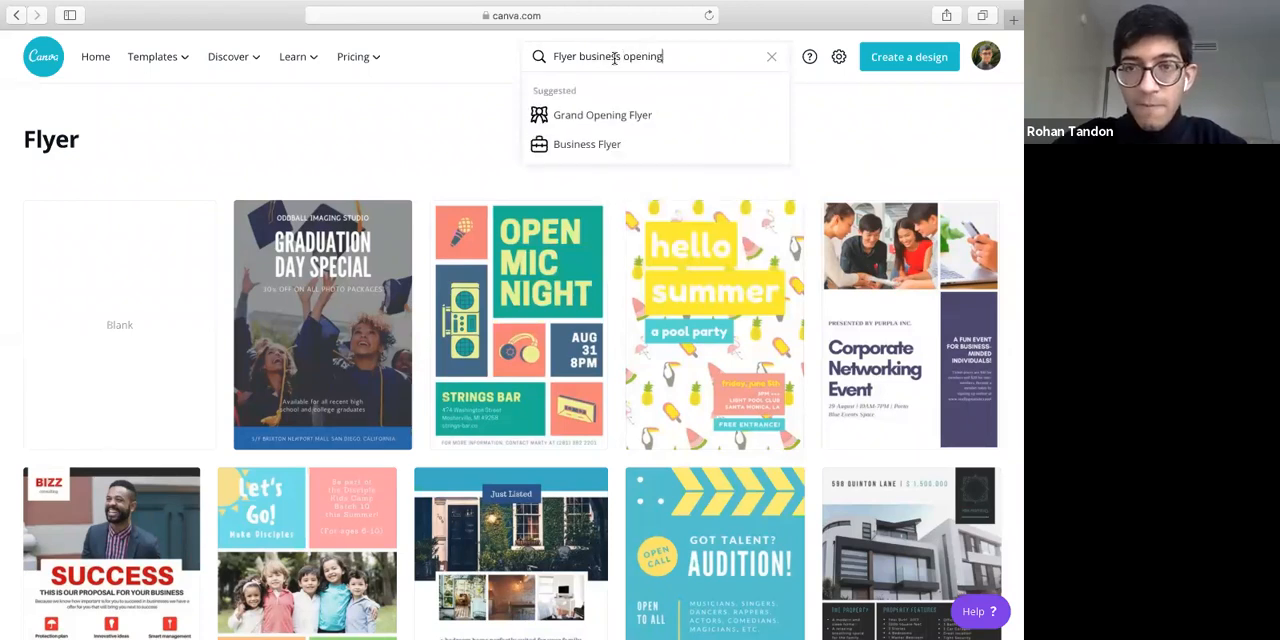
{"action": "double_click", "coordinate": [612, 57]}
{"action": "key", "text": "BackSpace"}
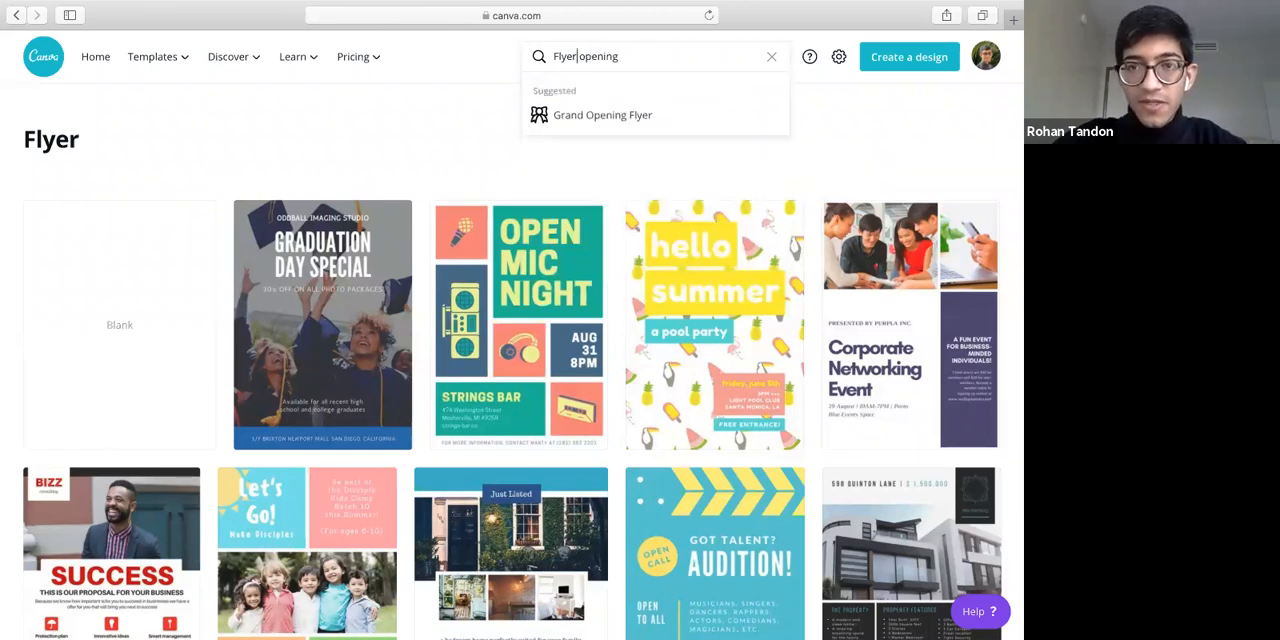
{"action": "key", "text": "Return"}
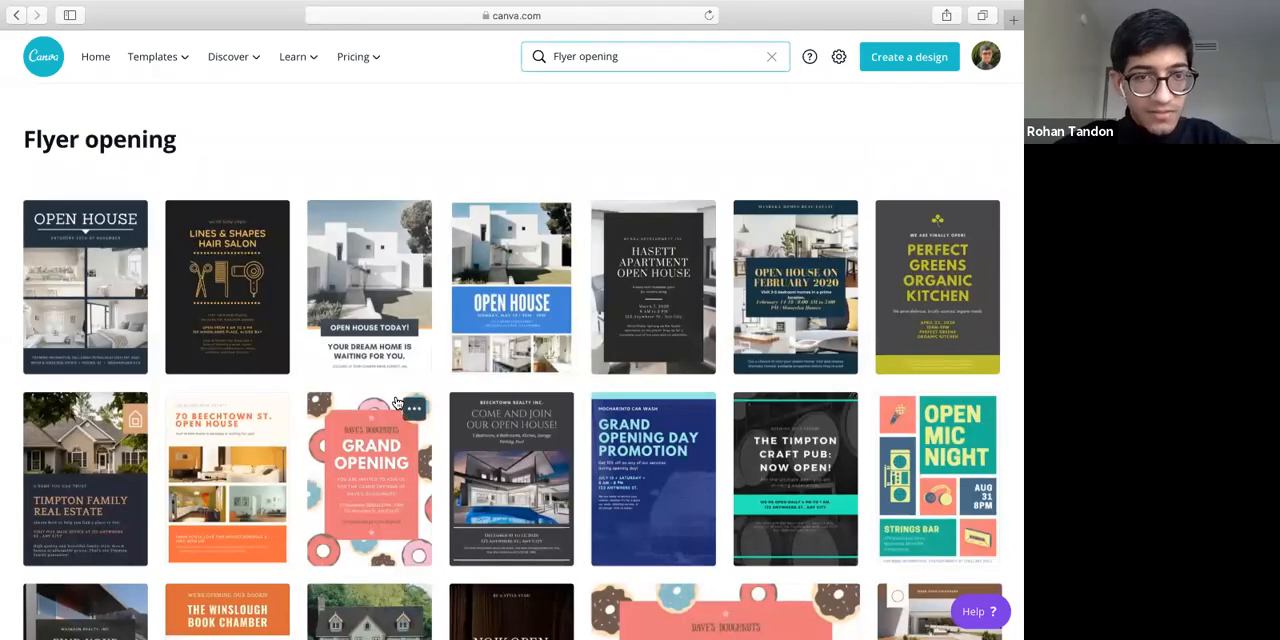
Look through the opening flyer templates for a design suited to a business opening
{"action": "scroll", "coordinate": [396, 402], "scroll_direction": "down", "scroll_amount": 2}
{"action": "scroll", "coordinate": [396, 402], "scroll_direction": "down", "scroll_amount": 3}
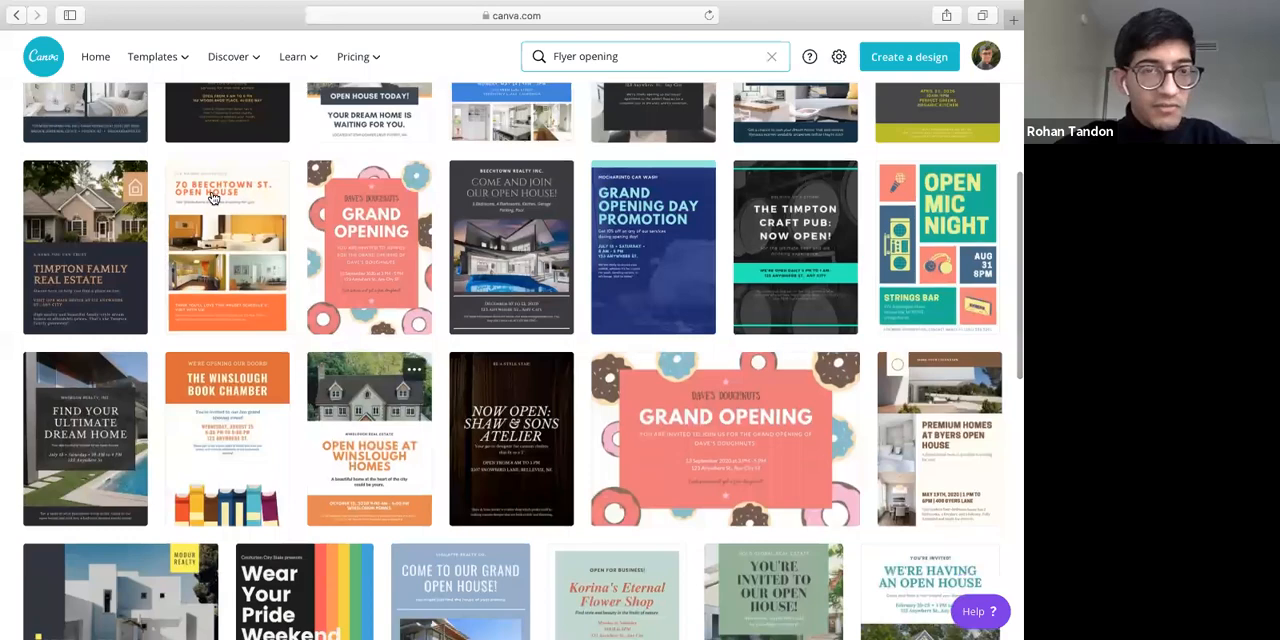
{"action": "scroll", "coordinate": [247, 285], "scroll_direction": "up", "scroll_amount": 5}
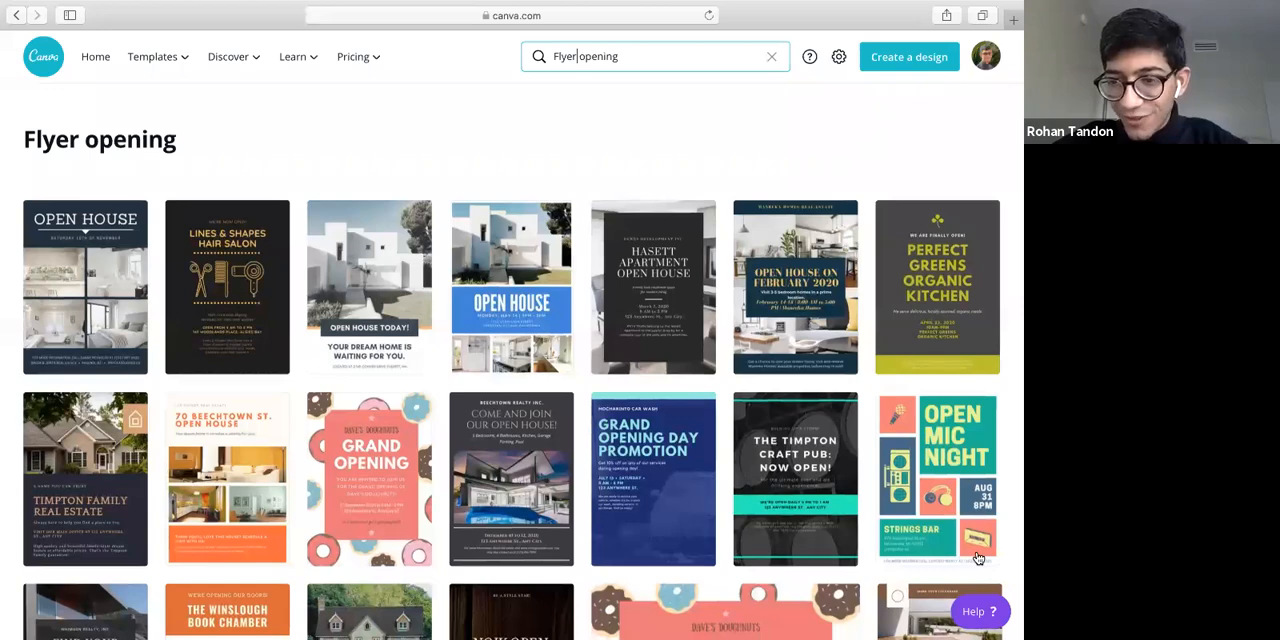
{"action": "scroll", "coordinate": [978, 557], "scroll_direction": "down", "scroll_amount": 3}
{"action": "scroll", "coordinate": [978, 557], "scroll_direction": "down", "scroll_amount": 7}
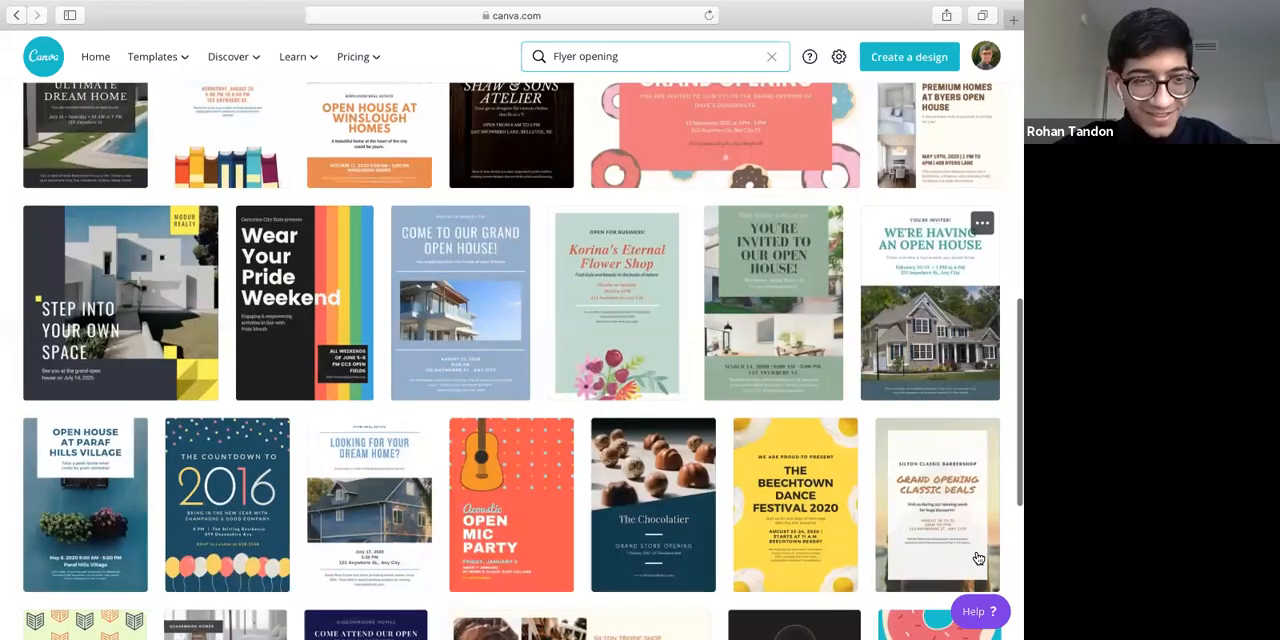
{"action": "scroll", "coordinate": [978, 557], "scroll_direction": "down", "scroll_amount": 3}
{"action": "scroll", "coordinate": [978, 557], "scroll_direction": "down", "scroll_amount": 6}
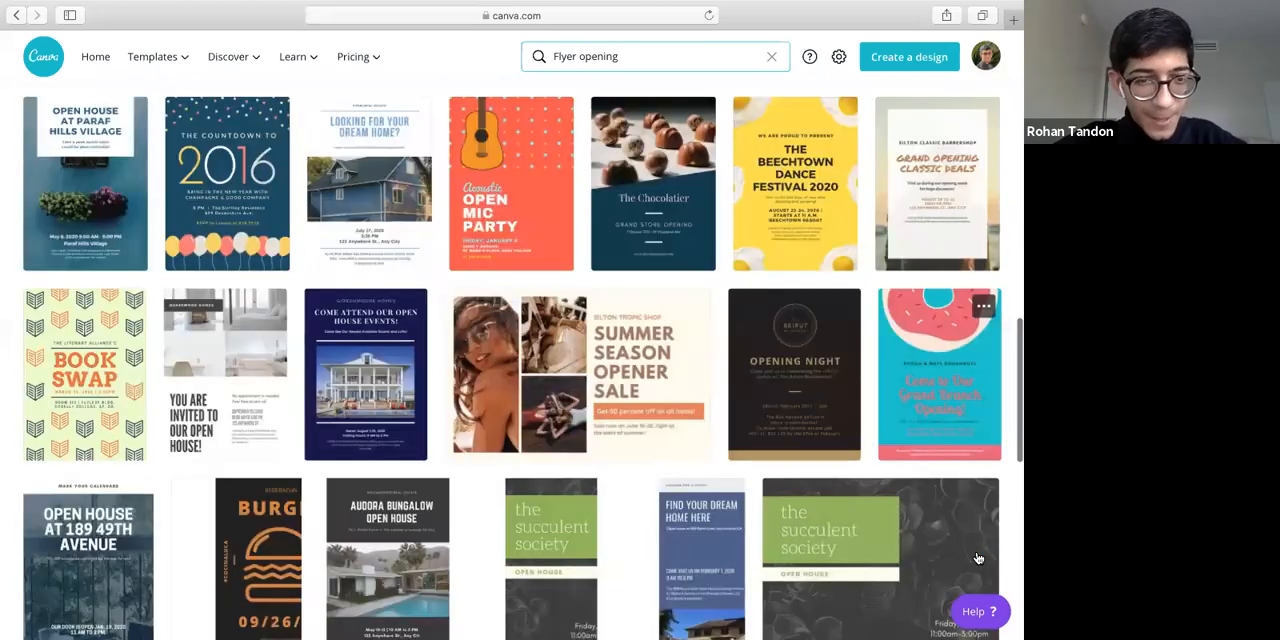
{"action": "scroll", "coordinate": [978, 557], "scroll_direction": "down", "scroll_amount": 4}
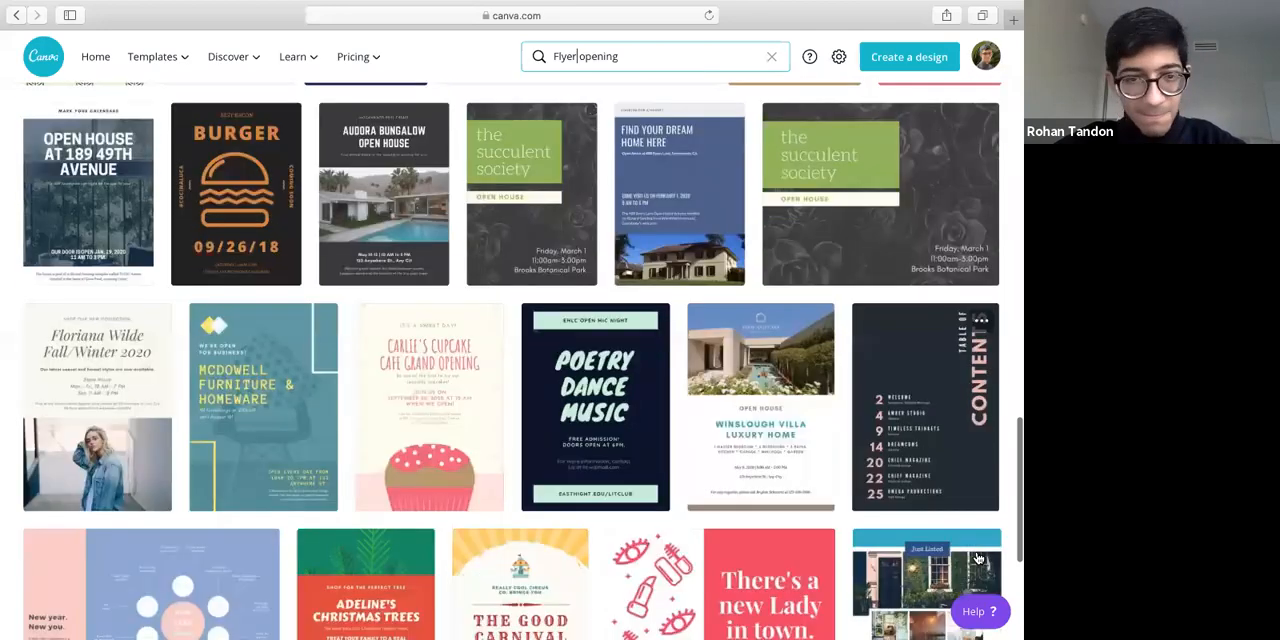
{"action": "scroll", "coordinate": [978, 557], "scroll_direction": "down", "scroll_amount": 2}
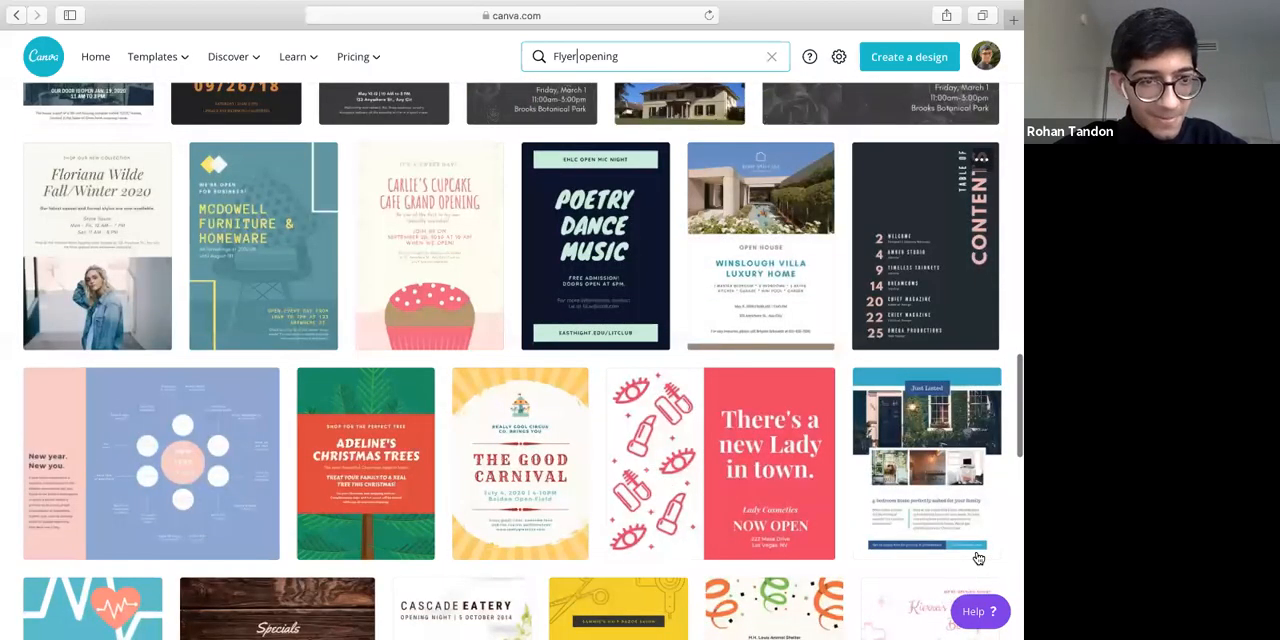
{"action": "scroll", "coordinate": [978, 557], "scroll_direction": "up", "scroll_amount": 15}
{"action": "scroll", "coordinate": [978, 557], "scroll_direction": "up", "scroll_amount": 7}
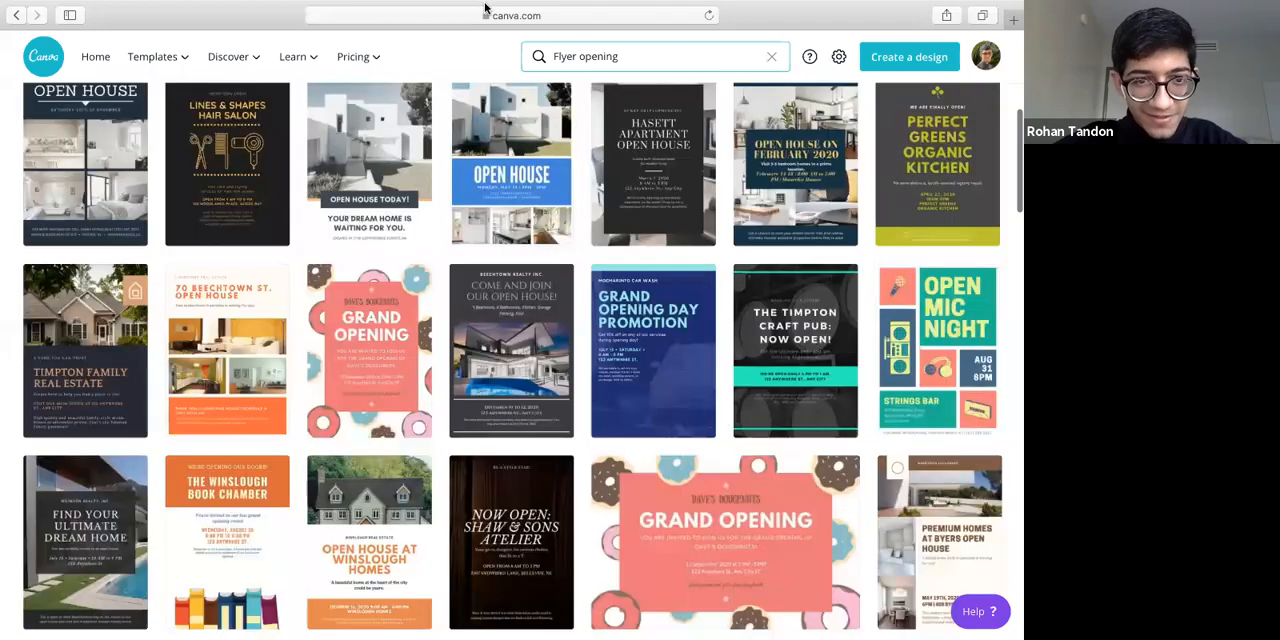
{"action": "scroll", "coordinate": [304, 205], "scroll_direction": "up", "scroll_amount": 2}
{"action": "scroll", "coordinate": [315, 233], "scroll_direction": "down", "scroll_amount": 2}
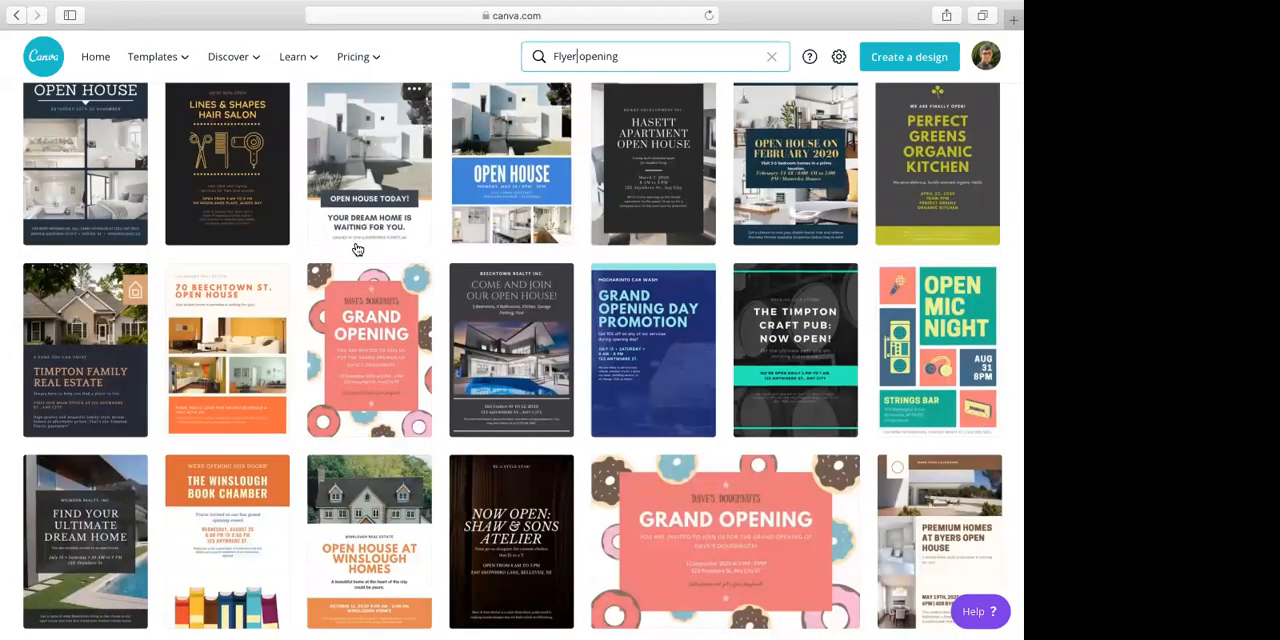
{"action": "scroll", "coordinate": [357, 249], "scroll_direction": "up", "scroll_amount": 2}
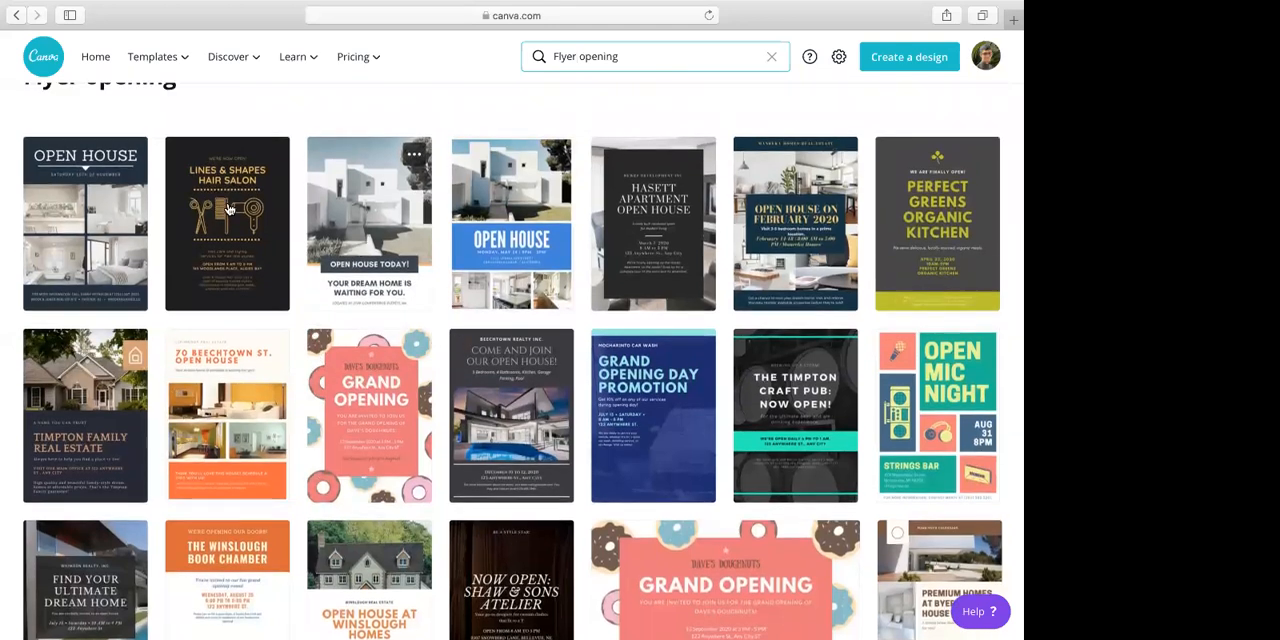
{"action": "scroll", "coordinate": [229, 209], "scroll_direction": "down", "scroll_amount": 4}
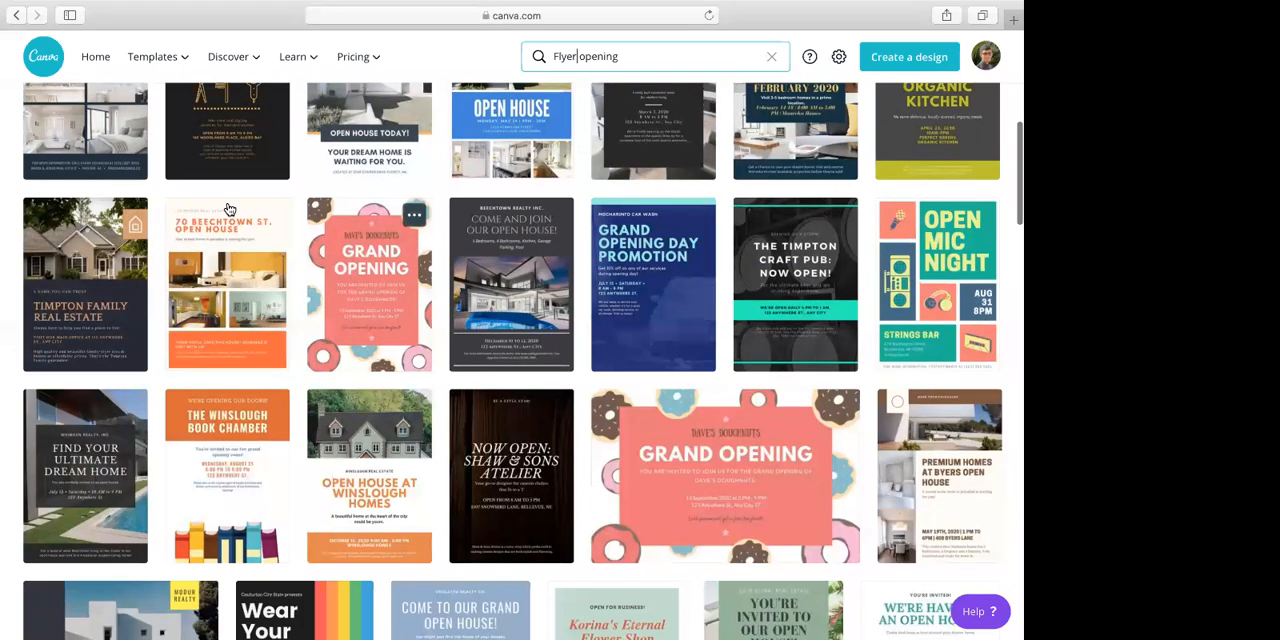
{"action": "scroll", "coordinate": [519, 265], "scroll_direction": "down", "scroll_amount": 1}
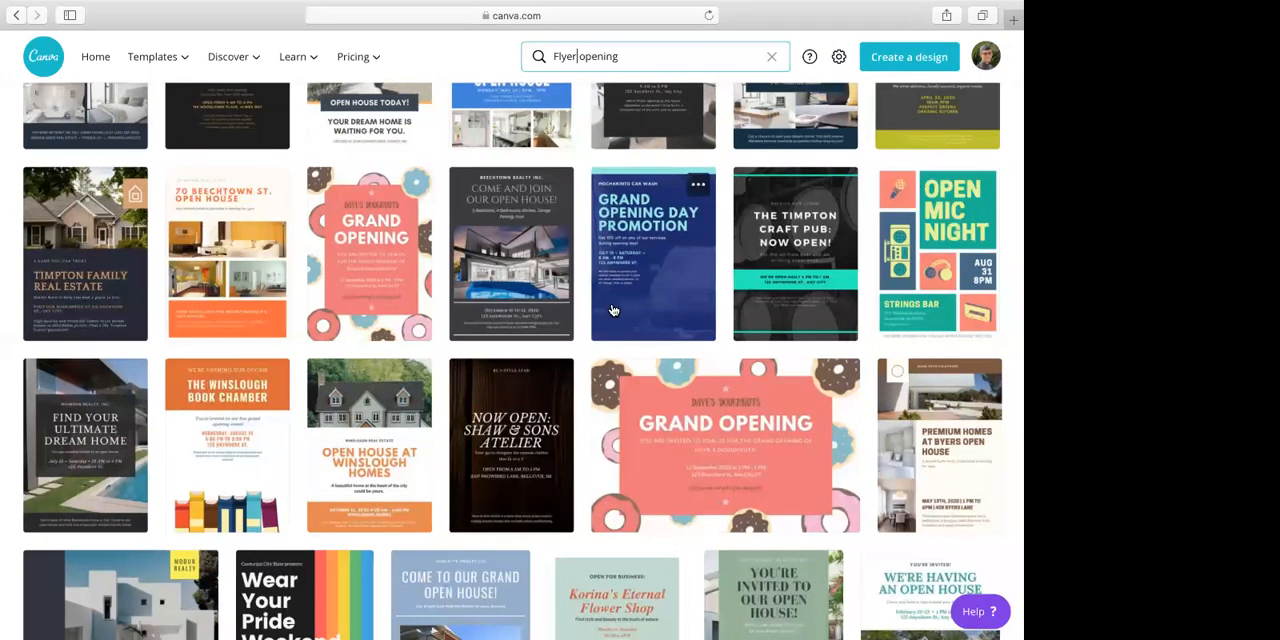
{"action": "scroll", "coordinate": [613, 310], "scroll_direction": "up", "scroll_amount": 1}
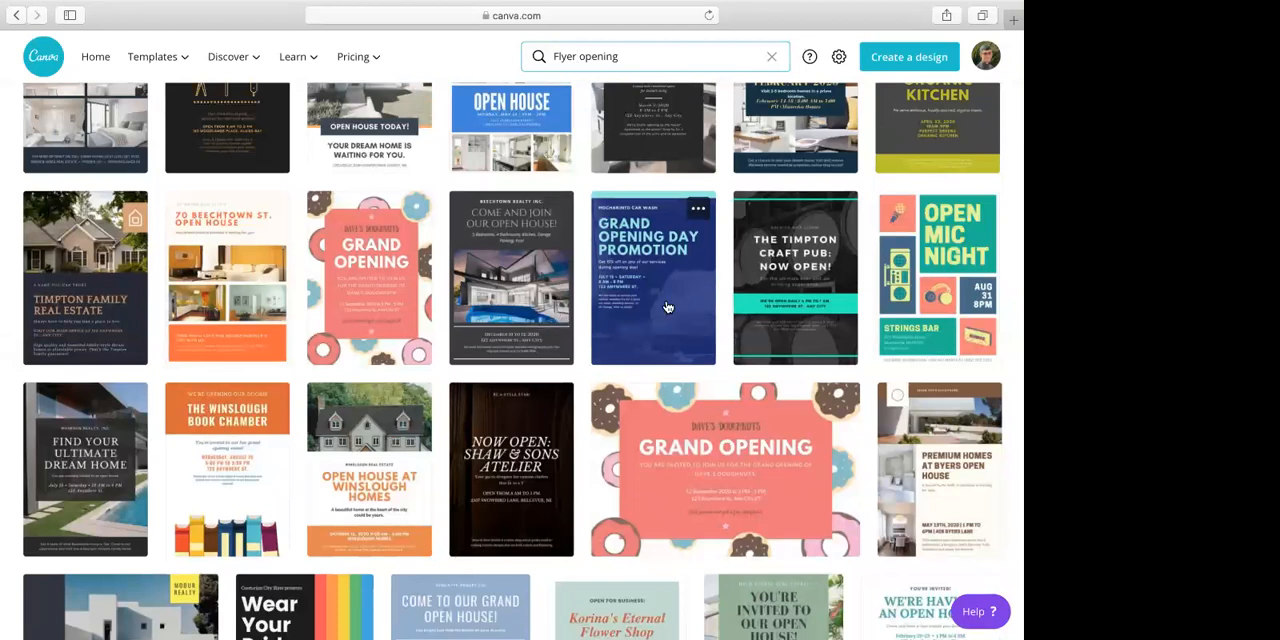
Open the blue car wash "Grand Opening Day Promotion" flyer template for editing
{"action": "left_click", "coordinate": [662, 300]}
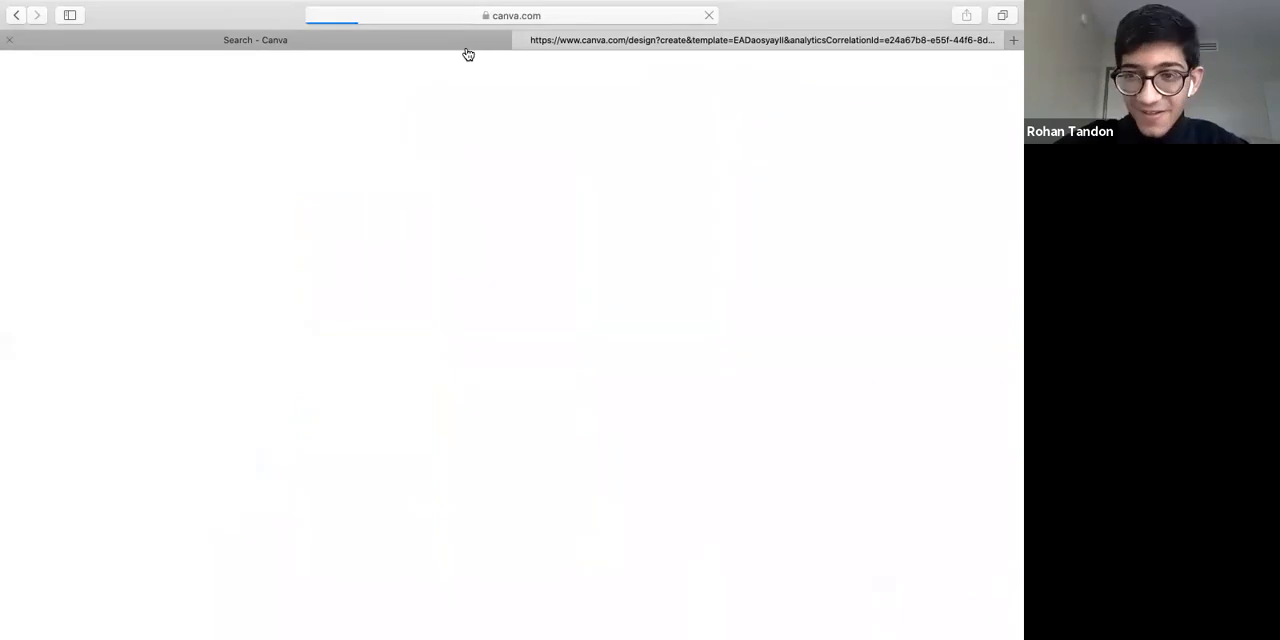
{"action": "left_click", "coordinate": [340, 40]}
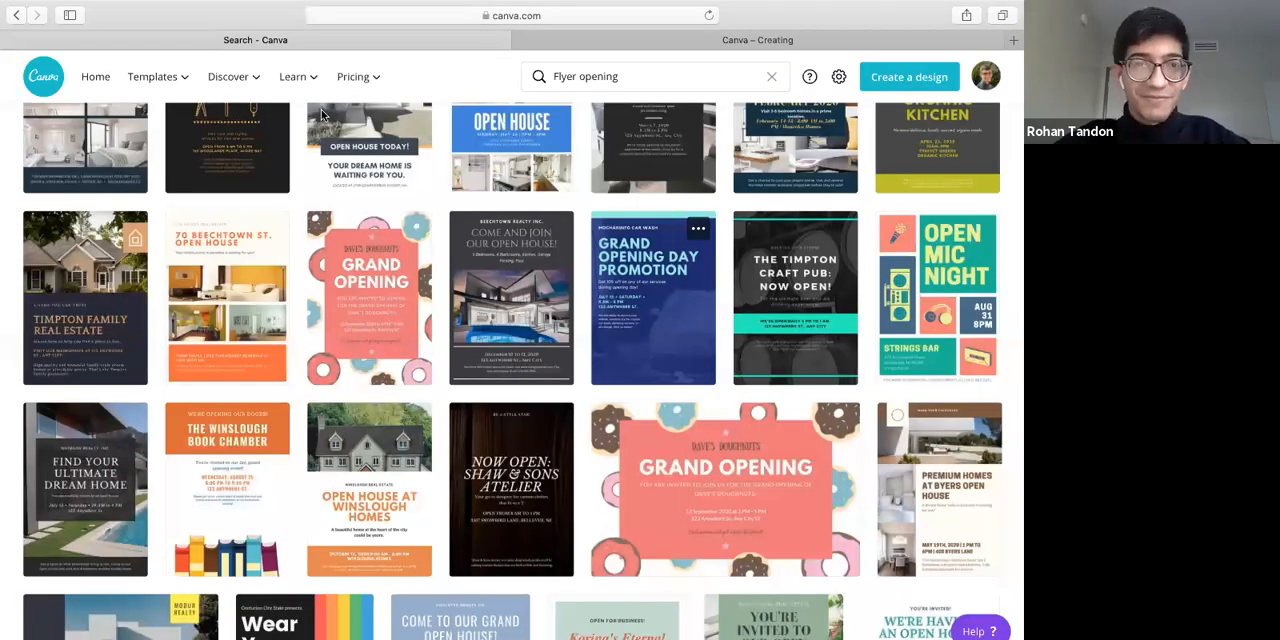
{"action": "key", "text": "ctrl+Tab"}
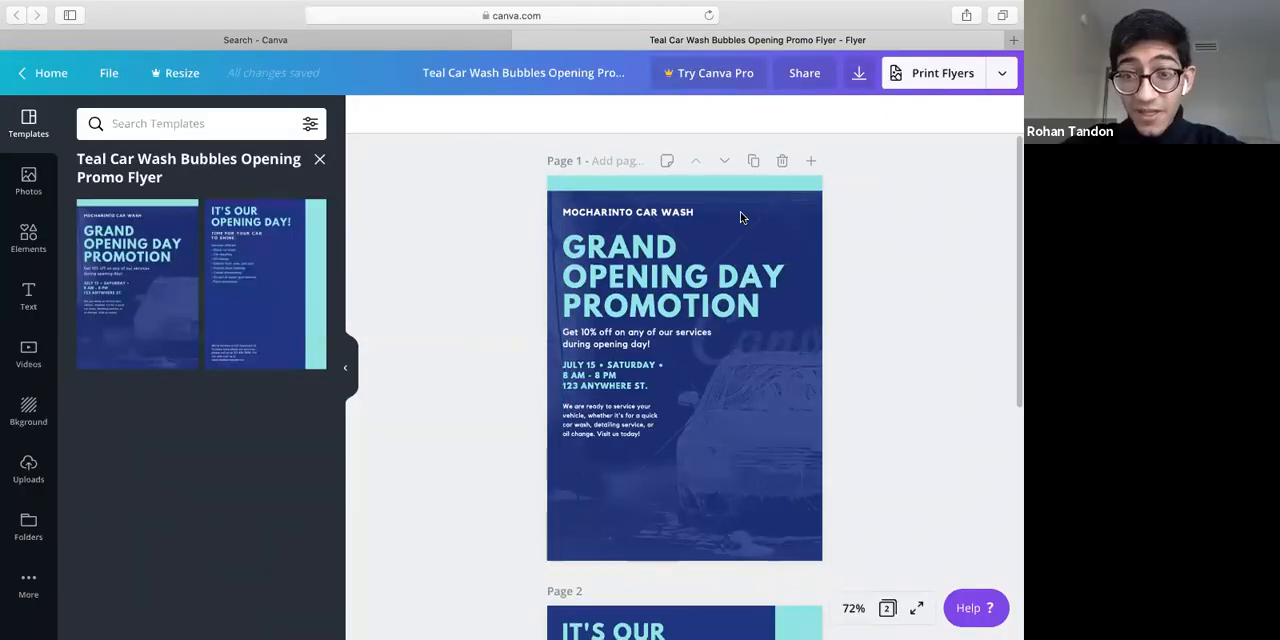
Review both pages of the car wash flyer and the publishing options offered for it
{"action": "scroll", "coordinate": [740, 211], "scroll_direction": "down", "scroll_amount": 5}
{"action": "scroll", "coordinate": [740, 246], "scroll_direction": "up", "scroll_amount": 5}
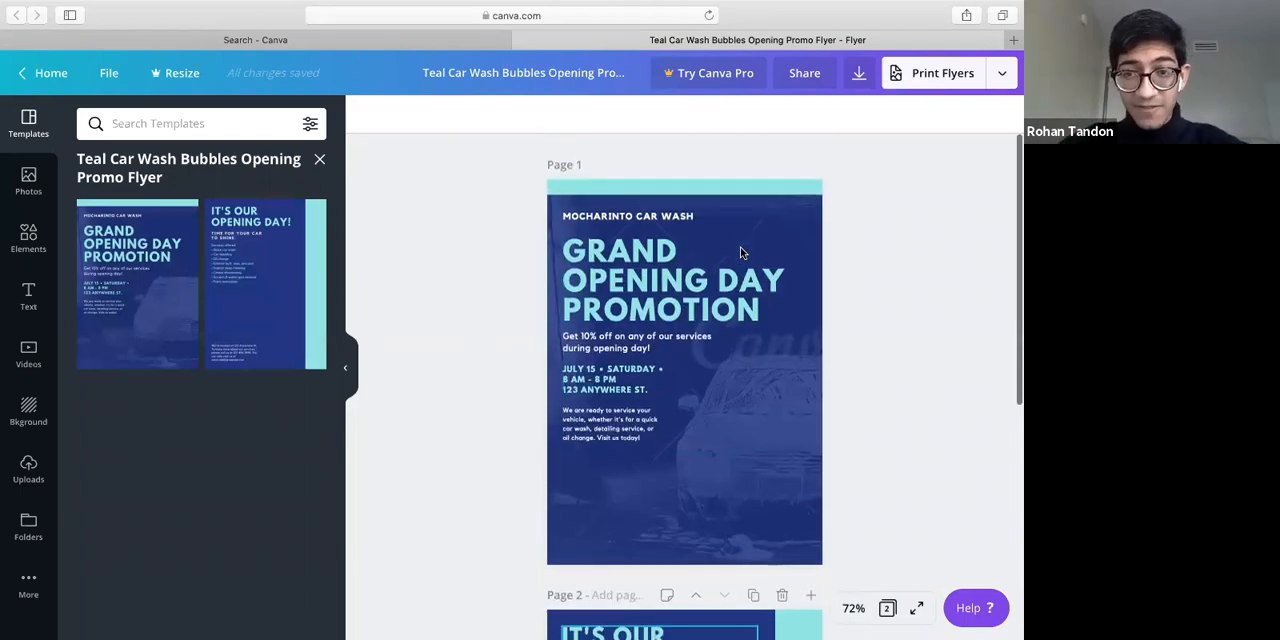
{"action": "scroll", "coordinate": [663, 395], "scroll_direction": "down", "scroll_amount": 5}
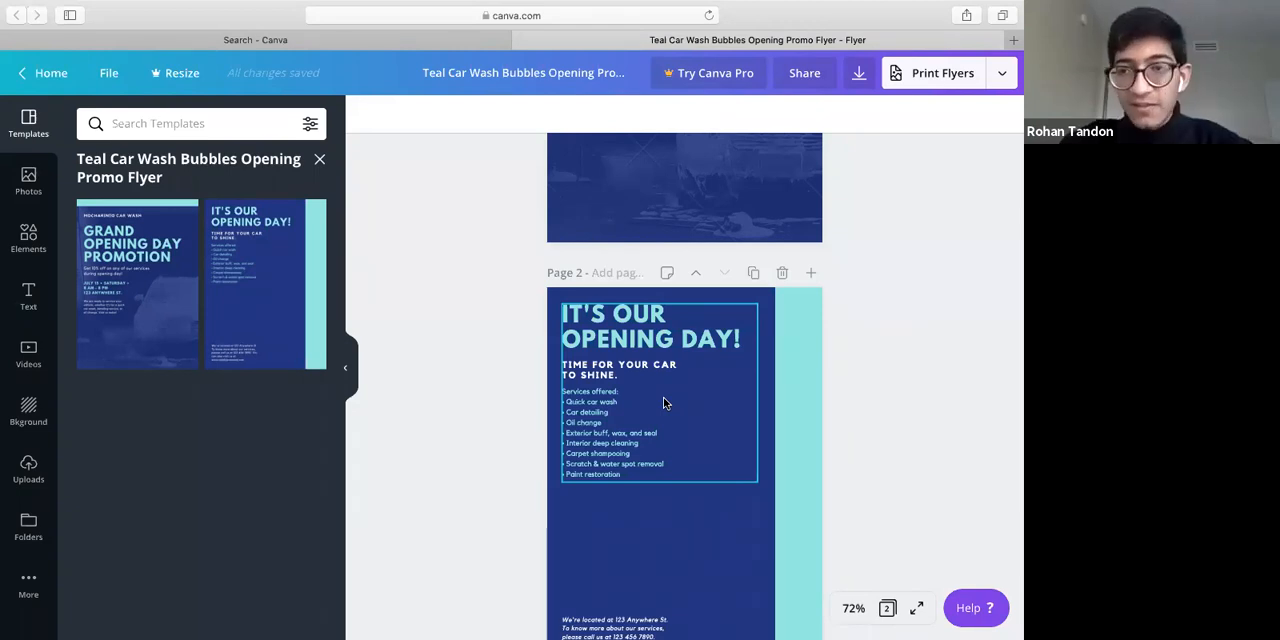
{"action": "scroll", "coordinate": [663, 397], "scroll_direction": "up", "scroll_amount": 3}
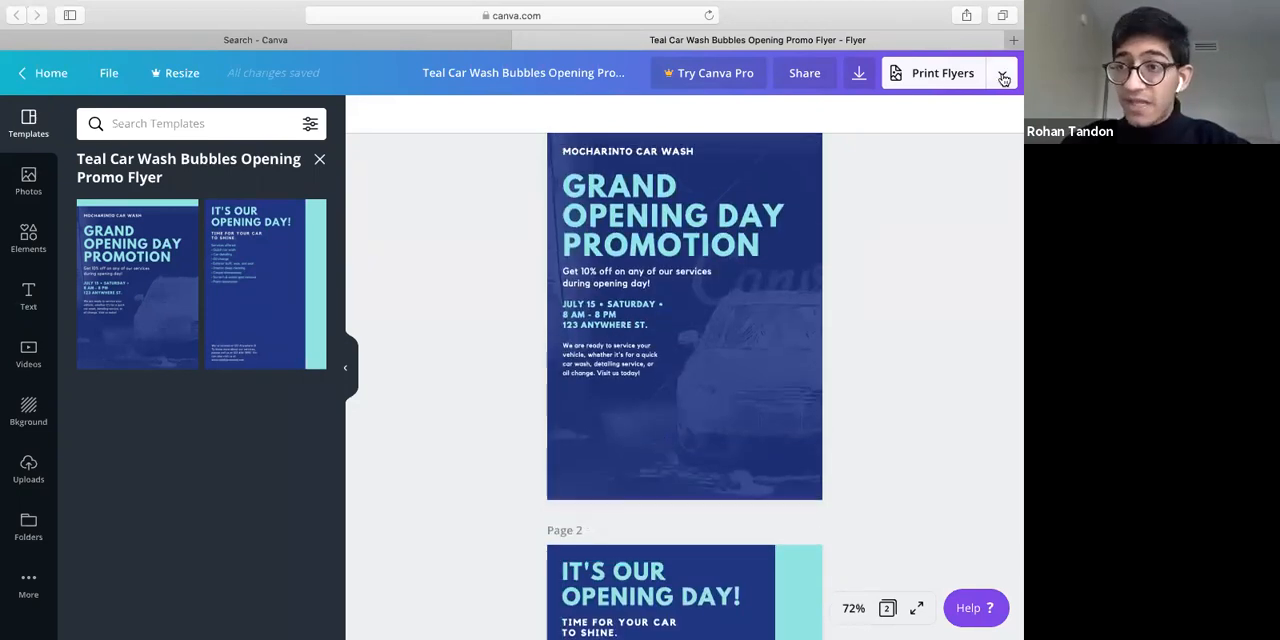
{"action": "left_click", "coordinate": [1004, 79]}
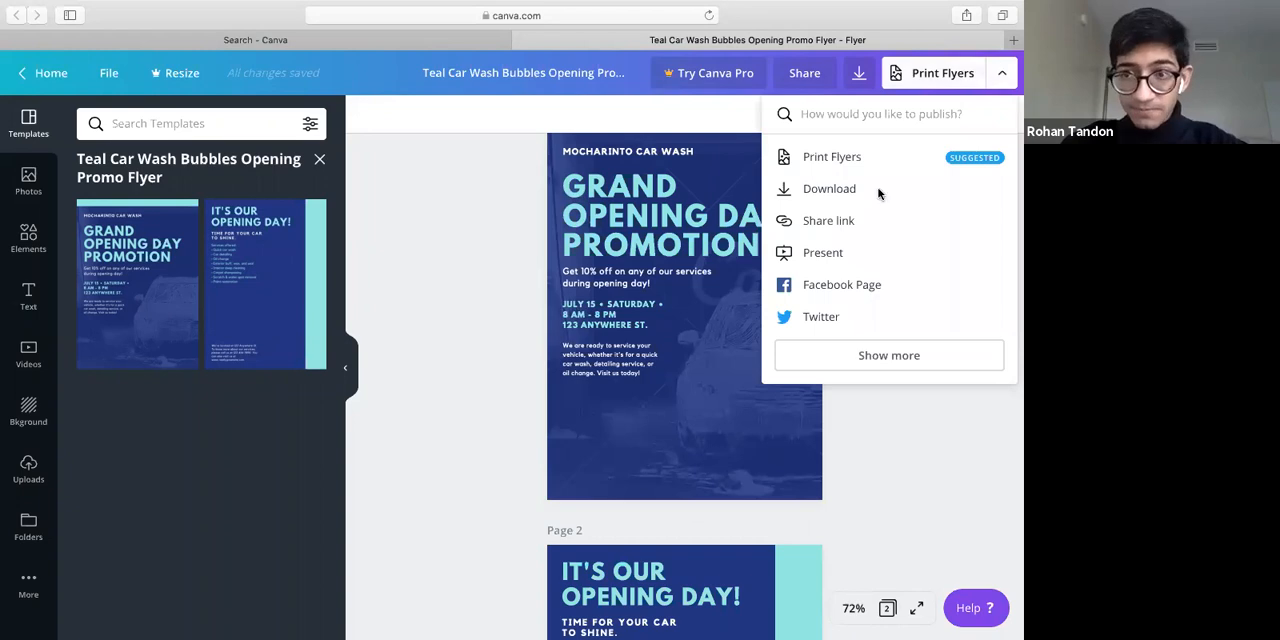
{"action": "scroll", "coordinate": [910, 198], "scroll_direction": "up", "scroll_amount": 1}
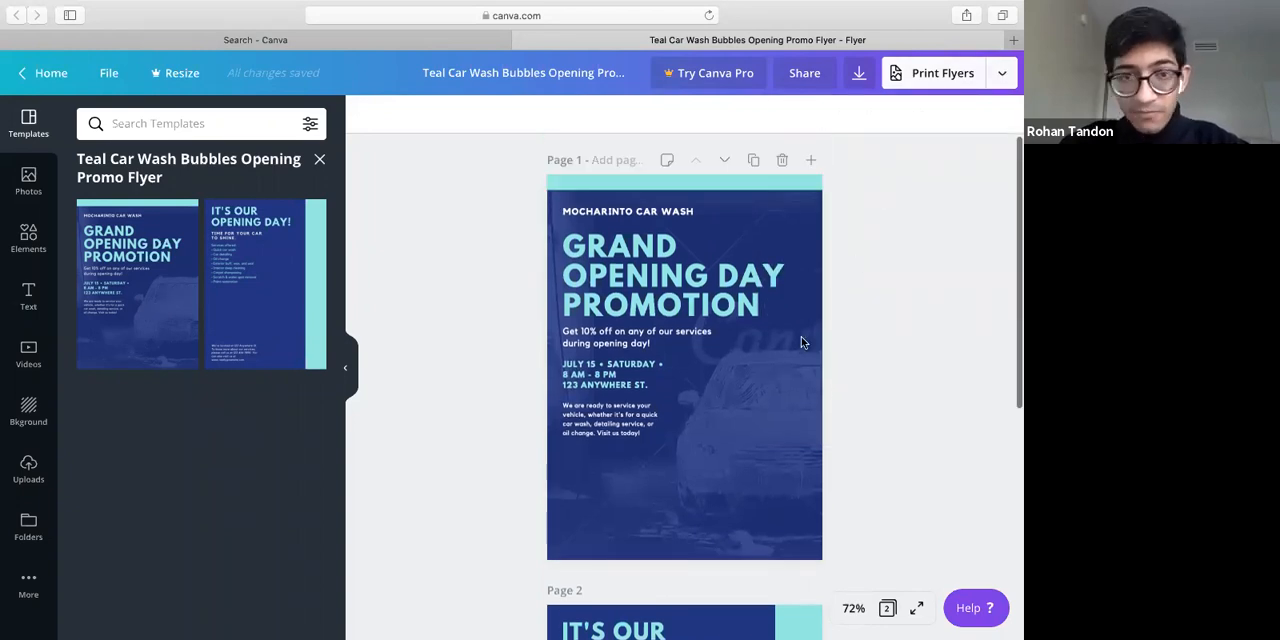
{"action": "scroll", "coordinate": [801, 336], "scroll_direction": "down", "scroll_amount": 1}
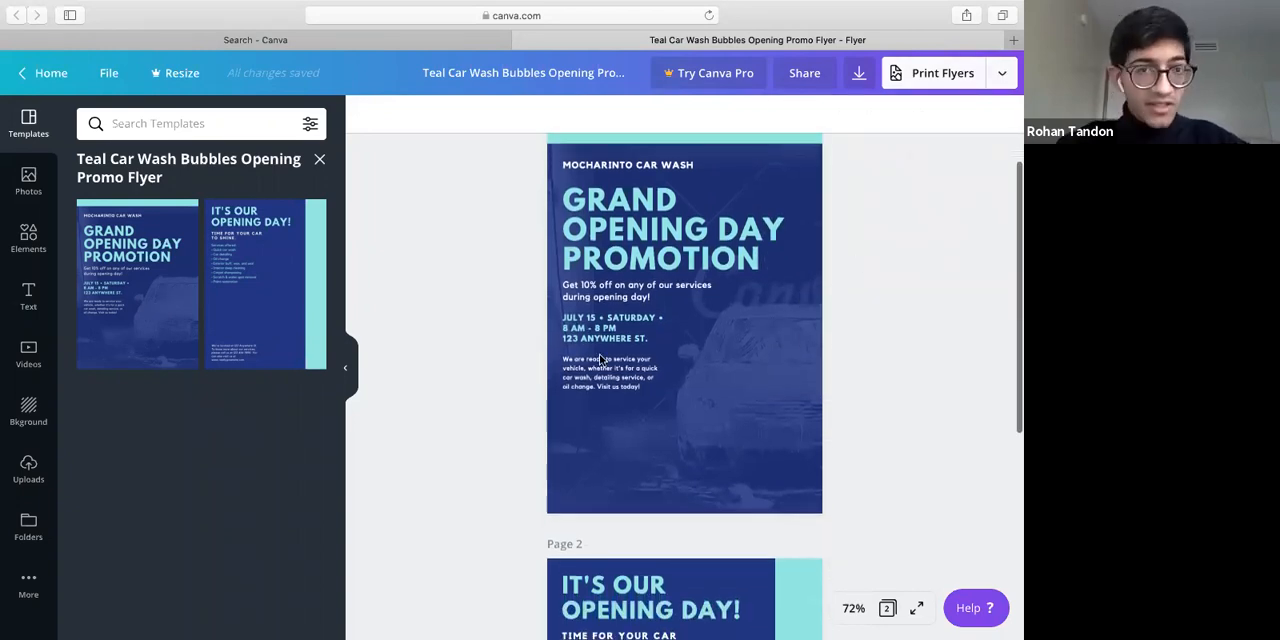
Browse the graphic elements and the stock photos available for the flyer
{"action": "left_click", "coordinate": [30, 237]}
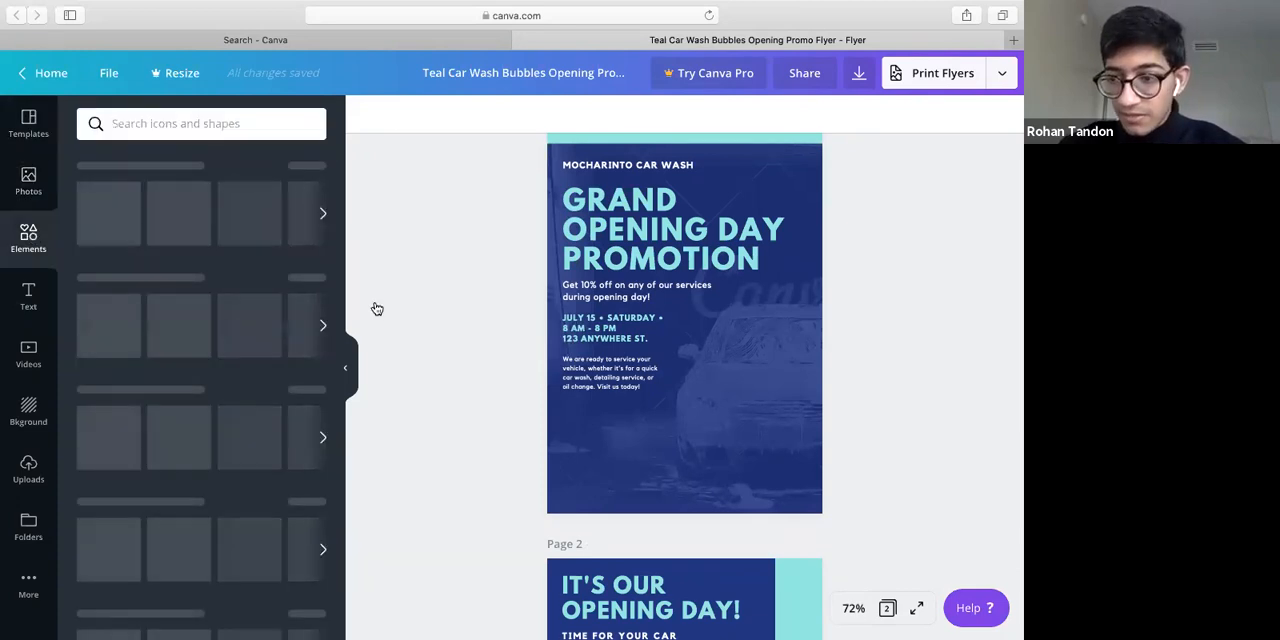
{"action": "scroll", "coordinate": [374, 308], "scroll_direction": "down", "scroll_amount": 1}
{"action": "scroll", "coordinate": [377, 302], "scroll_direction": "down", "scroll_amount": 1}
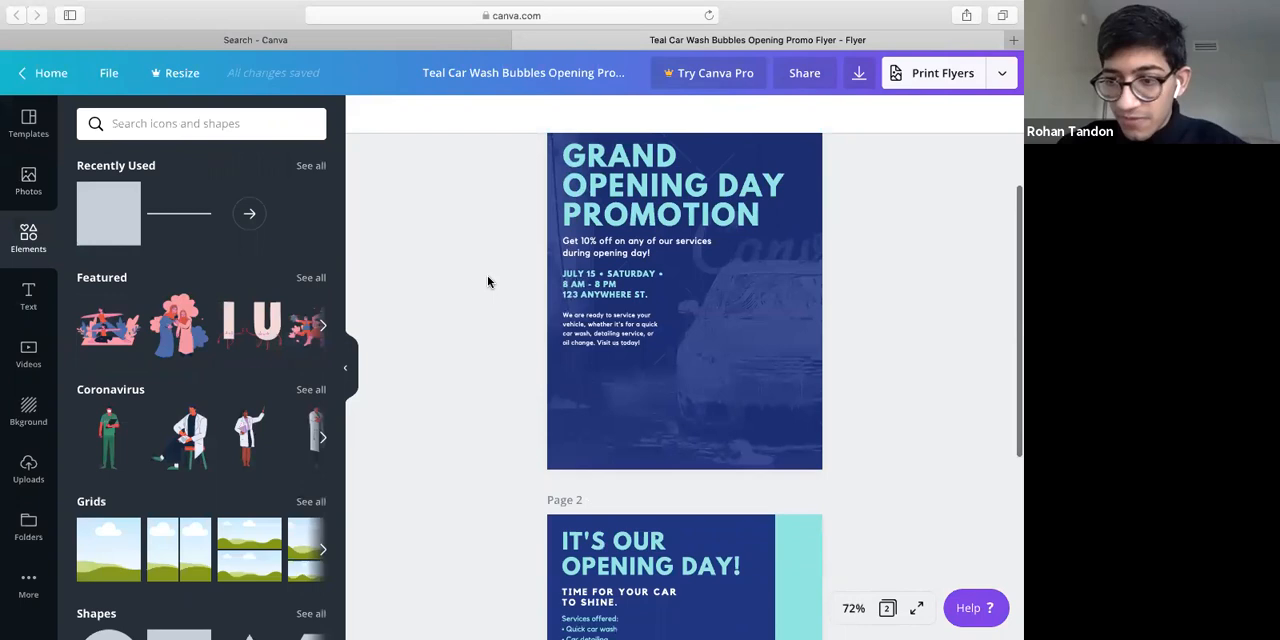
{"action": "left_click", "coordinate": [28, 182]}
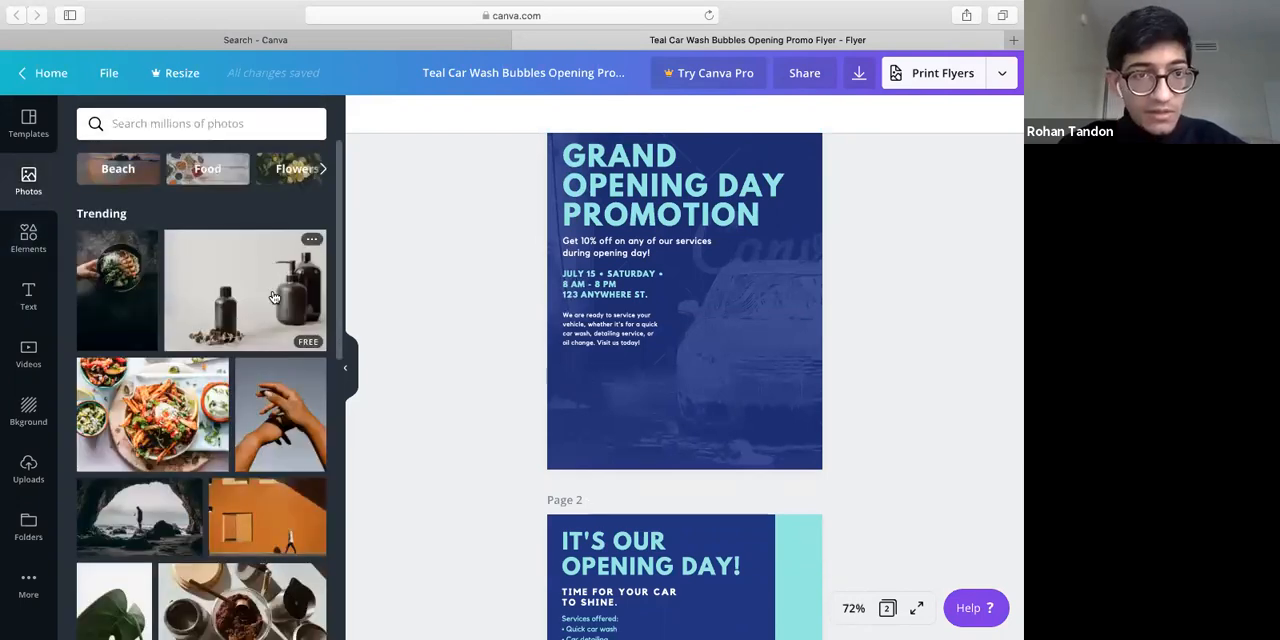
{"action": "scroll", "coordinate": [256, 260], "scroll_direction": "down", "scroll_amount": 1}
Clear the list of recent photo searches
{"action": "left_click", "coordinate": [250, 122]}
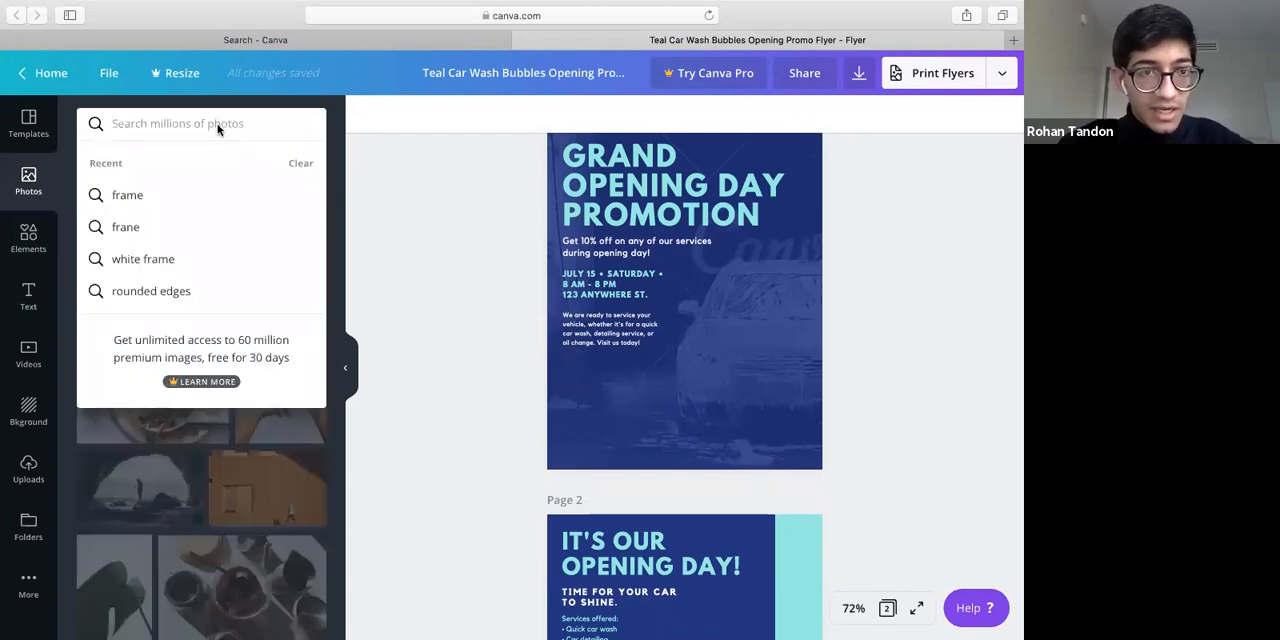
{"action": "left_click", "coordinate": [305, 164]}
{"action": "left_click", "coordinate": [262, 112]}
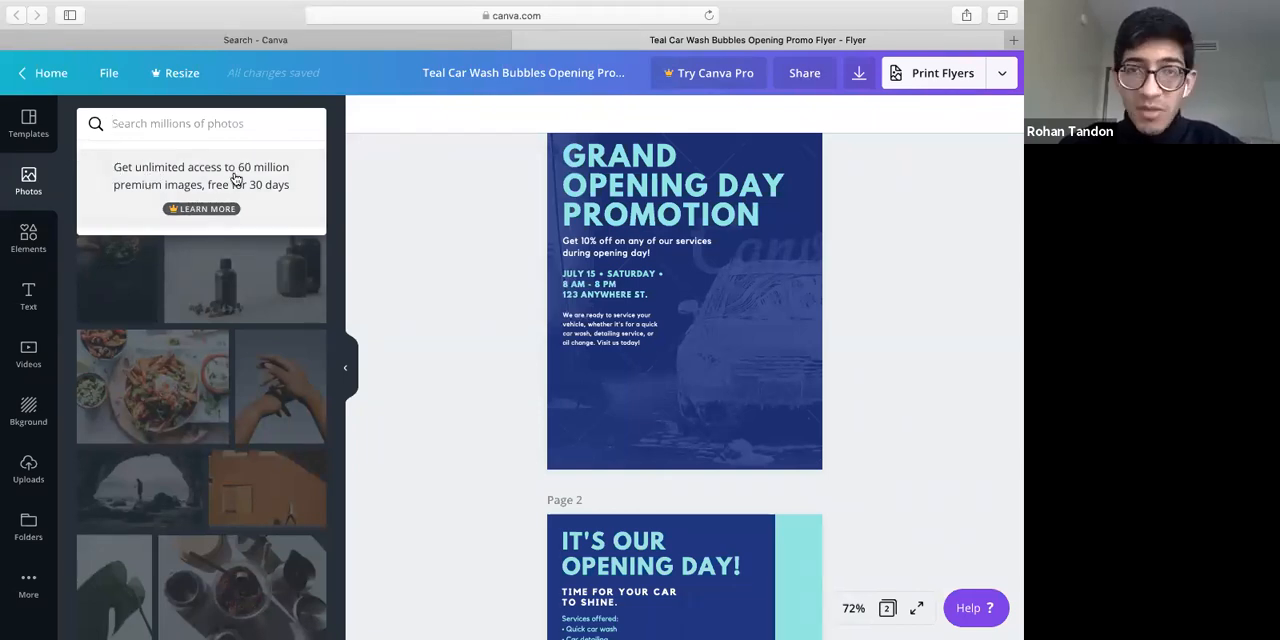
Open the Unsplash website in a new browser tab
{"action": "mouse_move", "coordinate": [1016, 55]}
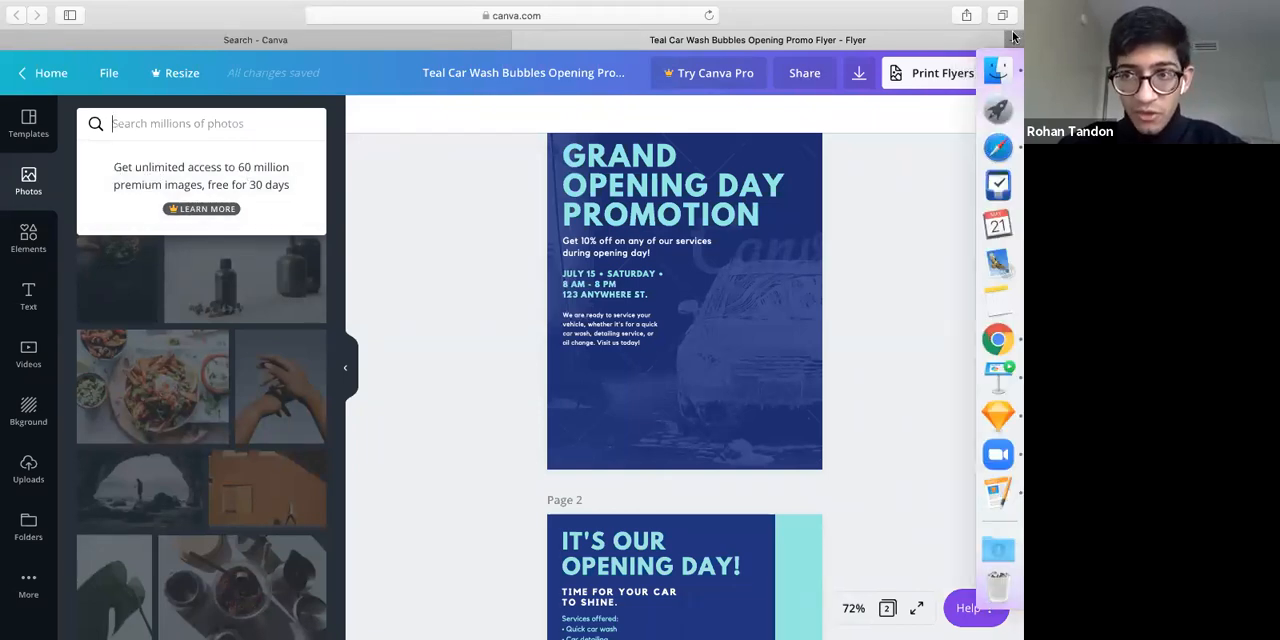
{"action": "key", "text": "super+t"}
{"action": "type", "text": "un"}
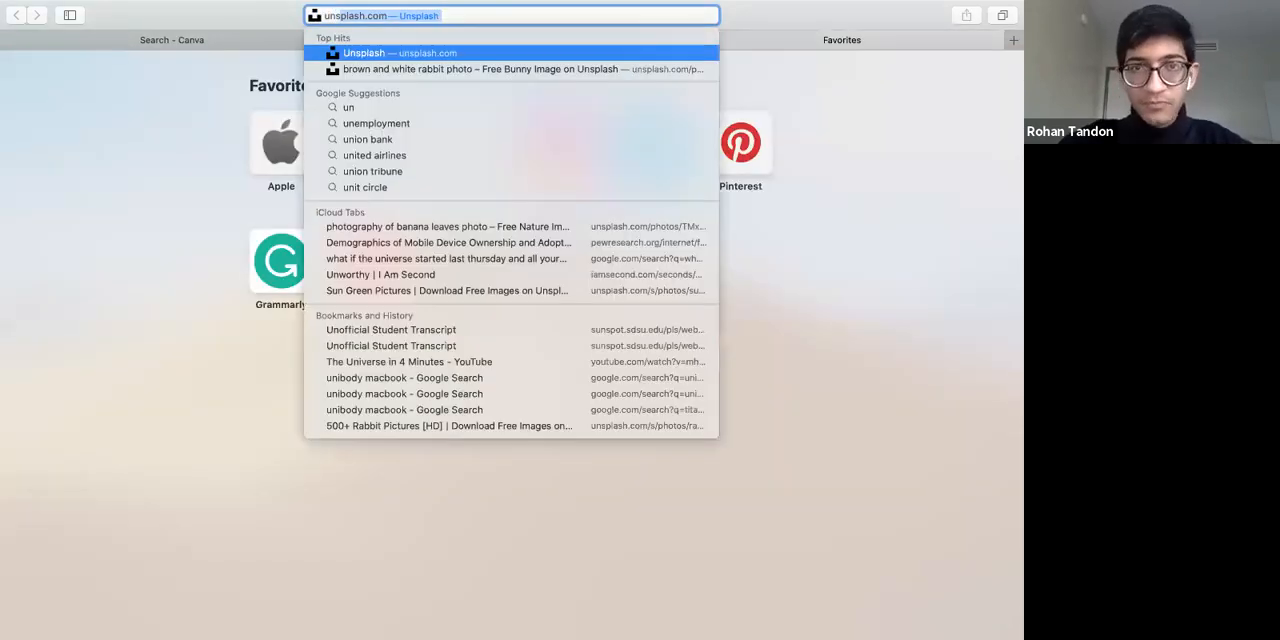
{"action": "type", "text": "s"}
{"action": "key", "text": "Return"}
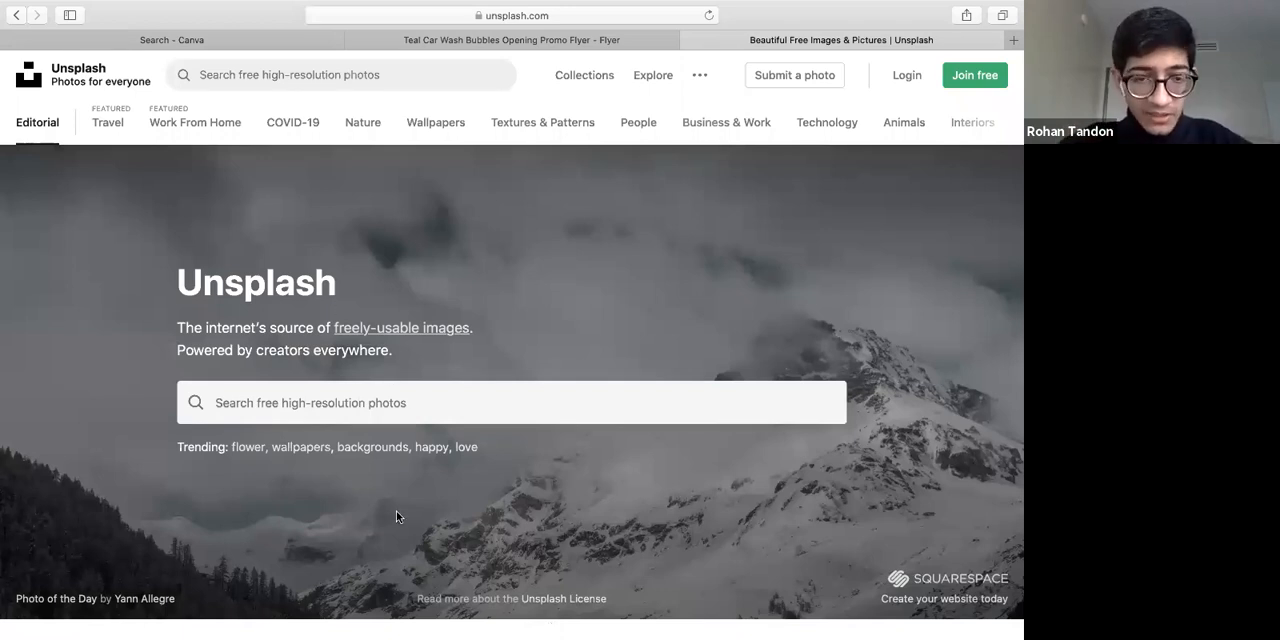
Search Unsplash for "hair salon" photos
{"action": "scroll", "coordinate": [441, 287], "scroll_direction": "down", "scroll_amount": 2}
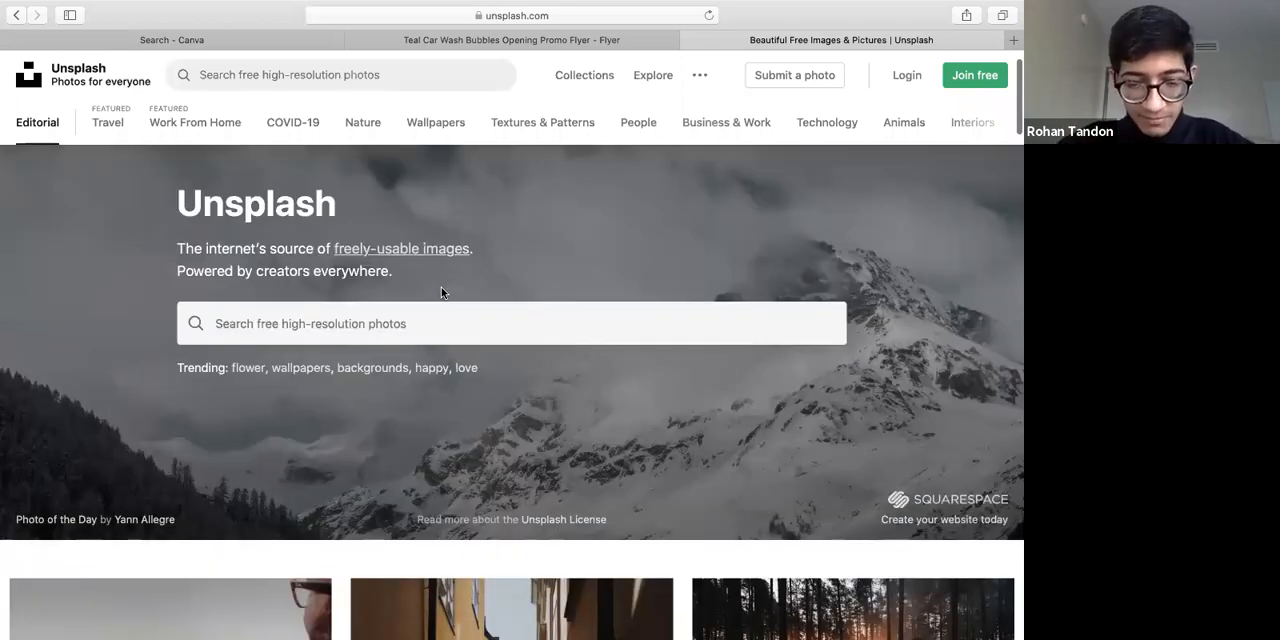
{"action": "scroll", "coordinate": [441, 292], "scroll_direction": "down", "scroll_amount": 1}
{"action": "left_click", "coordinate": [487, 296]}
{"action": "type", "text": "hair salon"}
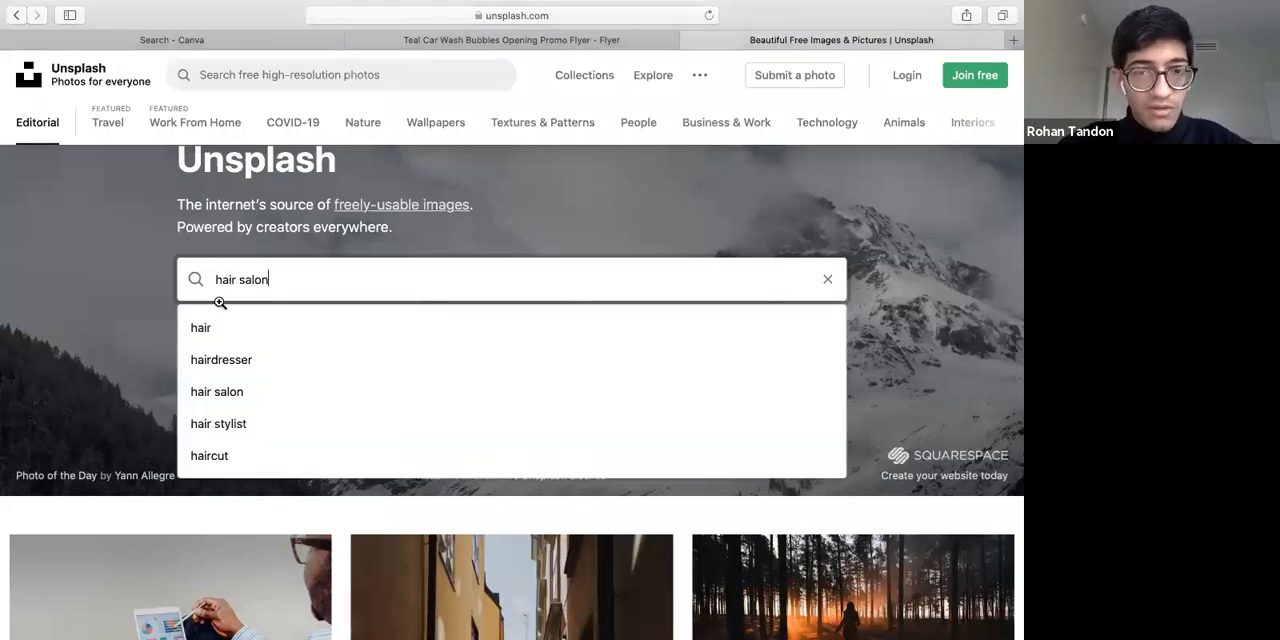
{"action": "key", "text": "Return"}
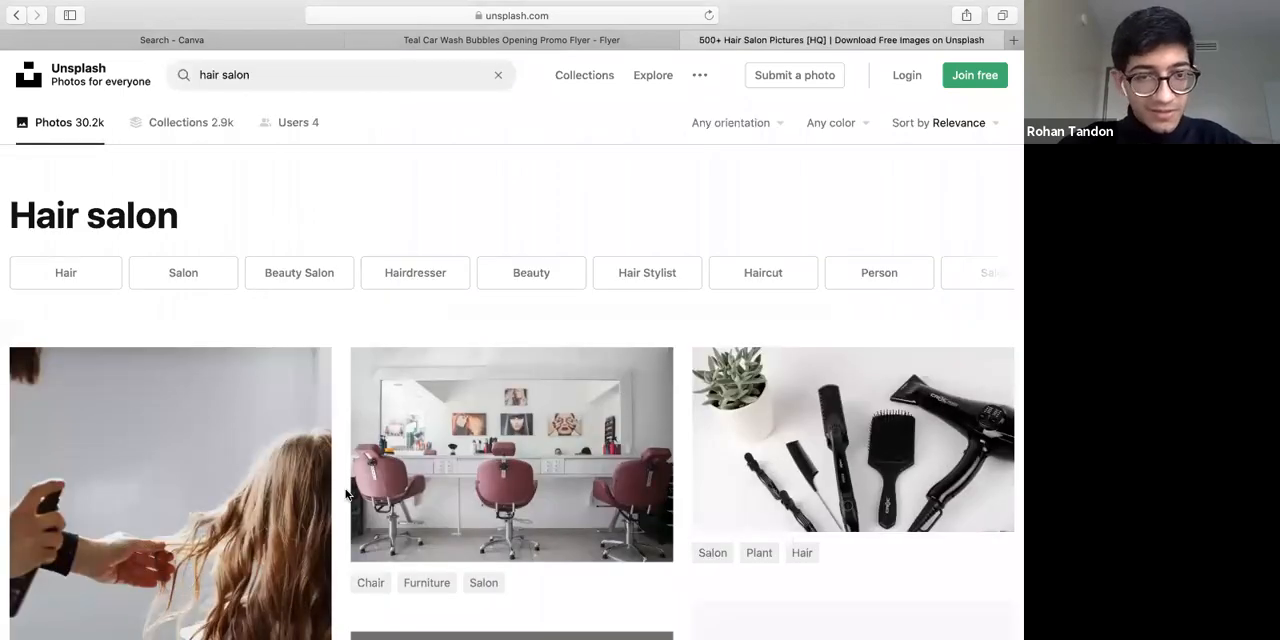
Find the photo of a stylist blow-drying a seated client's hair and download it
{"action": "scroll", "coordinate": [345, 493], "scroll_direction": "down", "scroll_amount": 5}
{"action": "scroll", "coordinate": [345, 493], "scroll_direction": "down", "scroll_amount": 5}
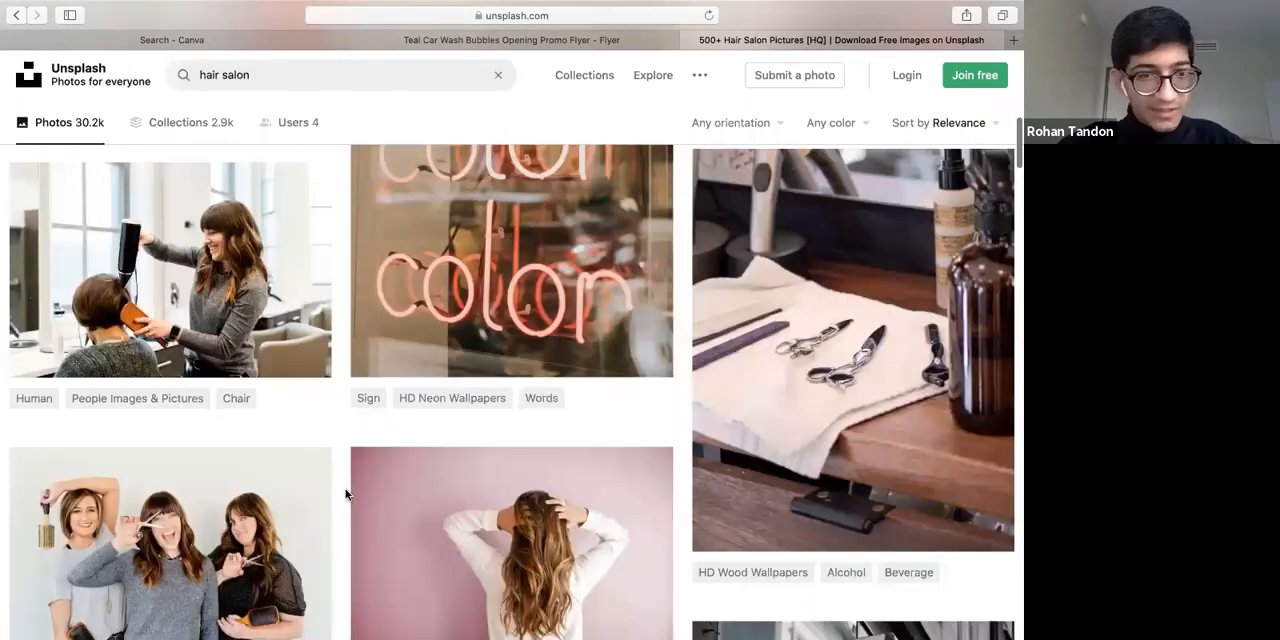
{"action": "scroll", "coordinate": [136, 359], "scroll_direction": "up", "scroll_amount": 2}
{"action": "left_click", "coordinate": [306, 443]}
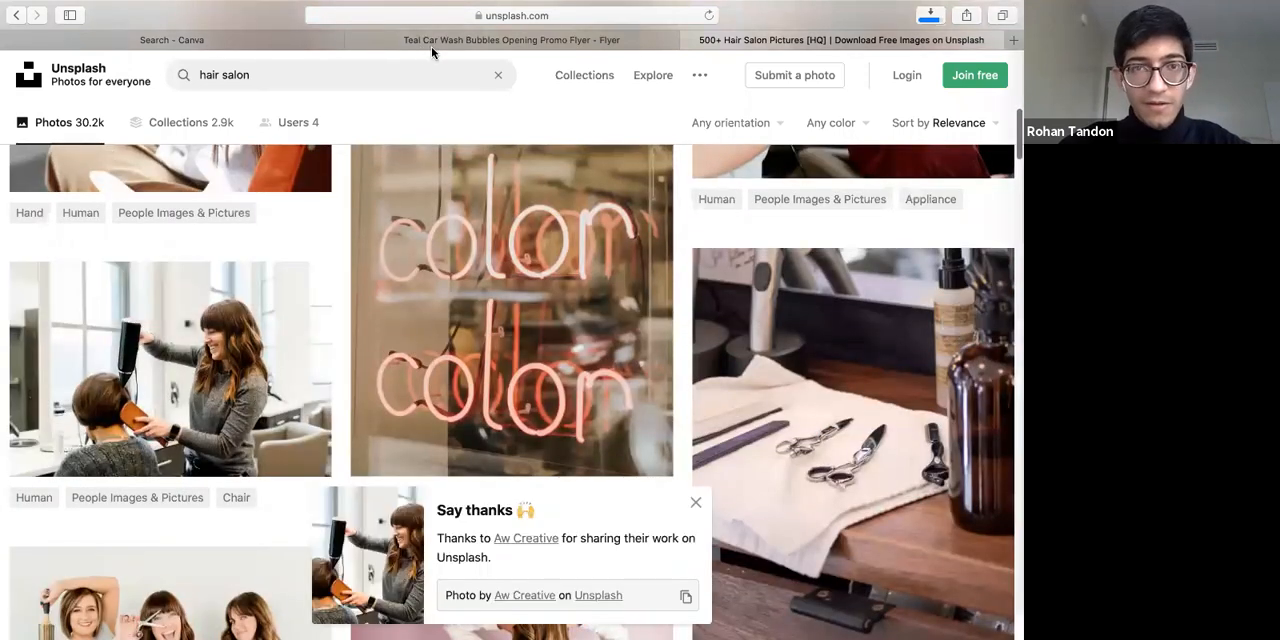
Return to the car wash flyer, collapse the side panel and examine the background photo on page 1
{"action": "key", "text": "ctrl+shift+Tab"}
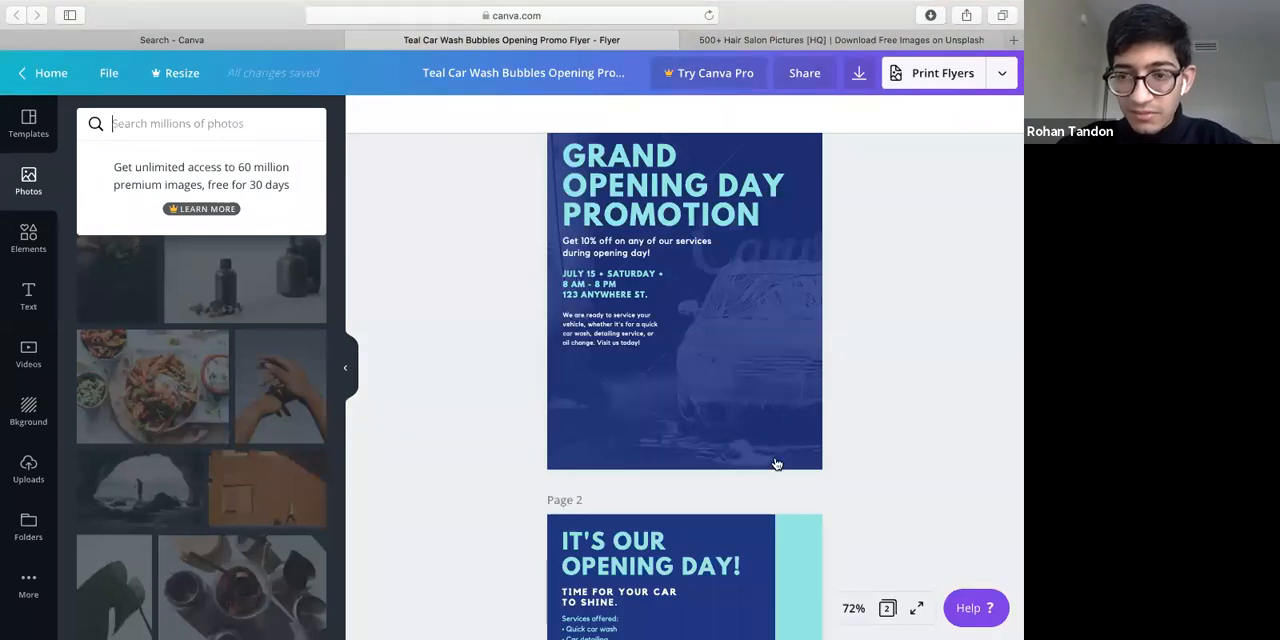
{"action": "left_click", "coordinate": [797, 334]}
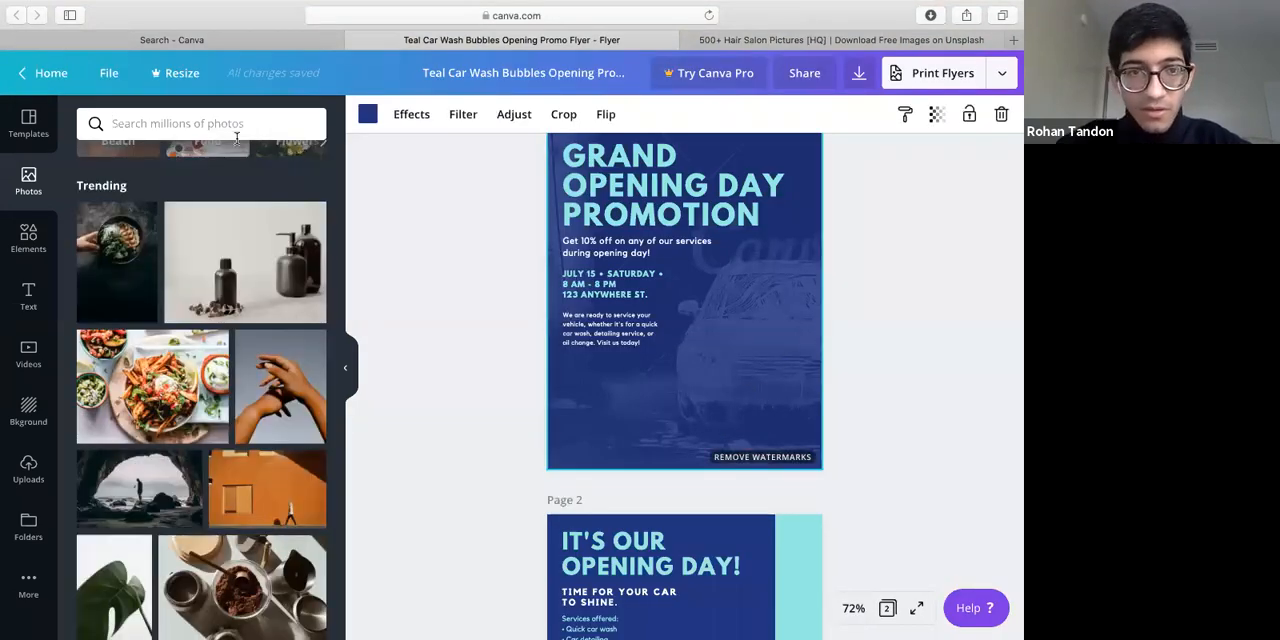
{"action": "left_click", "coordinate": [346, 367]}
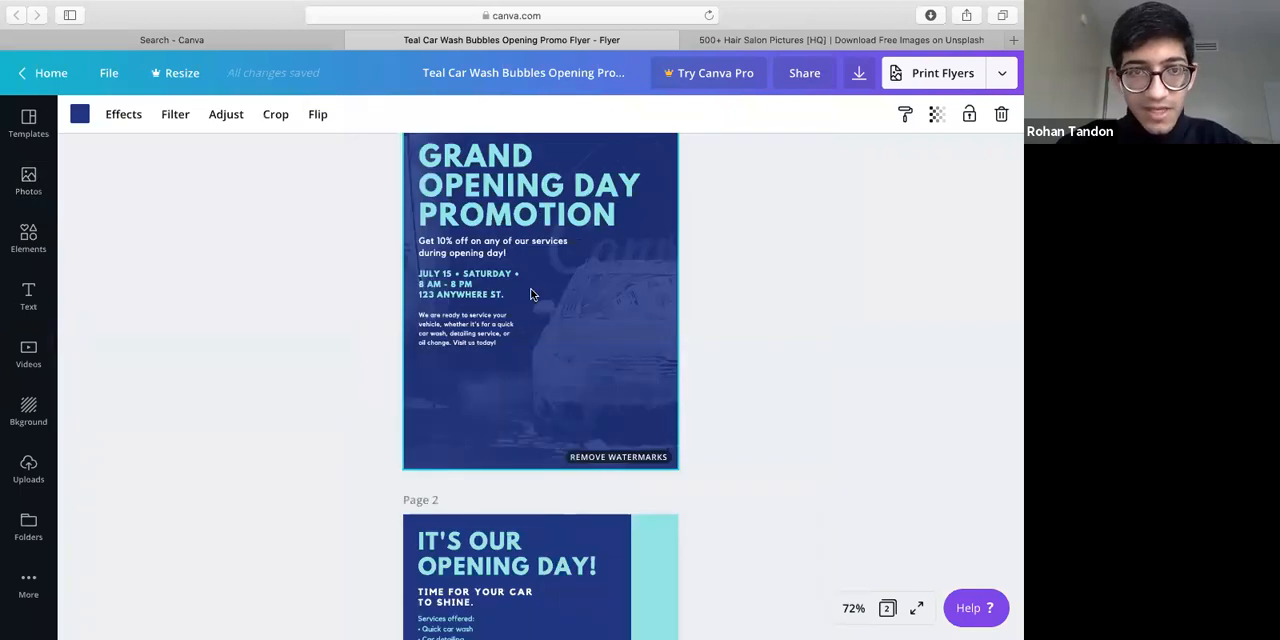
{"action": "scroll", "coordinate": [623, 349], "scroll_direction": "up", "scroll_amount": 1}
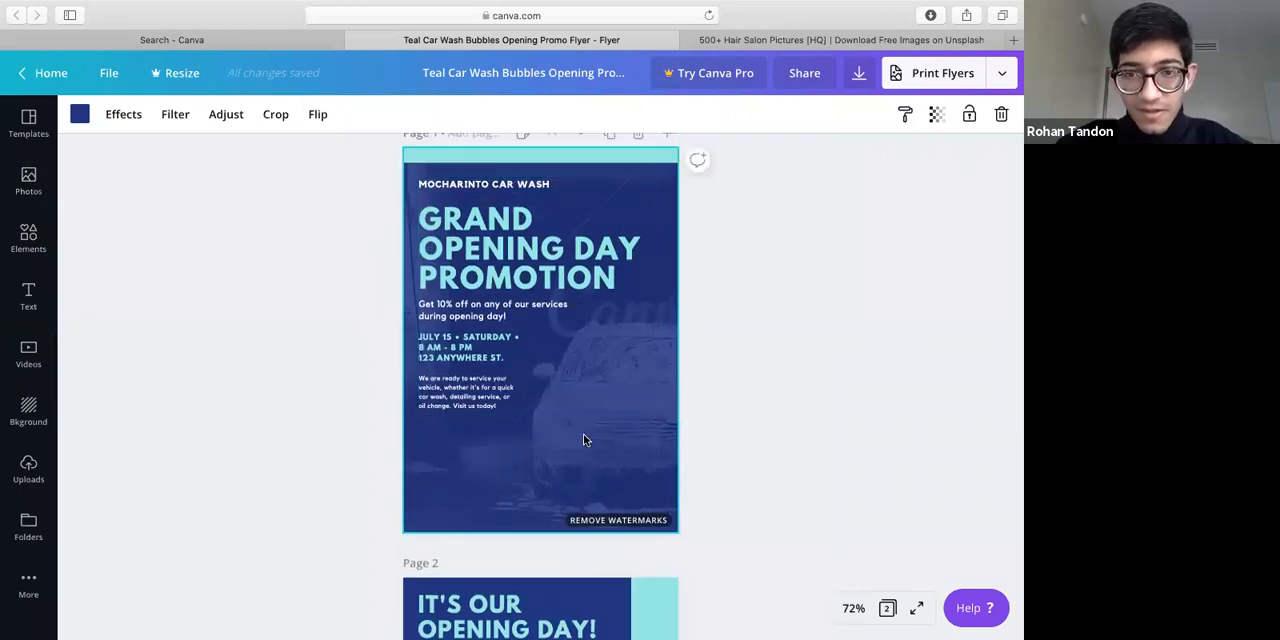
{"action": "mouse_move", "coordinate": [563, 435]}
{"action": "left_mouse_down"}
{"action": "mouse_move", "coordinate": [617, 461]}
{"action": "mouse_move", "coordinate": [609, 478]}
{"action": "mouse_move", "coordinate": [591, 475]}
{"action": "left_mouse_up"}
{"action": "left_click", "coordinate": [617, 461]}
{"action": "left_click", "coordinate": [591, 480]}
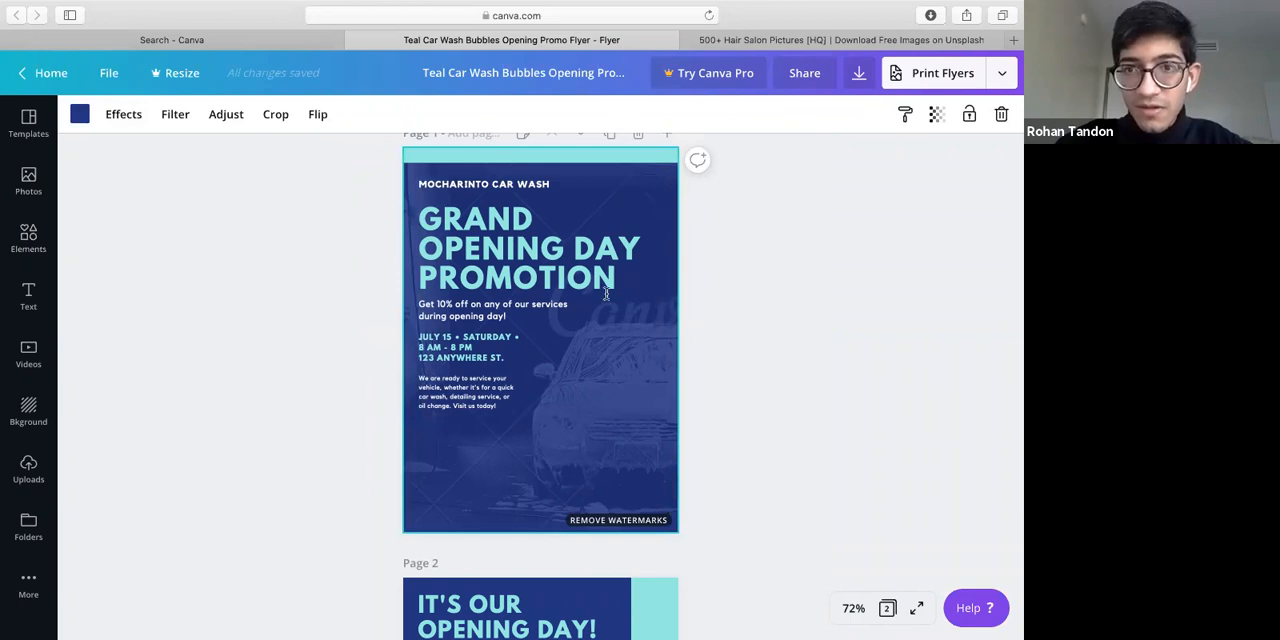
{"action": "left_click", "coordinate": [671, 278]}
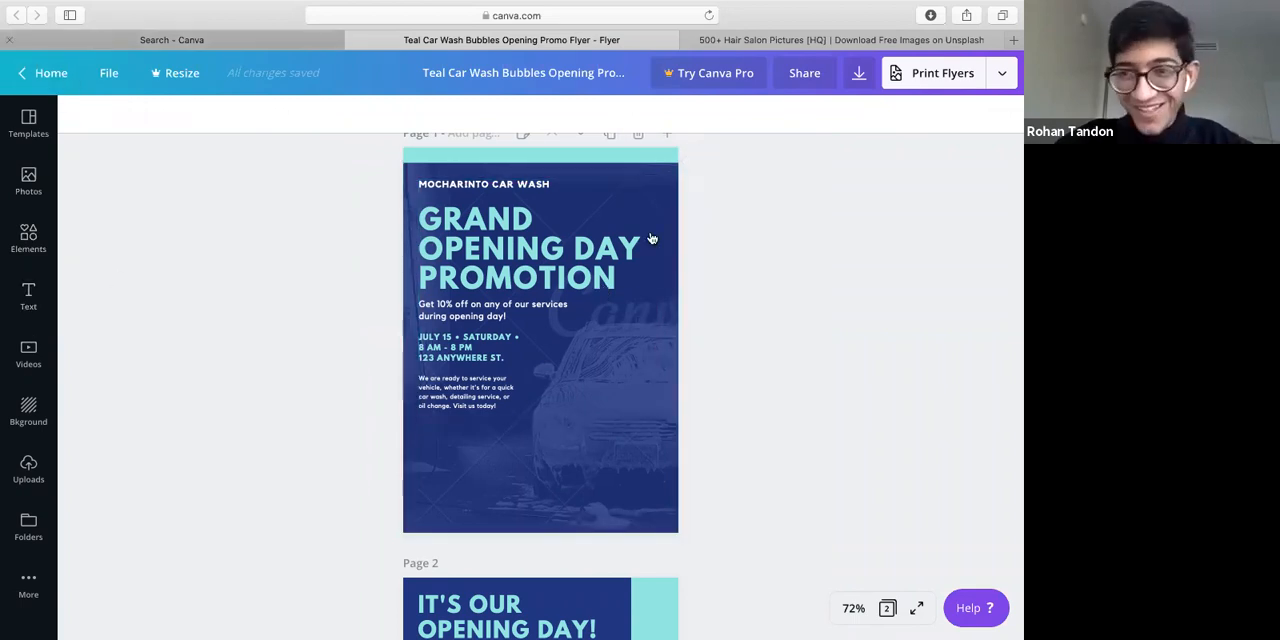
Go back to the template search results and open the Black and Green Grand Opening Flyer template
{"action": "key", "text": "ctrl+shift+Tab"}
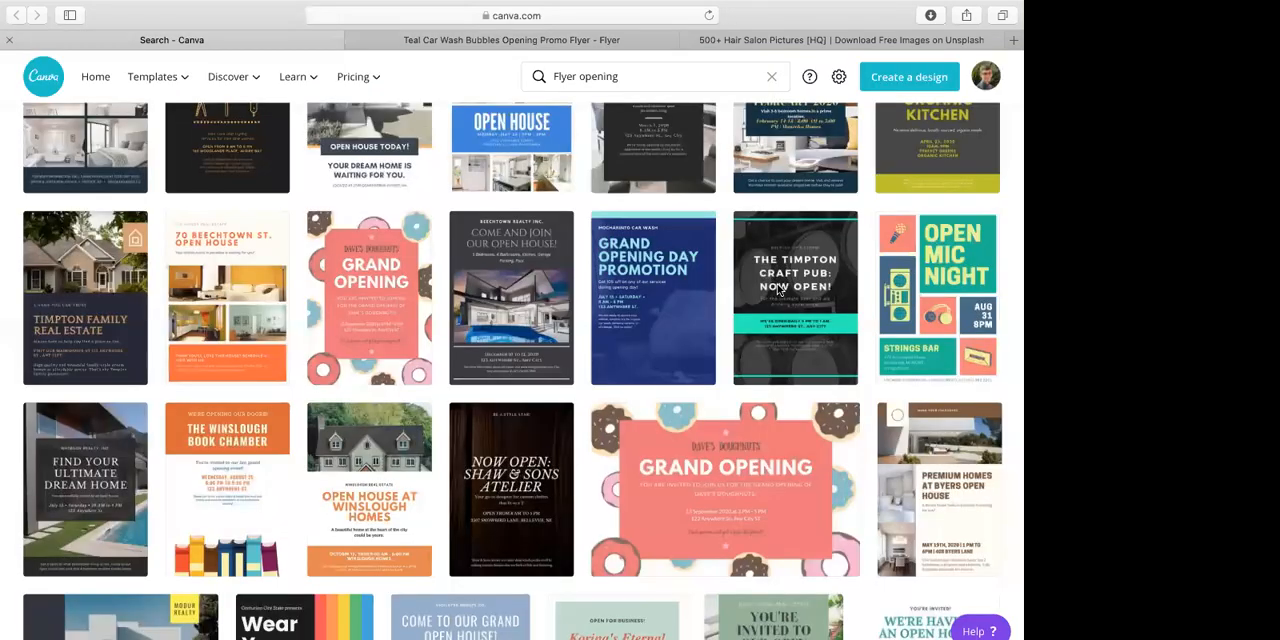
{"action": "left_click", "coordinate": [510, 284]}
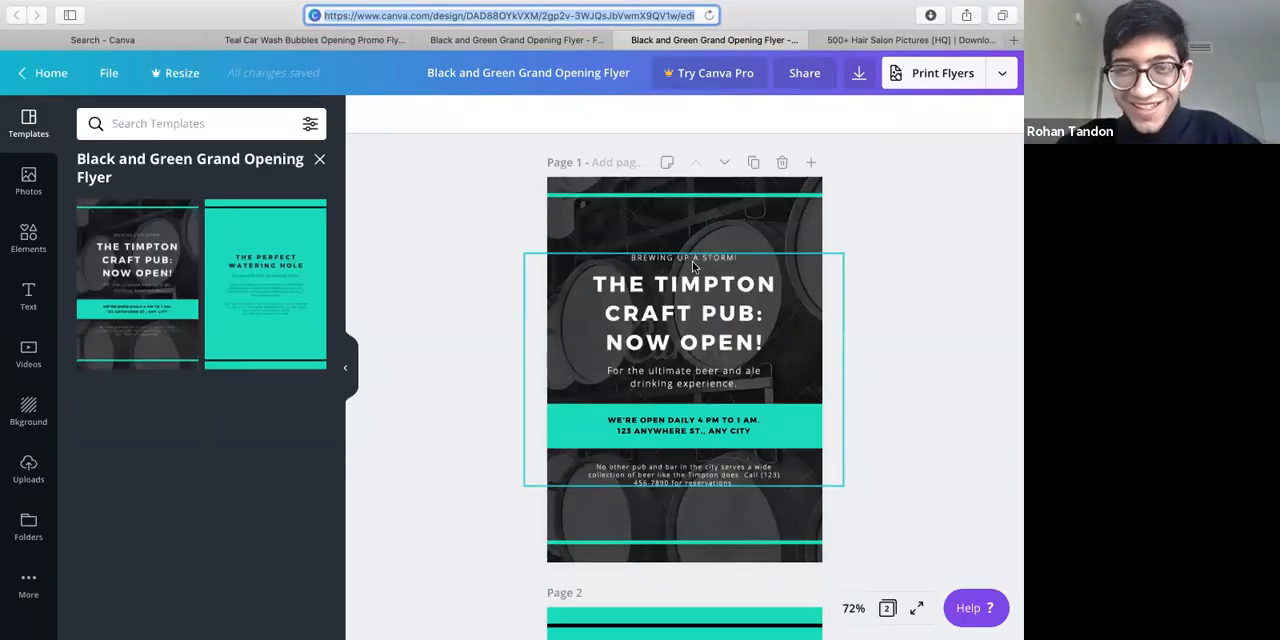
{"action": "left_click", "coordinate": [465, 319]}
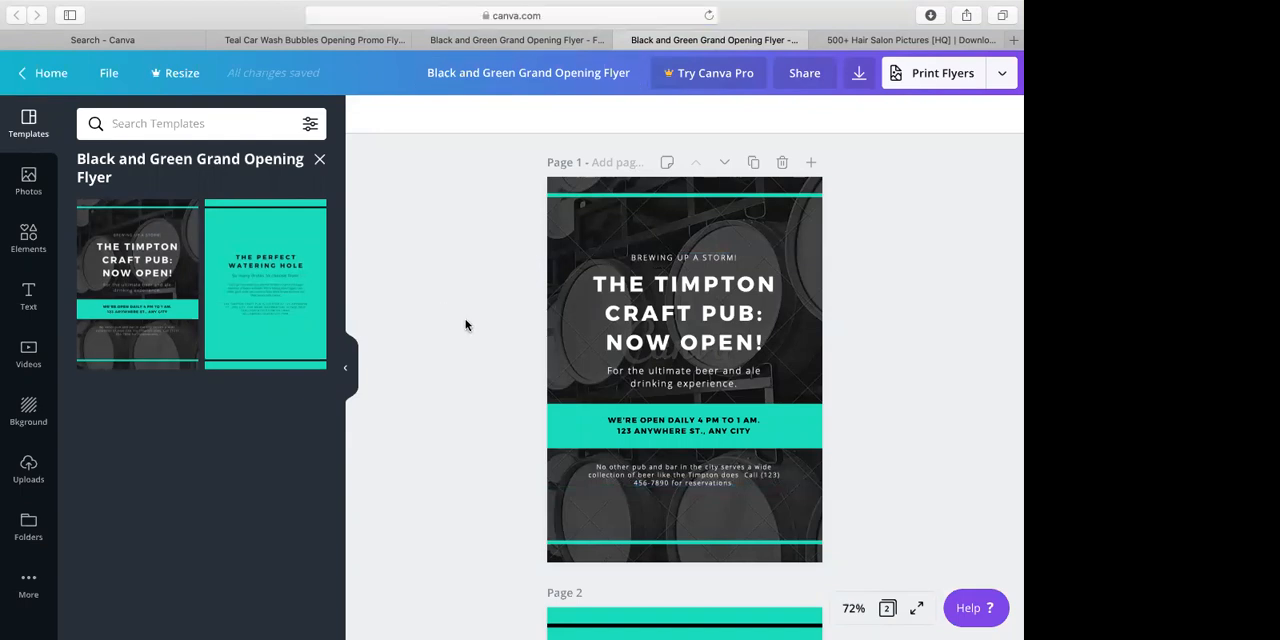
{"action": "scroll", "coordinate": [759, 270], "scroll_direction": "down", "scroll_amount": 1}
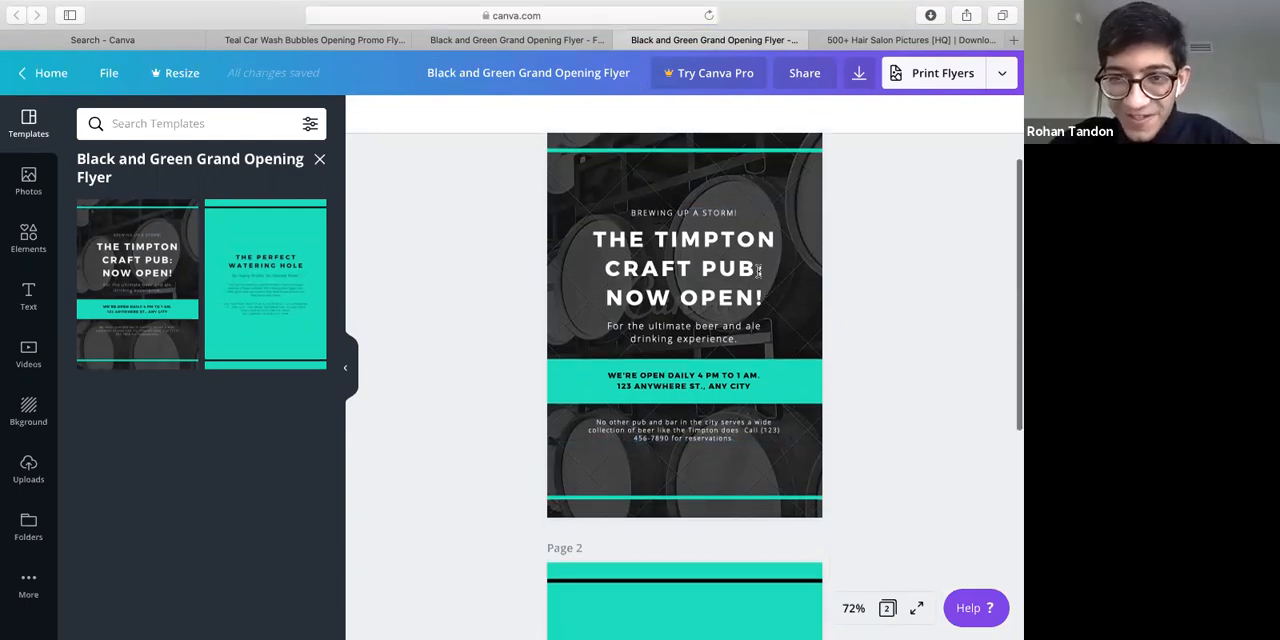
Replace the "The Timpton Craft Pub: Now Open!" headline on page 1 with "GRAND OPENING"
{"action": "left_click", "coordinate": [759, 270]}
{"action": "left_click", "coordinate": [774, 298]}
{"action": "left_click_drag", "start_coordinate": [774, 298], "coordinate": [591, 226]}
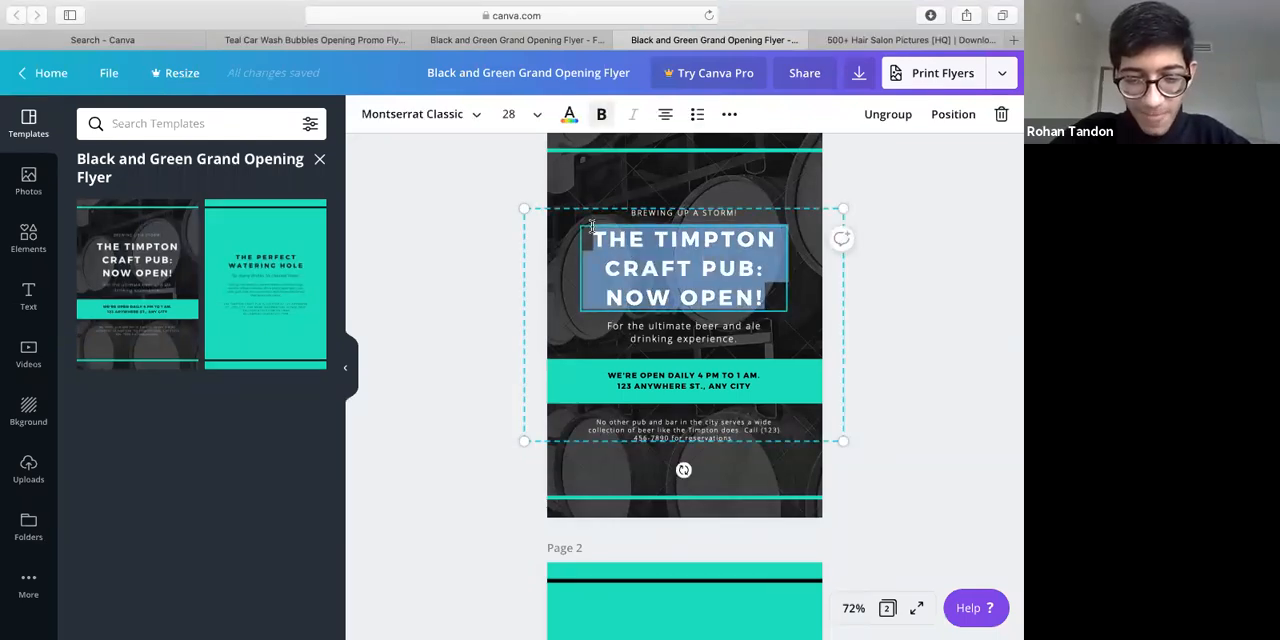
{"action": "type", "text": "GRAN"}
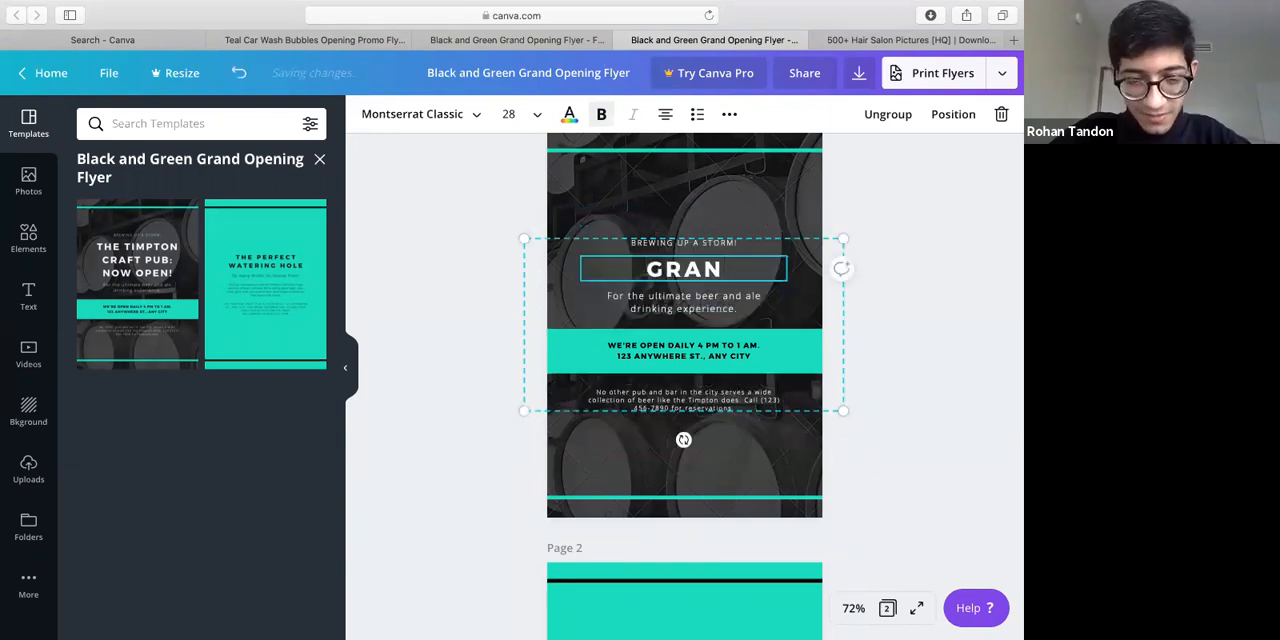
{"action": "type", "text": "D OPENING"}
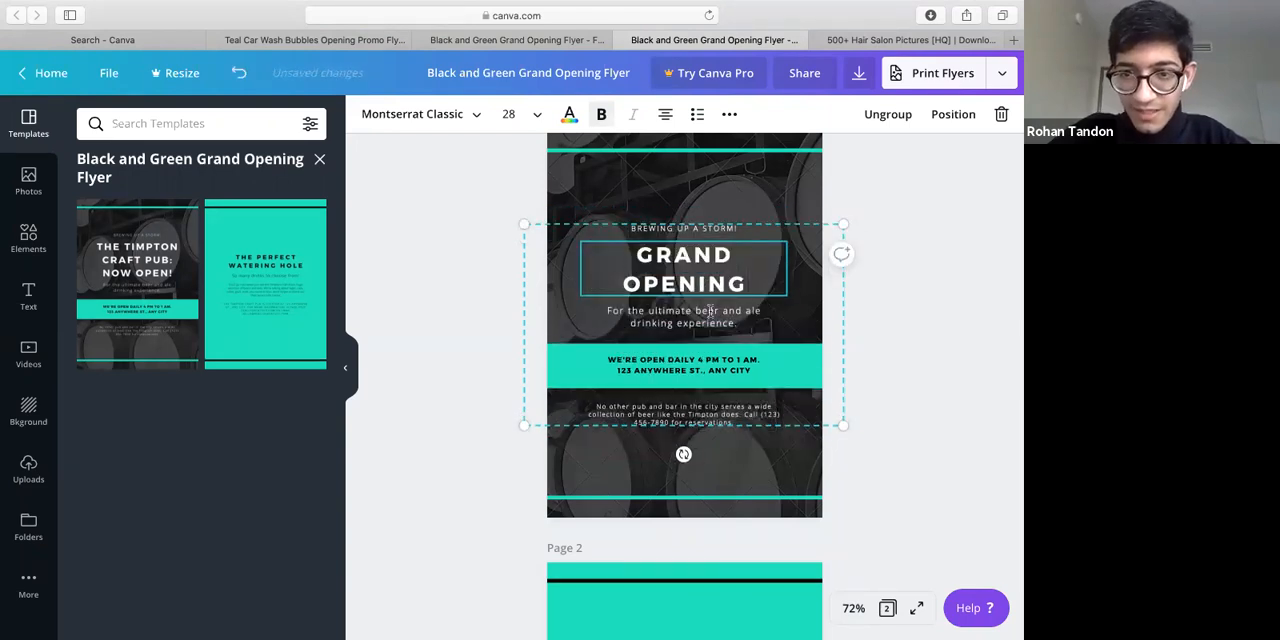
Change the tagline under the page 1 headline to "For the ultimate hair salon experience"
{"action": "left_click", "coordinate": [743, 329]}
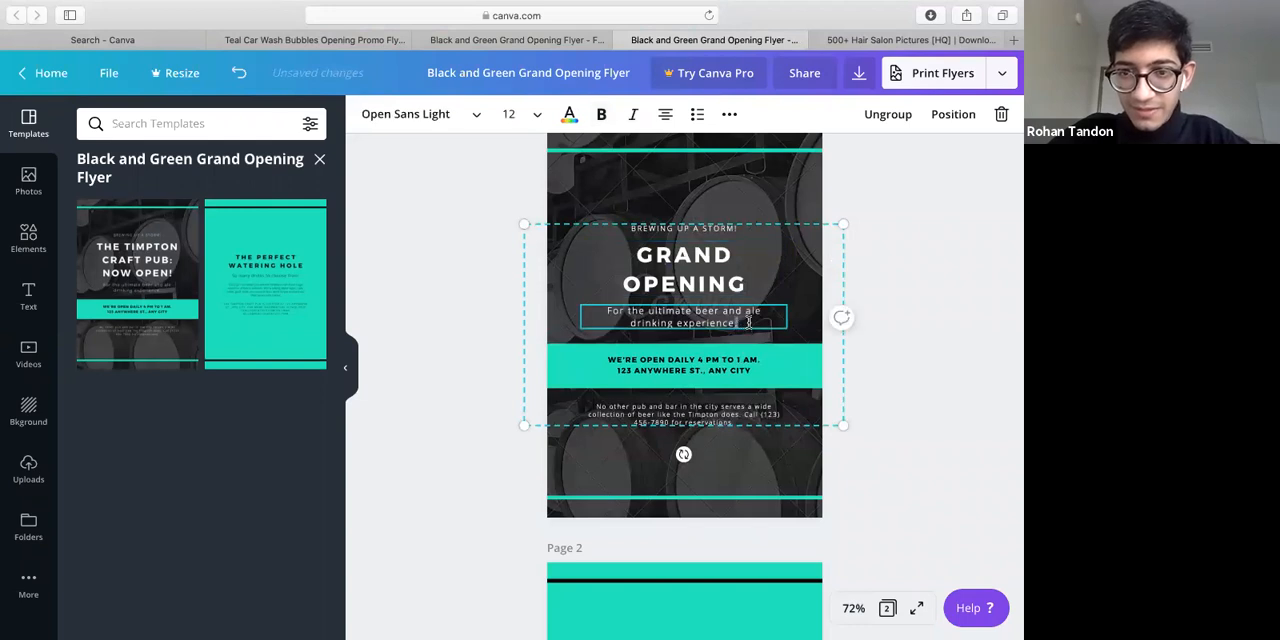
{"action": "left_click_drag", "start_coordinate": [755, 325], "coordinate": [702, 305]}
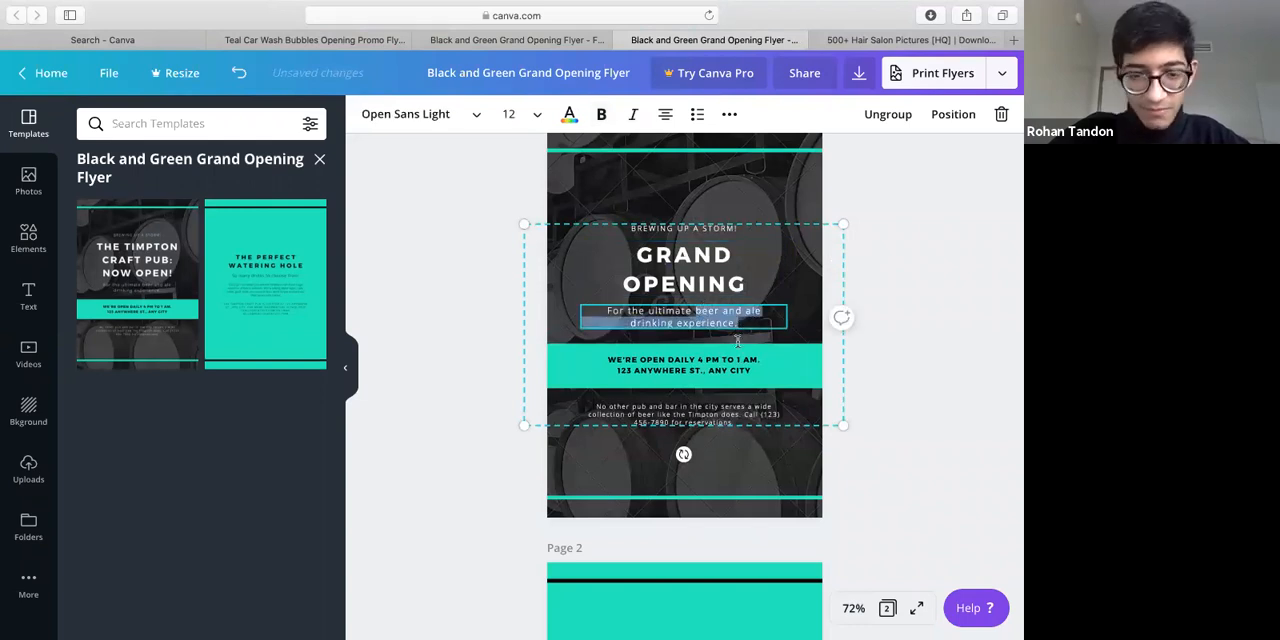
{"action": "type", "text": "hair sal"}
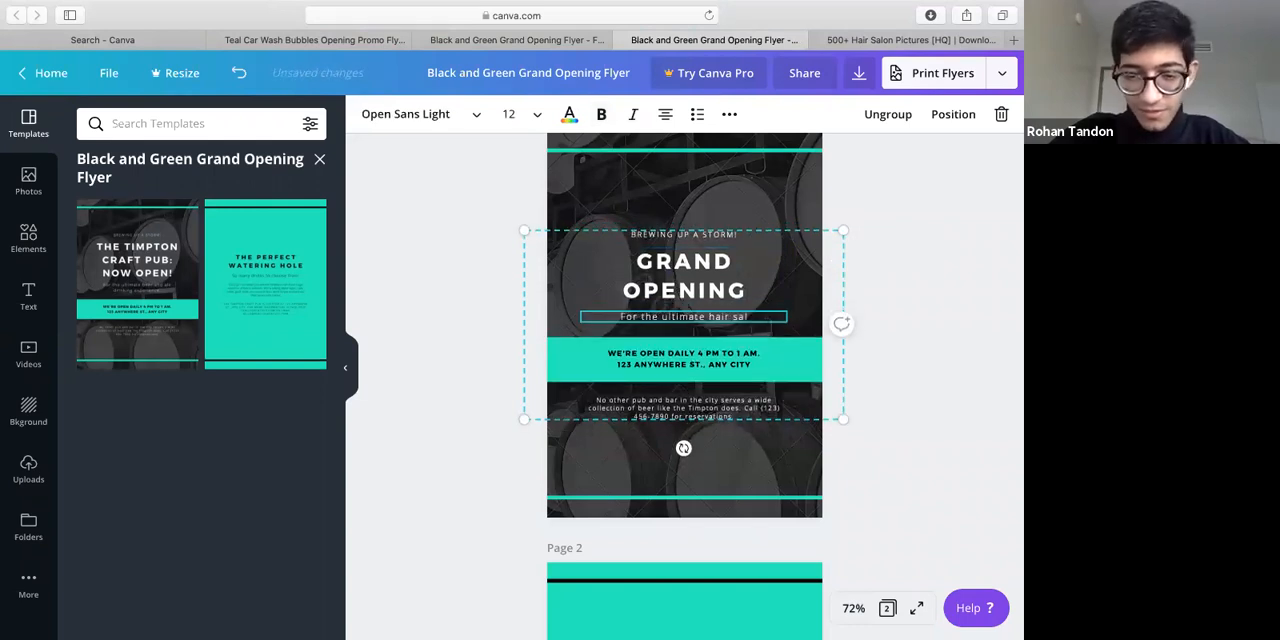
{"action": "type", "text": "on experince"}
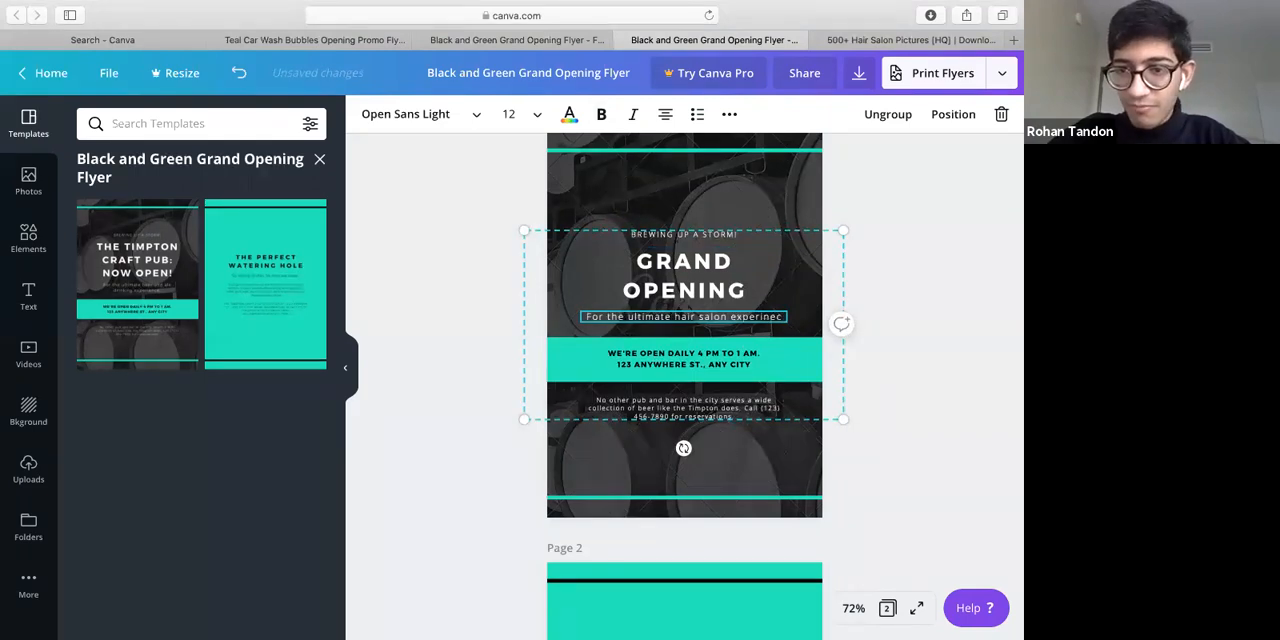
{"action": "key", "text": "BackSpace"}
{"action": "key", "text": "BackSpace"}
{"action": "key", "text": "BackSpace"}
{"action": "key", "text": "BackSpace"}
{"action": "key", "text": "BackSpace"}
{"action": "key", "text": "BackSpace"}
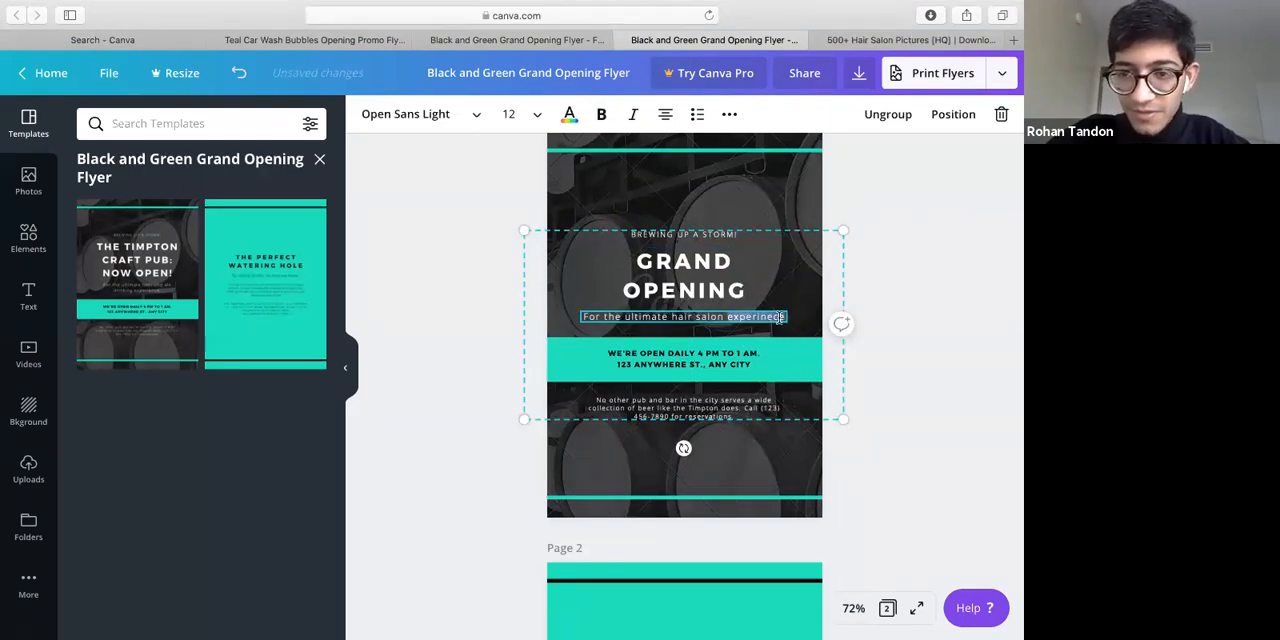
{"action": "type", "text": "rience"}
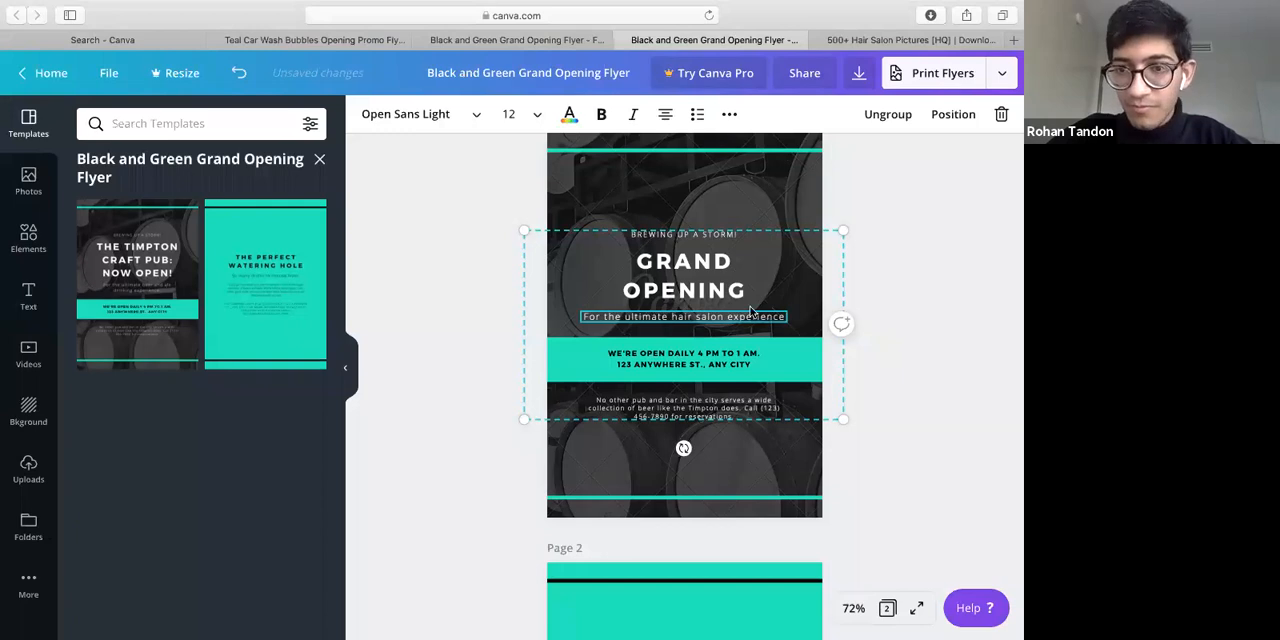
Clear the "GRAND OPENING" text from the headline on page 1, keeping its text box open for editing
{"action": "left_click", "coordinate": [733, 360]}
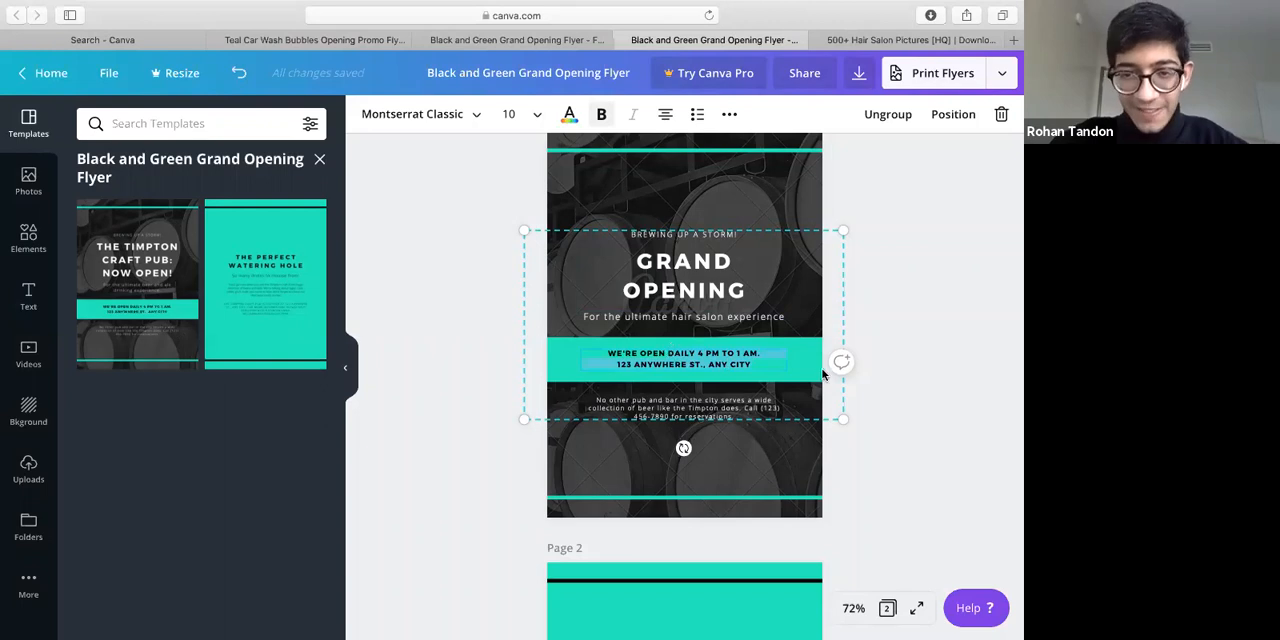
{"action": "left_click", "coordinate": [738, 411]}
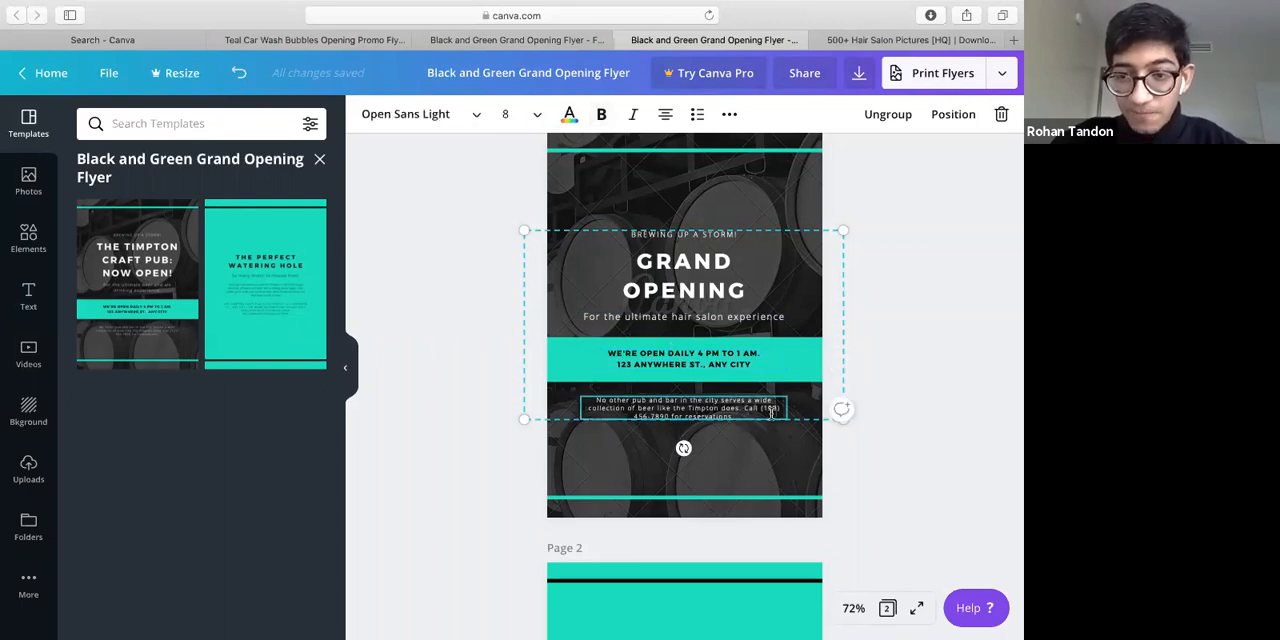
{"action": "left_click", "coordinate": [700, 268]}
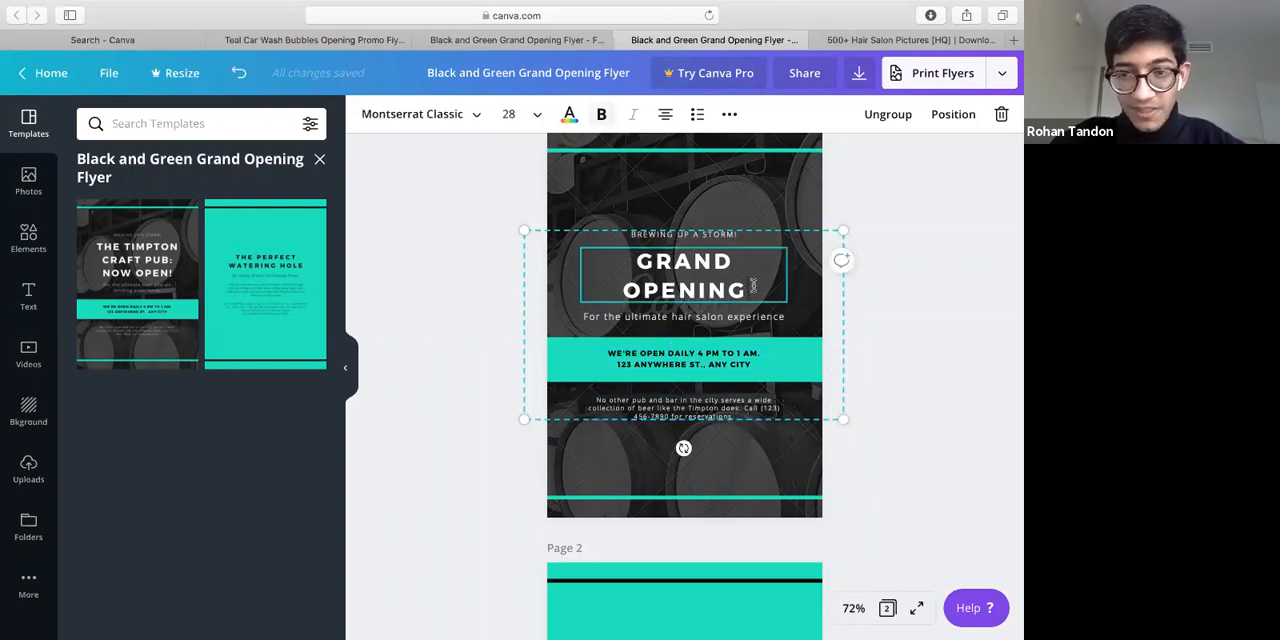
{"action": "left_click_drag", "start_coordinate": [751, 288], "coordinate": [619, 205]}
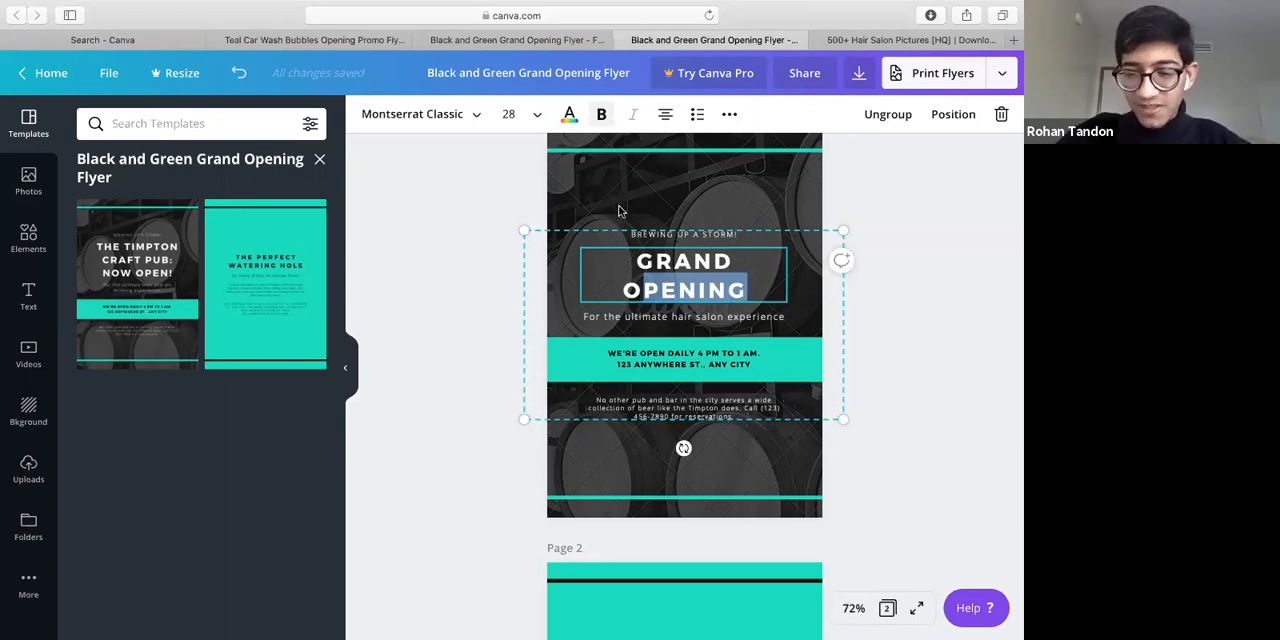
{"action": "key", "text": "BackSpace"}
{"action": "key", "text": "BackSpace"}
{"action": "key", "text": "BackSpace"}
{"action": "key", "text": "BackSpace"}
{"action": "key", "text": "BackSpace"}
{"action": "key", "text": "BackSpace"}
{"action": "key", "text": "BackSpace"}
{"action": "key", "text": "BackSpace"}
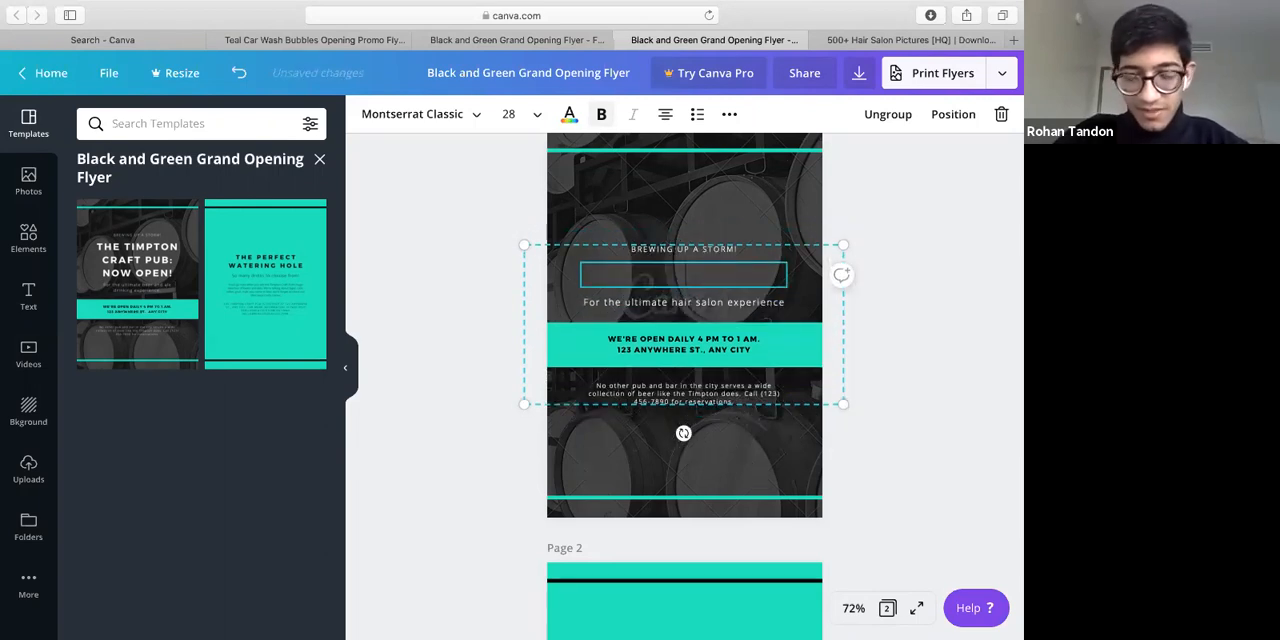
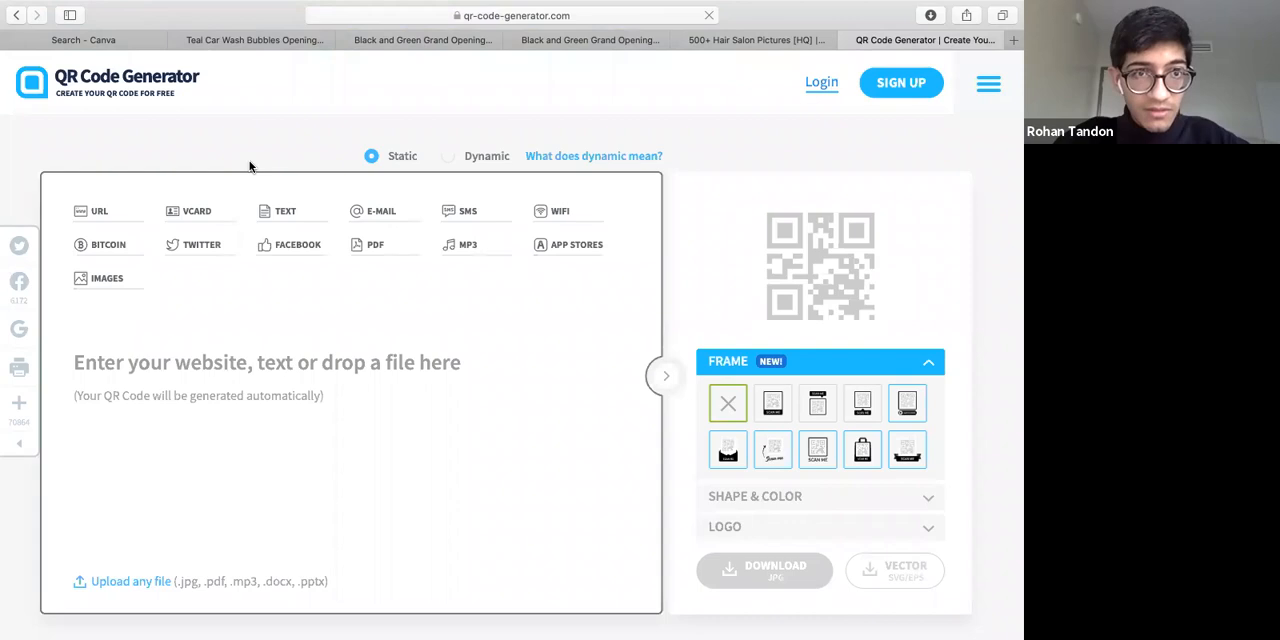
{"action": "key", "text": "ctrl+Tab"}
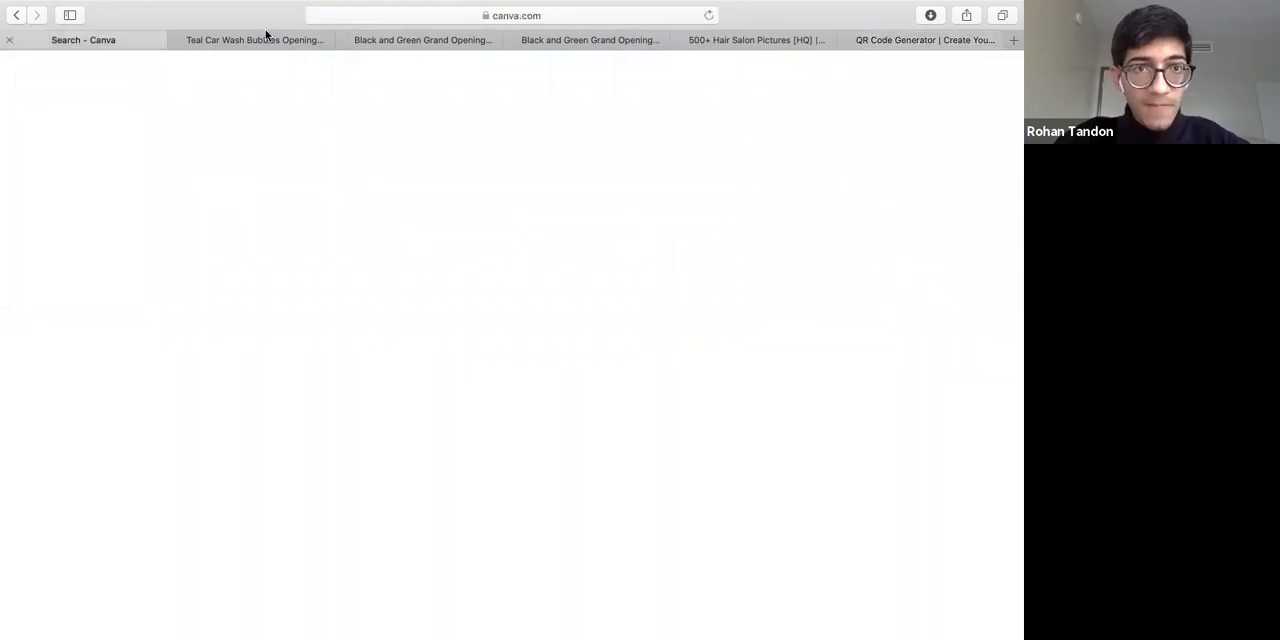
{"action": "key", "text": "ctrl+Tab"}
{"action": "key", "text": "ctrl+Tab"}
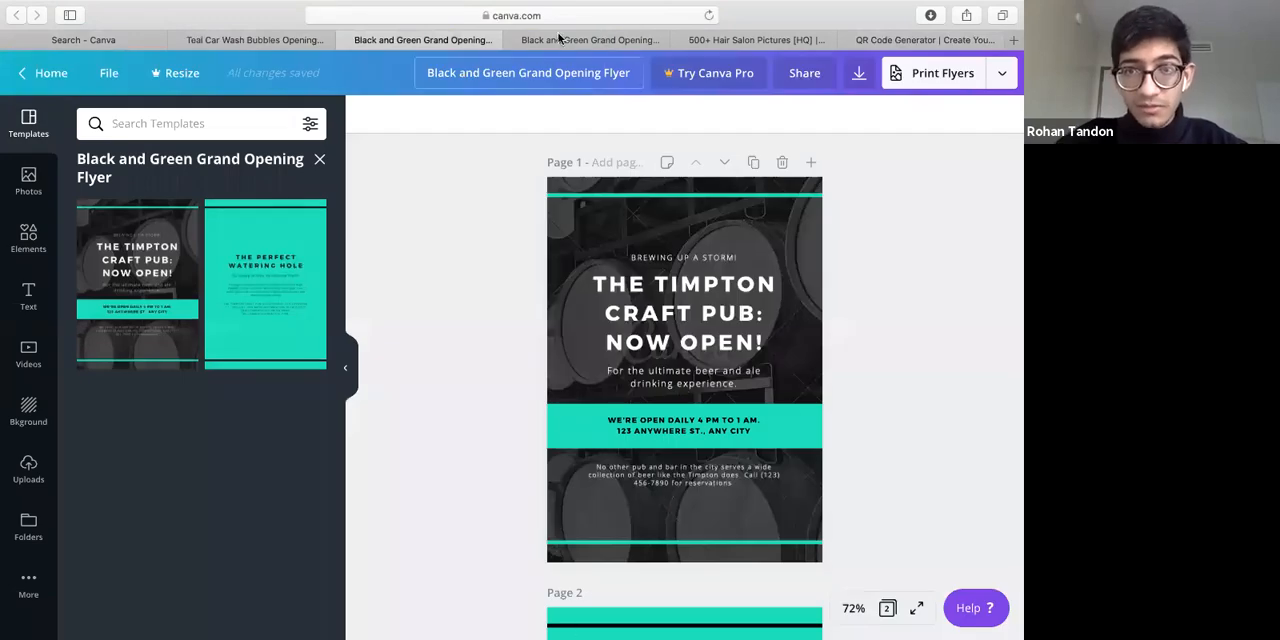
{"action": "key", "text": "ctrl+Tab"}
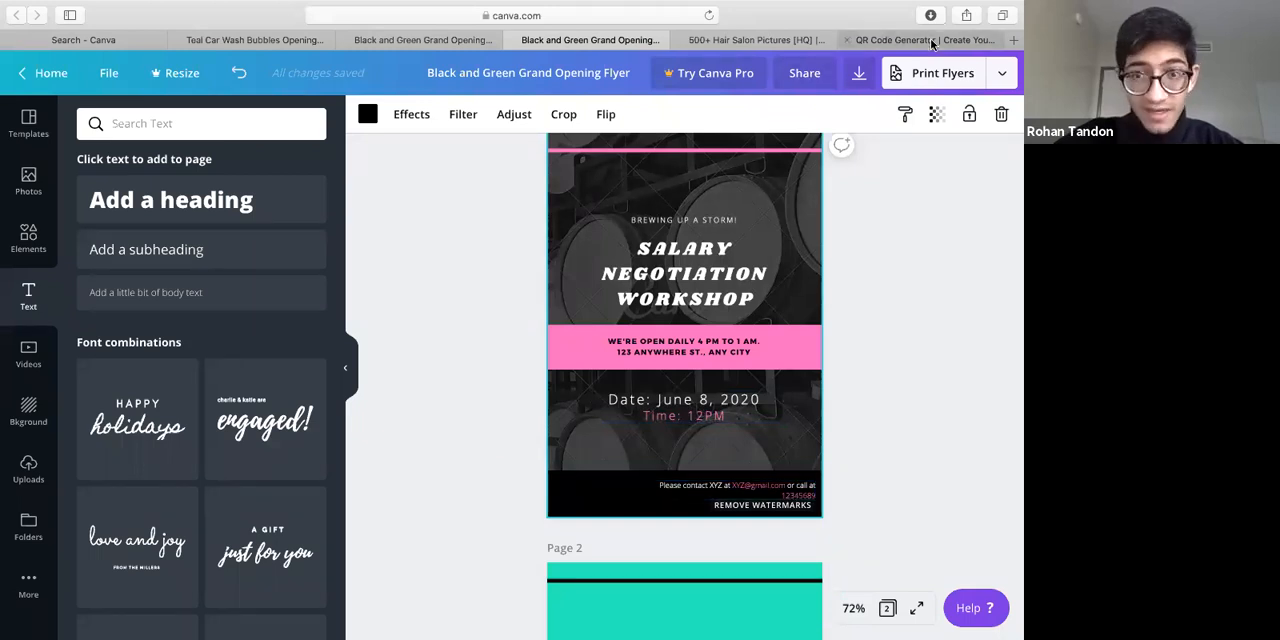
{"action": "key", "text": "ctrl+Tab"}
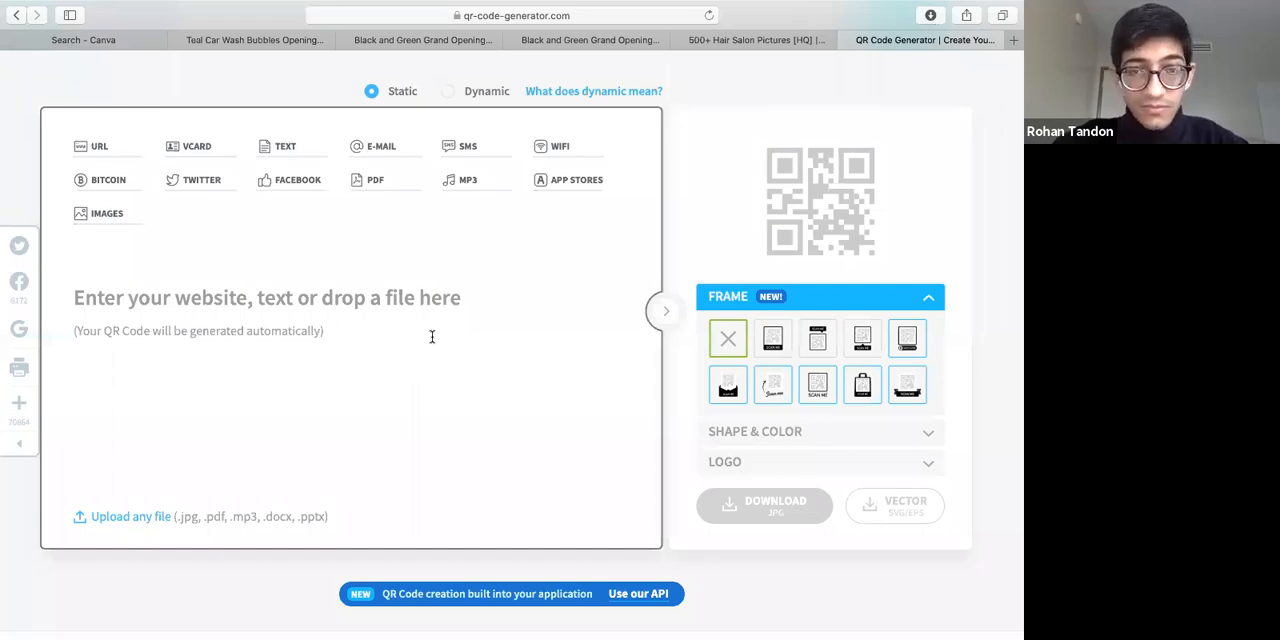
Generate a static QR code for apple.com and download it as a JPG
{"action": "left_click", "coordinate": [380, 317]}
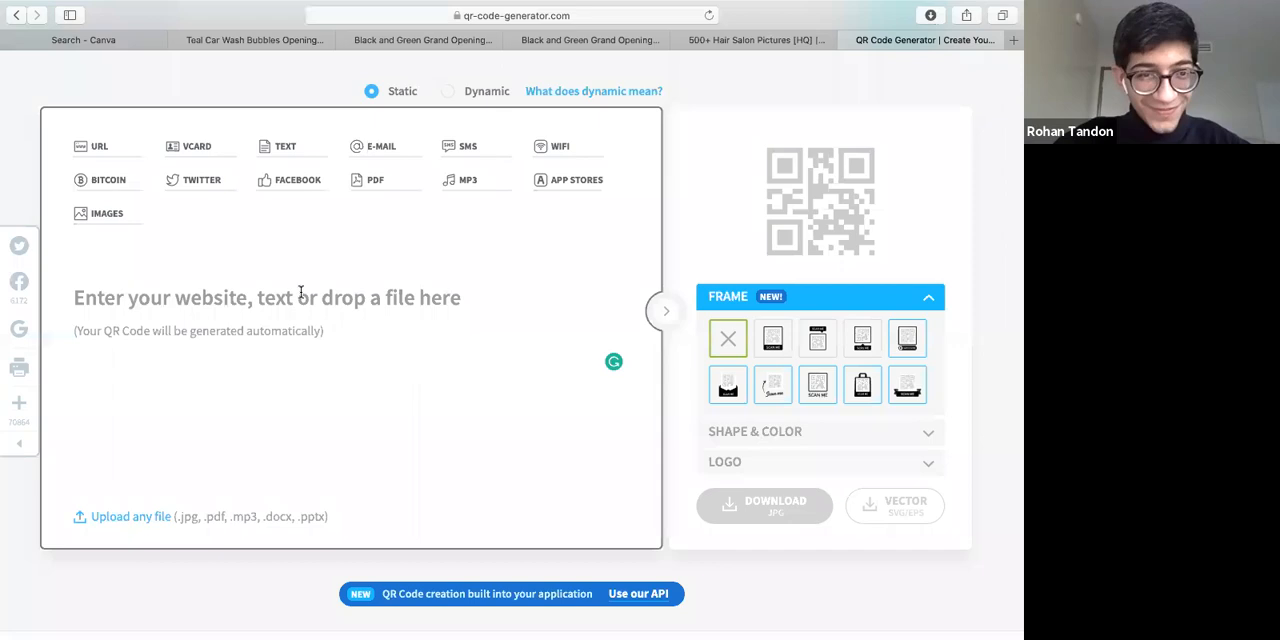
{"action": "type", "text": "apple.com"}
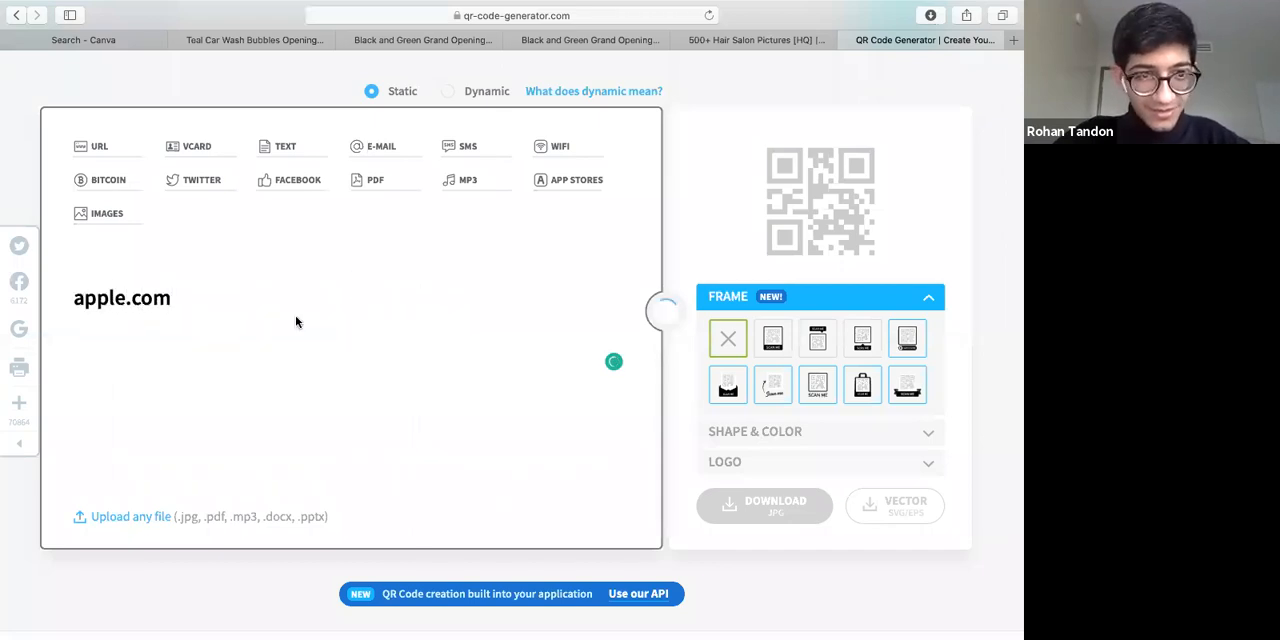
{"action": "key", "text": "Return"}
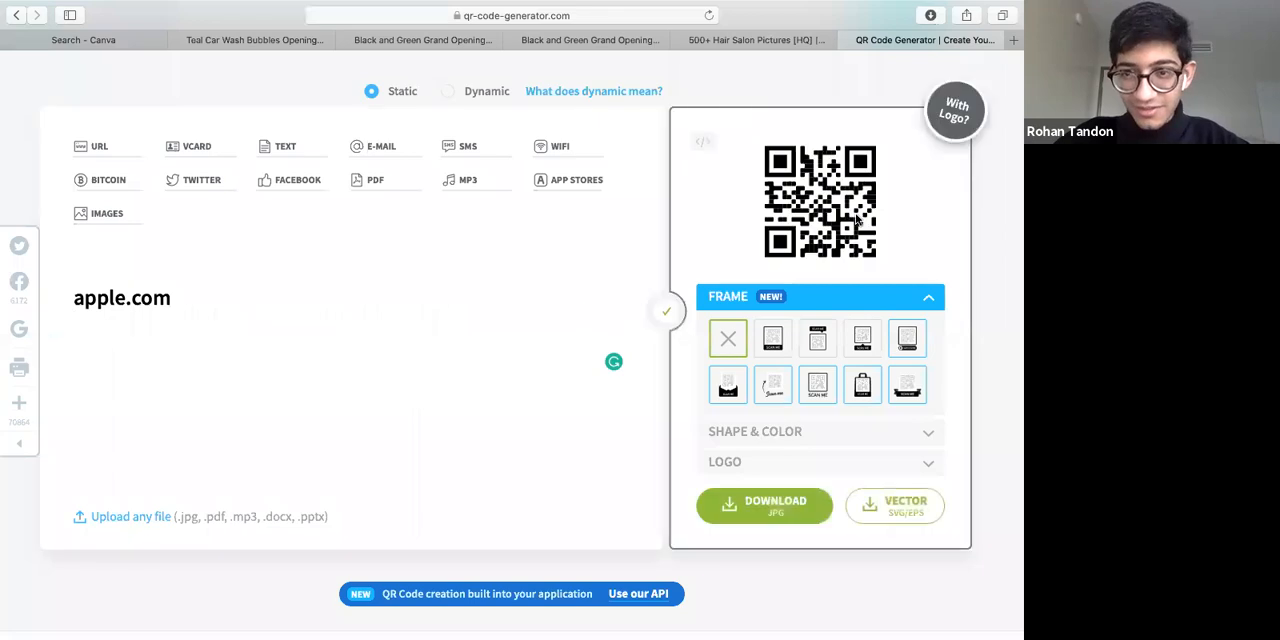
{"action": "left_click", "coordinate": [762, 511]}
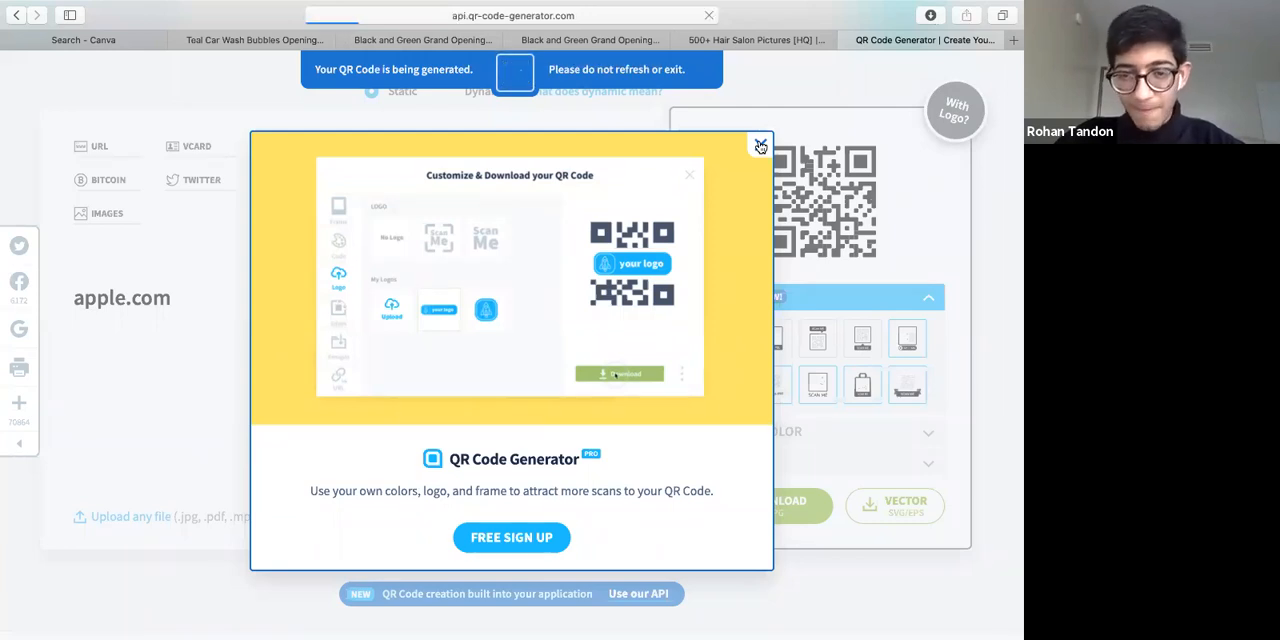
Switch to the Salary Negotiation Workshop flyer in Canva and add the downloaded frame.png QR code to page 1
{"action": "left_click", "coordinate": [590, 40]}
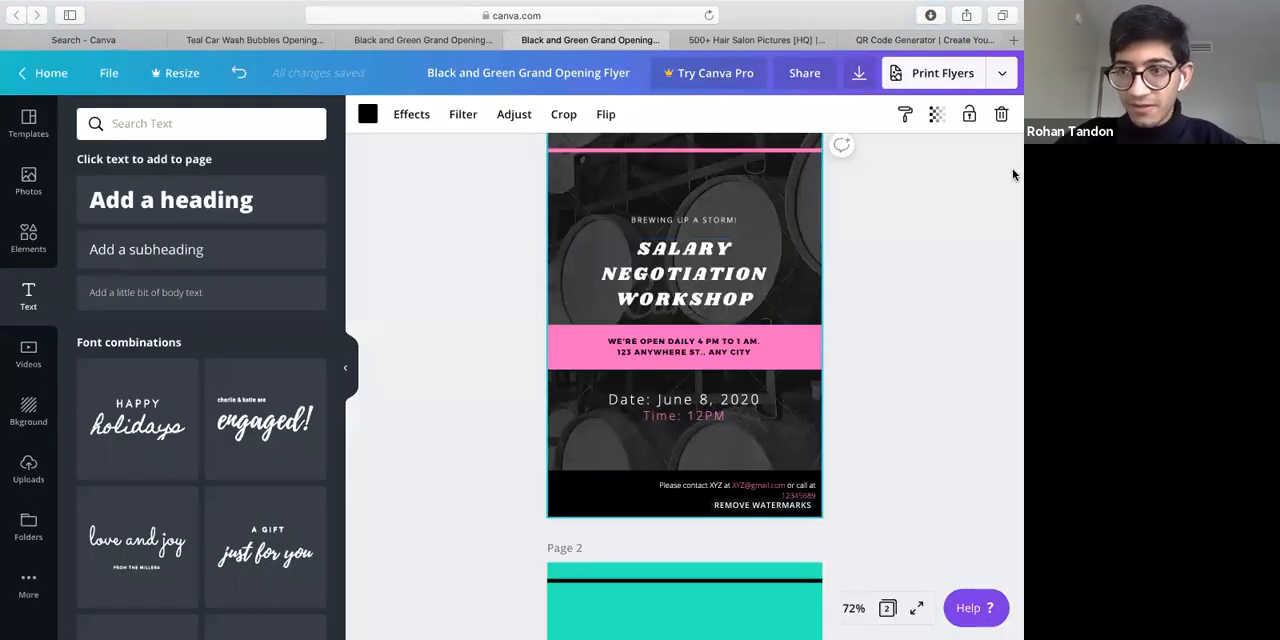
{"action": "mouse_move", "coordinate": [1012, 185]}
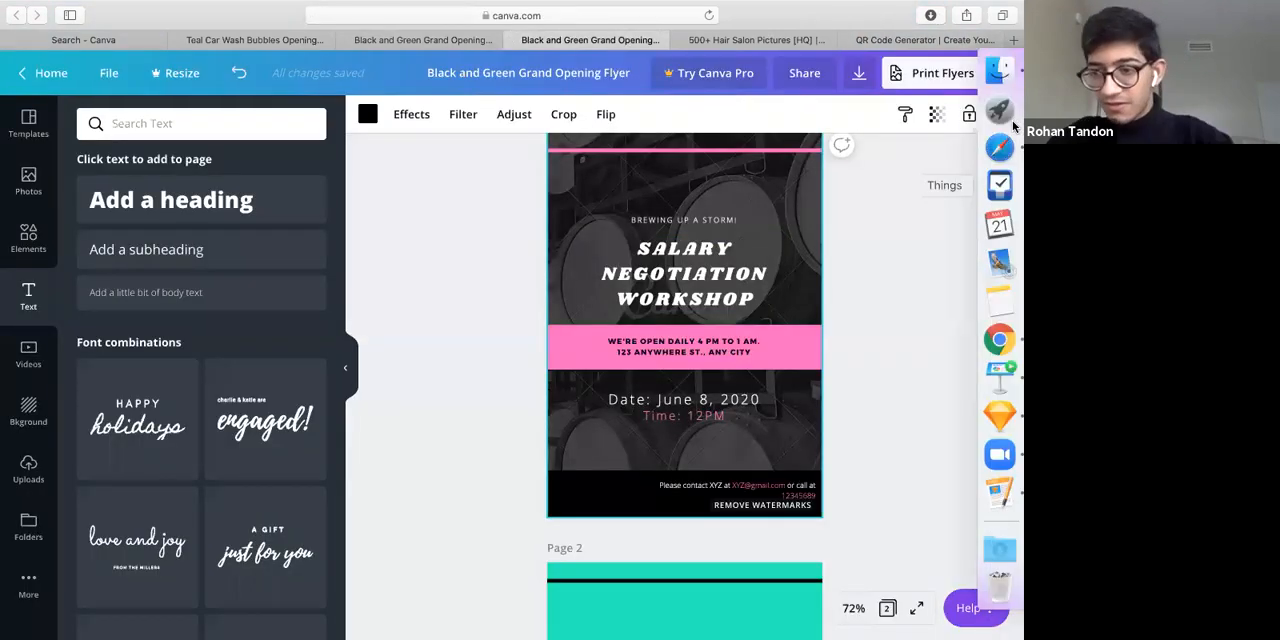
{"action": "left_click", "coordinate": [1010, 543]}
{"action": "left_click_drag", "start_coordinate": [807, 543], "coordinate": [686, 326]}
{"action": "left_click_drag", "start_coordinate": [653, 289], "coordinate": [781, 448]}
{"action": "left_click", "coordinate": [760, 423]}
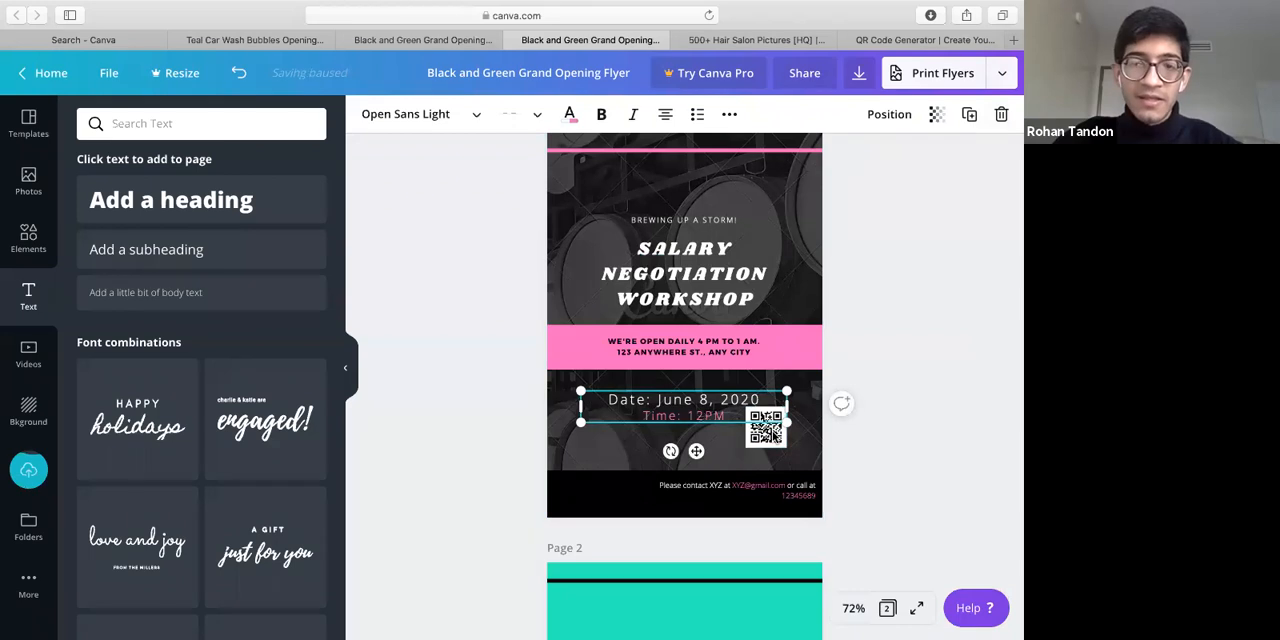
Place the QR code at the right edge of page 1, just above the black contact strip
{"action": "left_click", "coordinate": [786, 446]}
{"action": "left_click_drag", "start_coordinate": [775, 432], "coordinate": [804, 454]}
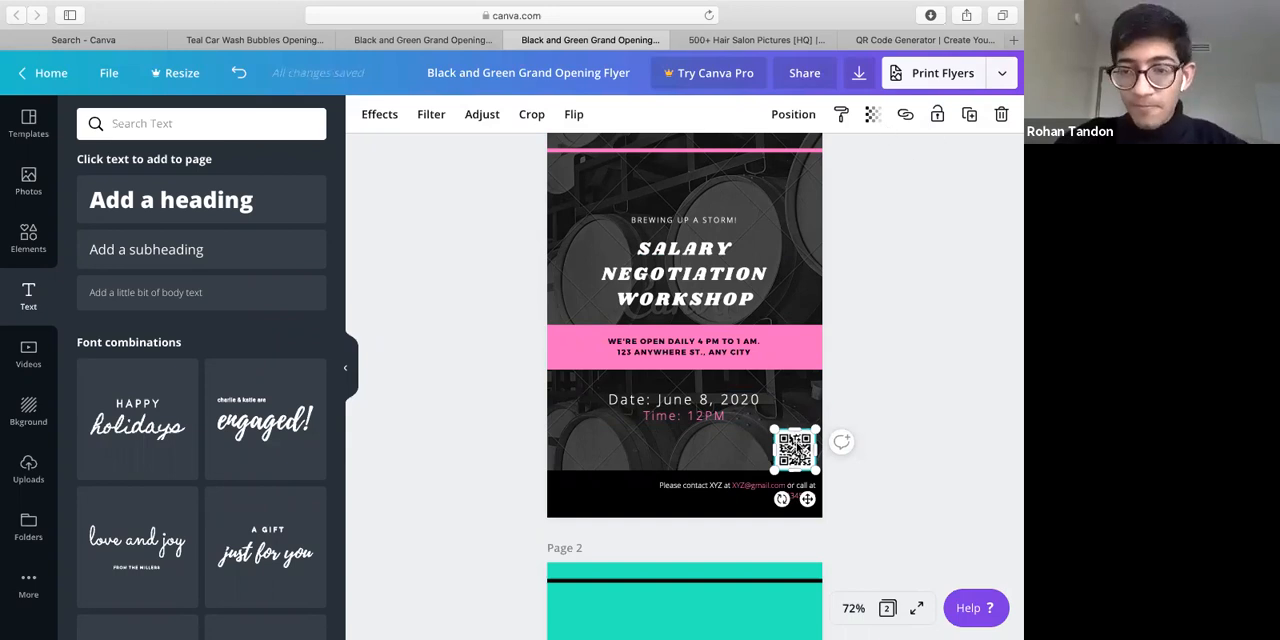
{"action": "left_click_drag", "start_coordinate": [796, 437], "coordinate": [796, 431]}
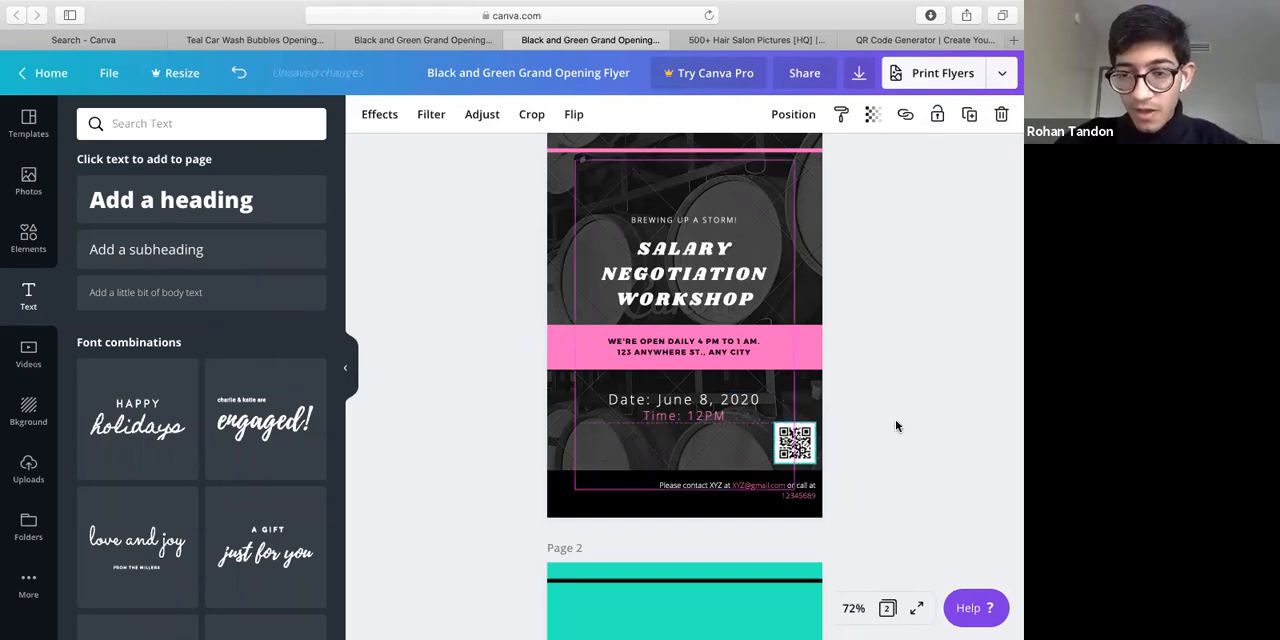
{"action": "left_click", "coordinate": [886, 453]}
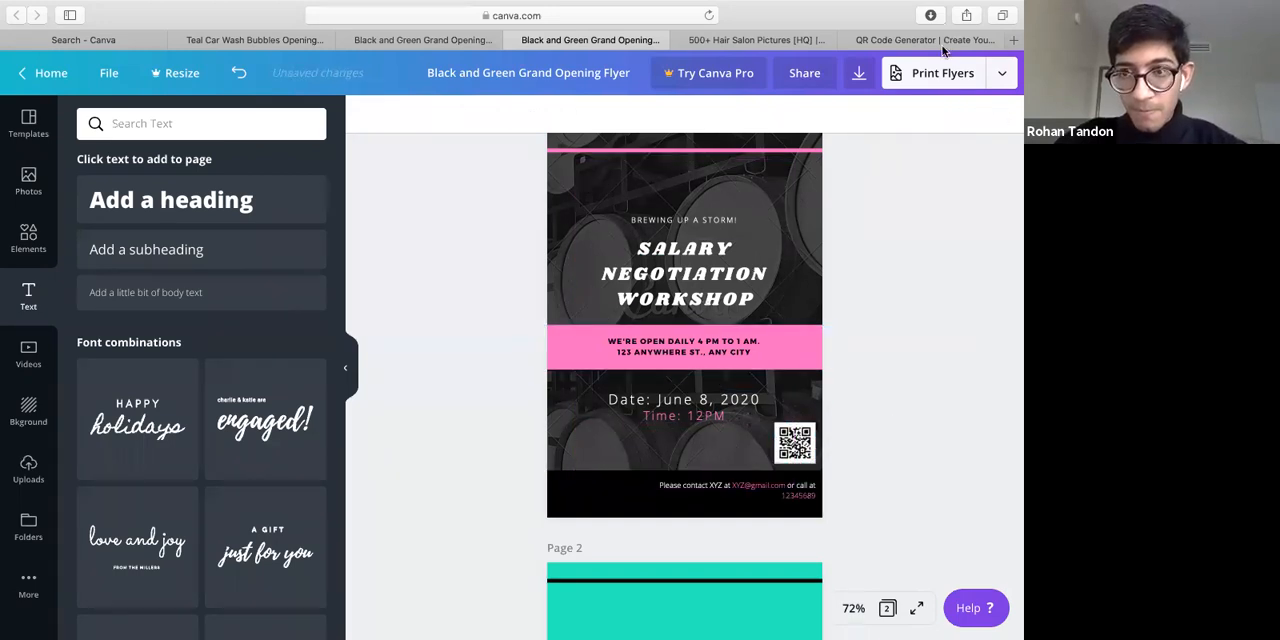
Add the downloaded hair salon photo from Downloads to page 1 of the Salary Negotiation Workshop flyer
{"action": "left_click", "coordinate": [937, 40]}
{"action": "left_click", "coordinate": [593, 40]}
{"action": "left_click", "coordinate": [1001, 555]}
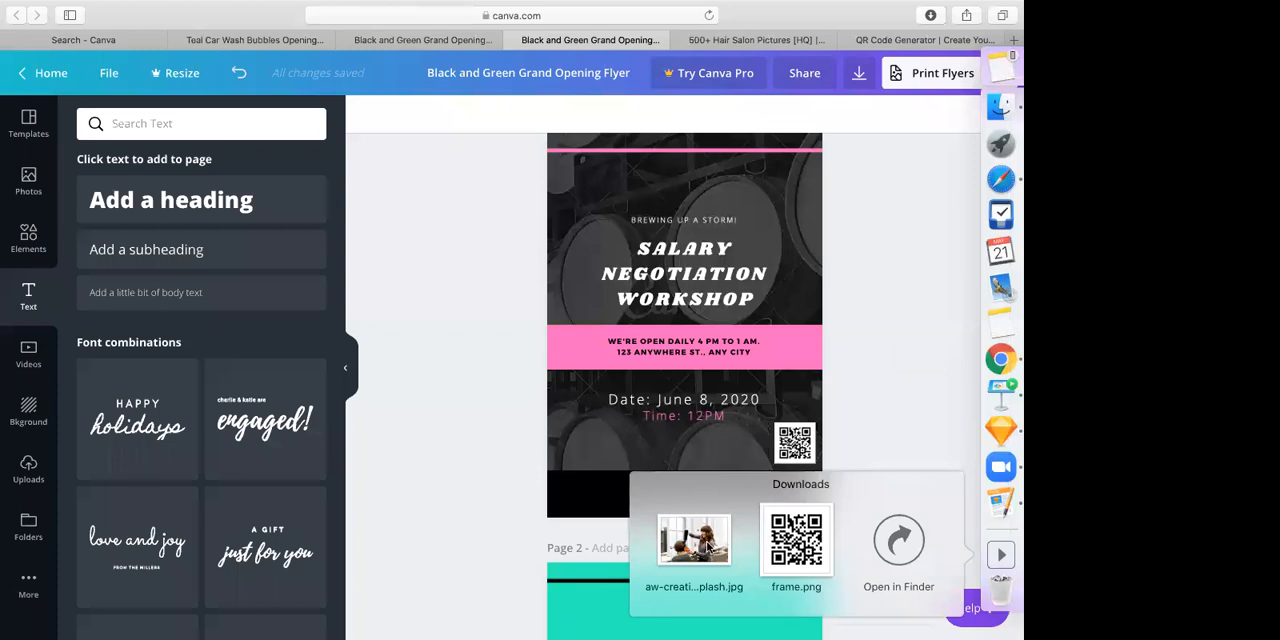
{"action": "left_click_drag", "start_coordinate": [708, 547], "coordinate": [743, 230]}
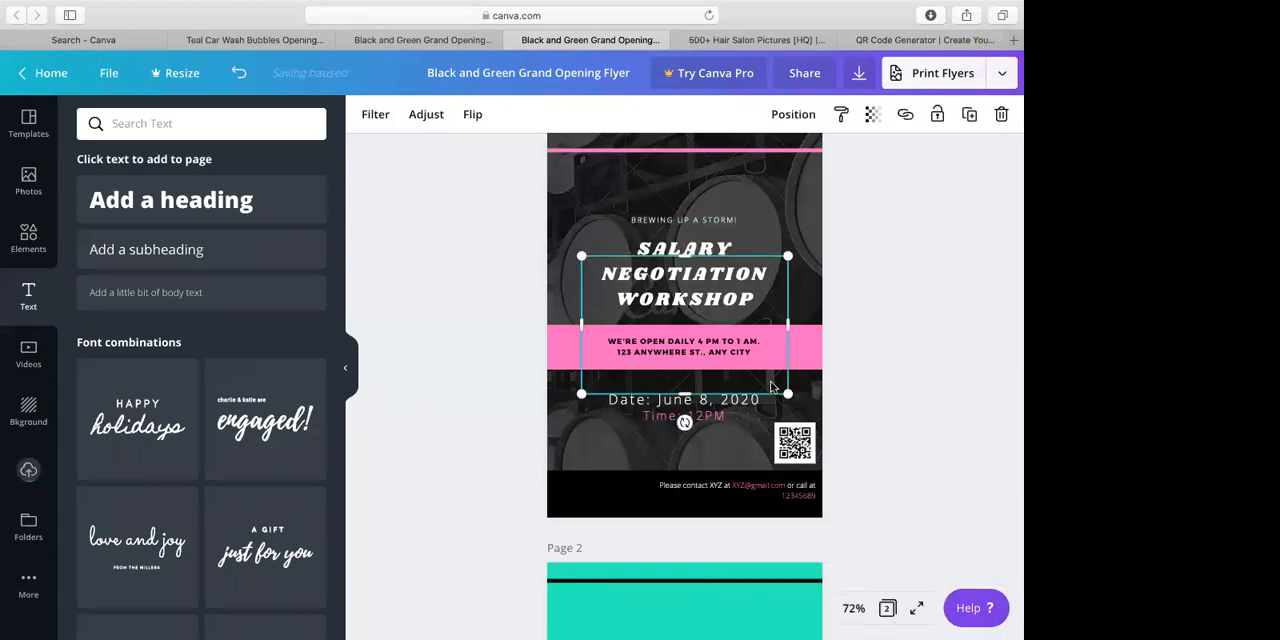
Examine the QR code generator's vCard, URL, e-mail and Facebook content types and the fields each one offers
{"action": "left_click", "coordinate": [927, 41]}
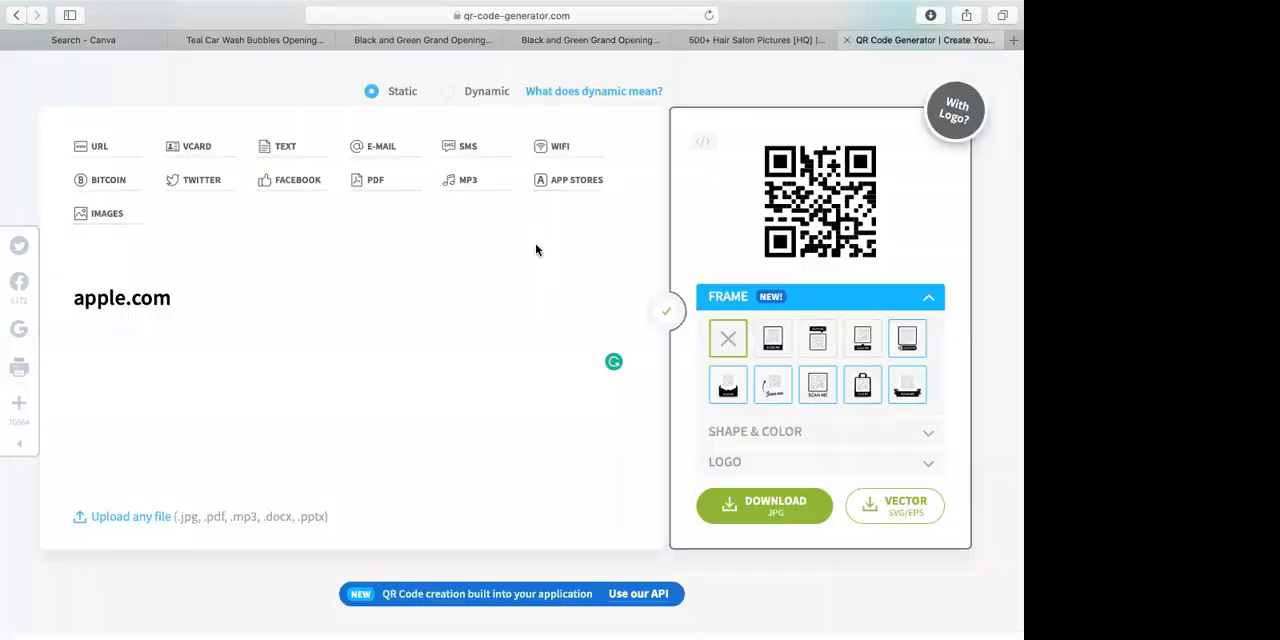
{"action": "left_click", "coordinate": [197, 150]}
{"action": "left_click", "coordinate": [369, 337]}
{"action": "scroll", "coordinate": [369, 334], "scroll_direction": "down", "scroll_amount": 1}
{"action": "scroll", "coordinate": [369, 334], "scroll_direction": "up", "scroll_amount": 2}
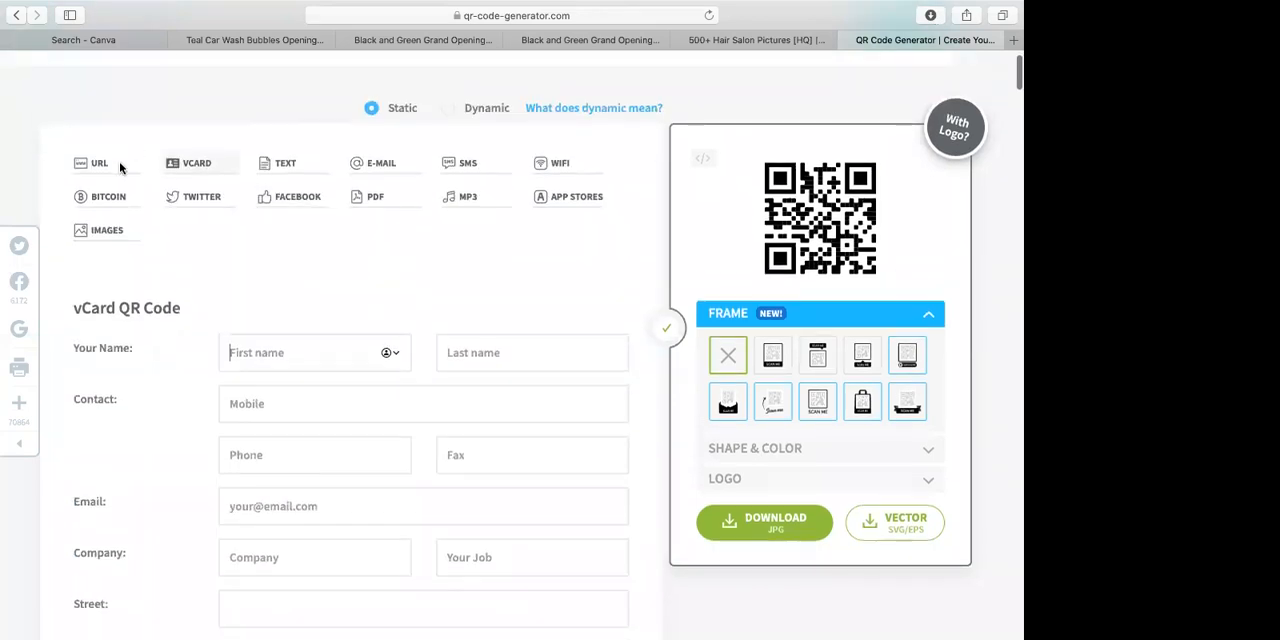
{"action": "left_click", "coordinate": [105, 163]}
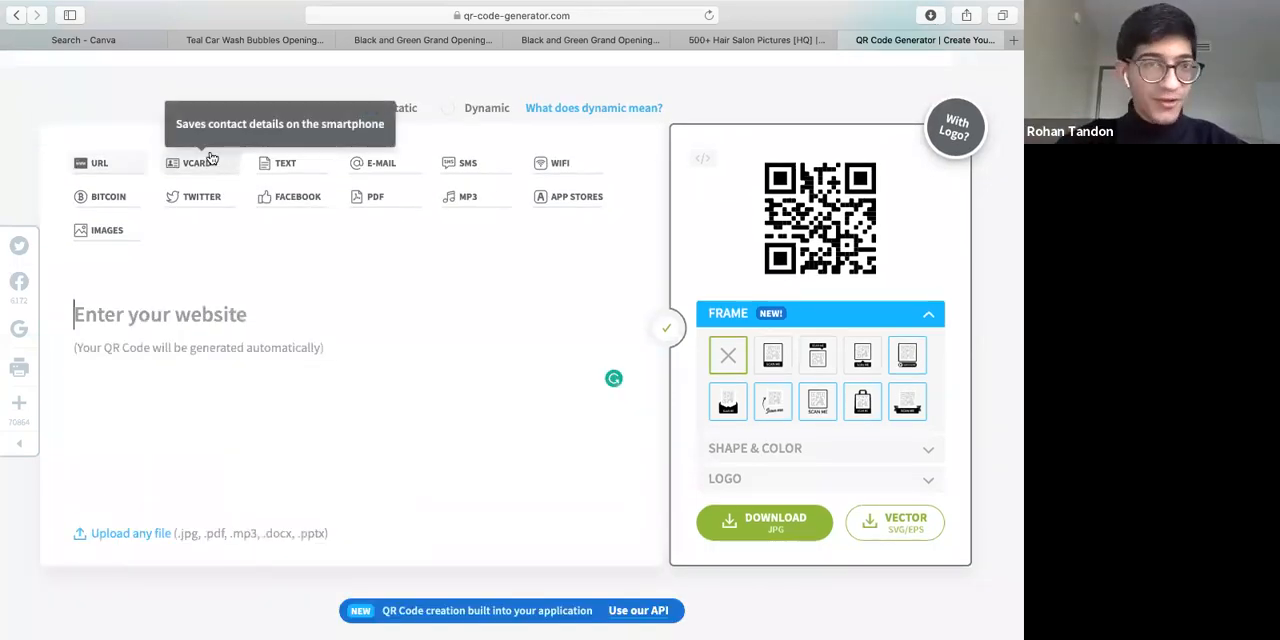
{"action": "left_click", "coordinate": [208, 160]}
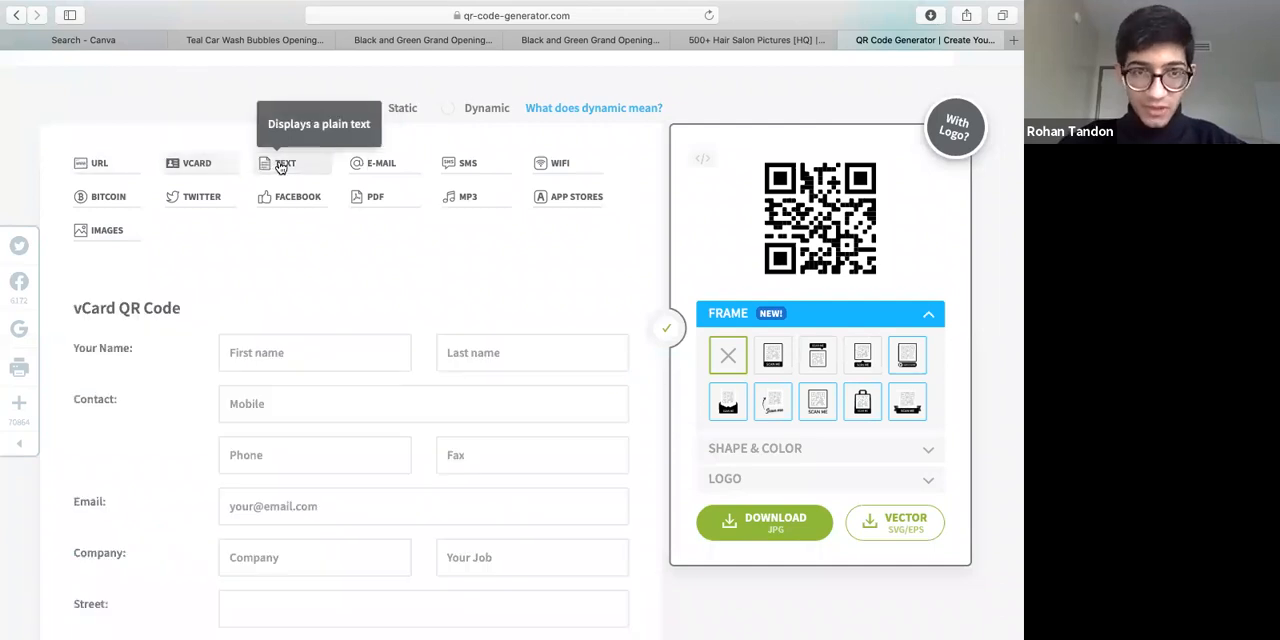
{"action": "left_click", "coordinate": [362, 172]}
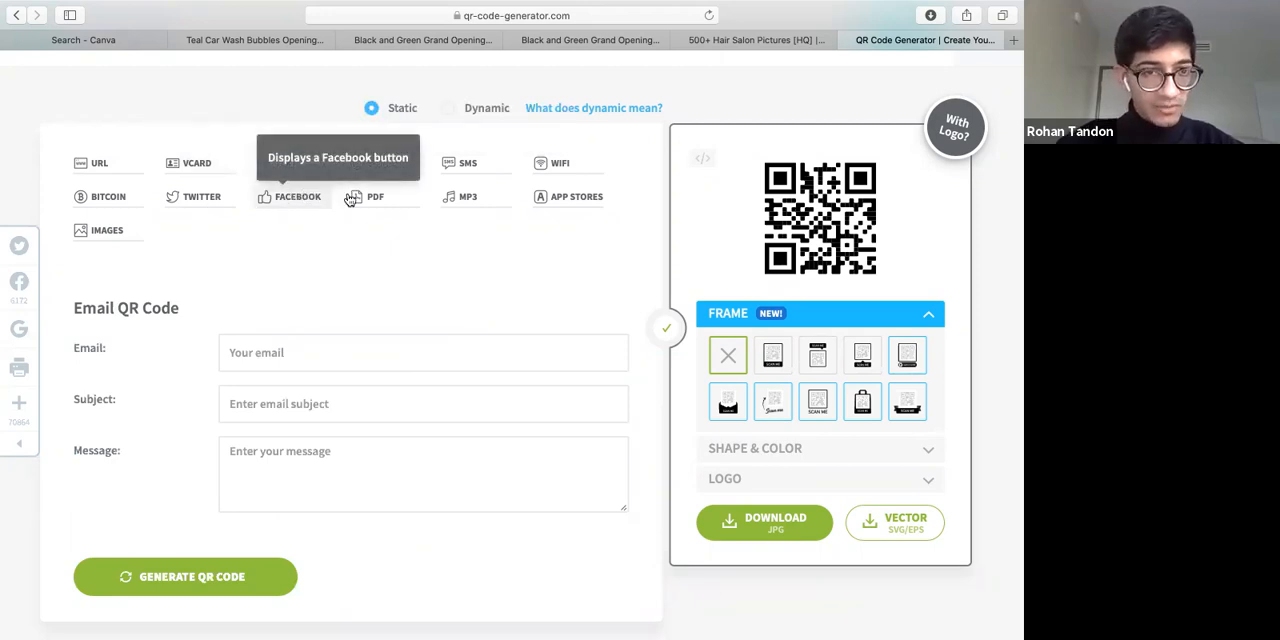
{"action": "left_click", "coordinate": [292, 198]}
{"action": "left_click", "coordinate": [120, 165]}
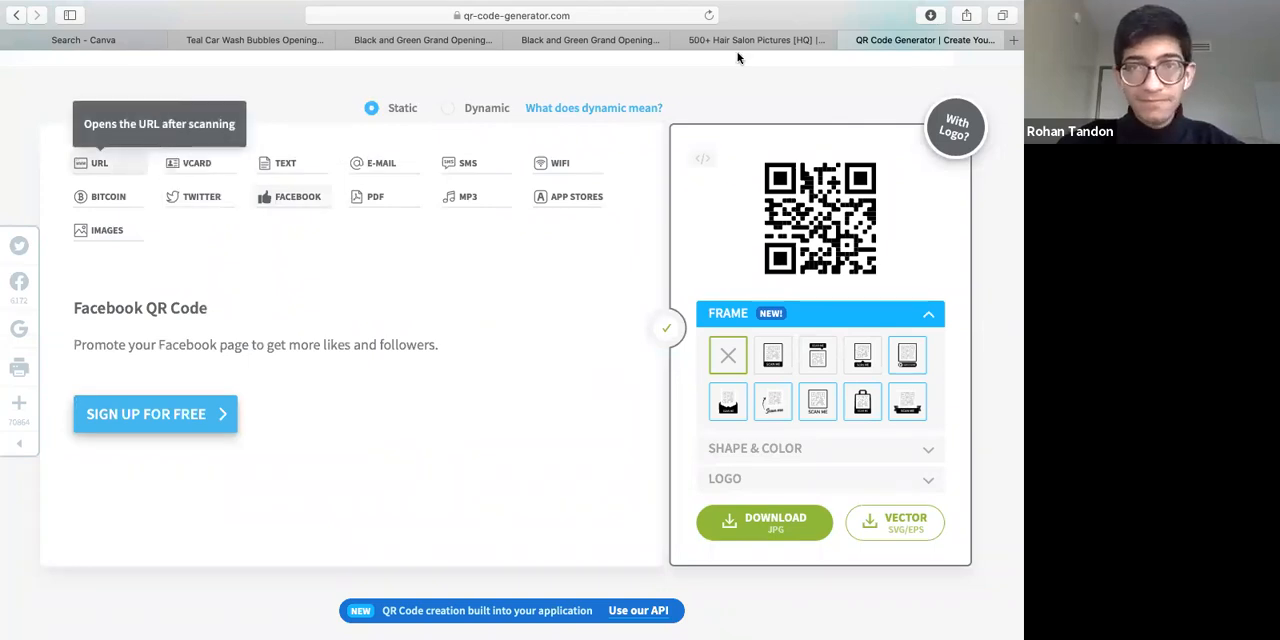
Return to the Salary Negotiation Workshop flyer and enlarge the salon photo until it spans the full width of page 1
{"action": "key", "text": "ctrl+shift+Tab"}
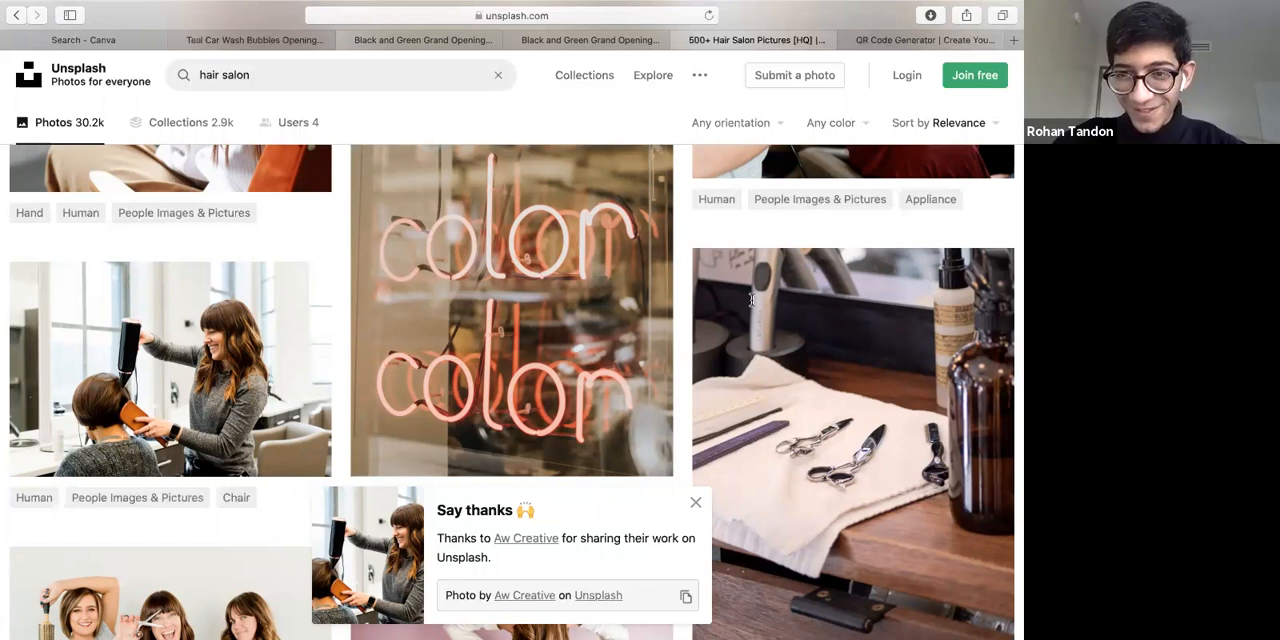
{"action": "key", "text": "ctrl+shift+Tab"}
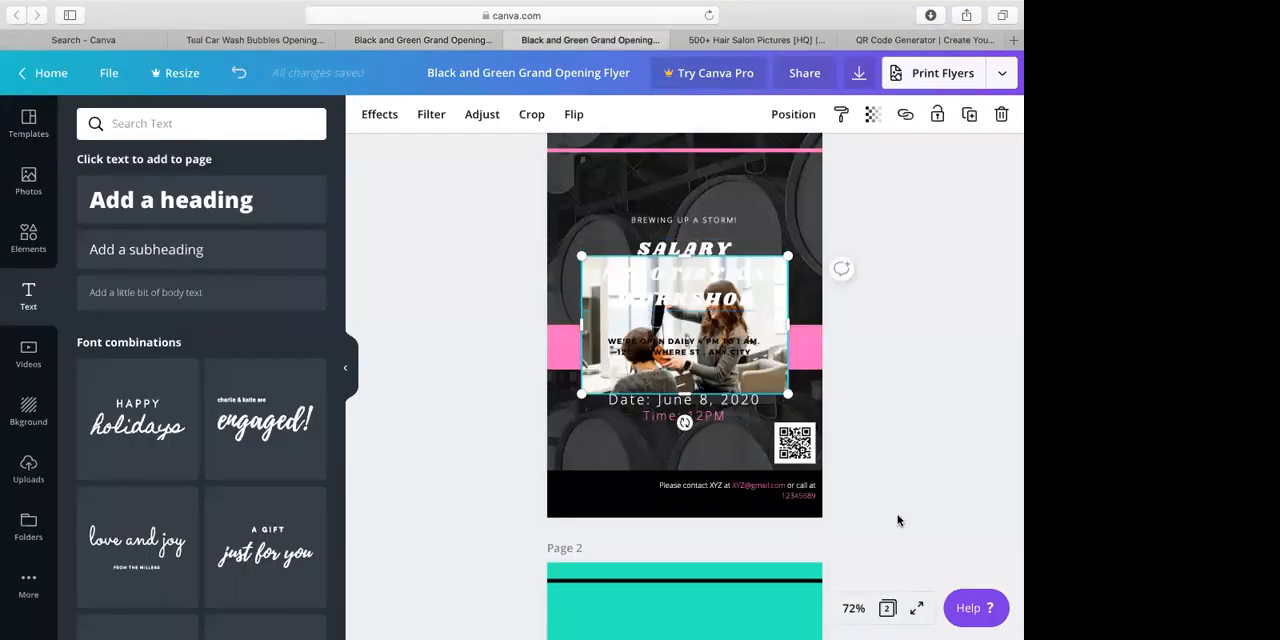
{"action": "left_click_drag", "start_coordinate": [788, 394], "coordinate": [898, 520]}
{"action": "left_click_drag", "start_coordinate": [582, 256], "coordinate": [404, 123]}
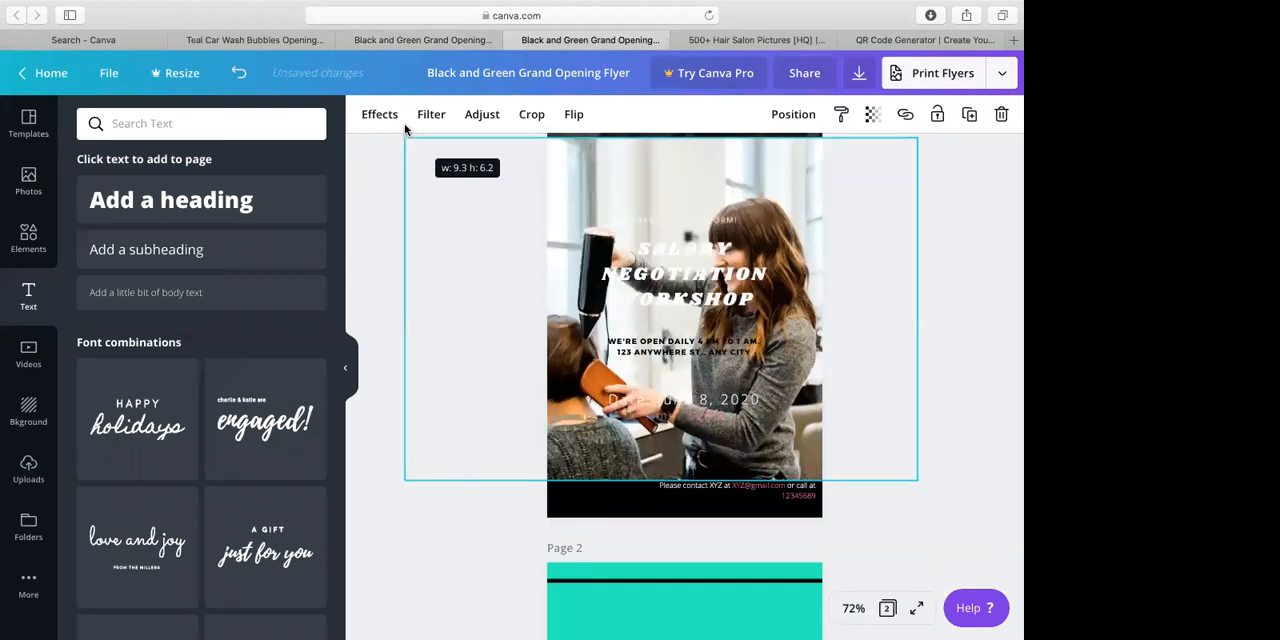
{"action": "left_click_drag", "start_coordinate": [580, 184], "coordinate": [580, 160]}
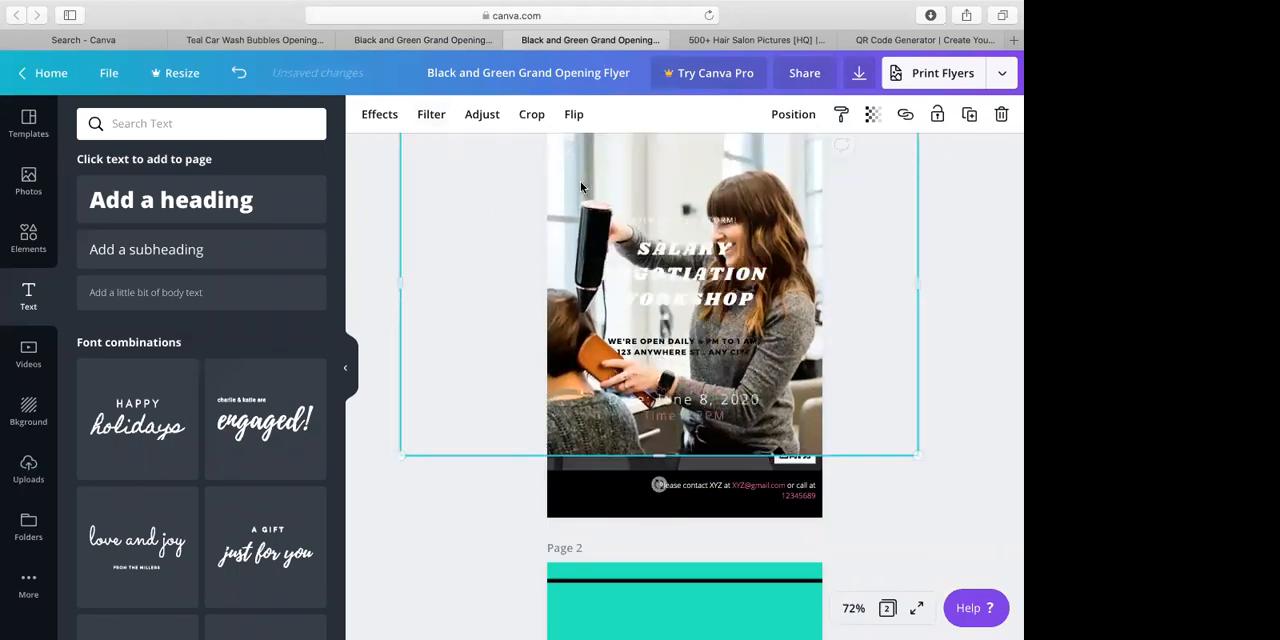
Send the salon photo backward behind the QR code, the text and the pink band on page 1
{"action": "right_click", "coordinate": [580, 160]}
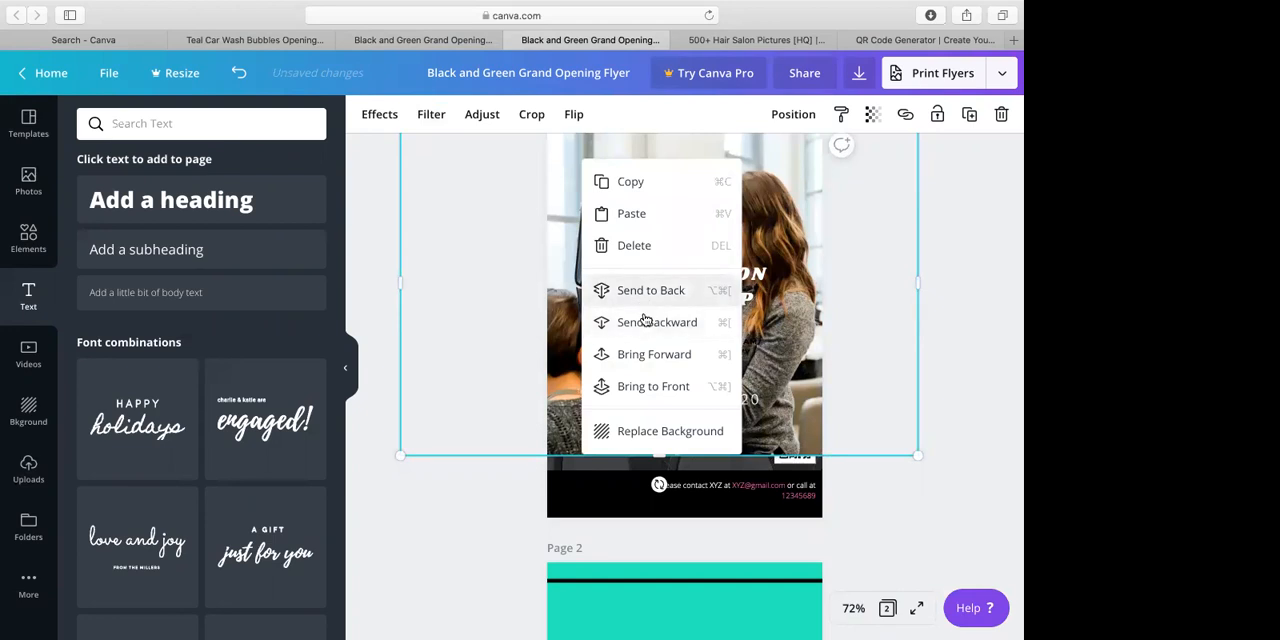
{"action": "left_click", "coordinate": [645, 321]}
{"action": "right_click", "coordinate": [638, 216]}
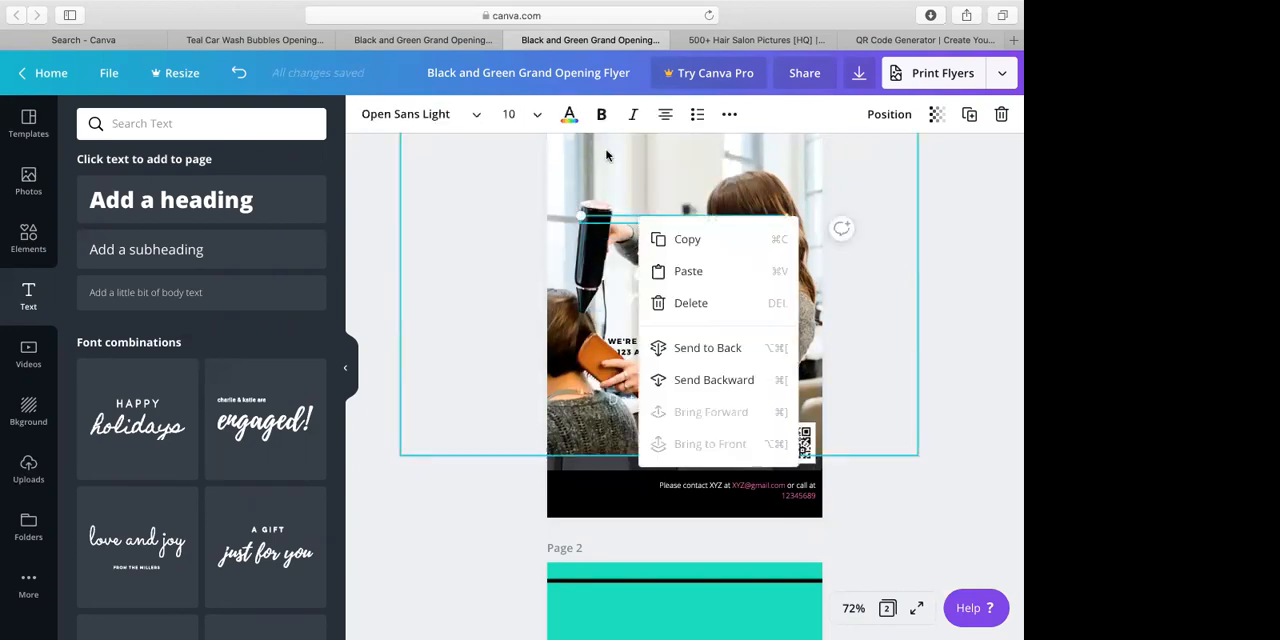
{"action": "right_click", "coordinate": [606, 155]}
{"action": "left_click", "coordinate": [793, 116]}
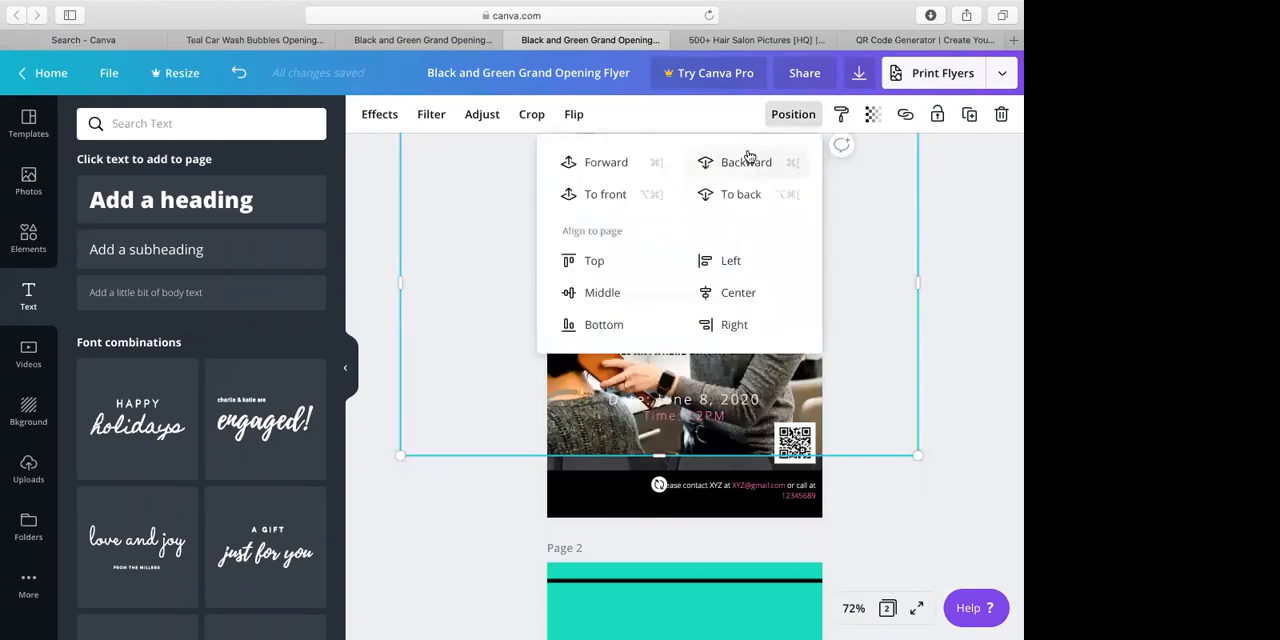
{"action": "left_click", "coordinate": [752, 162]}
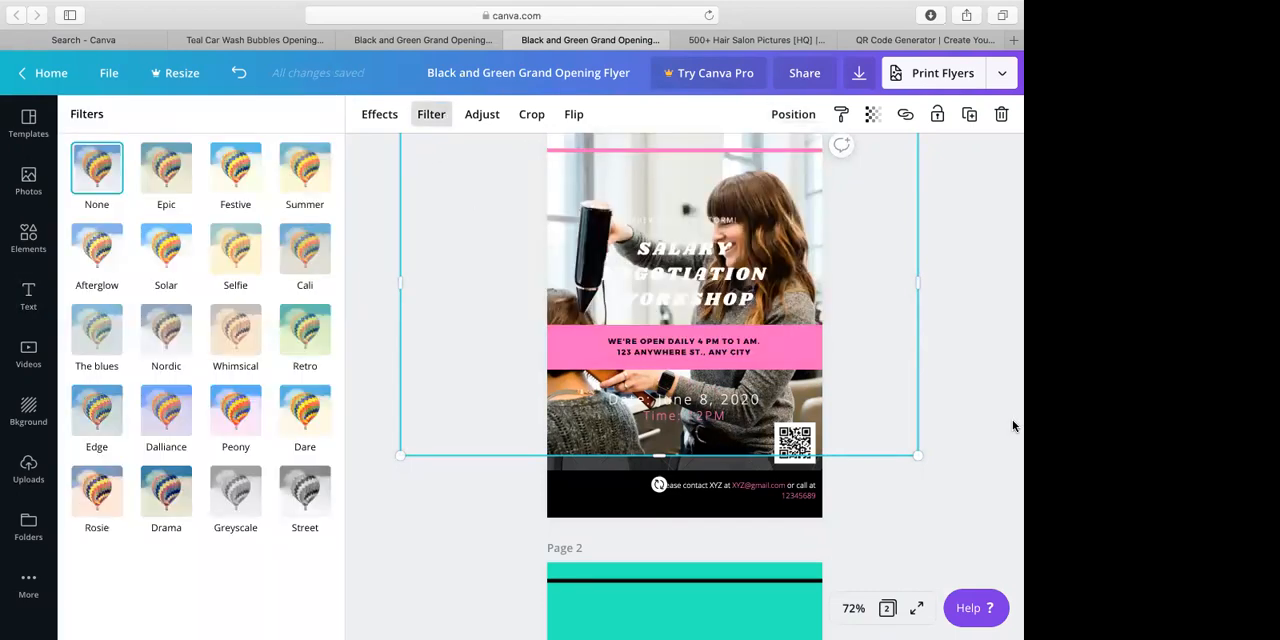
Undo the salon photo's changes on page 1 until the photo is removed from the flyer
{"action": "left_click", "coordinate": [764, 42]}
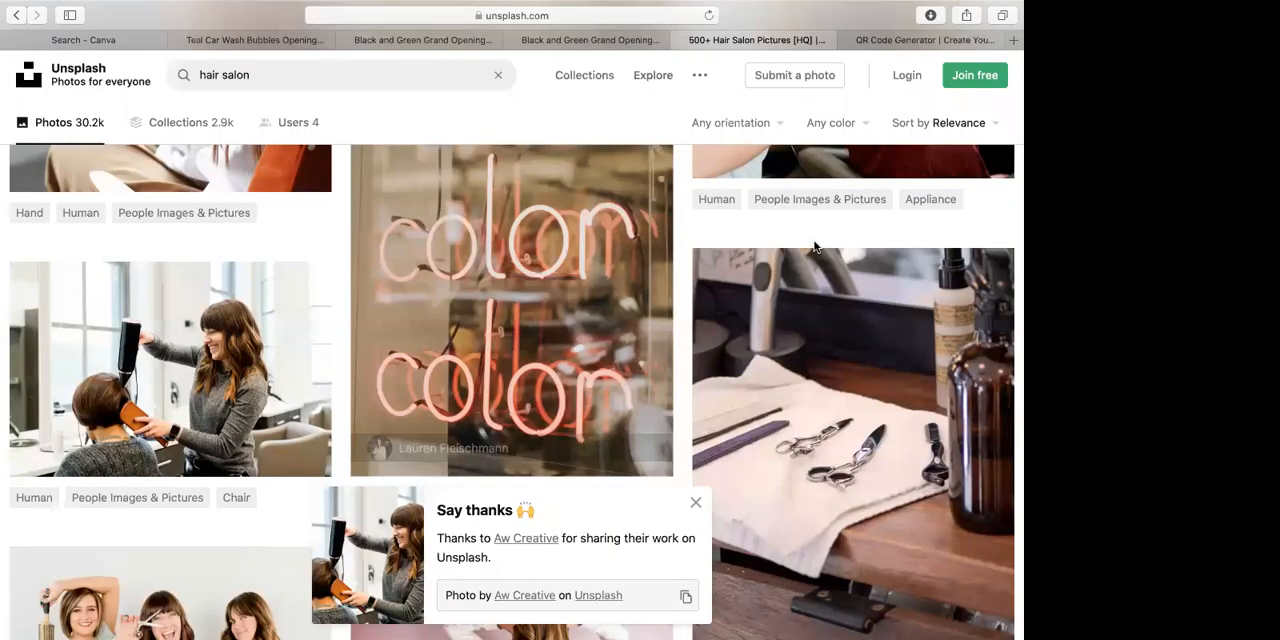
{"action": "left_click", "coordinate": [605, 39]}
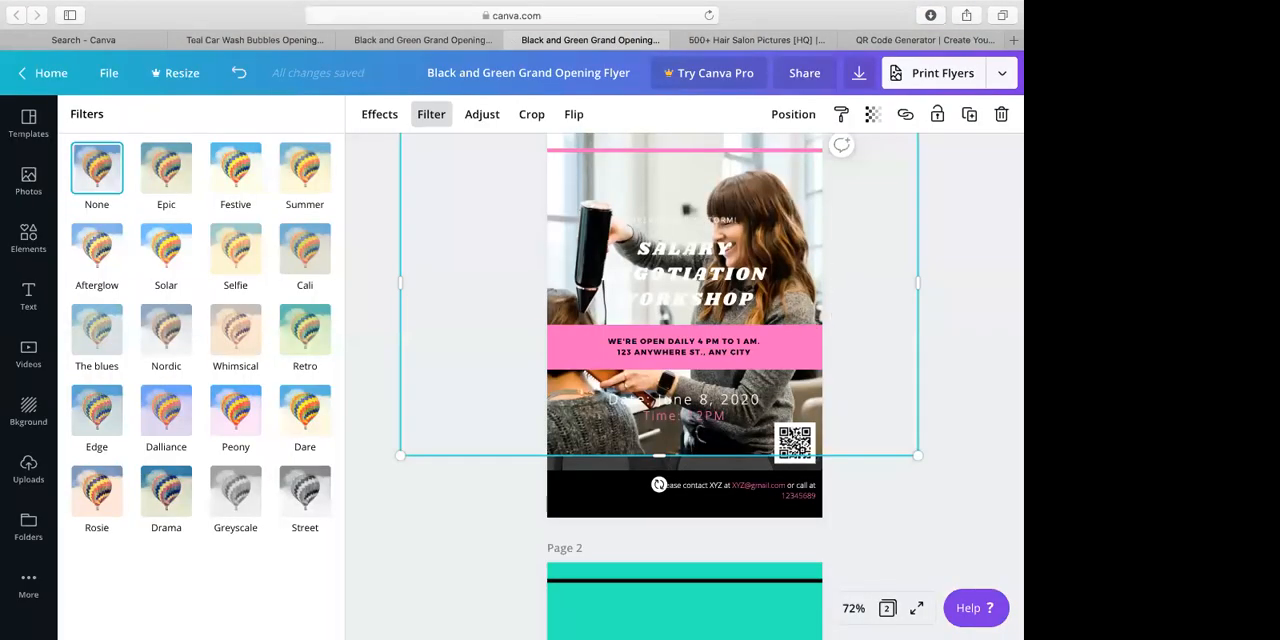
{"action": "key", "text": "super+z"}
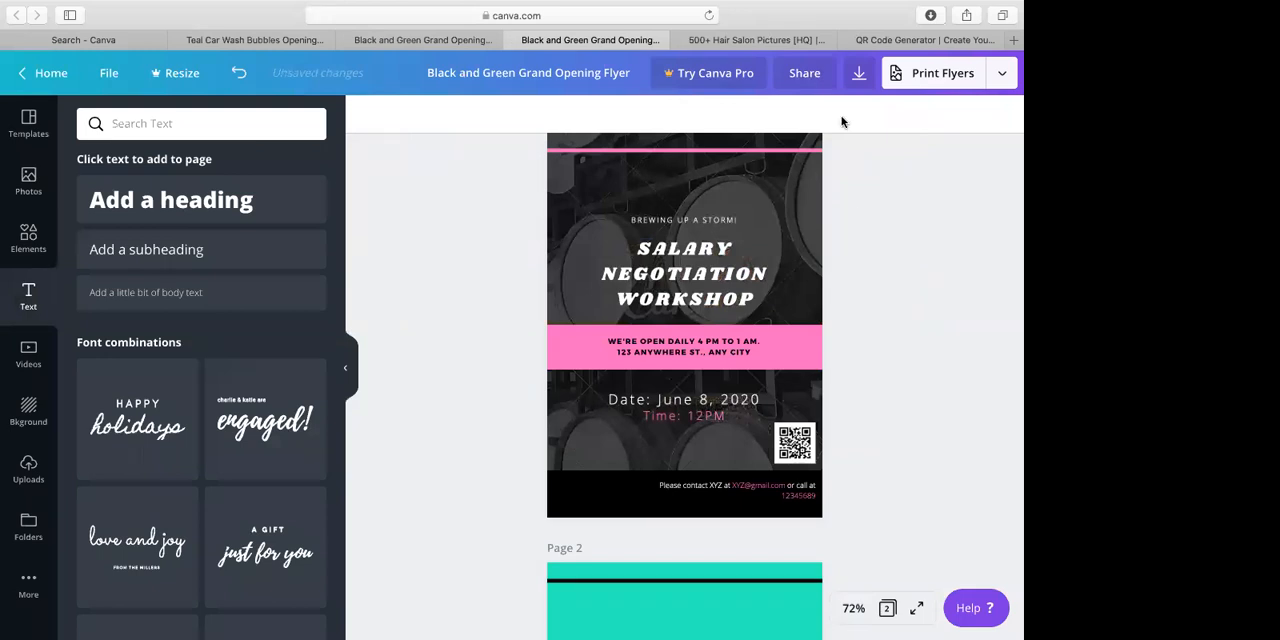
Switch to Unsplash and open its home page
{"action": "left_click", "coordinate": [790, 40]}
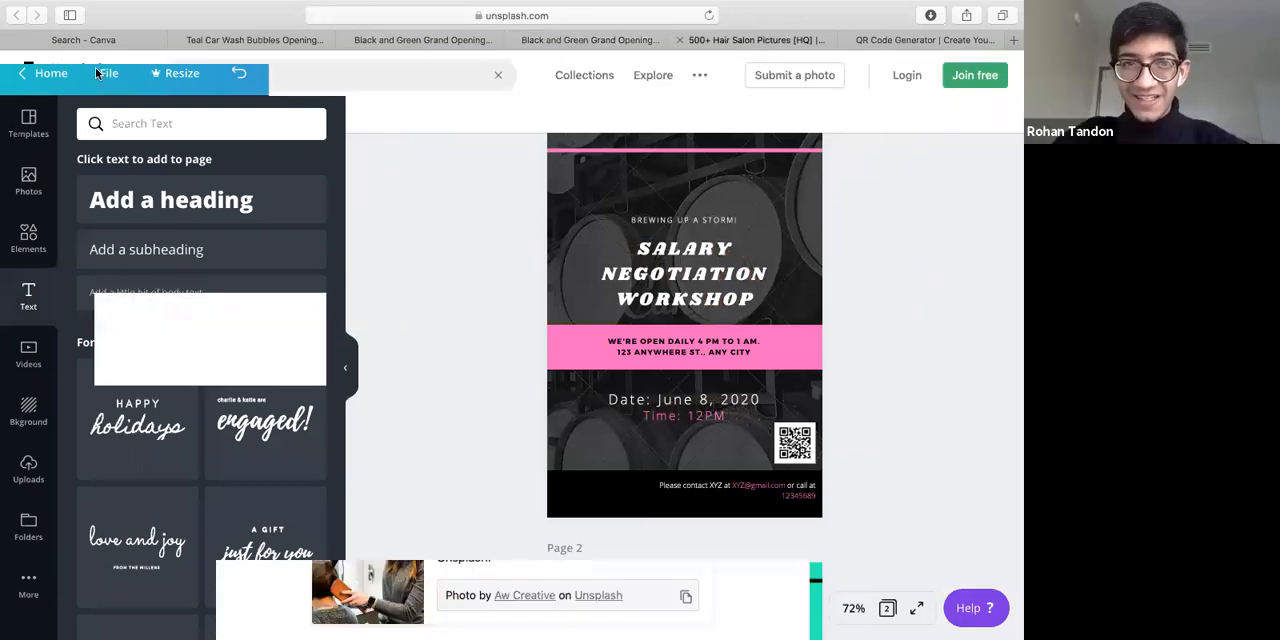
{"action": "left_click", "coordinate": [97, 73]}
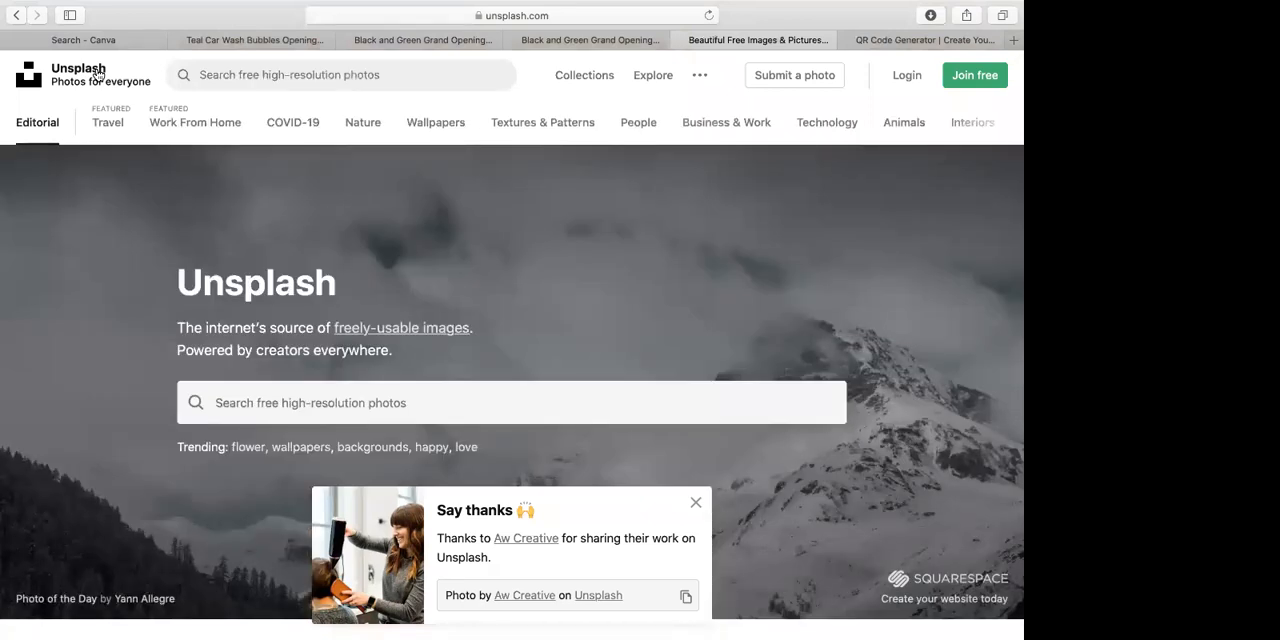
Look over the QR Code Generator page and the featured photos on the Unsplash home page
{"action": "left_click", "coordinate": [919, 59]}
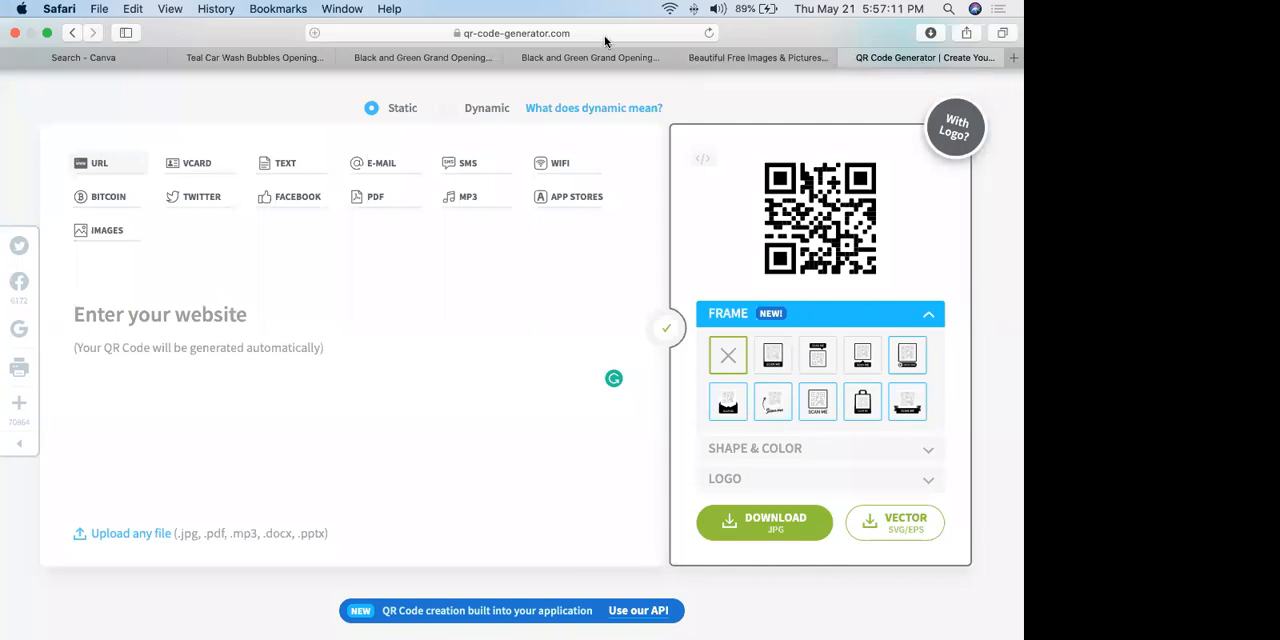
{"action": "left_click", "coordinate": [750, 58]}
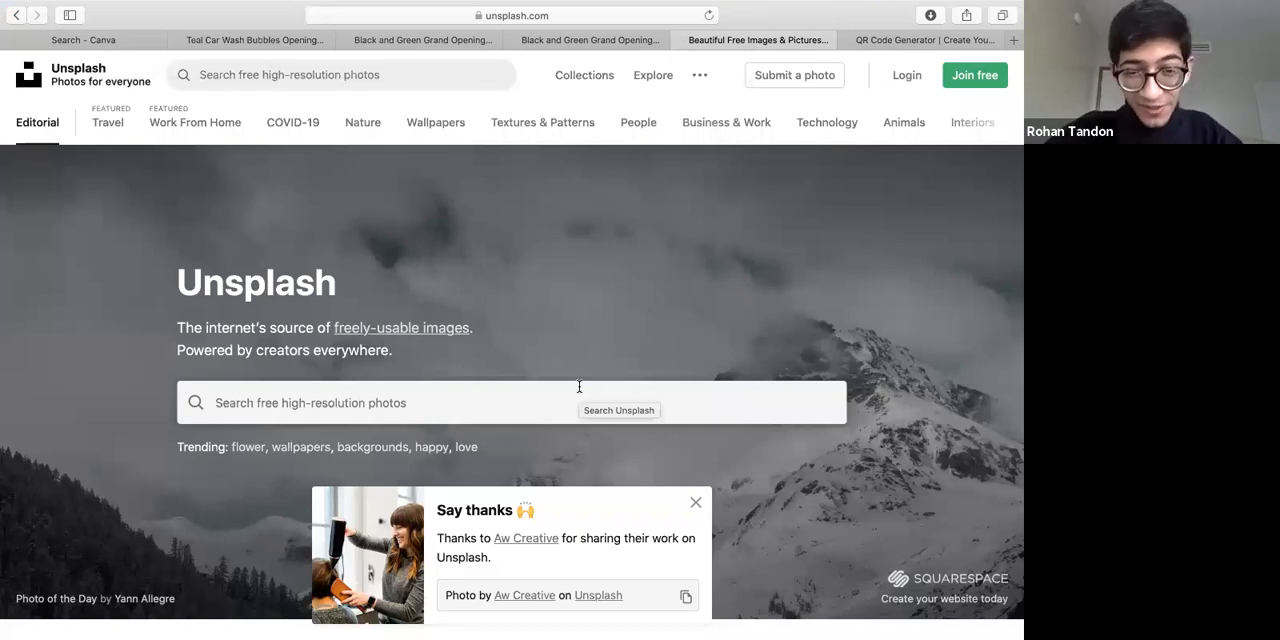
{"action": "left_click", "coordinate": [579, 388]}
{"action": "scroll", "coordinate": [572, 434], "scroll_direction": "down", "scroll_amount": 2}
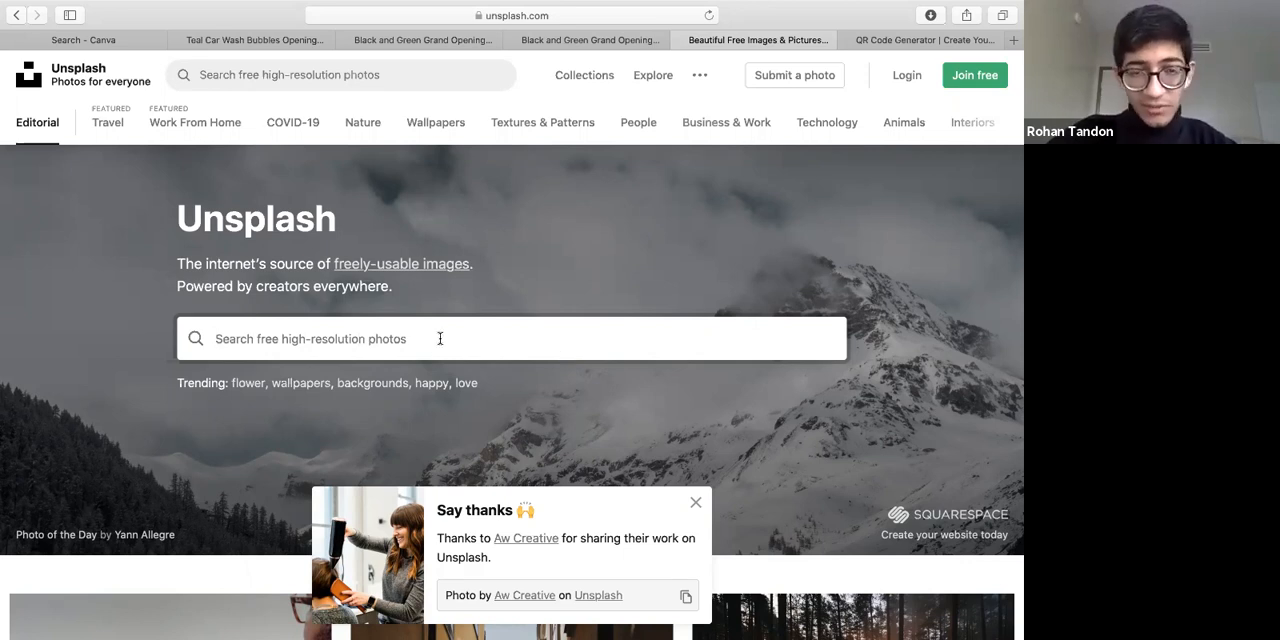
{"action": "scroll", "coordinate": [476, 480], "scroll_direction": "down", "scroll_amount": 4}
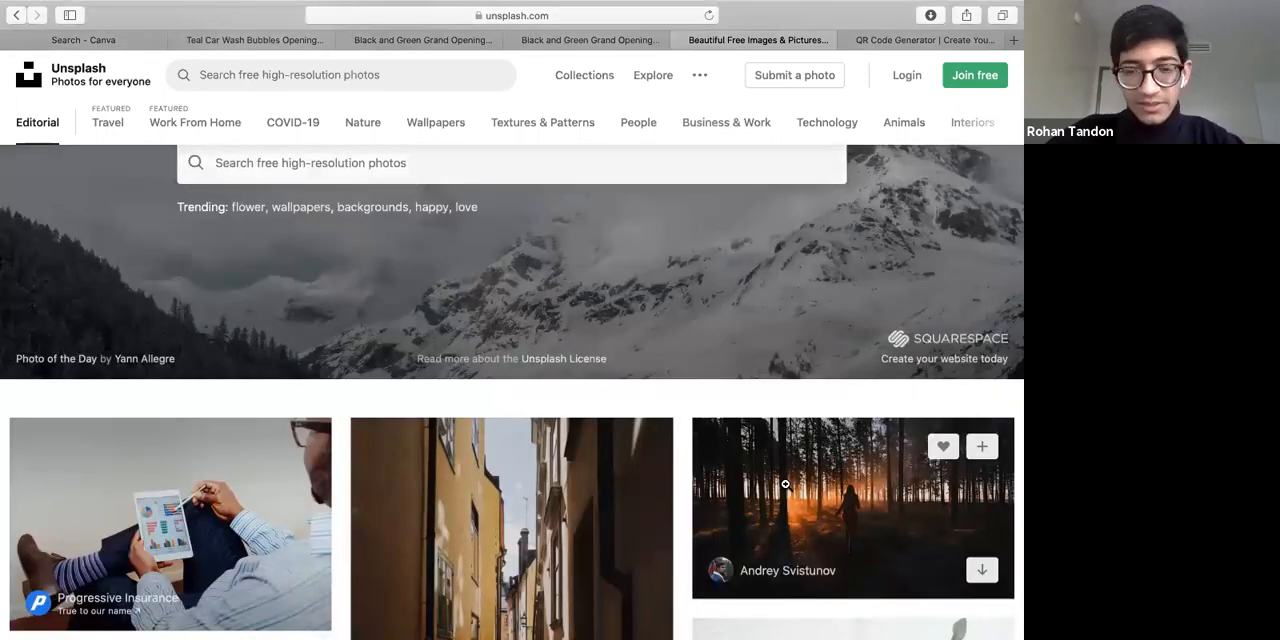
{"action": "scroll", "coordinate": [422, 284], "scroll_direction": "up", "scroll_amount": 3}
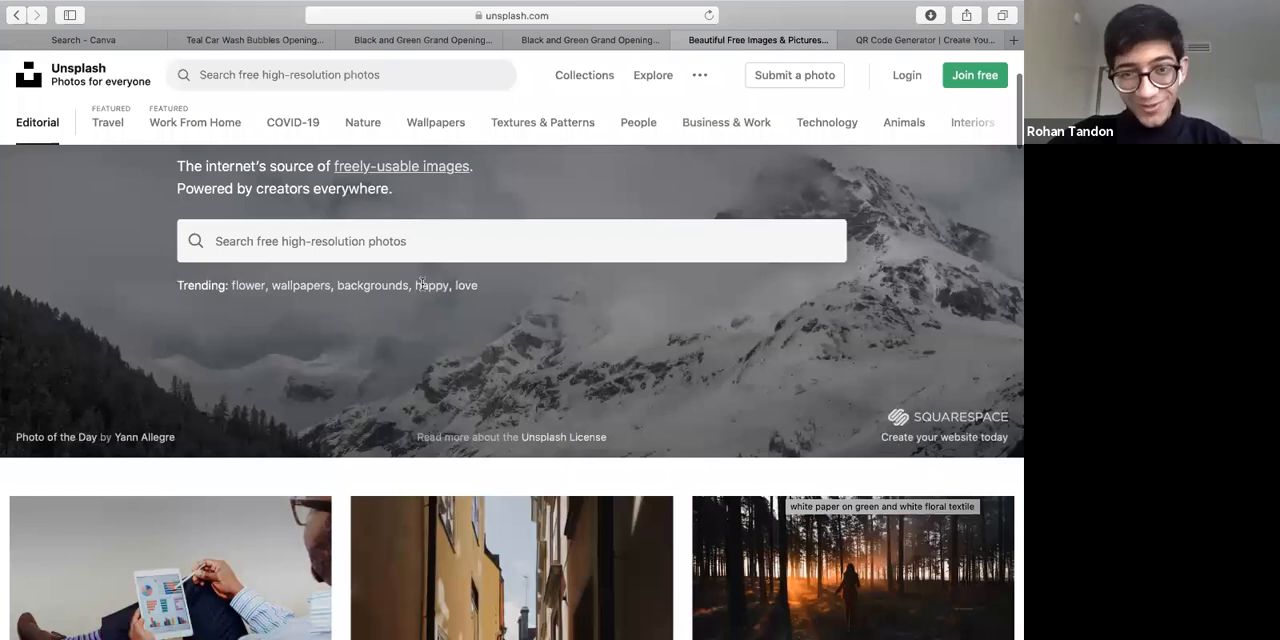
Search Unsplash for "salary" and download the photo filled with scattered dollar bills
{"action": "left_click", "coordinate": [422, 284]}
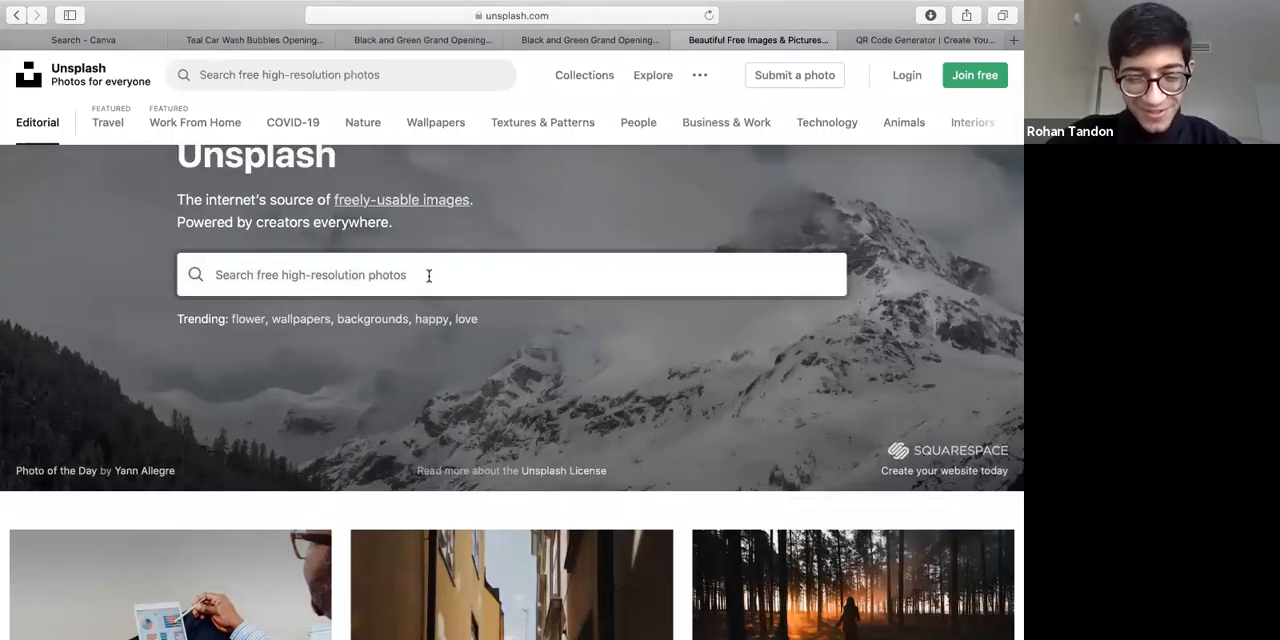
{"action": "type", "text": "salary"}
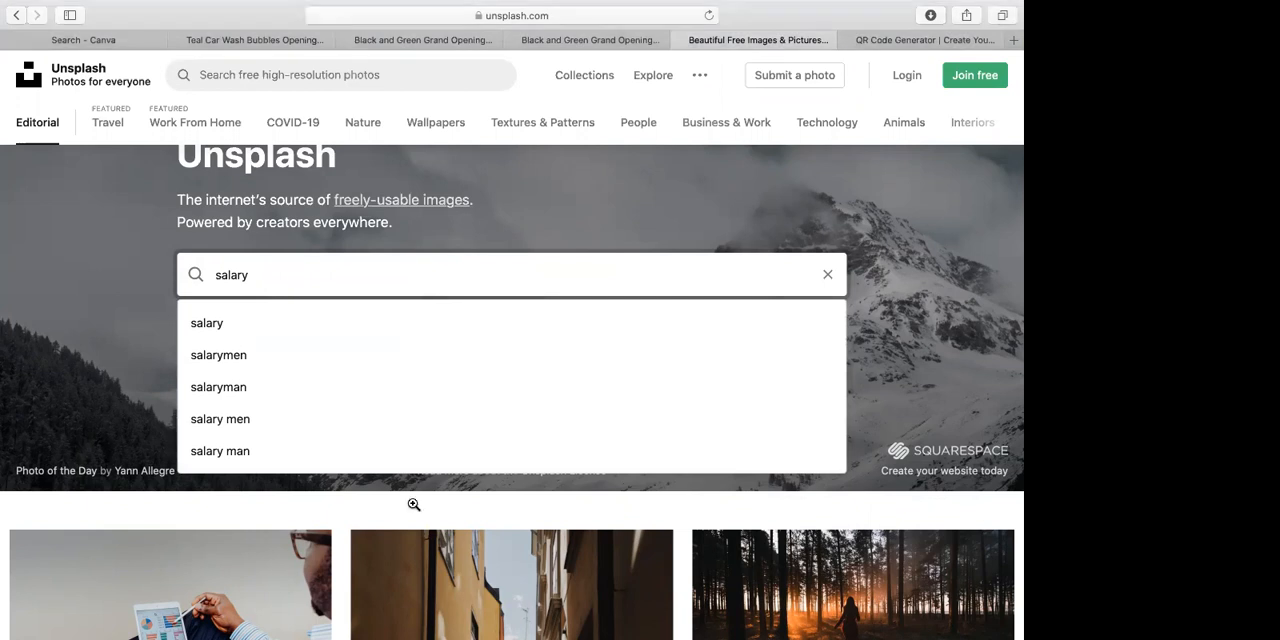
{"action": "key", "text": "Return"}
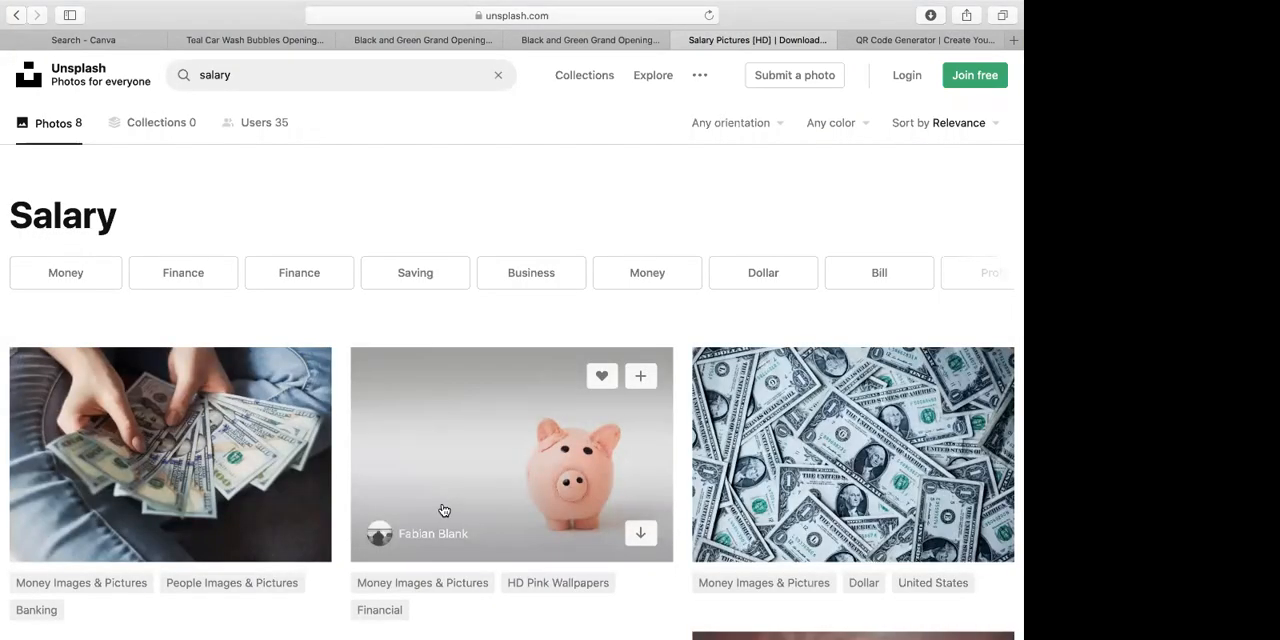
{"action": "scroll", "coordinate": [826, 234], "scroll_direction": "down", "scroll_amount": 2}
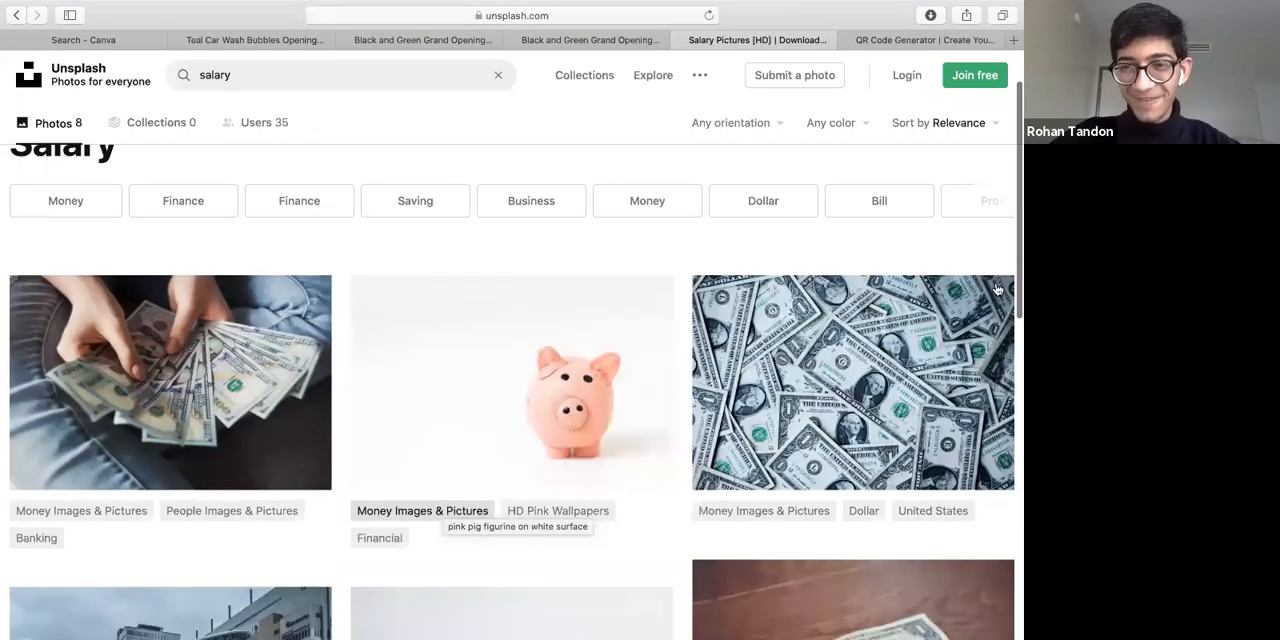
{"action": "scroll", "coordinate": [997, 289], "scroll_direction": "down", "scroll_amount": 4}
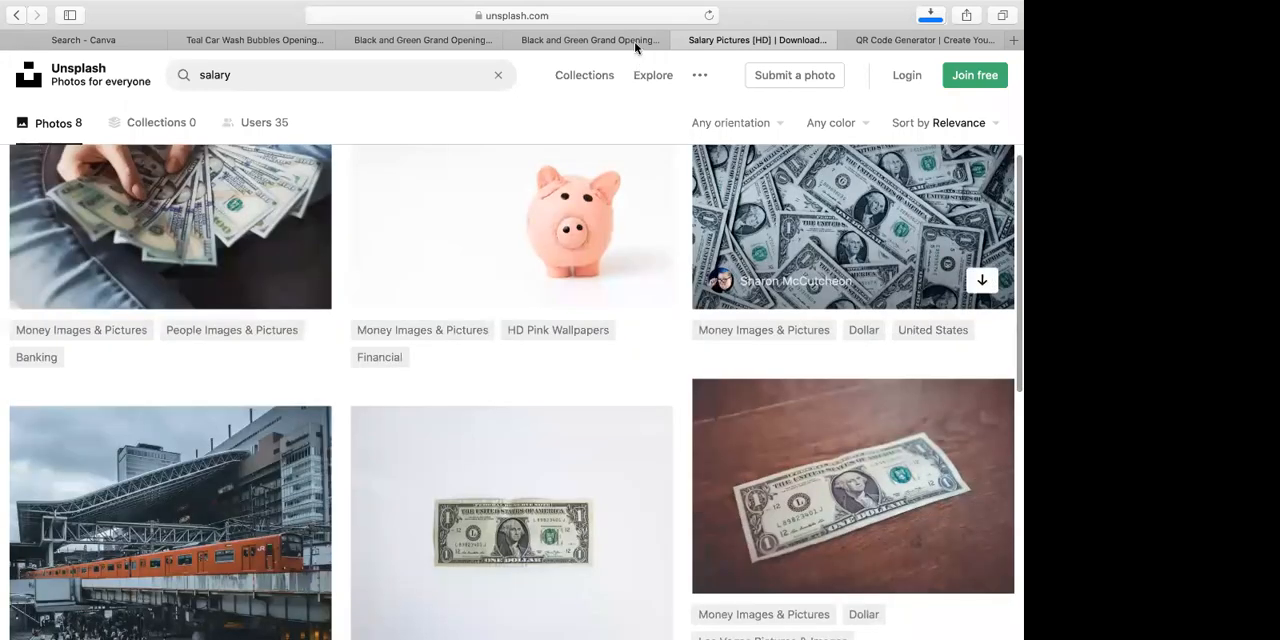
Switch to Canva and reopen the Salary Negotiation Workshop flyer
{"action": "left_click", "coordinate": [566, 42]}
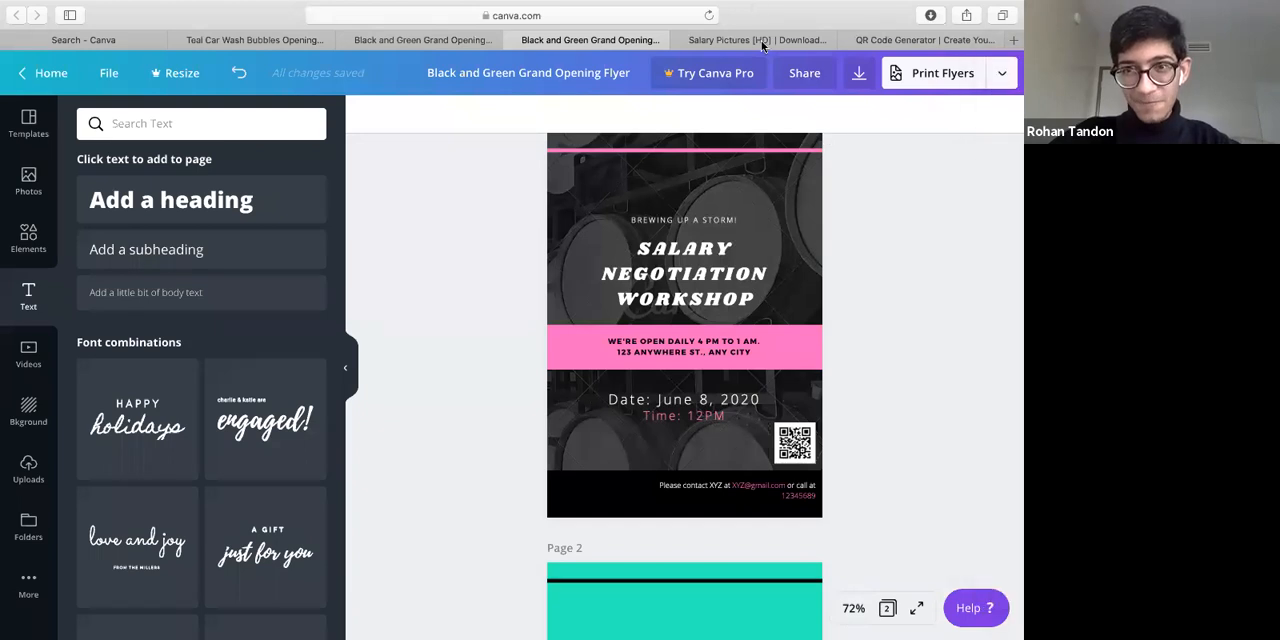
{"action": "key", "text": "ctrl+Tab"}
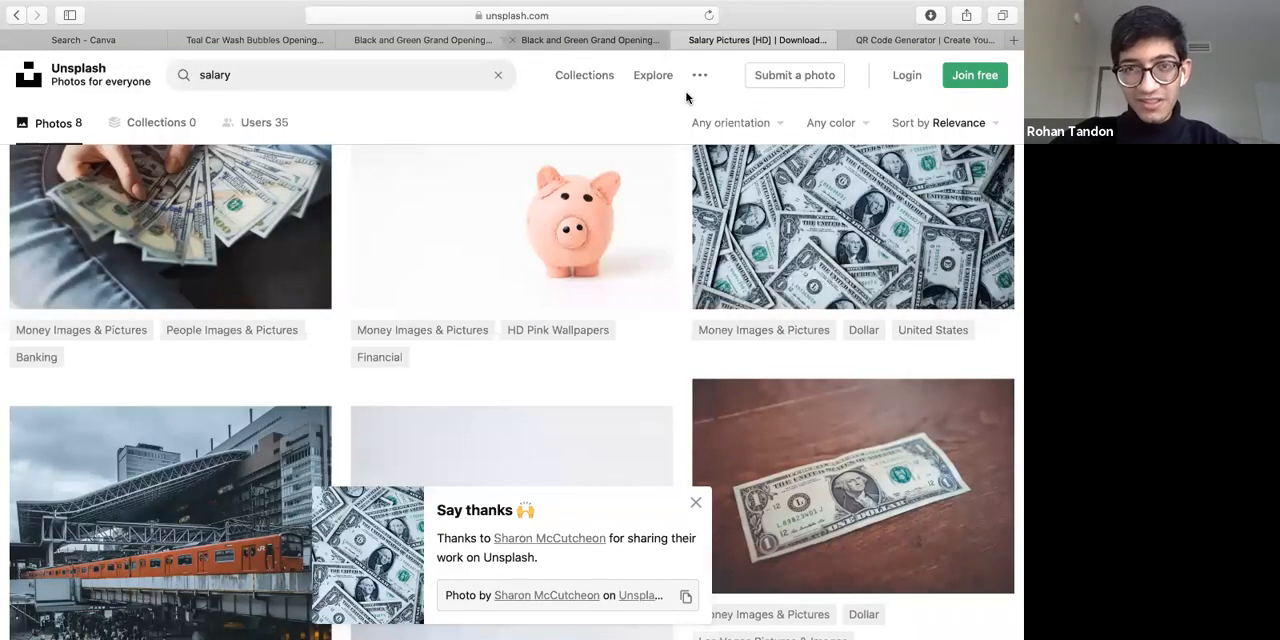
{"action": "left_click", "coordinate": [530, 40]}
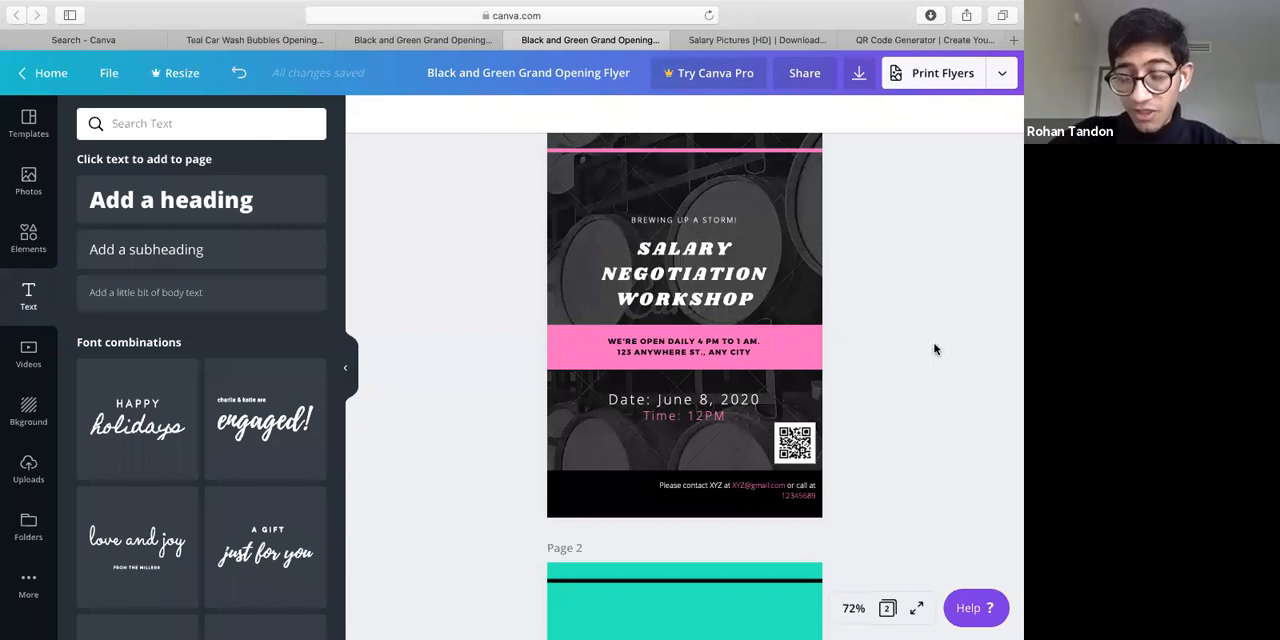
Try to add the downloaded dollar bills photo from the Downloads folder directly onto page 1 of the flyer
{"action": "mouse_move", "coordinate": [1012, 395]}
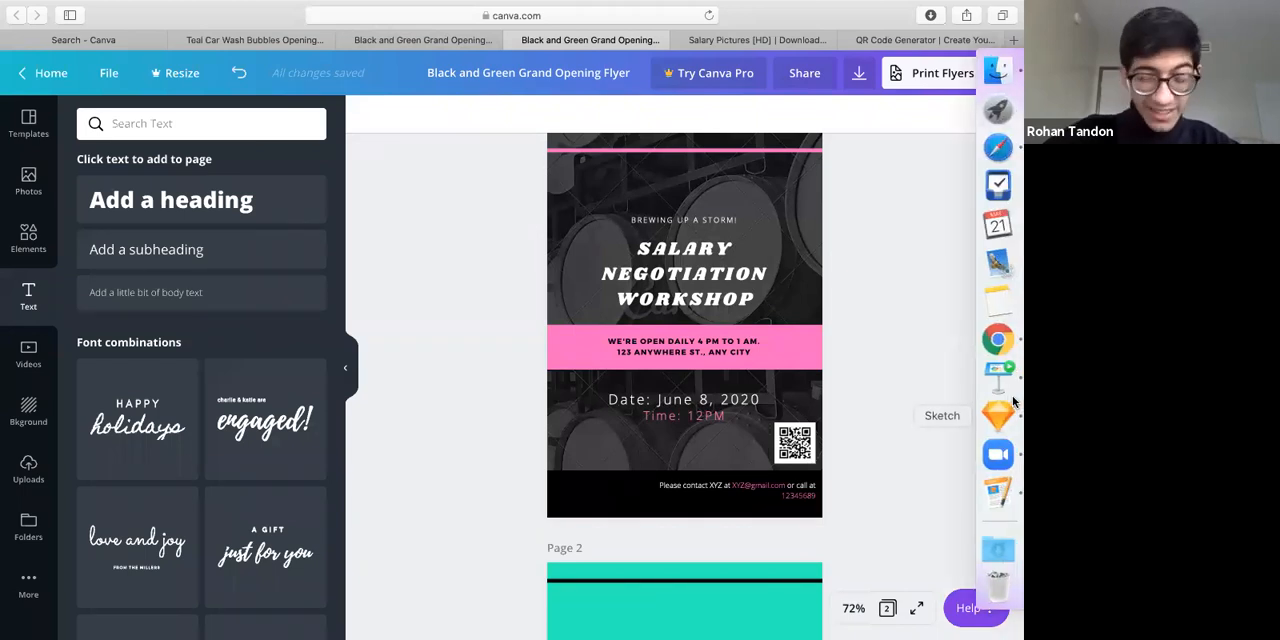
{"action": "left_click", "coordinate": [998, 548]}
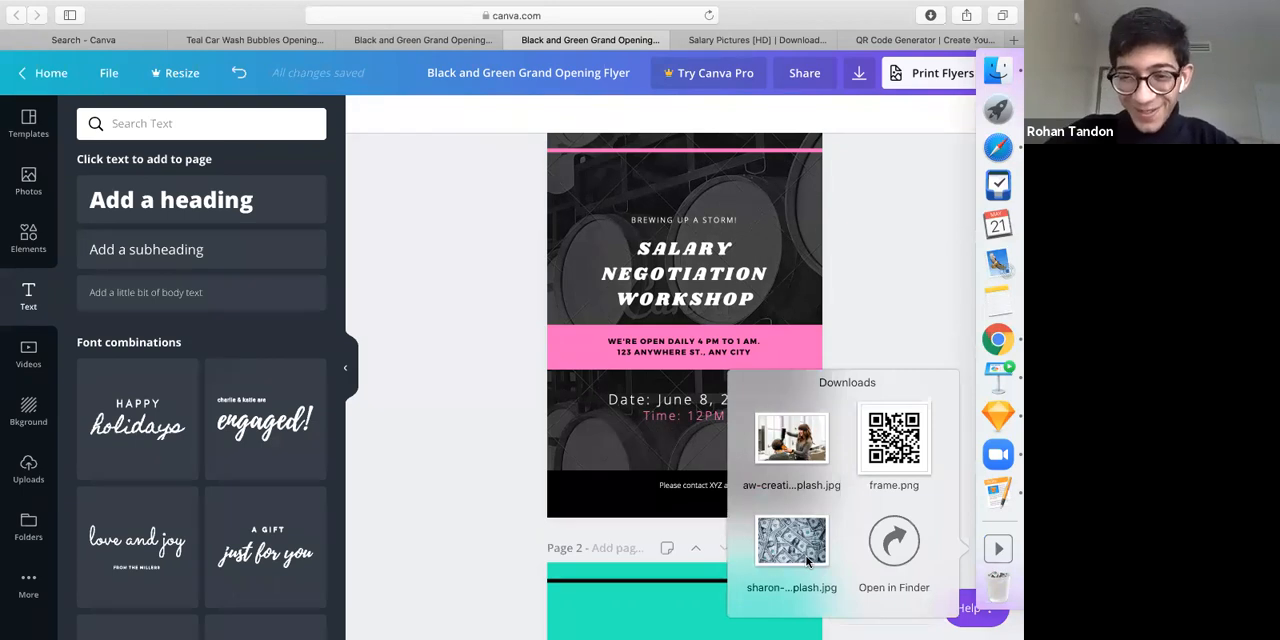
{"action": "left_click_drag", "start_coordinate": [807, 562], "coordinate": [667, 264]}
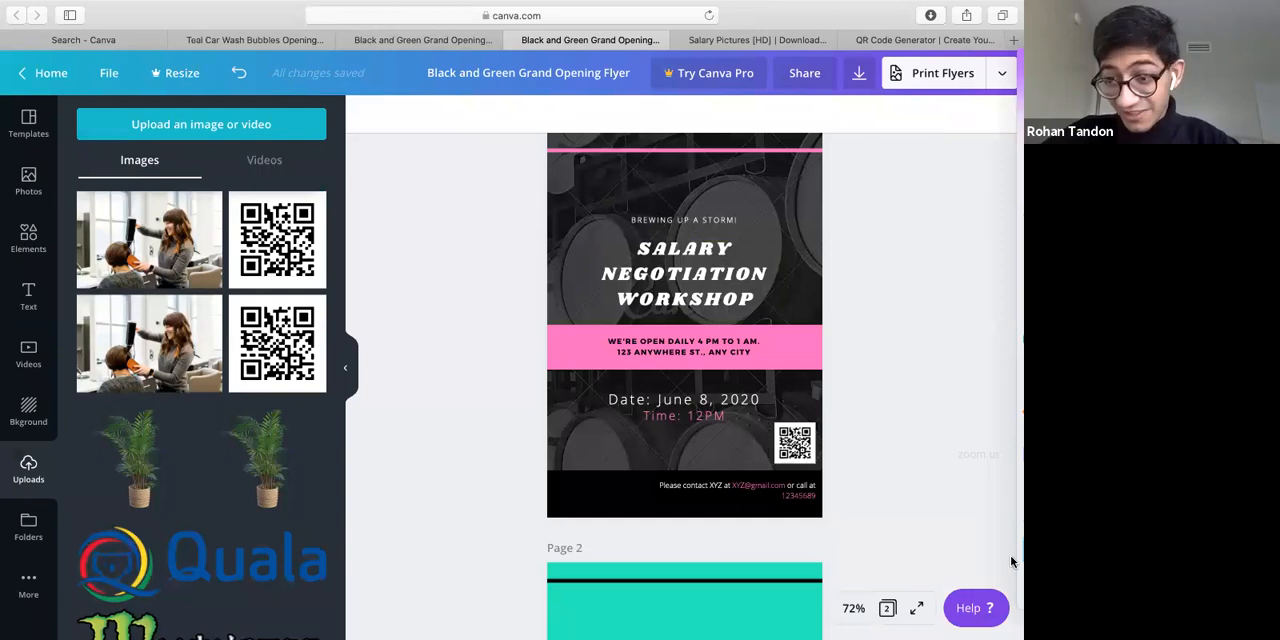
{"action": "left_click", "coordinate": [1005, 552]}
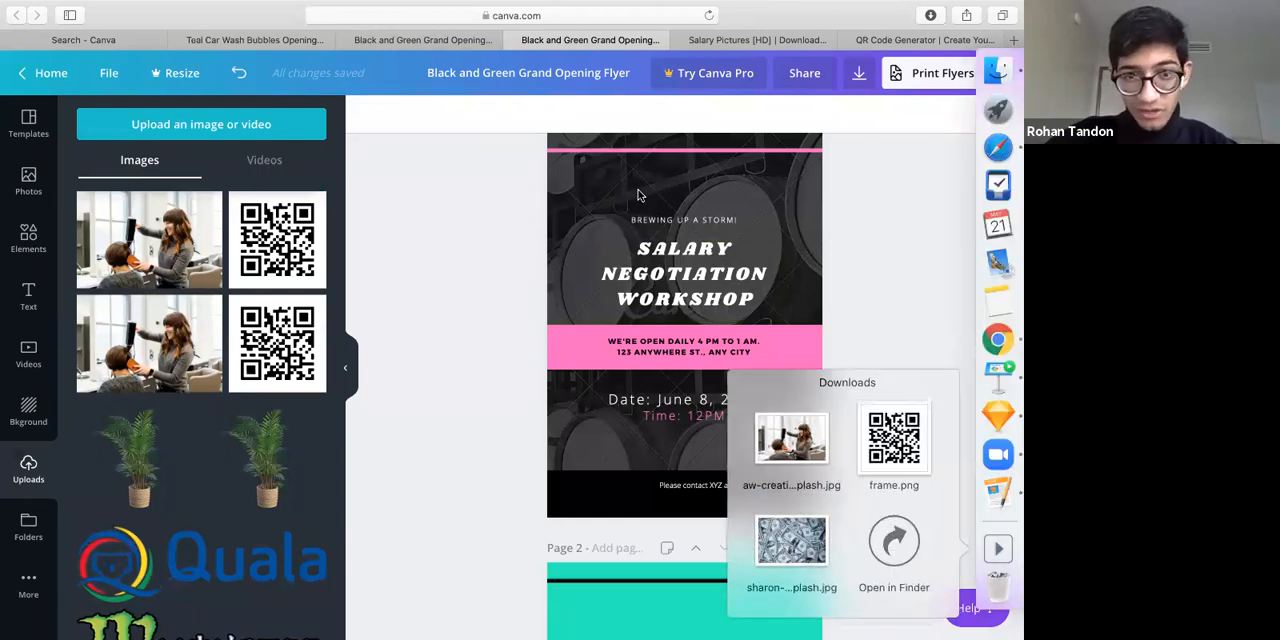
{"action": "left_click", "coordinate": [367, 259]}
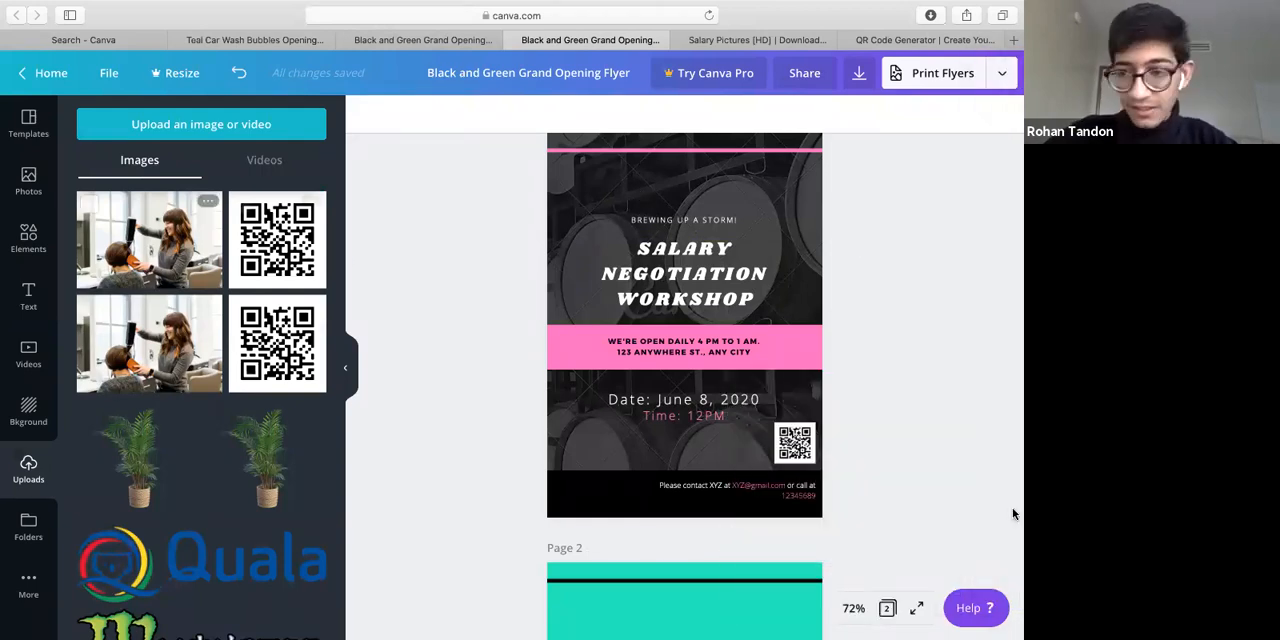
{"action": "mouse_move", "coordinate": [1012, 497]}
{"action": "left_click", "coordinate": [998, 548]}
{"action": "left_click_drag", "start_coordinate": [804, 542], "coordinate": [658, 264]}
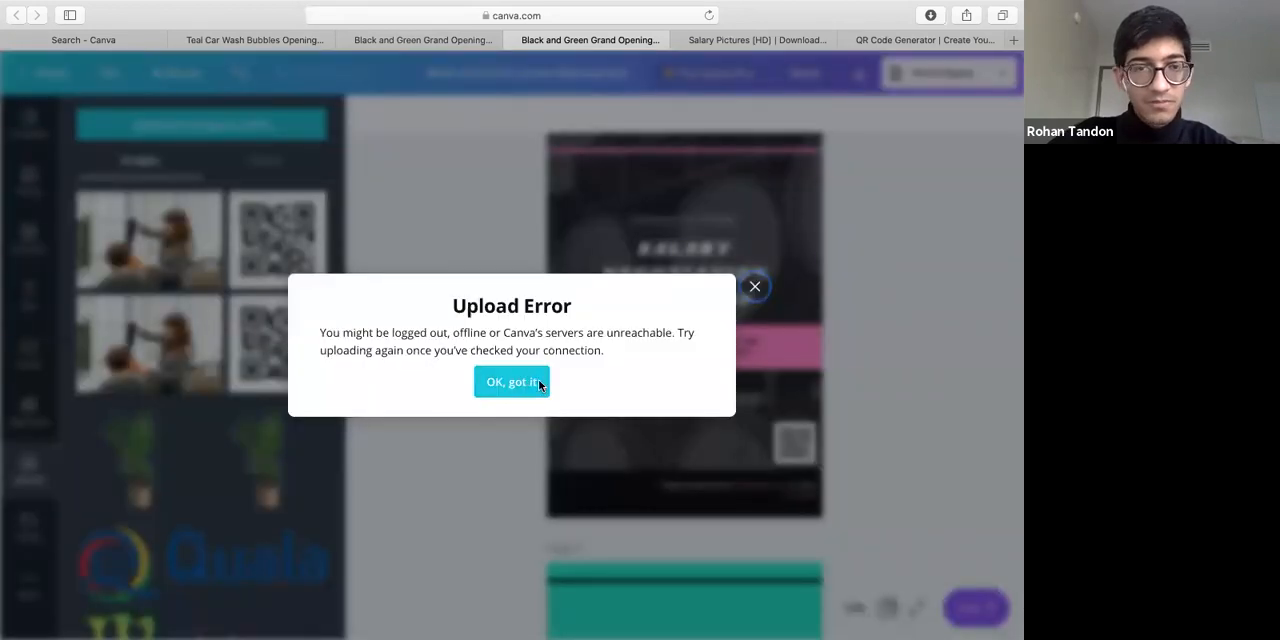
{"action": "left_click", "coordinate": [538, 383]}
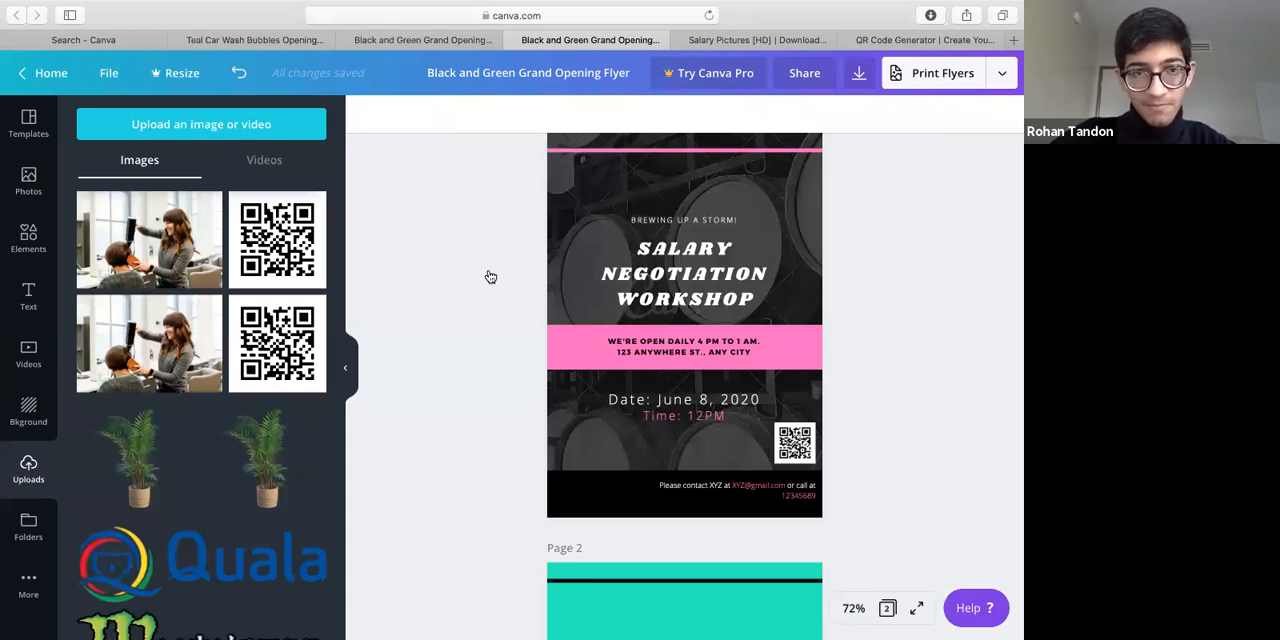
Upload the dollar bills JPEG from the Downloads folder to the Canva image uploads
{"action": "left_click", "coordinate": [262, 128]}
{"action": "left_click", "coordinate": [396, 91]}
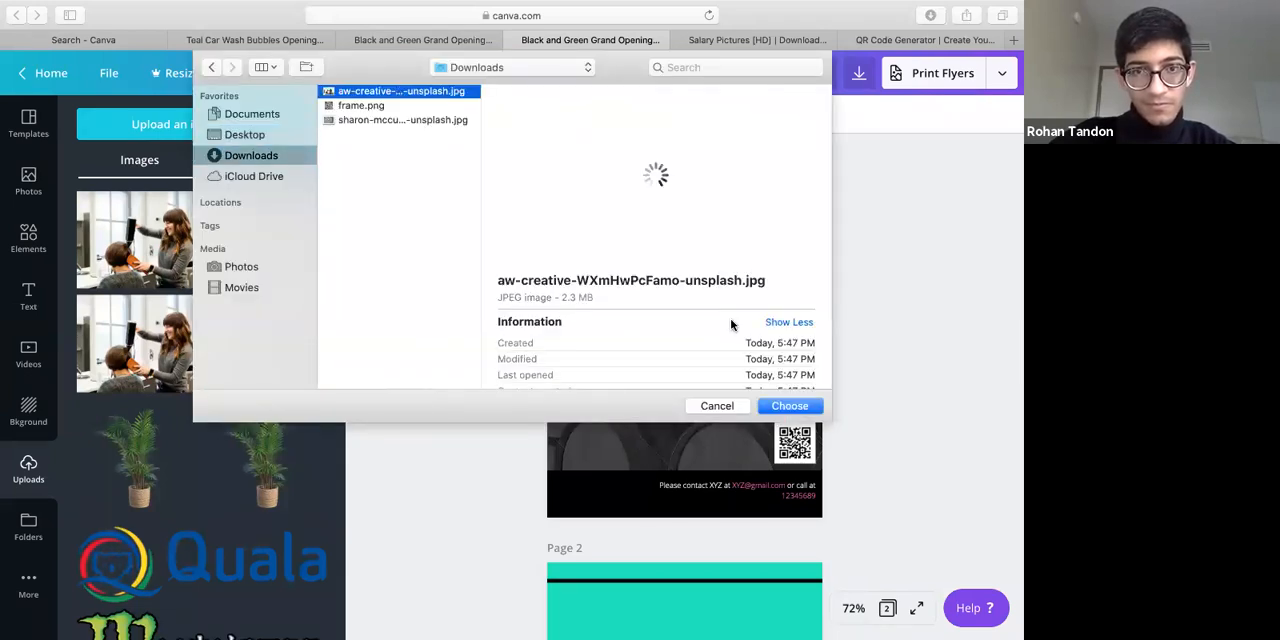
{"action": "key", "text": "Down"}
{"action": "key", "text": "Down"}
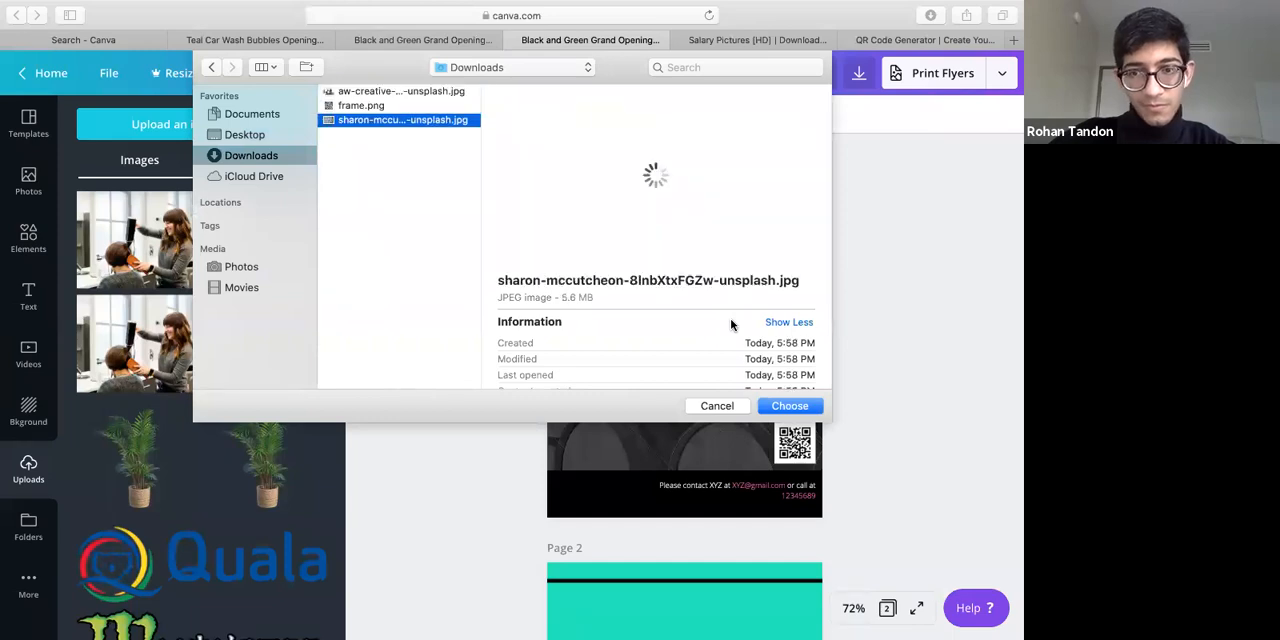
{"action": "key", "text": "Return"}
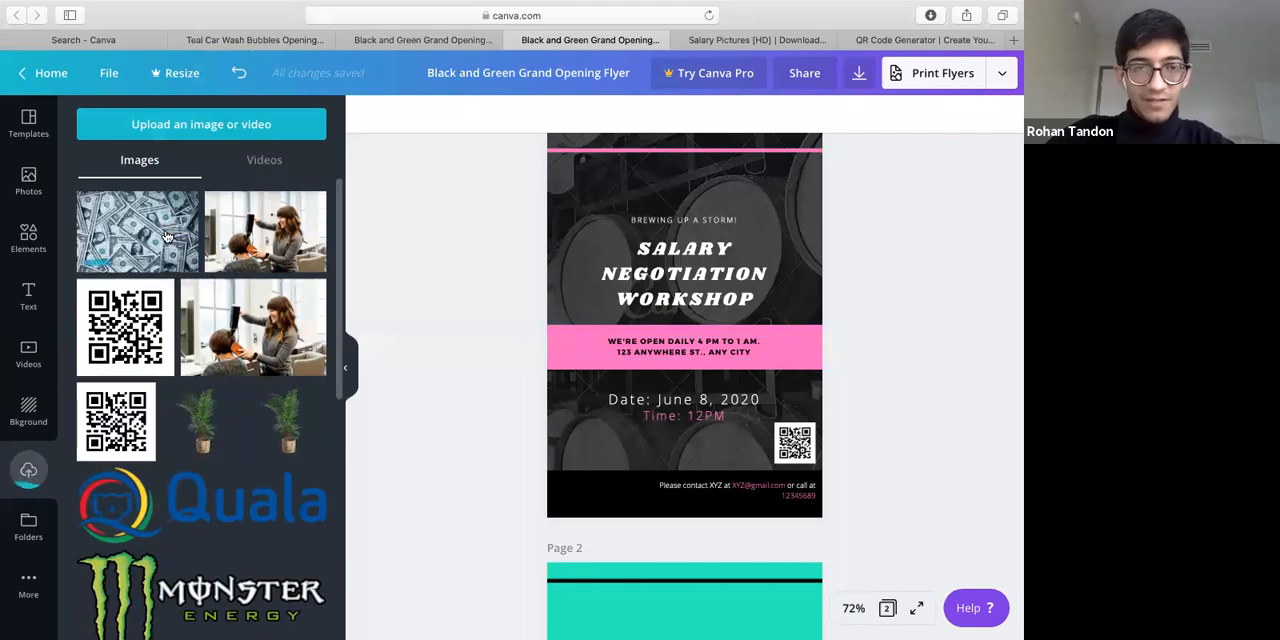
Insert the uploaded dollar bills photo on page 1 and delete the duplicate copy lying over it
{"action": "left_click", "coordinate": [163, 240]}
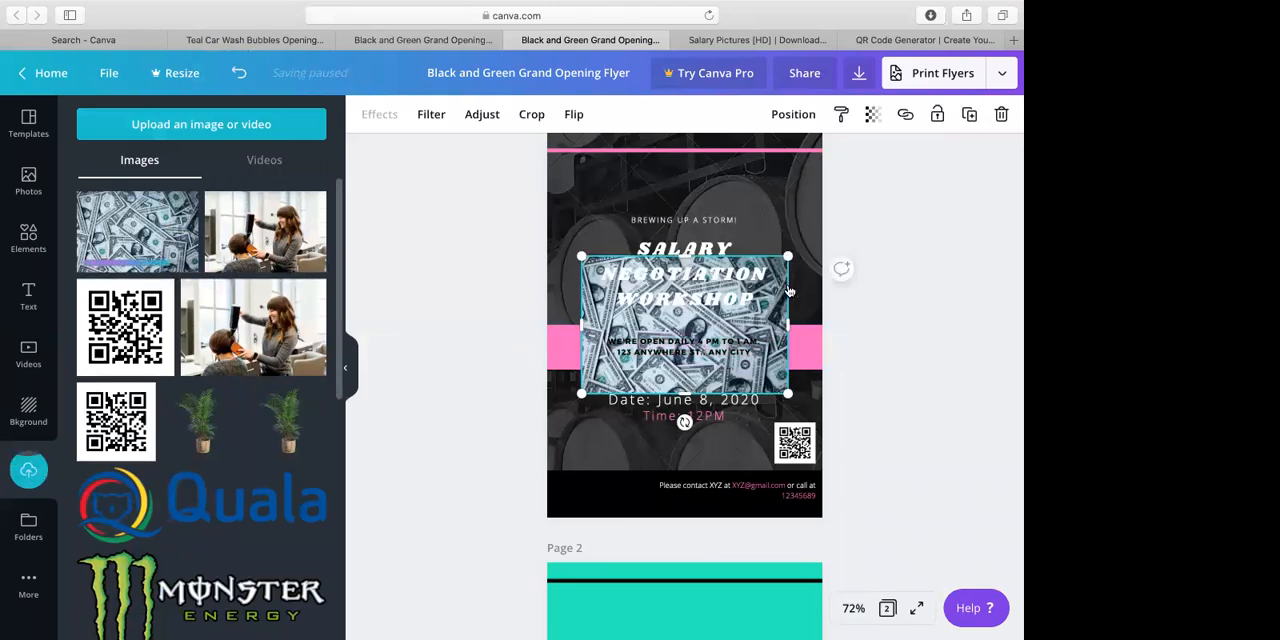
{"action": "left_click_drag", "start_coordinate": [791, 292], "coordinate": [803, 303]}
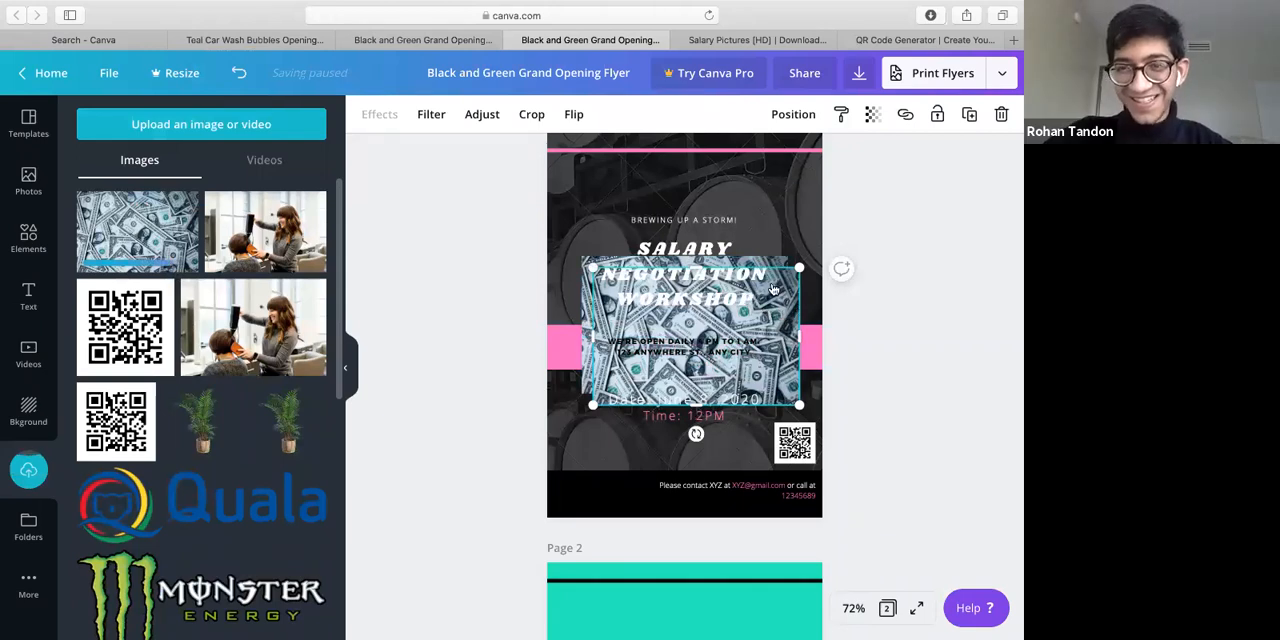
{"action": "left_click", "coordinate": [798, 298]}
{"action": "left_click", "coordinate": [794, 306]}
{"action": "left_click", "coordinate": [794, 308]}
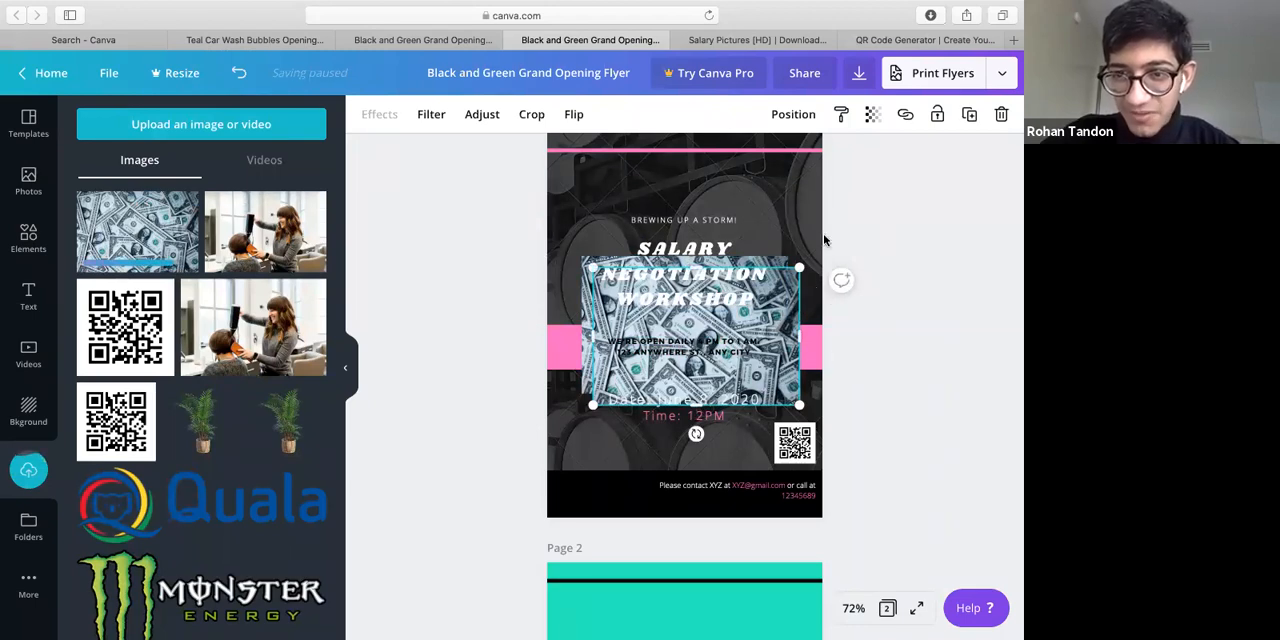
{"action": "key", "text": "Delete"}
Enlarge the dollar bills photo beyond both side edges of page 1, down to the black contact strip
{"action": "left_click", "coordinate": [777, 298]}
{"action": "left_click", "coordinate": [782, 389]}
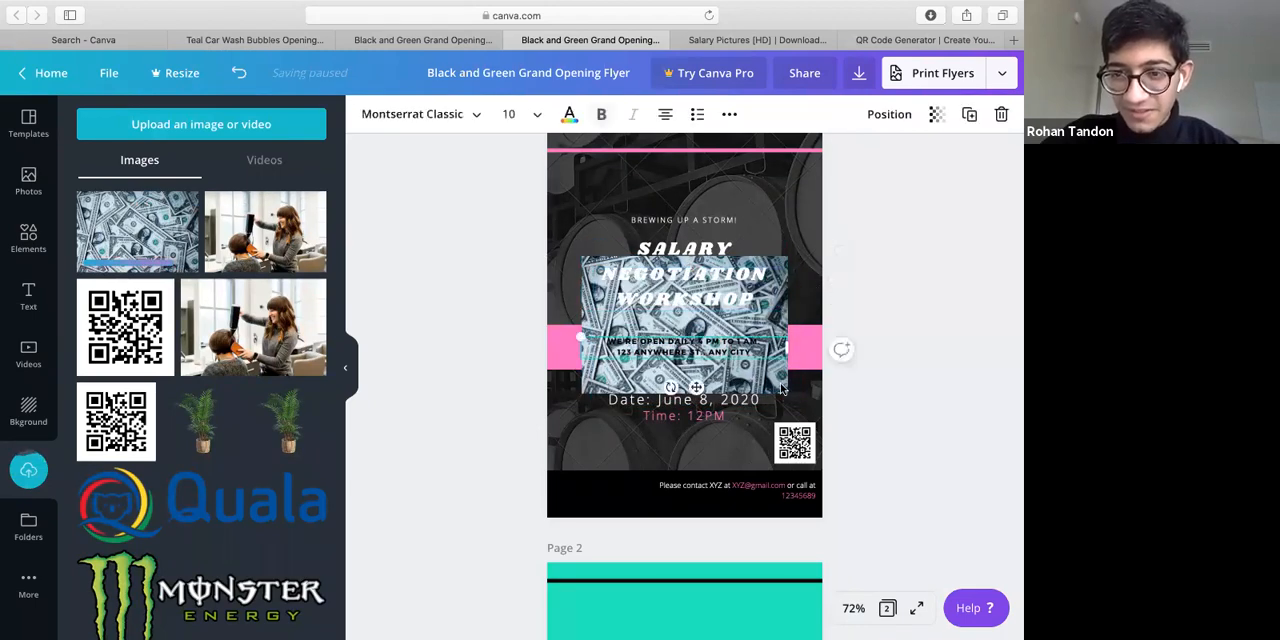
{"action": "left_click", "coordinate": [788, 394]}
{"action": "left_click_drag", "start_coordinate": [788, 394], "coordinate": [900, 502]}
{"action": "left_click_drag", "start_coordinate": [493, 112], "coordinate": [400, 37]}
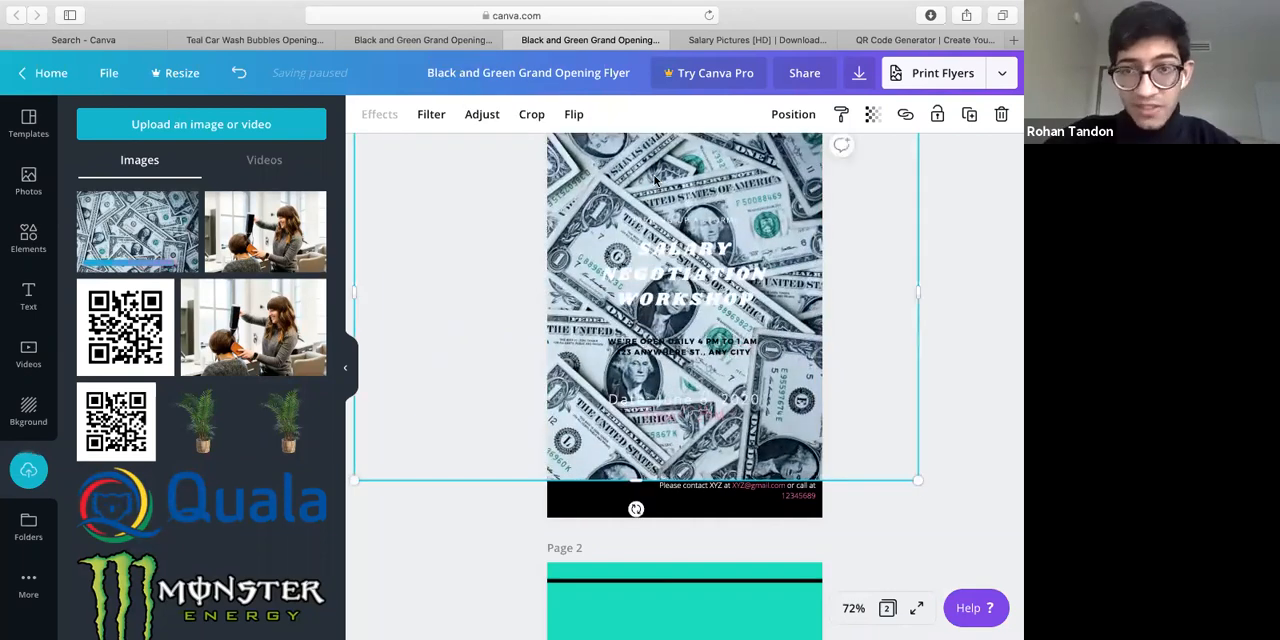
Send the dollar bills photo to the back of page 1, behind the text, pink band and QR code
{"action": "right_click", "coordinate": [772, 118]}
{"action": "left_click", "coordinate": [775, 116]}
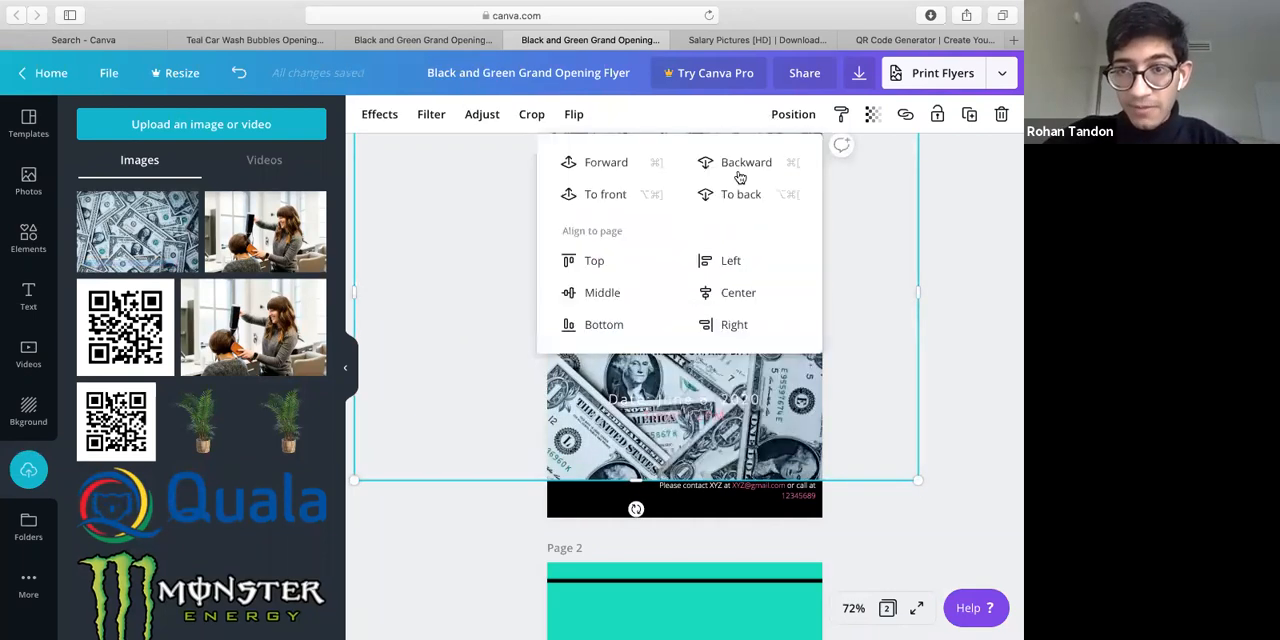
{"action": "left_click", "coordinate": [710, 194]}
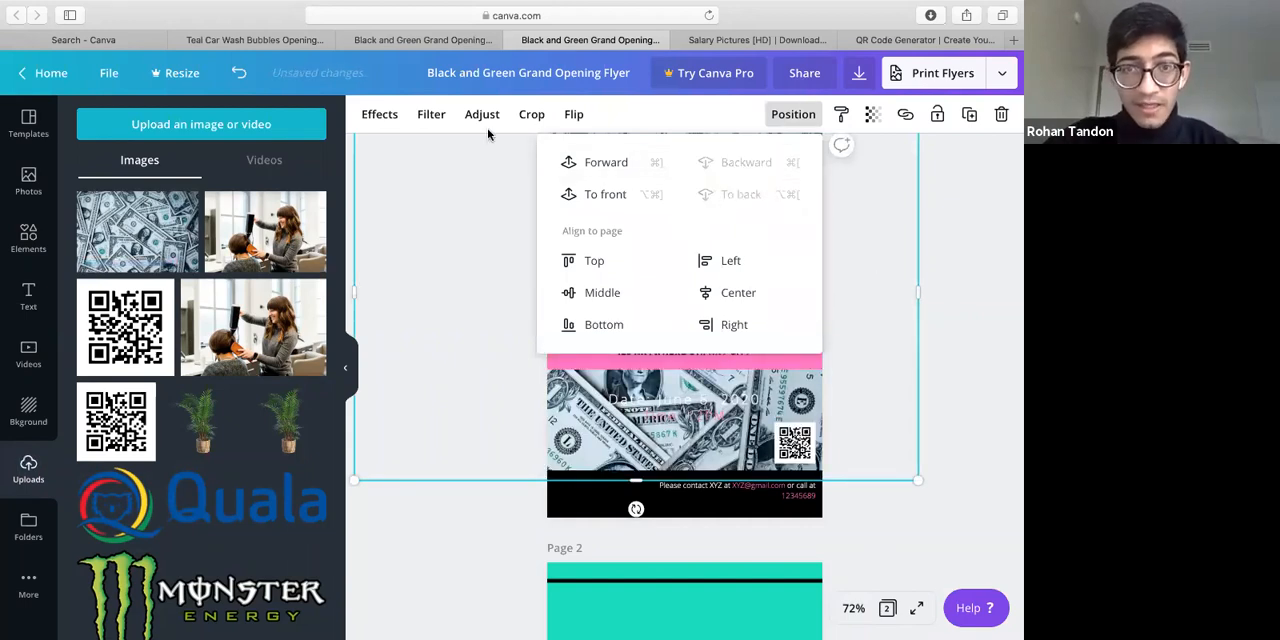
Apply the Street filter to the dollar bills photo and set its brightness to -89 and contrast to -39
{"action": "left_click", "coordinate": [430, 116]}
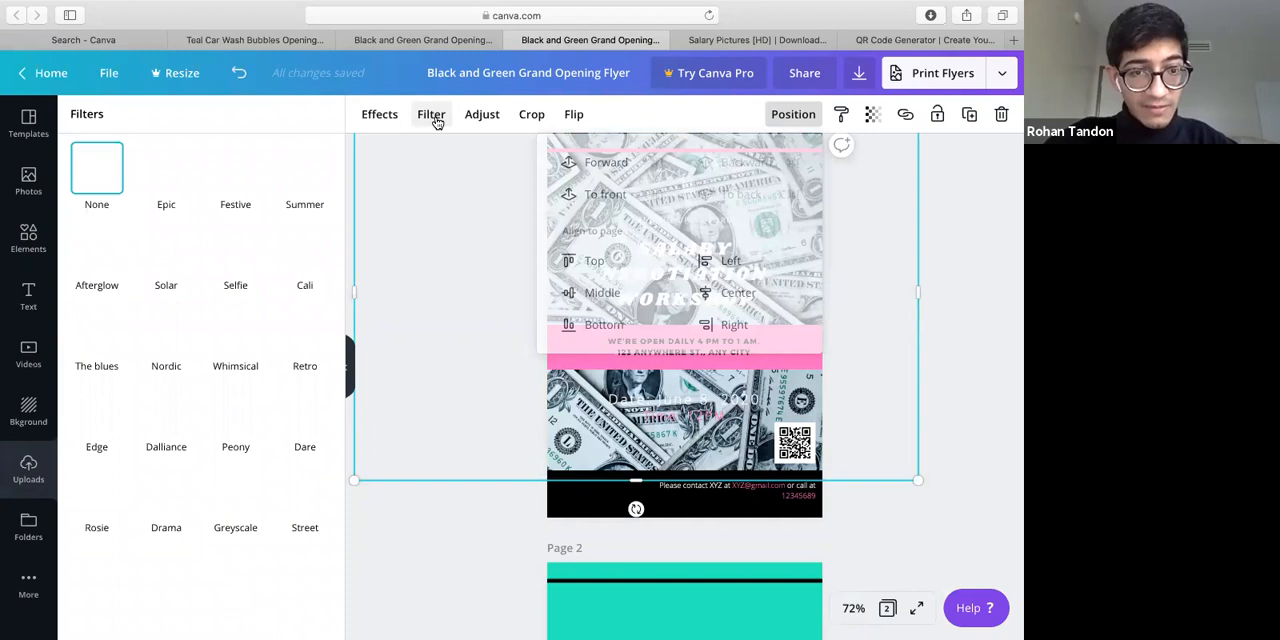
{"action": "left_click", "coordinate": [307, 495]}
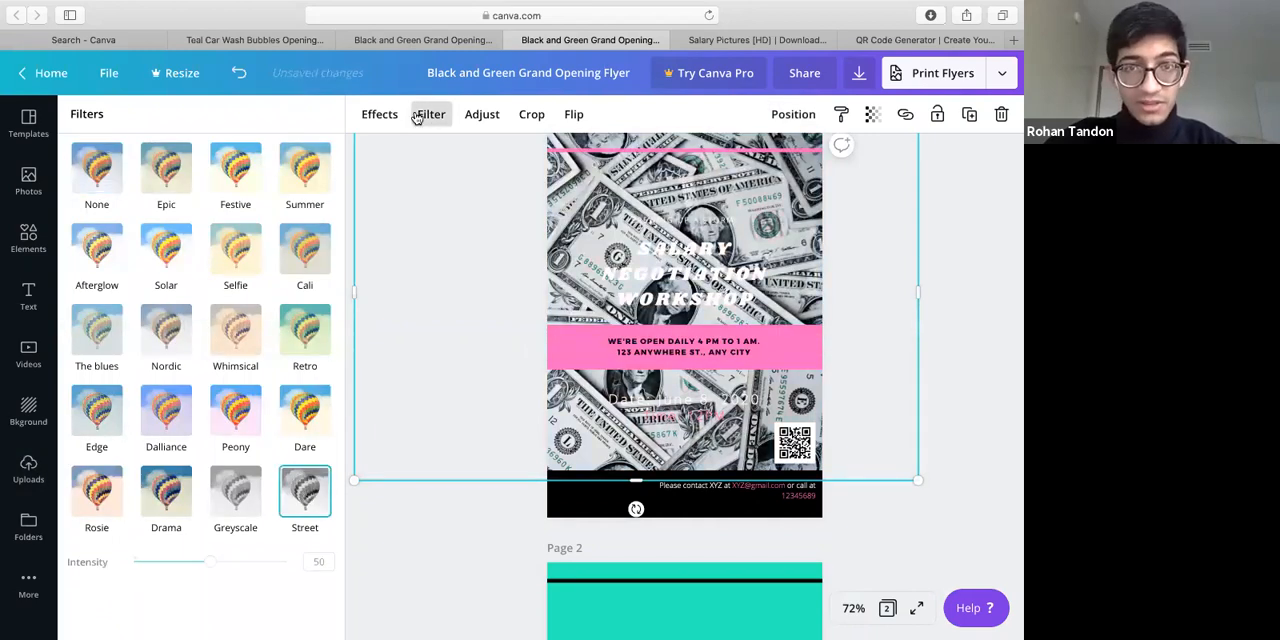
{"action": "left_click", "coordinate": [480, 116]}
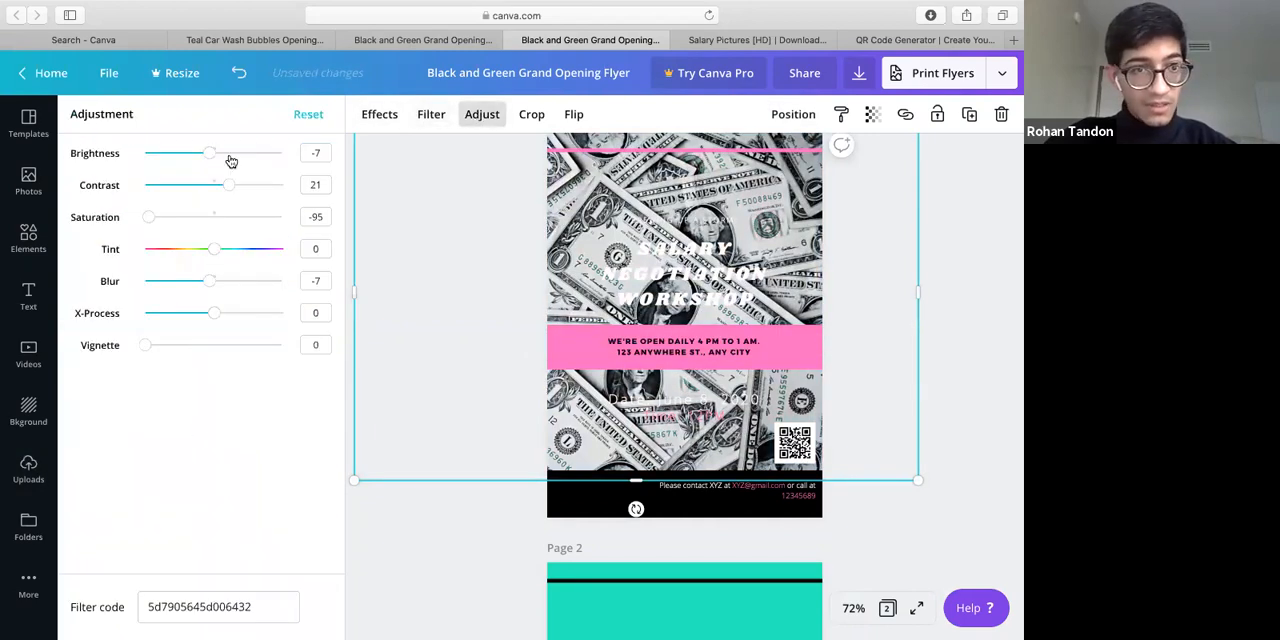
{"action": "left_click", "coordinate": [148, 158]}
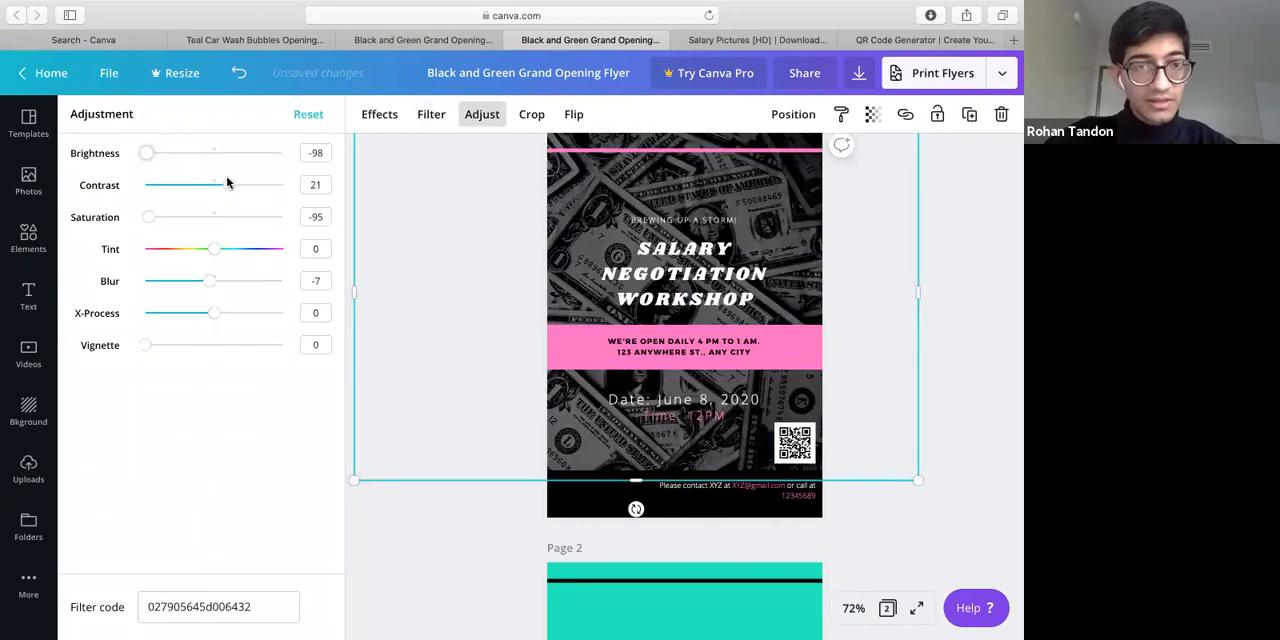
{"action": "left_click_drag", "start_coordinate": [227, 184], "coordinate": [187, 187]}
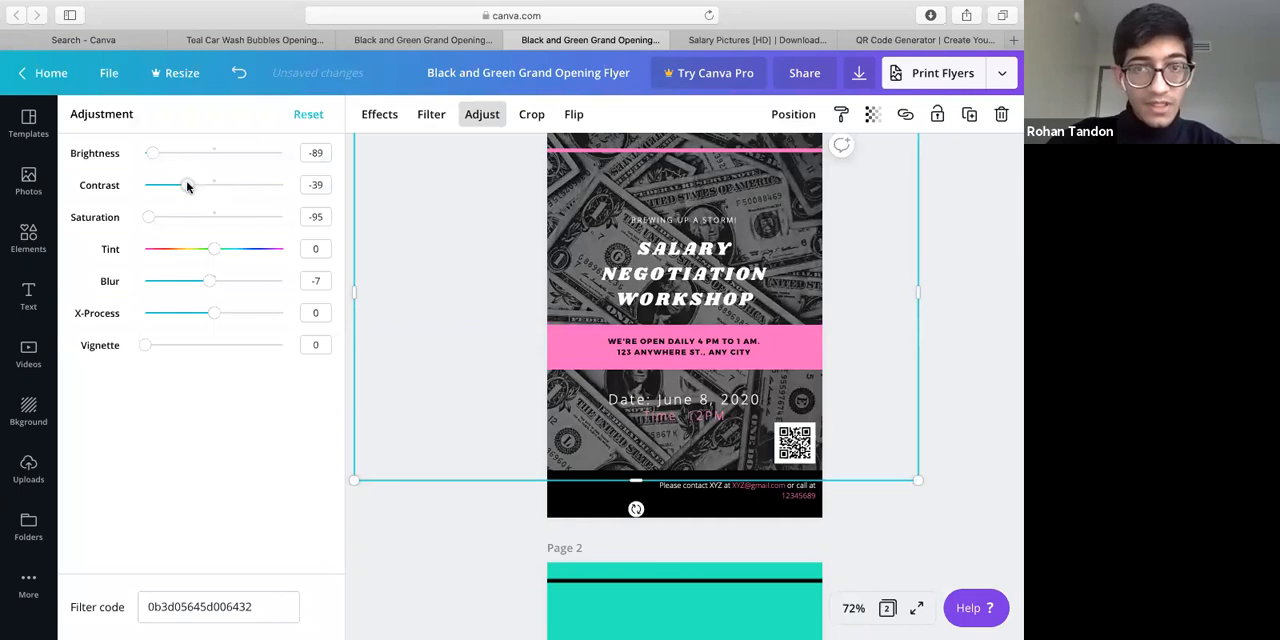
Set the dollar bills photo's contrast to -75 and make the date and time text bold
{"action": "left_click", "coordinate": [163, 191]}
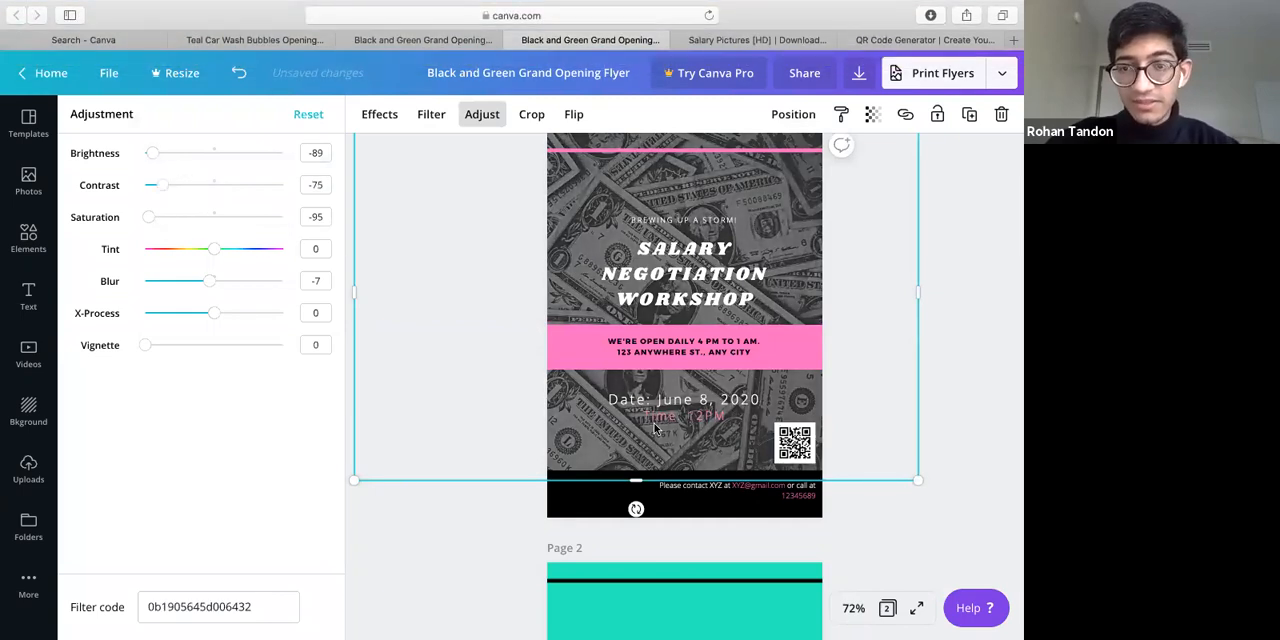
{"action": "left_click", "coordinate": [729, 419]}
{"action": "left_click", "coordinate": [602, 113]}
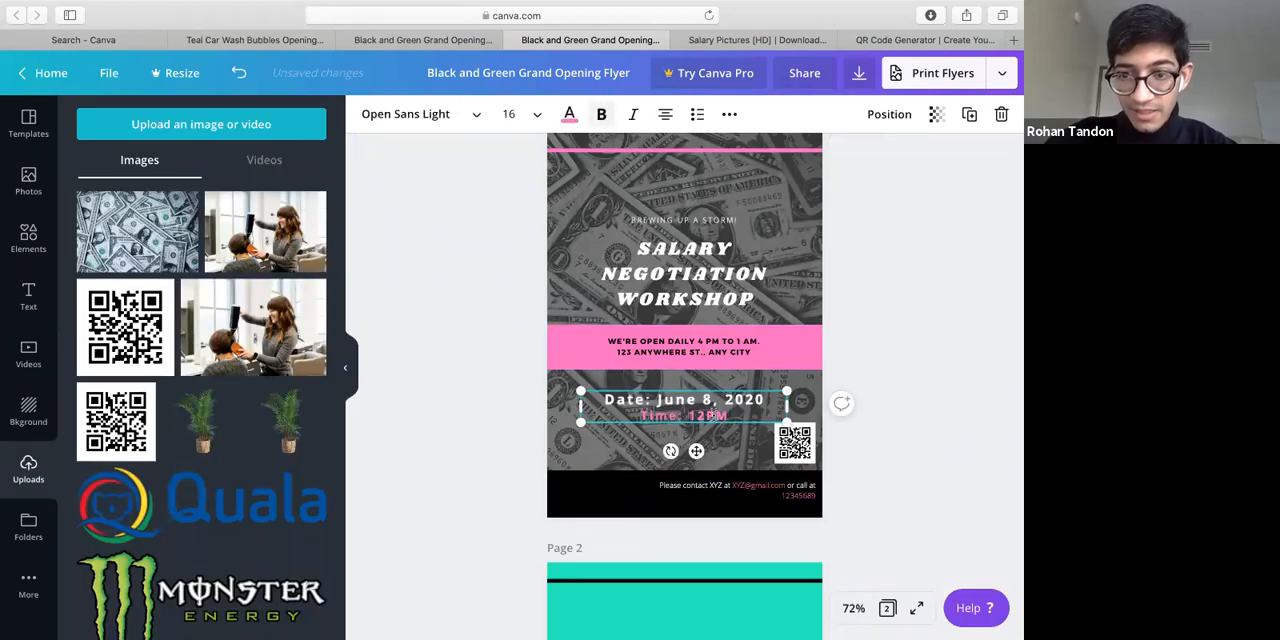
Color the "12PM" part of the time line white
{"action": "left_click_drag", "start_coordinate": [730, 416], "coordinate": [642, 415]}
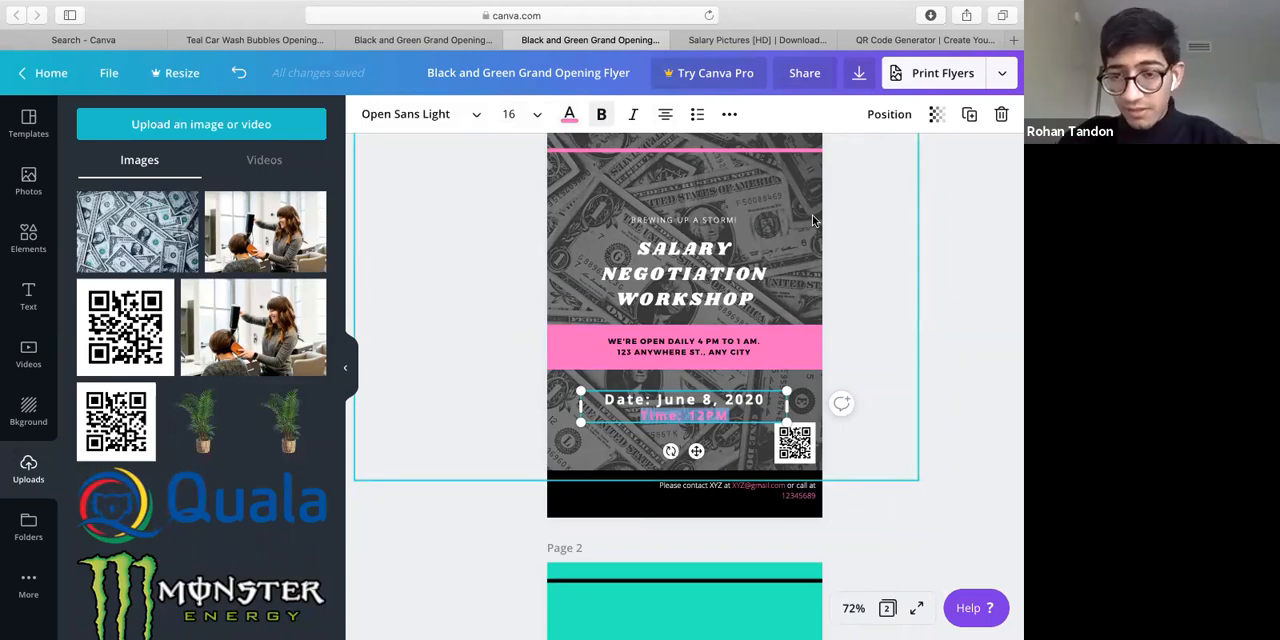
{"action": "left_click", "coordinate": [707, 415]}
{"action": "double_click", "coordinate": [688, 420]}
{"action": "left_click", "coordinate": [568, 117]}
{"action": "left_click", "coordinate": [212, 279]}
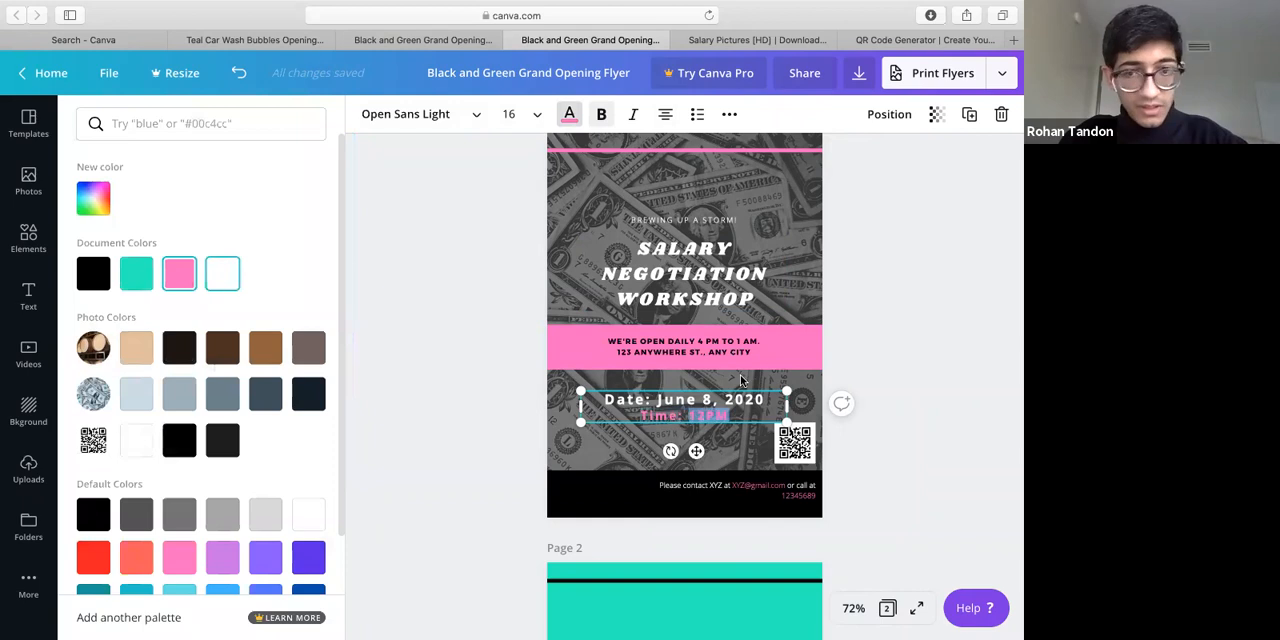
{"action": "left_click", "coordinate": [740, 438]}
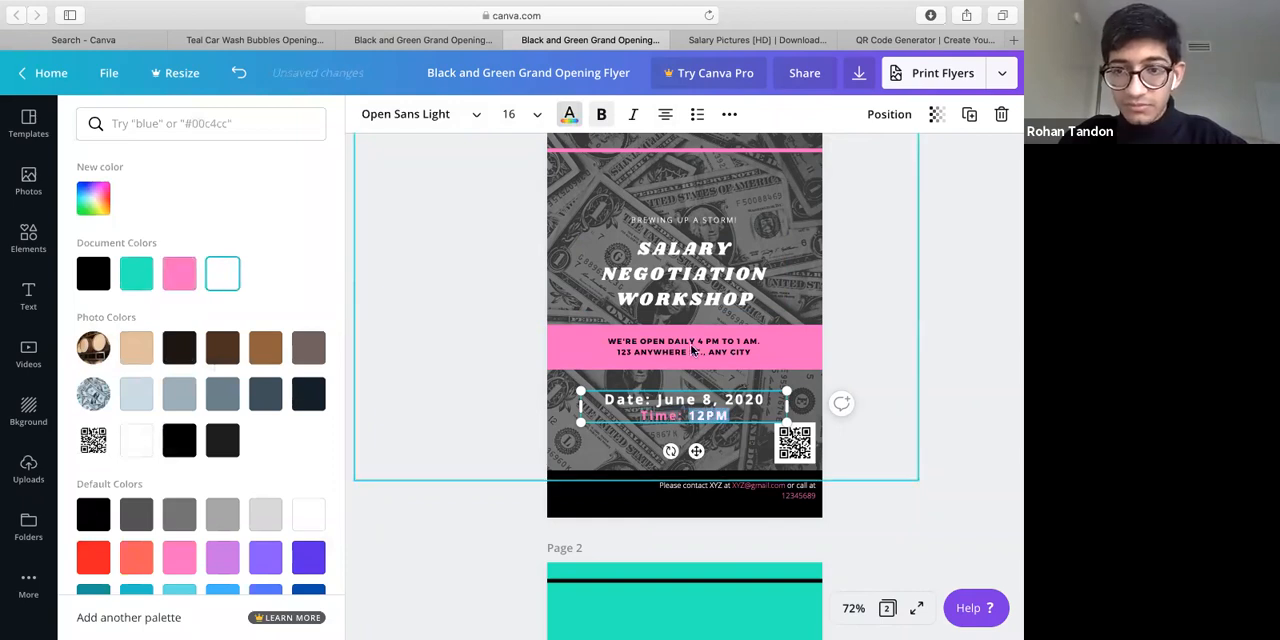
Delete the opening hours and address text from the pink band and set the date and time text to size 16
{"action": "left_click", "coordinate": [726, 352]}
{"action": "left_click", "coordinate": [706, 399]}
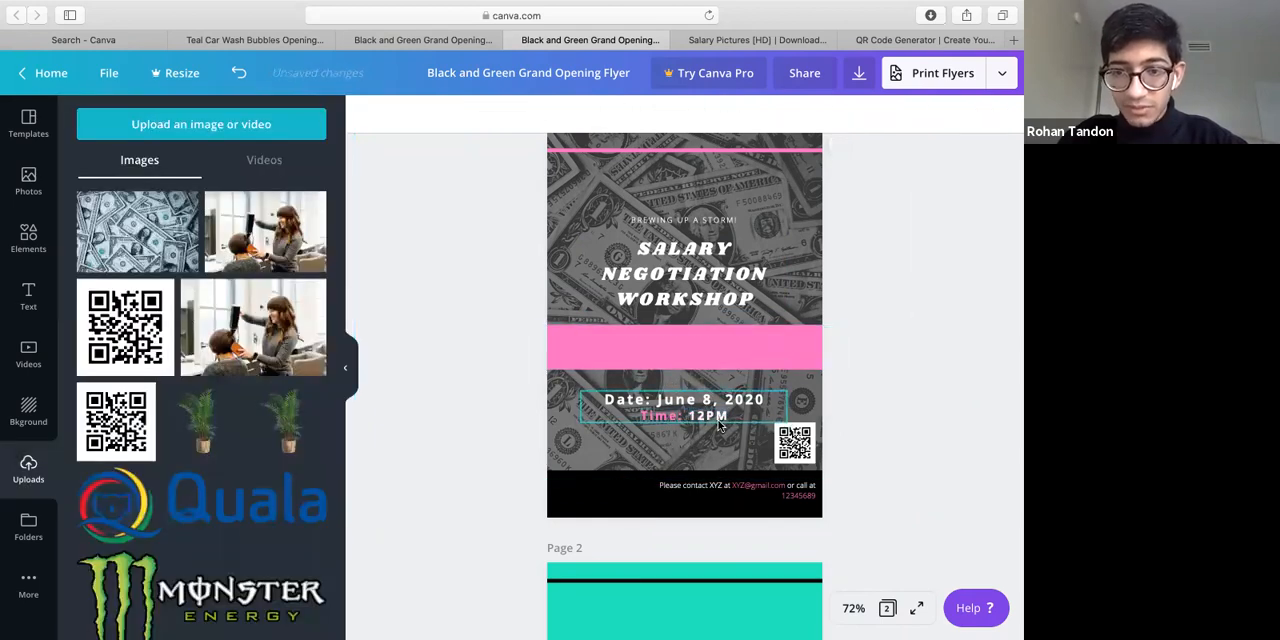
{"action": "left_click", "coordinate": [537, 114]}
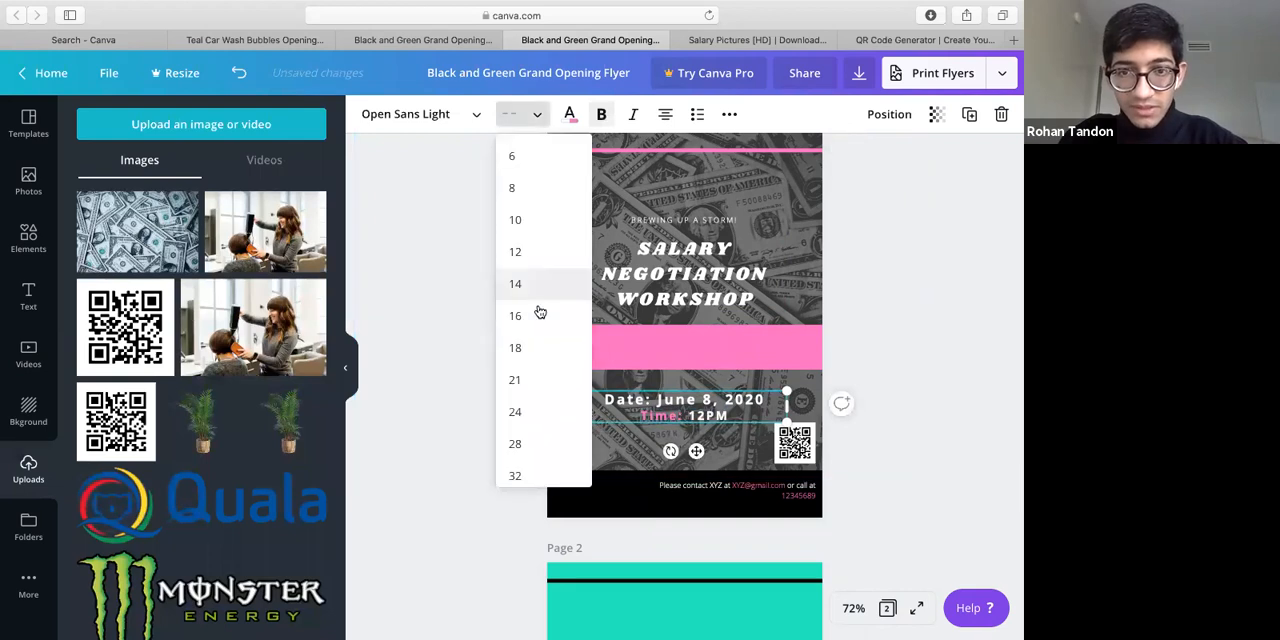
{"action": "left_click", "coordinate": [538, 313]}
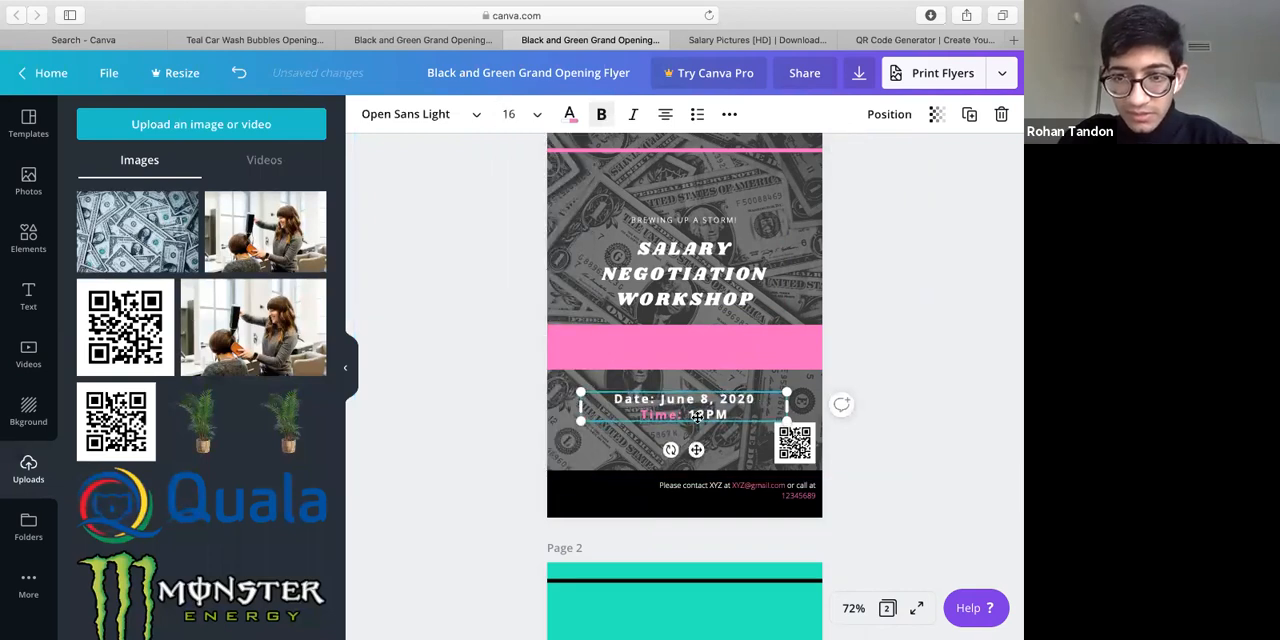
Move the date and time text onto the pink band, centered across the page, and color all of it white
{"action": "left_click_drag", "start_coordinate": [699, 382], "coordinate": [693, 324]}
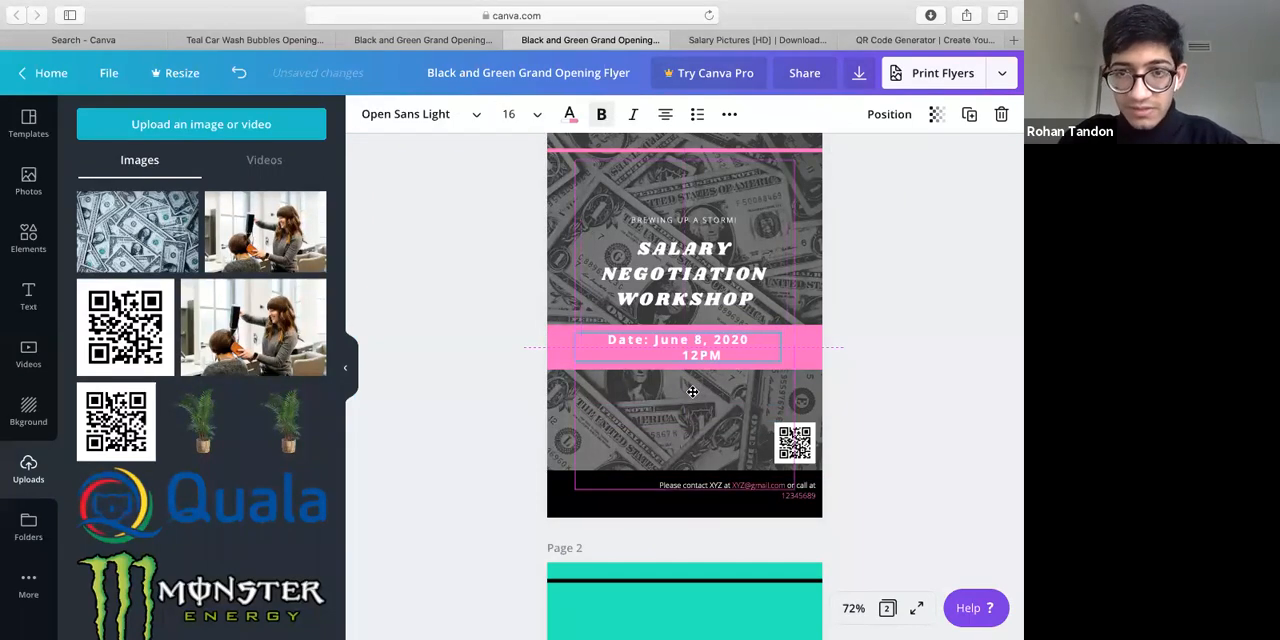
{"action": "left_click", "coordinate": [570, 114]}
{"action": "left_click", "coordinate": [223, 271]}
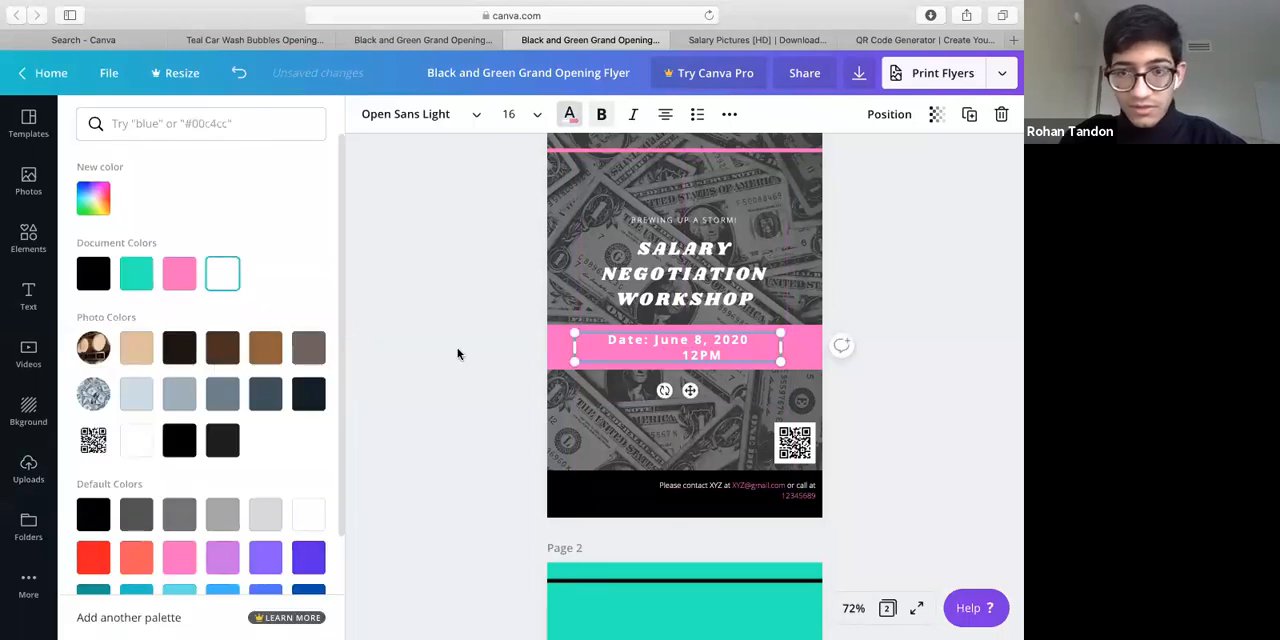
{"action": "left_click", "coordinate": [457, 347]}
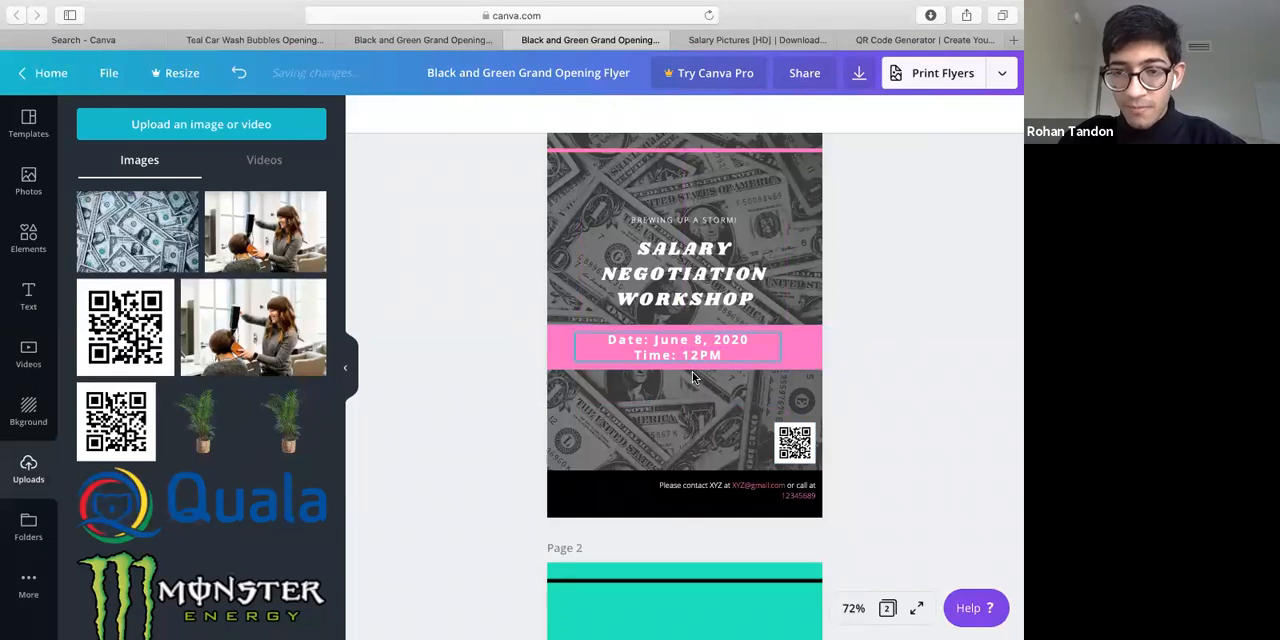
{"action": "left_click_drag", "start_coordinate": [692, 388], "coordinate": [699, 389]}
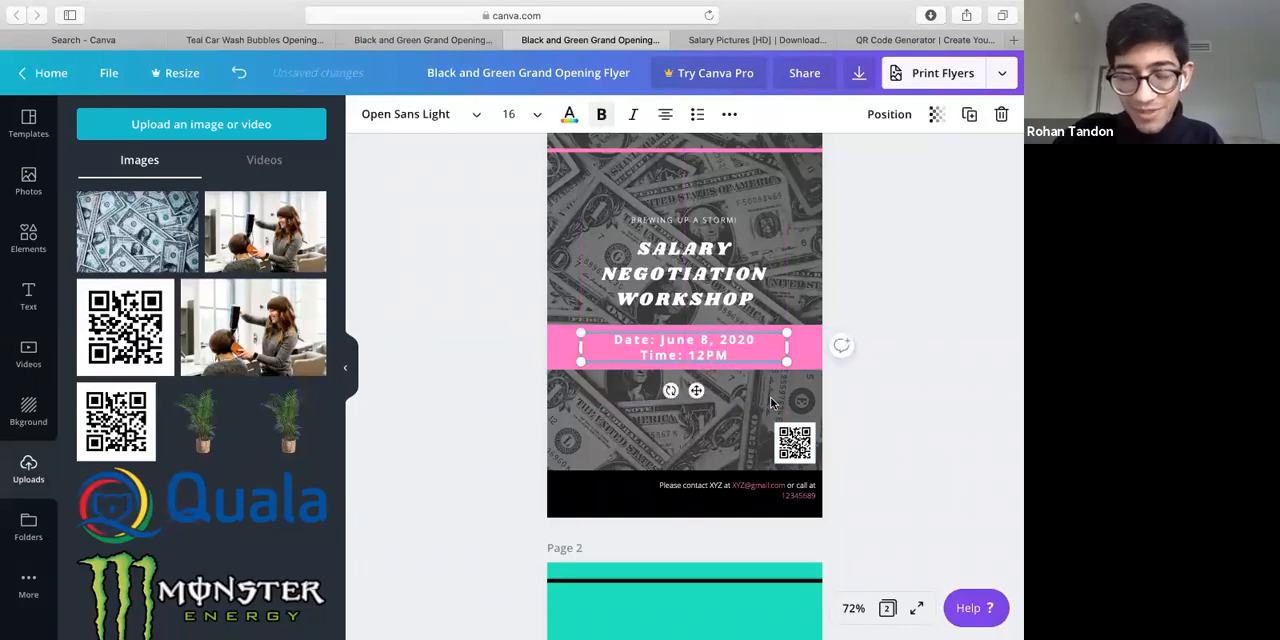
Move the QR code slightly inward from the flyer's edge and up from the black contact strip
{"action": "left_click", "coordinate": [796, 448]}
{"action": "left_click_drag", "start_coordinate": [796, 446], "coordinate": [787, 437]}
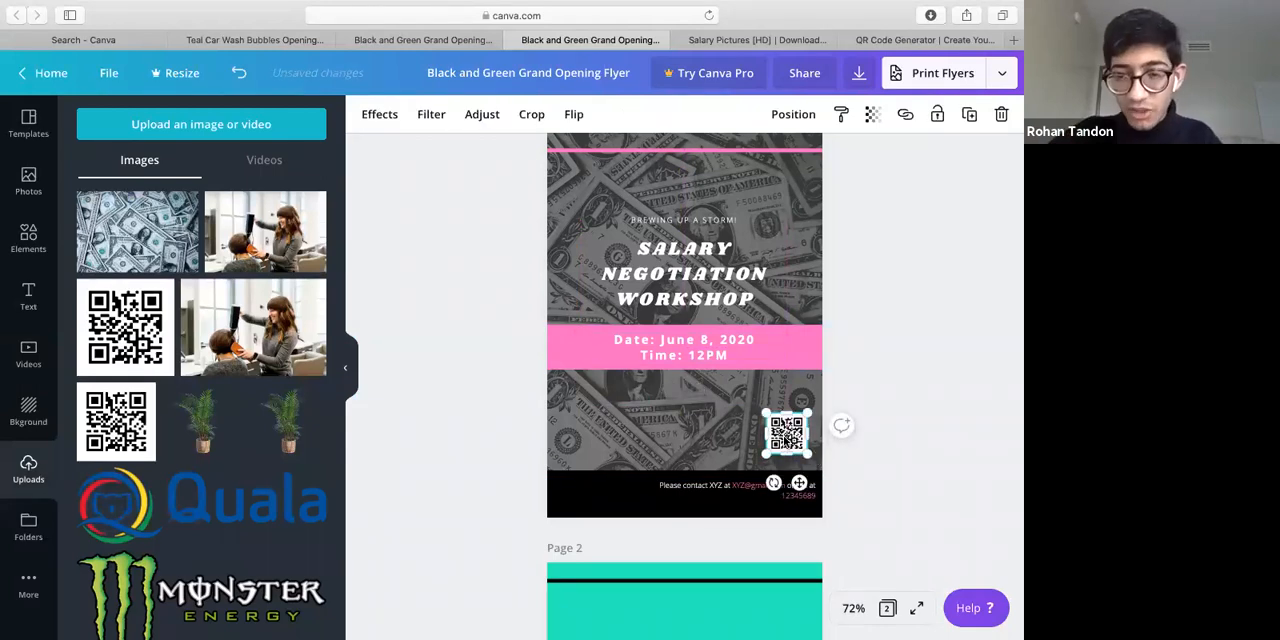
{"action": "left_click", "coordinate": [910, 437]}
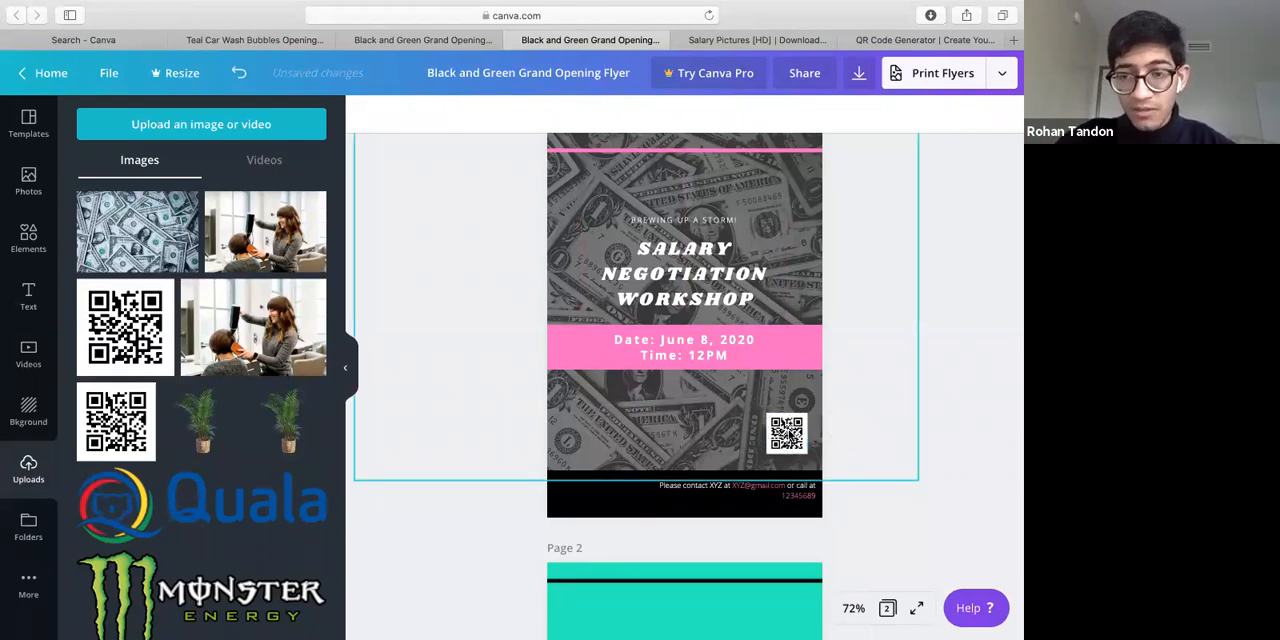
{"action": "left_click", "coordinate": [798, 432]}
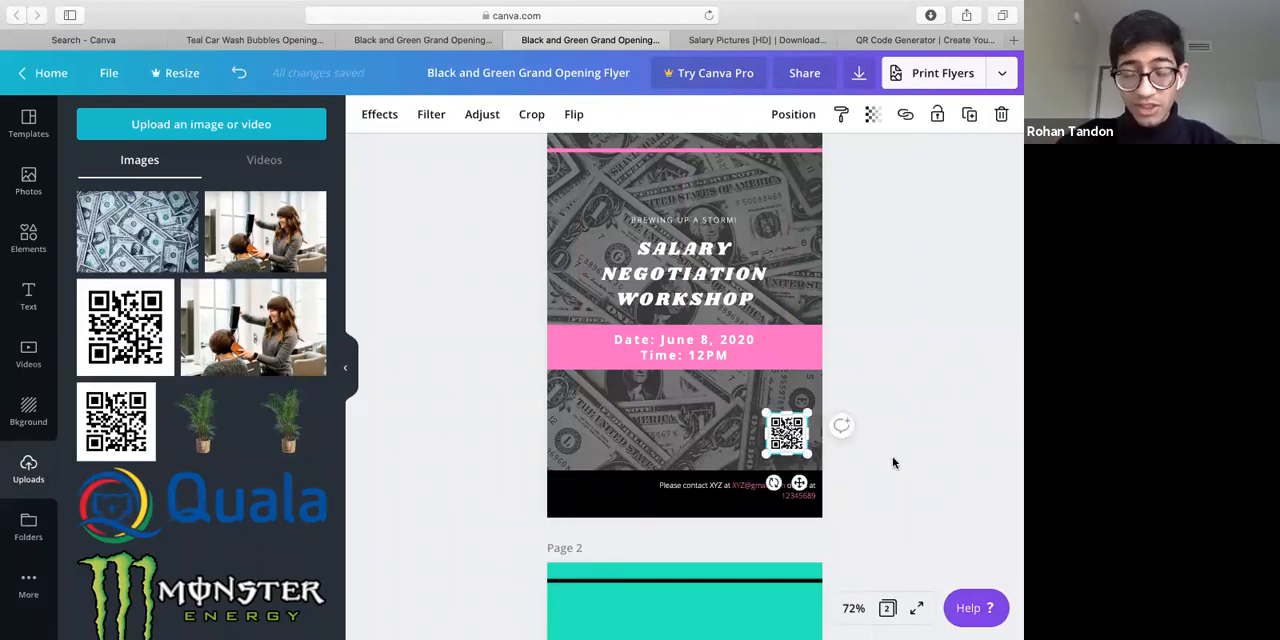
View the QR Code Generator page and its web address, and return to the flyer design
{"action": "left_click", "coordinate": [825, 42]}
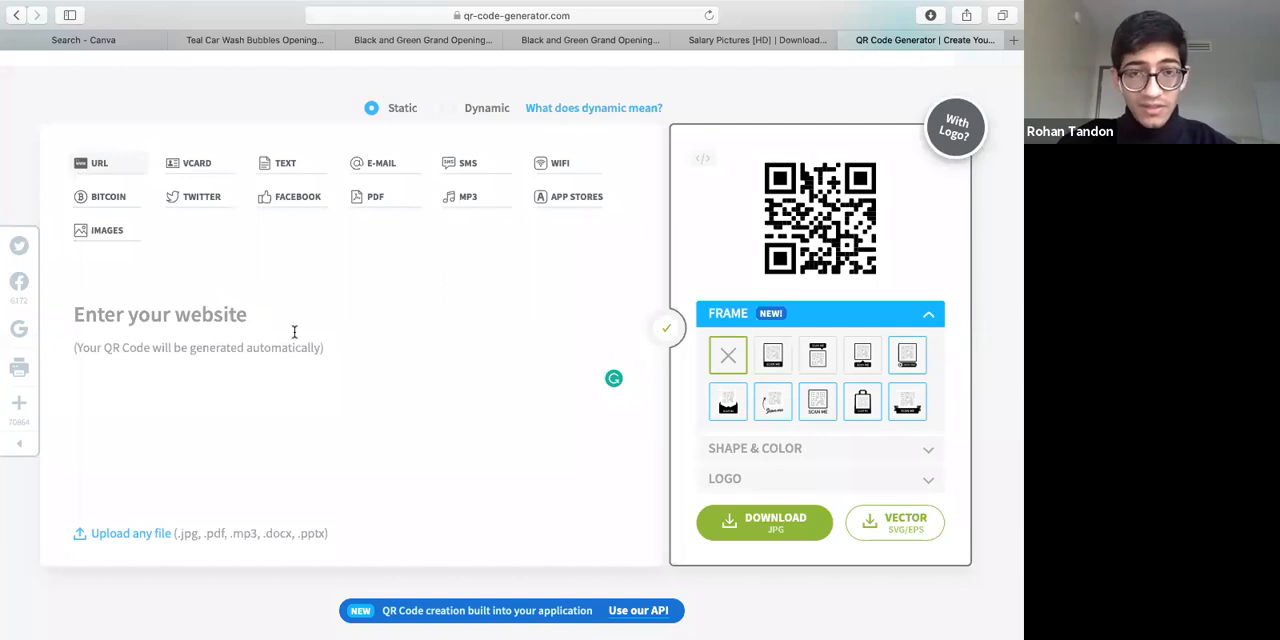
{"action": "left_click", "coordinate": [631, 17]}
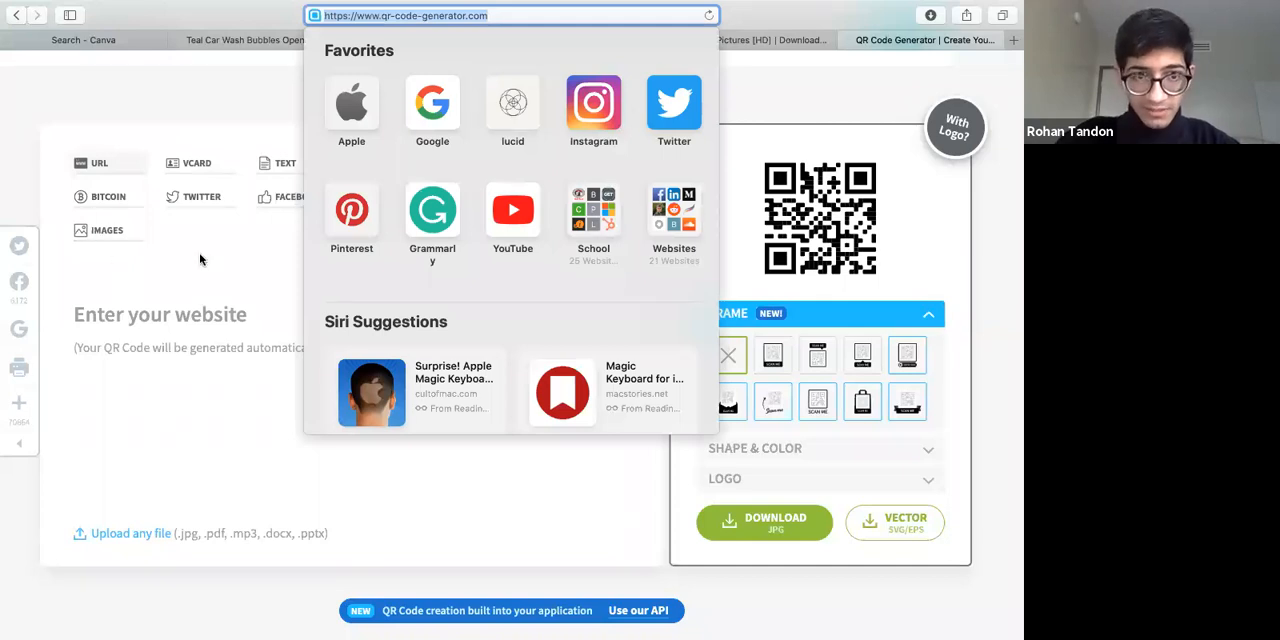
{"action": "left_click", "coordinate": [744, 41]}
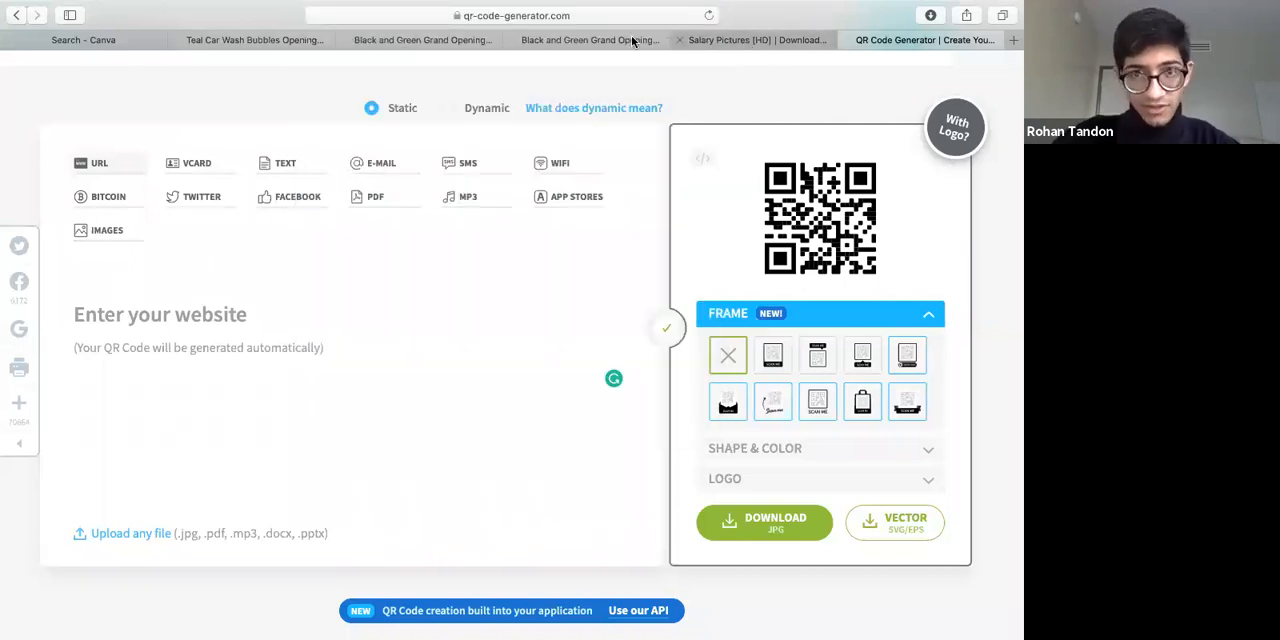
{"action": "key", "text": "ctrl+shift+Tab"}
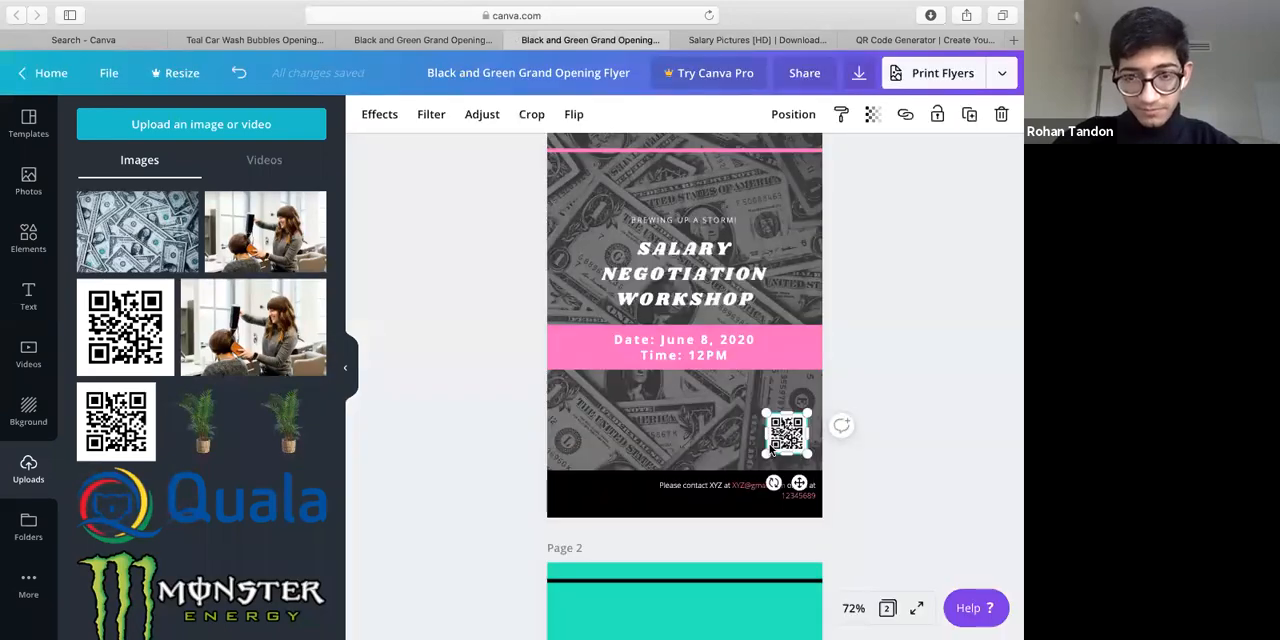
Collapse the uploads list and make the contact text in the black strip bold
{"action": "left_click", "coordinate": [346, 372]}
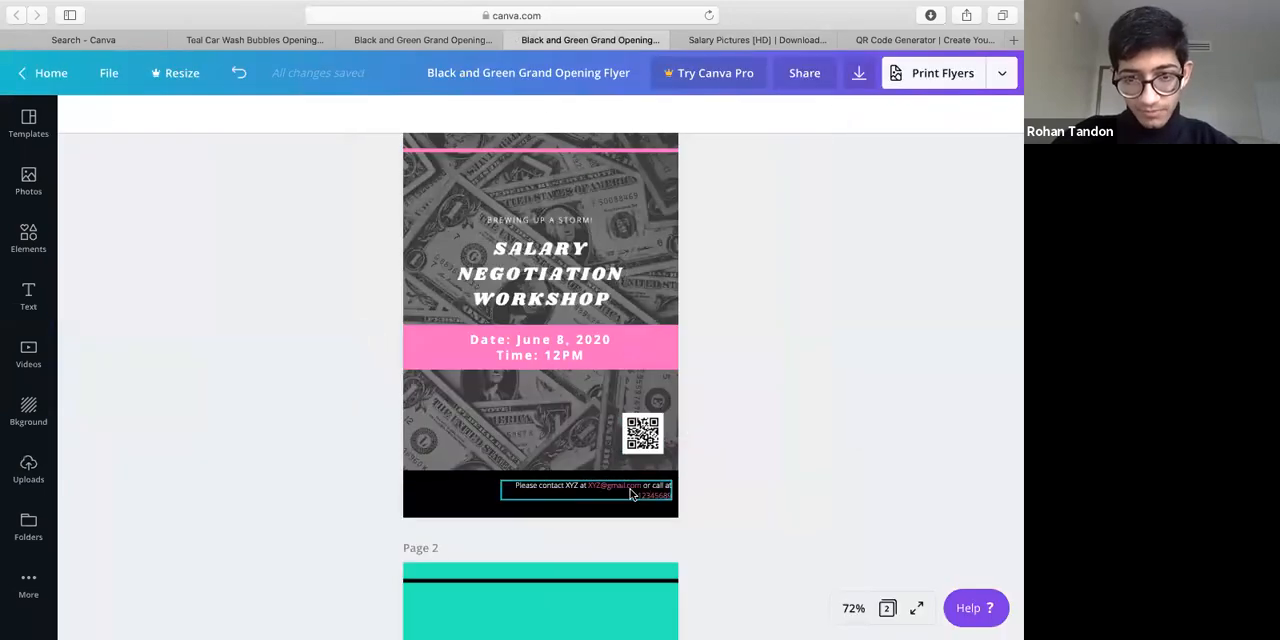
{"action": "left_click", "coordinate": [630, 494]}
{"action": "left_click", "coordinate": [313, 114]}
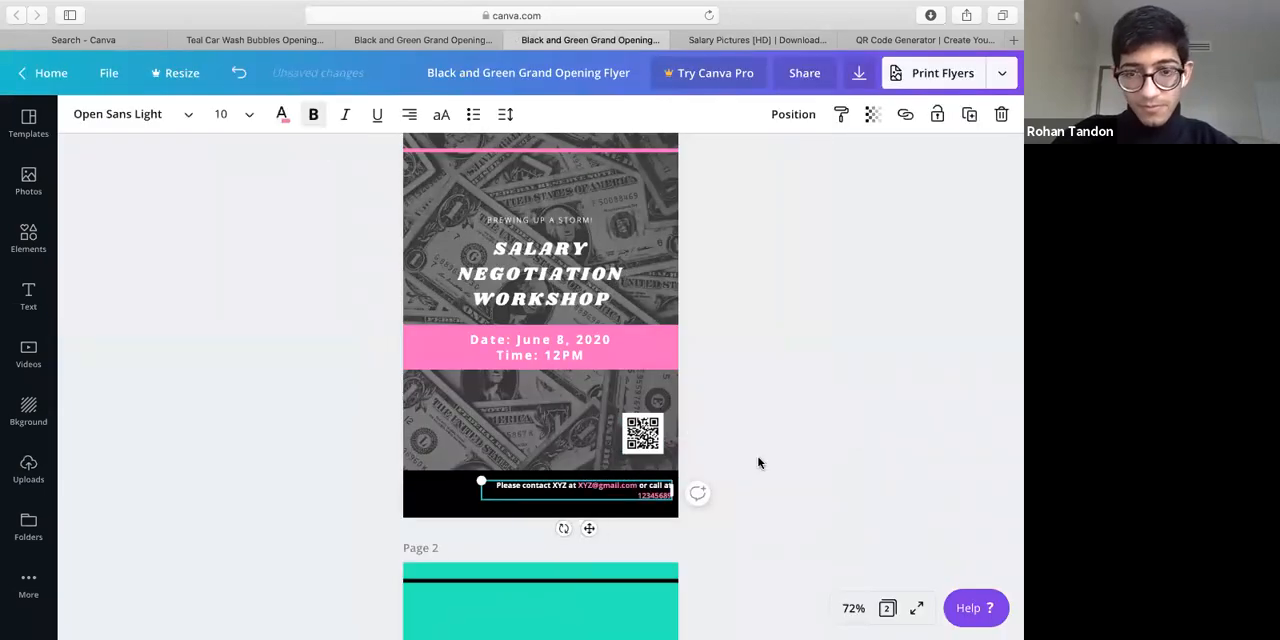
{"action": "left_click", "coordinate": [720, 311]}
Nudge the QR code on page 1 slightly upward
{"action": "scroll", "coordinate": [720, 311], "scroll_direction": "up", "scroll_amount": 1}
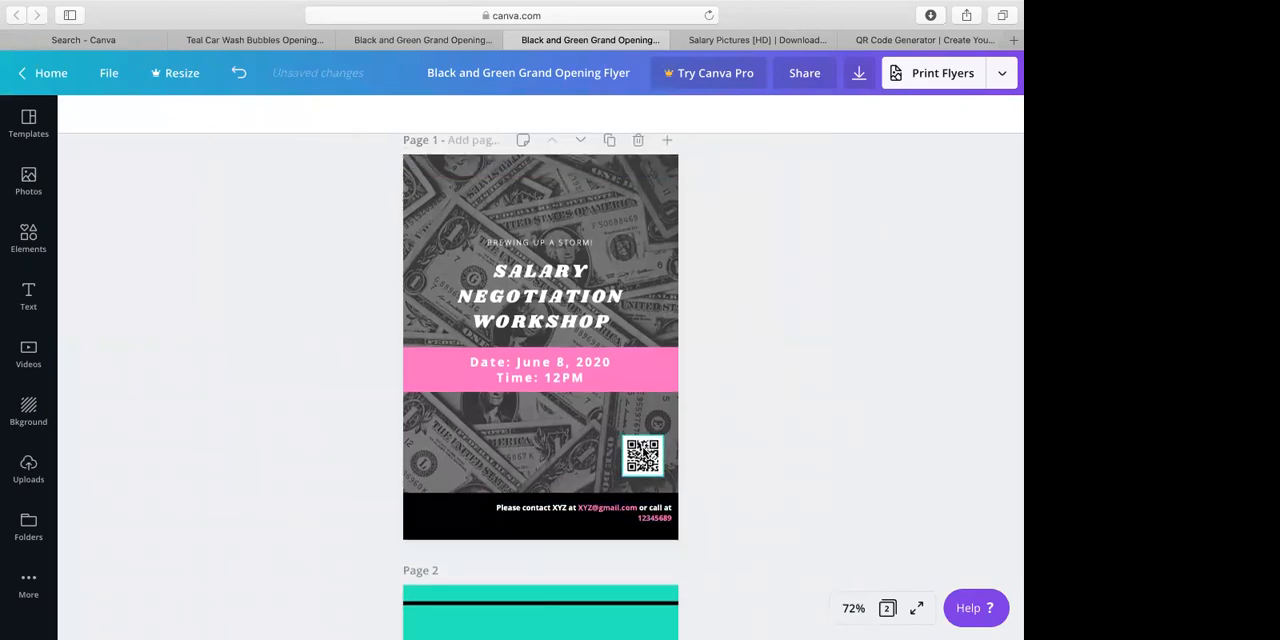
{"action": "left_click", "coordinate": [645, 453]}
{"action": "key", "text": "Up"}
{"action": "left_click", "coordinate": [711, 397]}
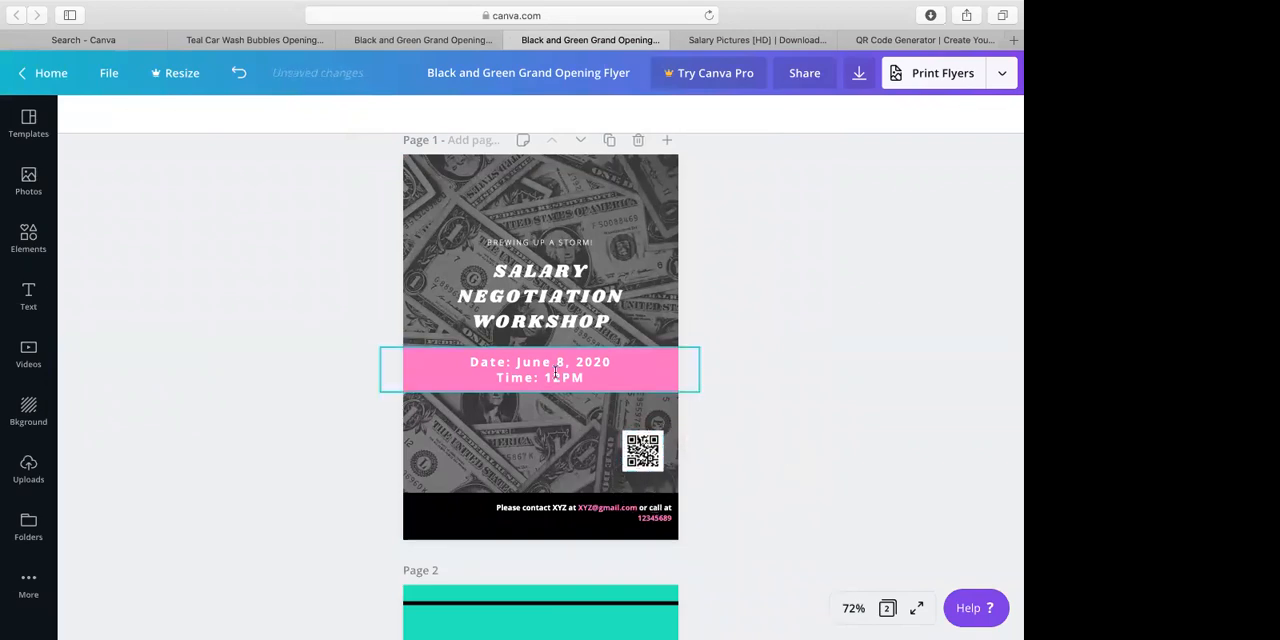
Remove the bold formatting from the date and time text on the pink band
{"action": "left_click", "coordinate": [540, 370]}
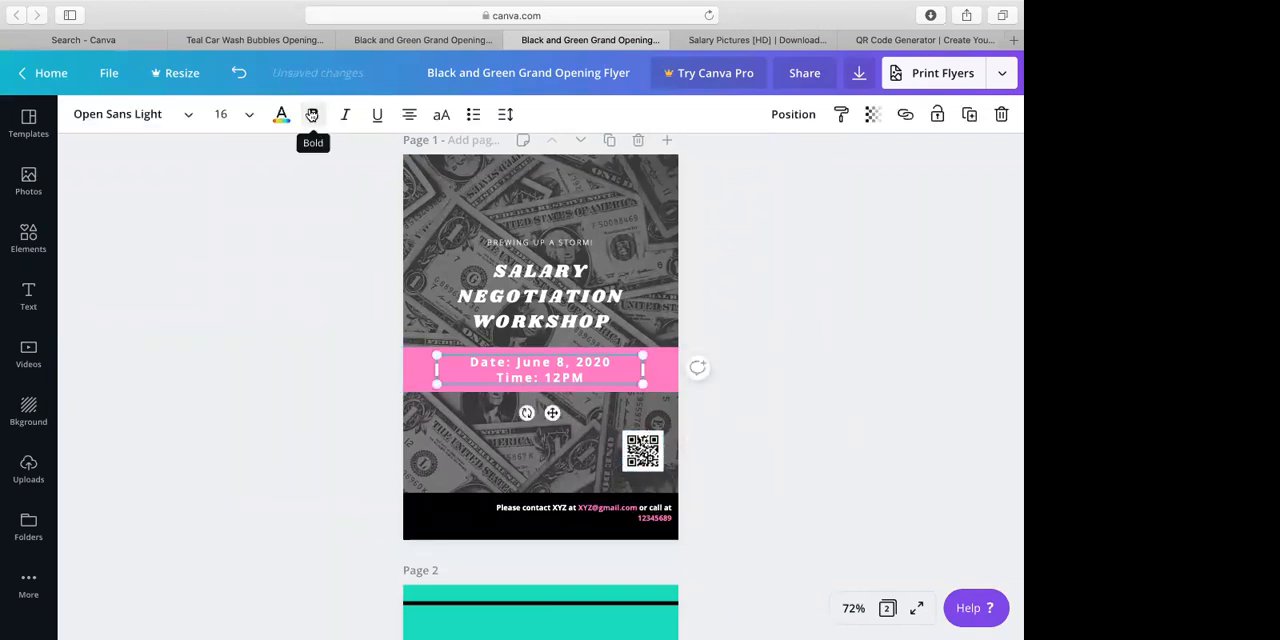
{"action": "left_click", "coordinate": [307, 120]}
{"action": "left_click", "coordinate": [367, 446]}
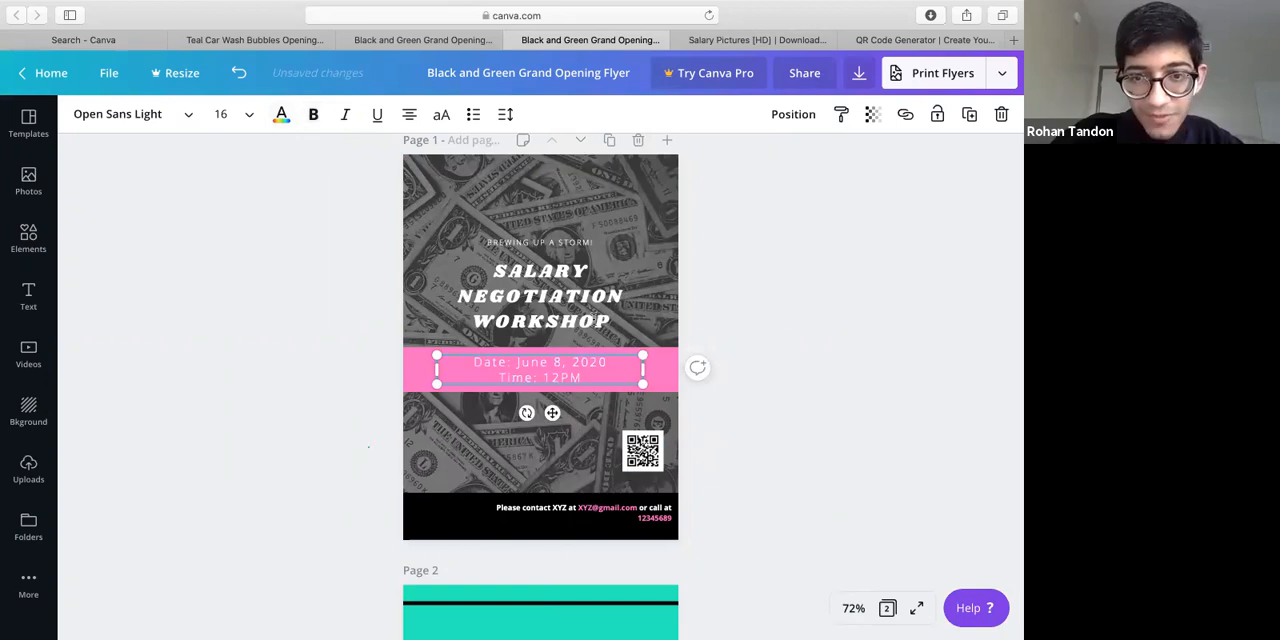
Delete the "BREWING UP A STORM!" tagline above the workshop title
{"action": "left_click", "coordinate": [553, 234]}
{"action": "left_click", "coordinate": [552, 241]}
{"action": "key", "text": "Delete"}
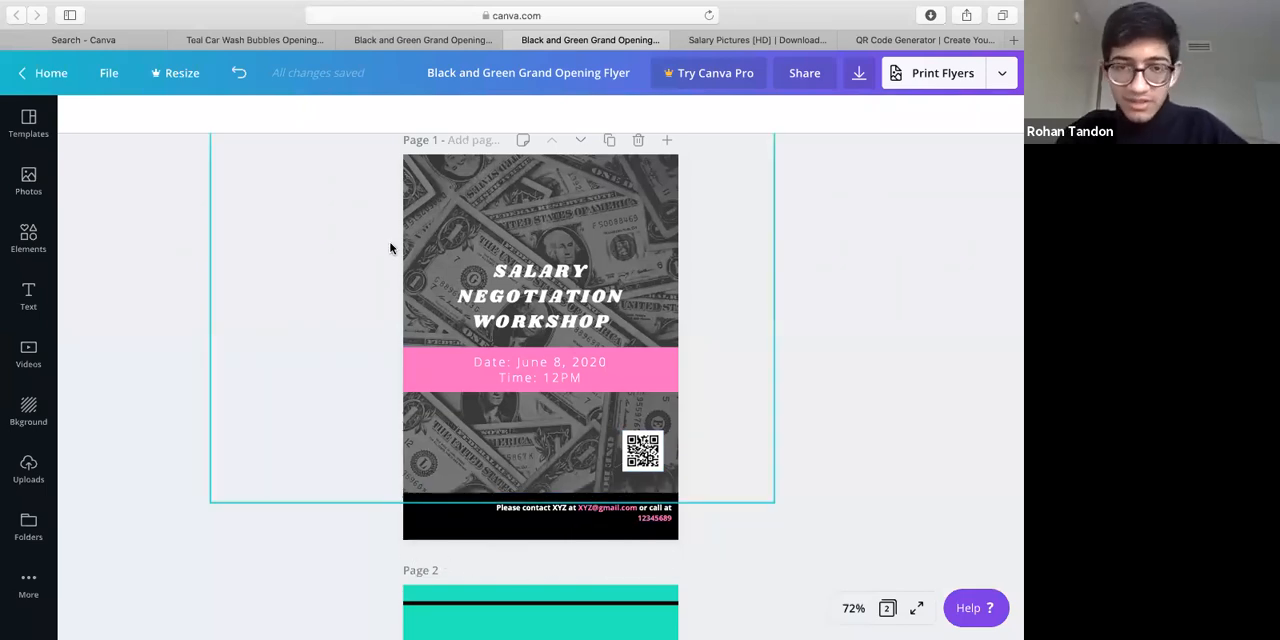
{"action": "scroll", "coordinate": [813, 328], "scroll_direction": "up", "scroll_amount": 1}
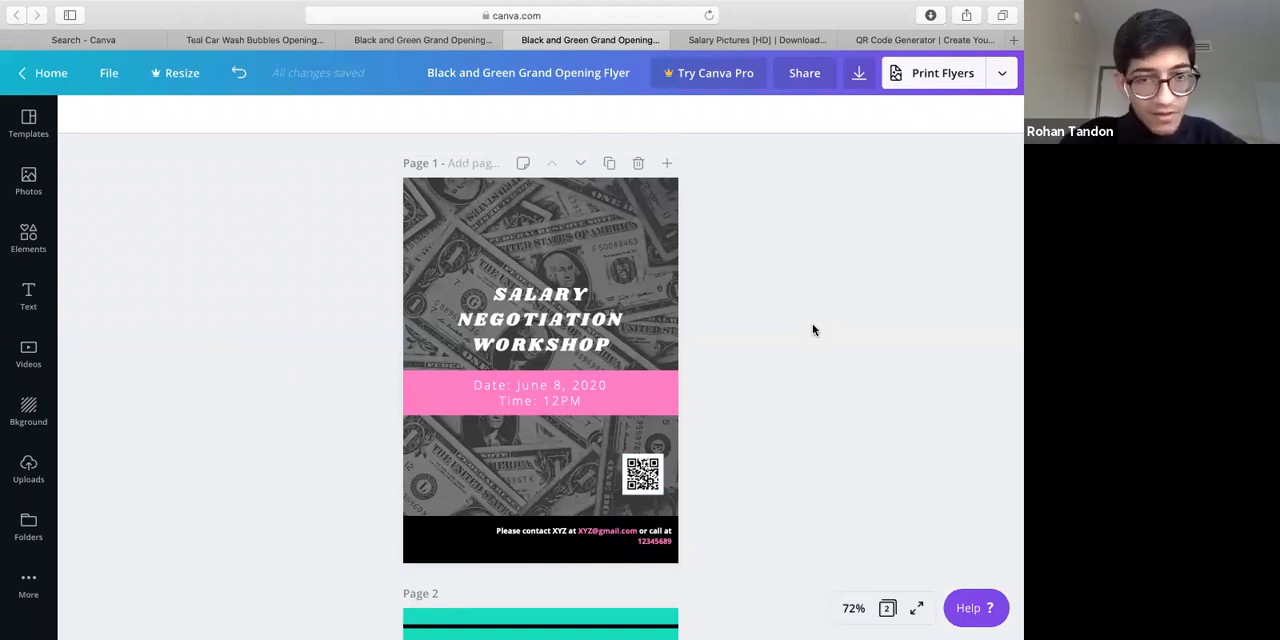
Switch to the Keynote presentation to review the slide on Canva's uses, and return to Safari
{"action": "key", "text": "ctrl+Up"}
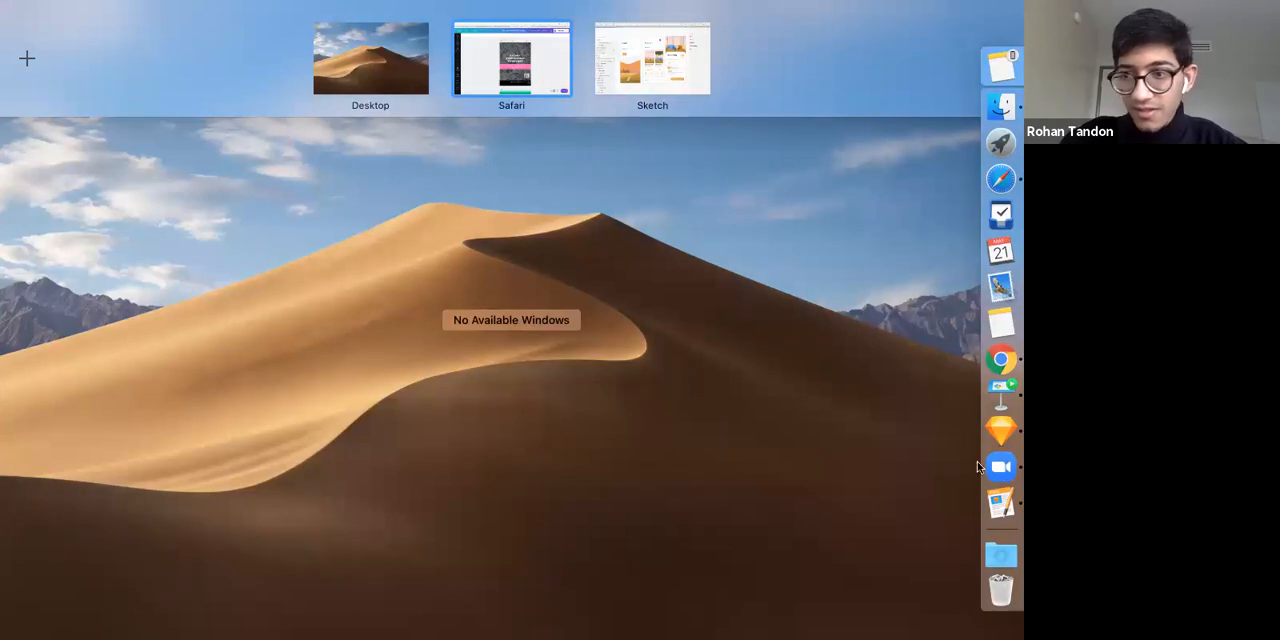
{"action": "left_click", "coordinate": [1007, 406]}
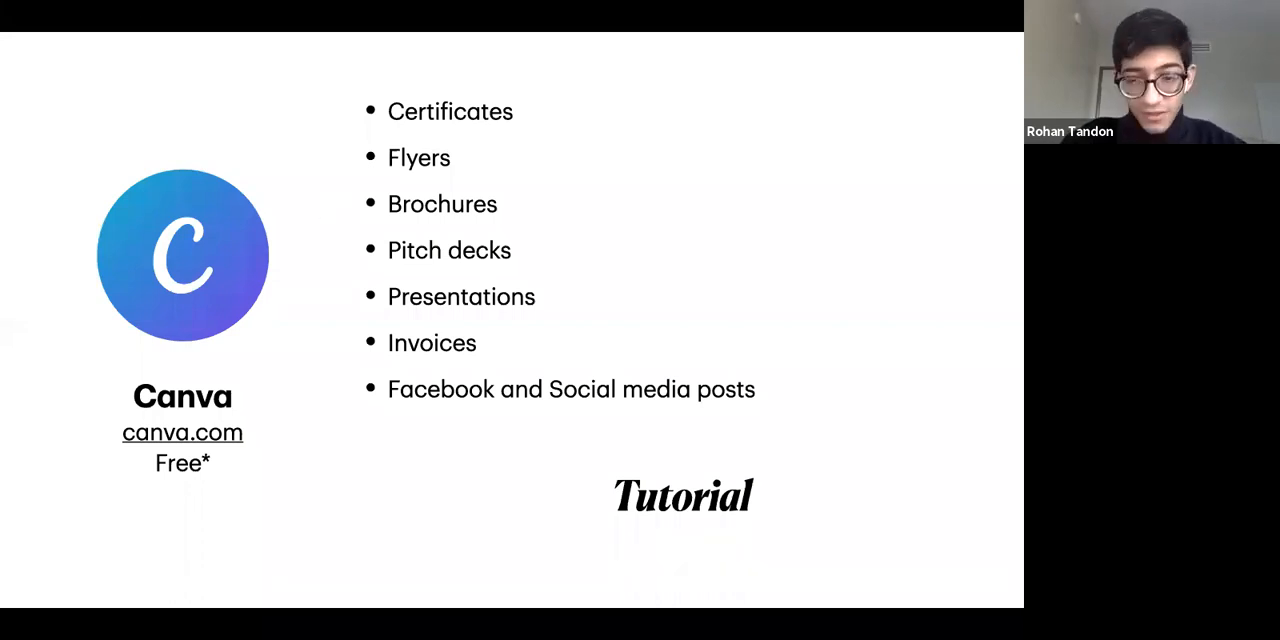
{"action": "key", "text": "Right"}
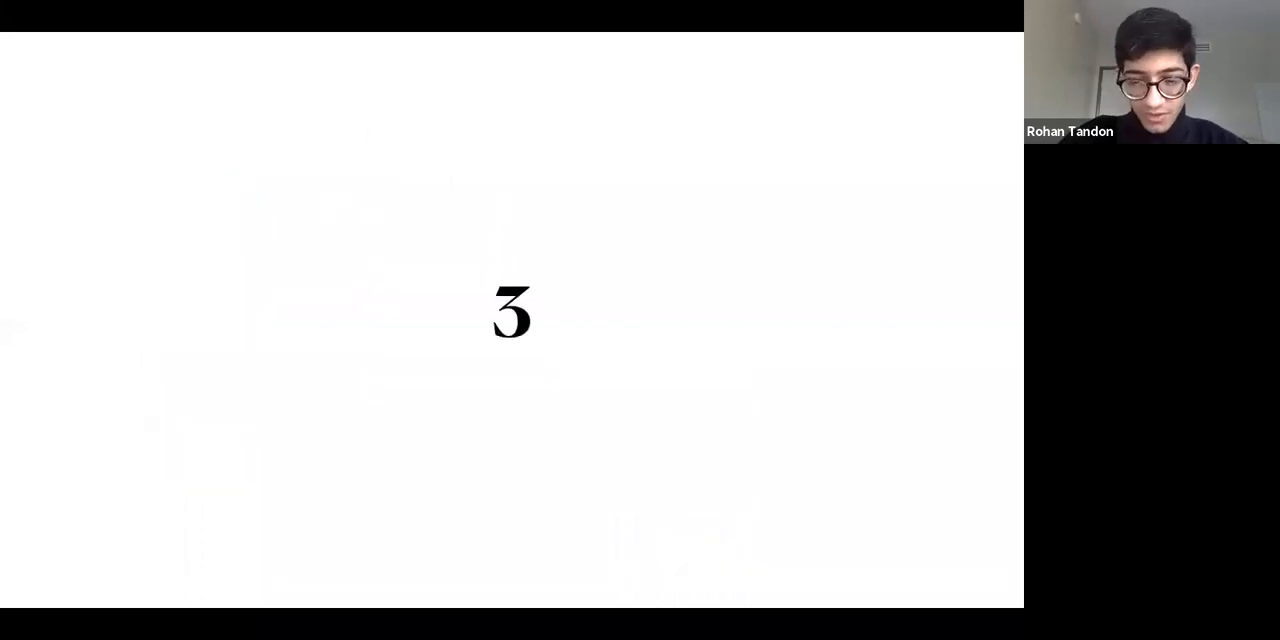
{"action": "key", "text": "Left"}
{"action": "key", "text": "Escape"}
{"action": "key", "text": "ctrl+Up"}
{"action": "key", "text": "ctrl+Right"}
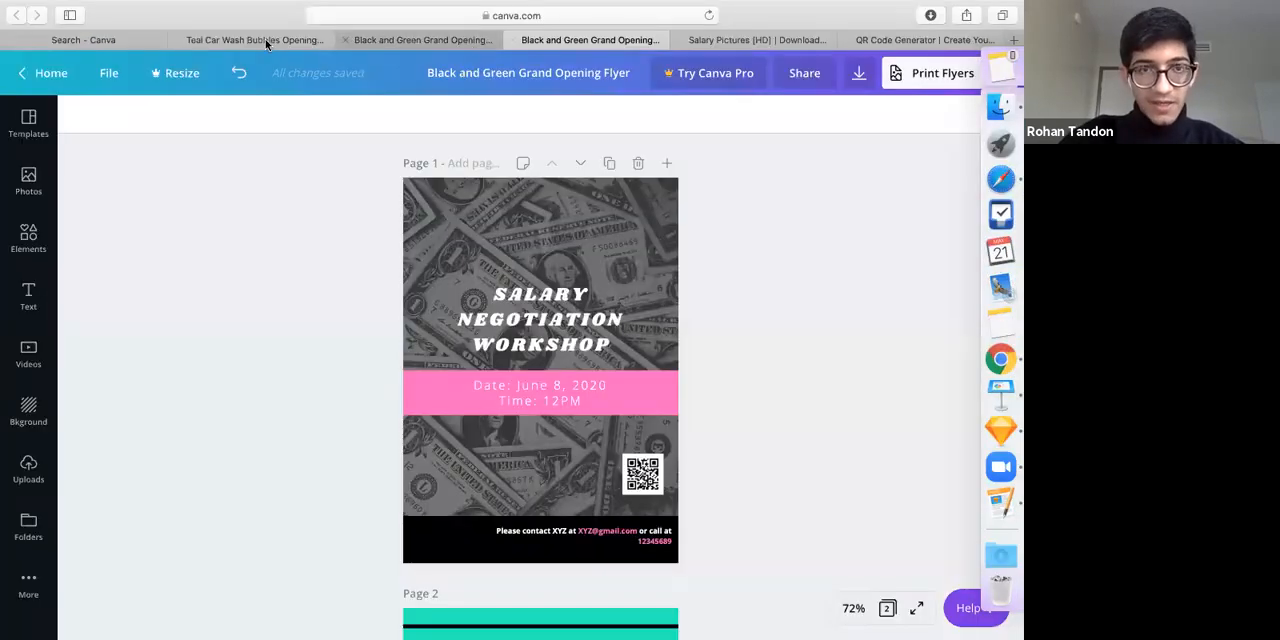
Close the Teal Car Wash tab and a Black and Green flyer tab, and search Canva's home page for Facebook Ad templates
{"action": "left_click", "coordinate": [173, 40]}
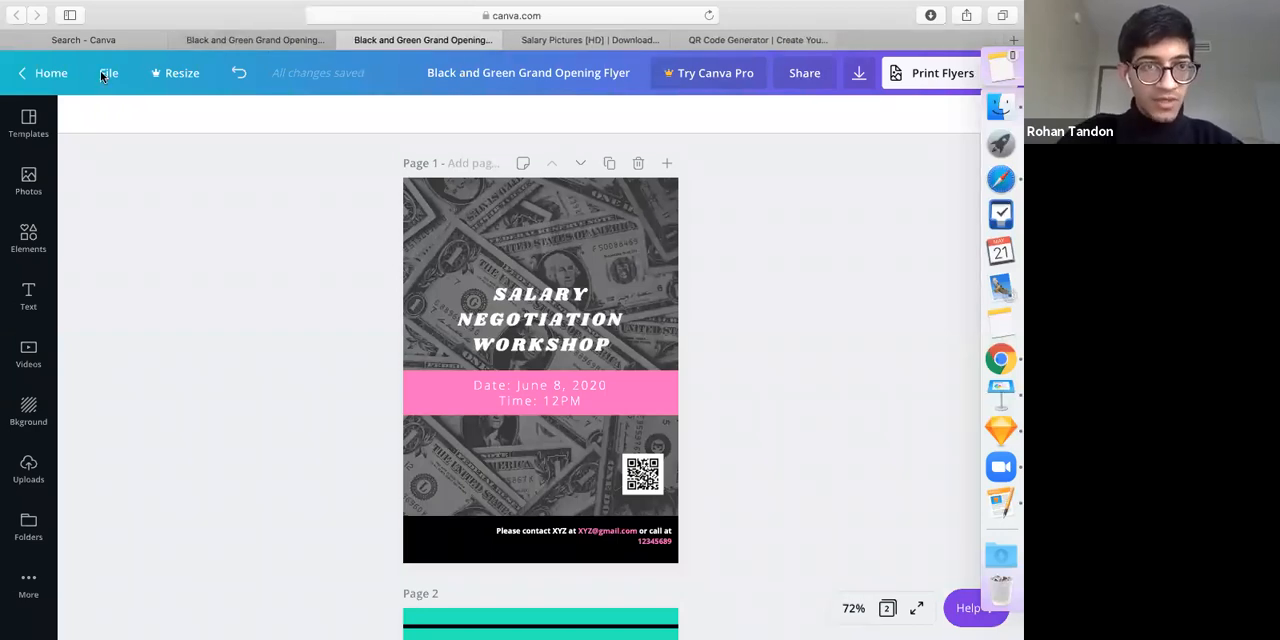
{"action": "key", "text": "super+w"}
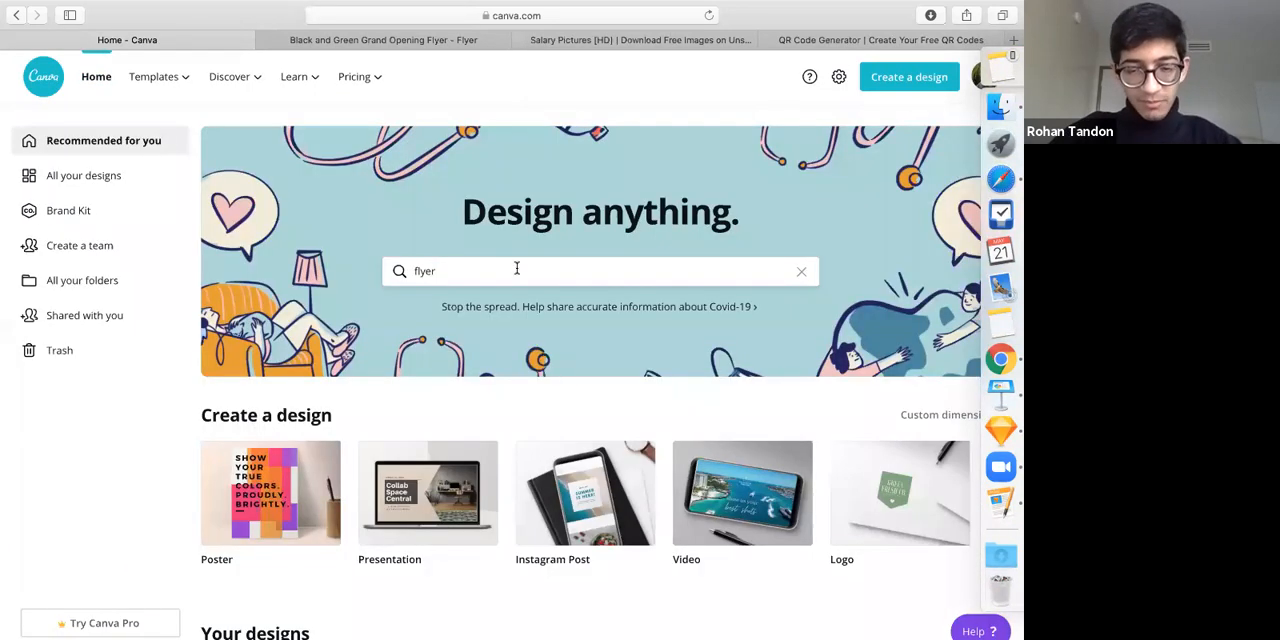
{"action": "double_click", "coordinate": [517, 268]}
{"action": "type", "text": "facebook"}
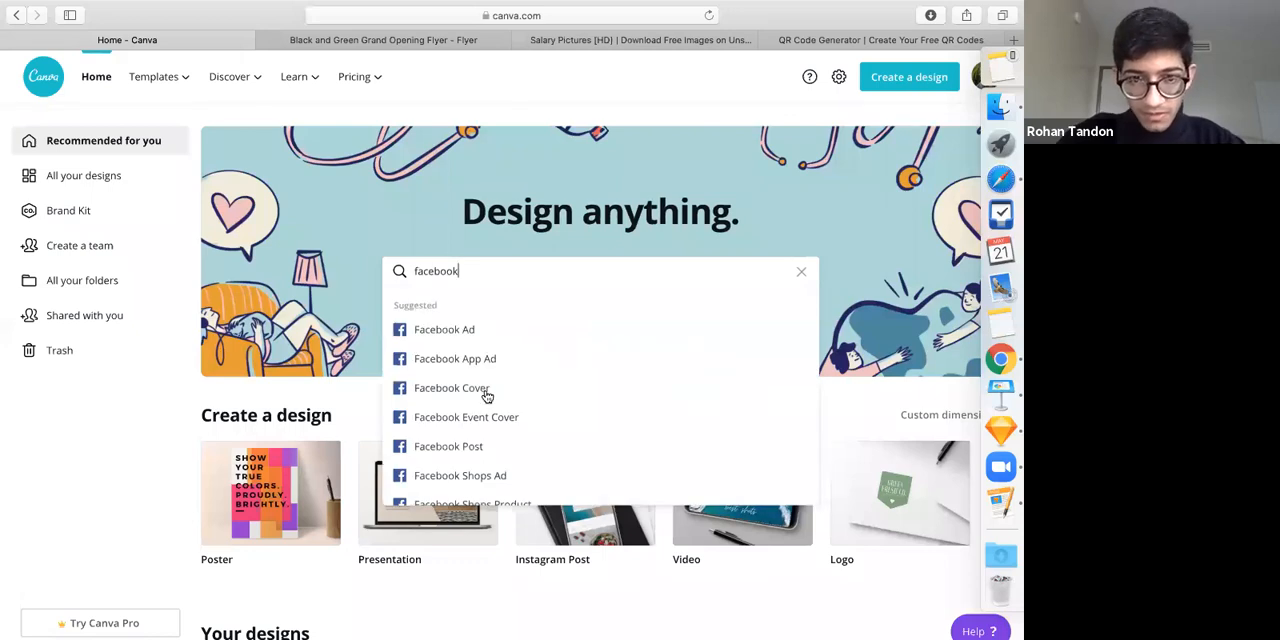
{"action": "left_click", "coordinate": [456, 335]}
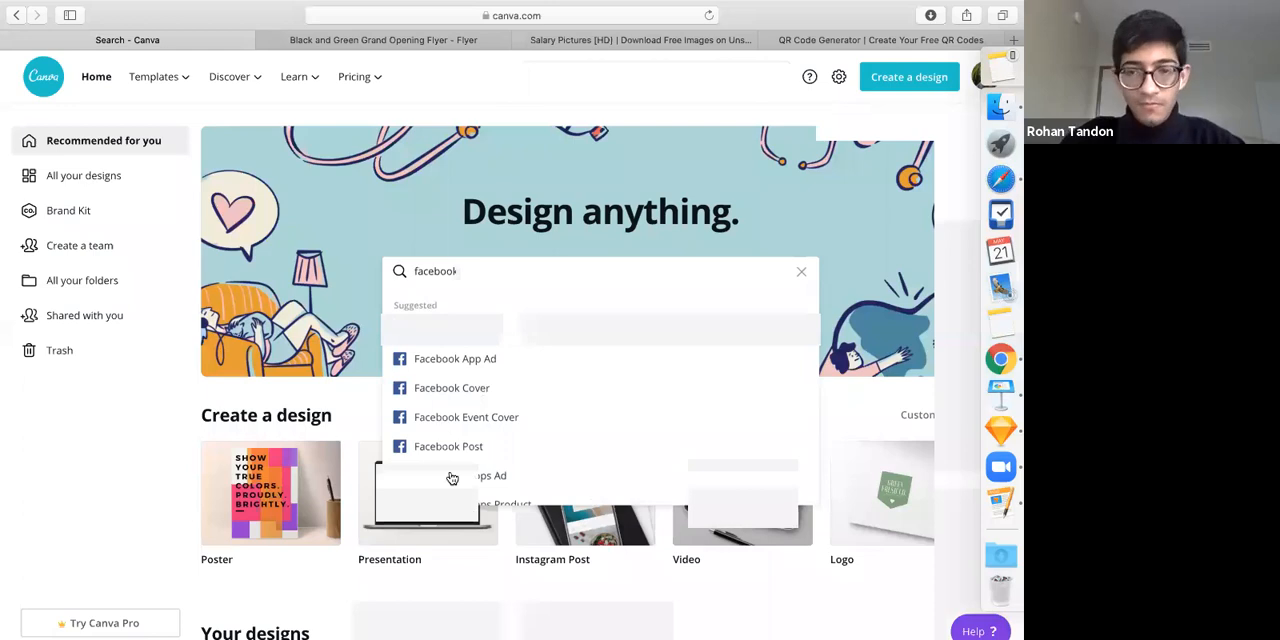
{"action": "scroll", "coordinate": [327, 289], "scroll_direction": "down", "scroll_amount": 1}
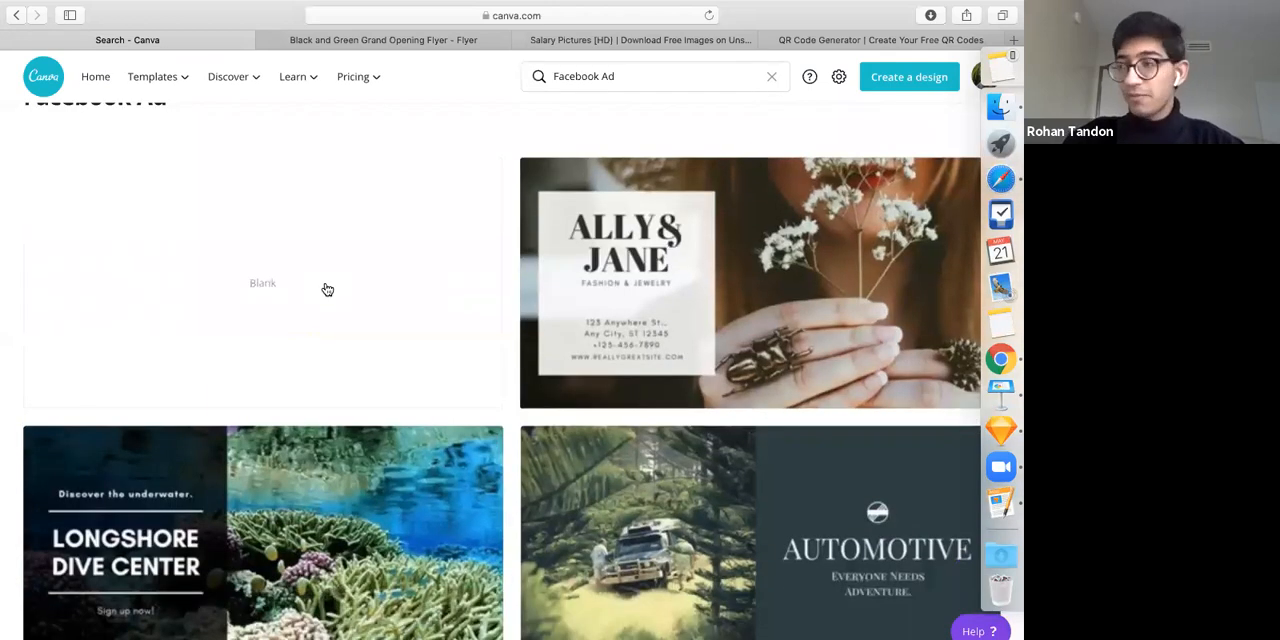
Create a blank Facebook Ad design and fill its background with the dark blue default color
{"action": "left_click", "coordinate": [386, 266]}
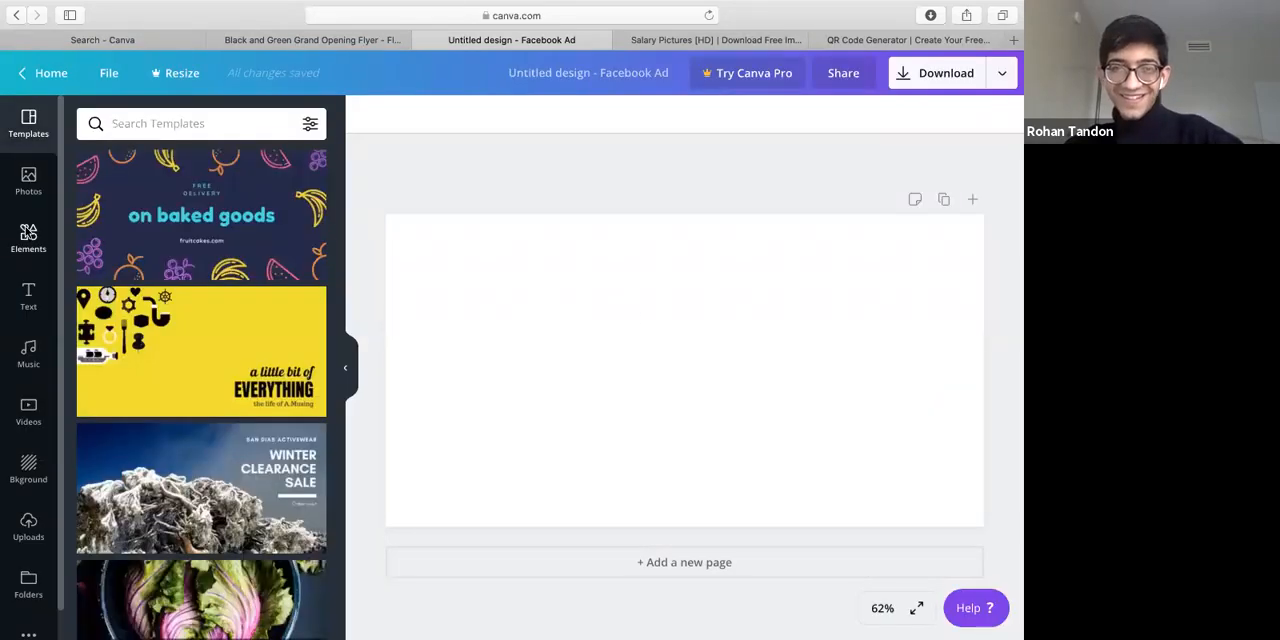
{"action": "left_click", "coordinate": [28, 238]}
{"action": "left_click", "coordinate": [634, 314]}
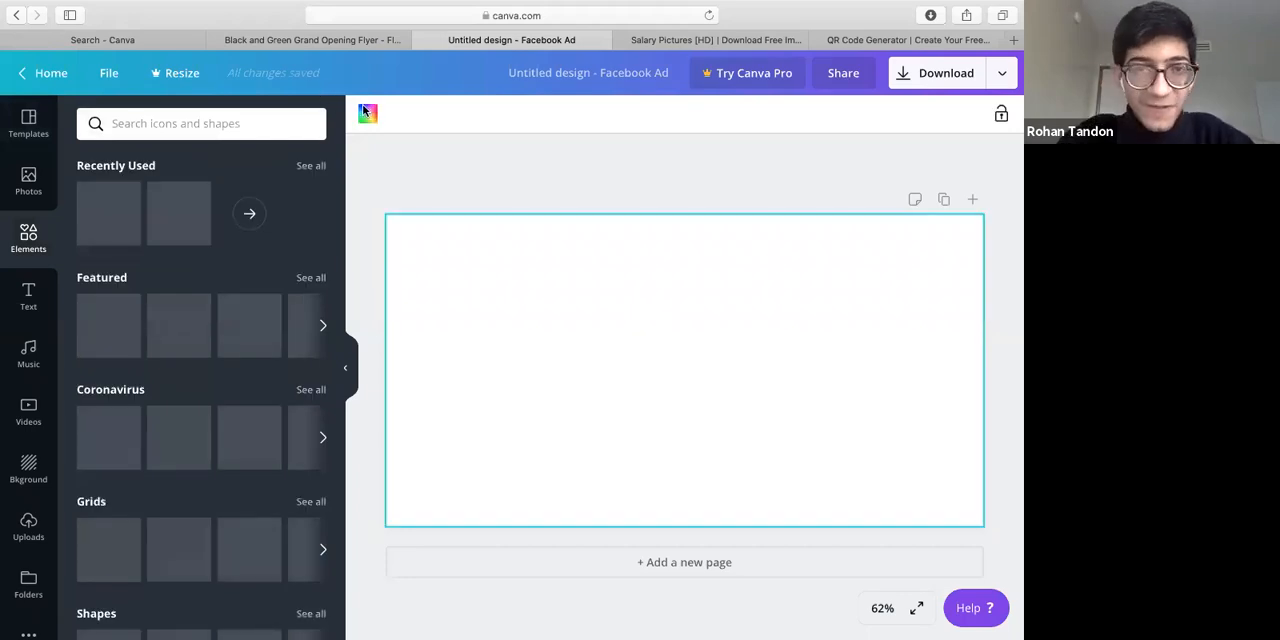
{"action": "left_click", "coordinate": [367, 114]}
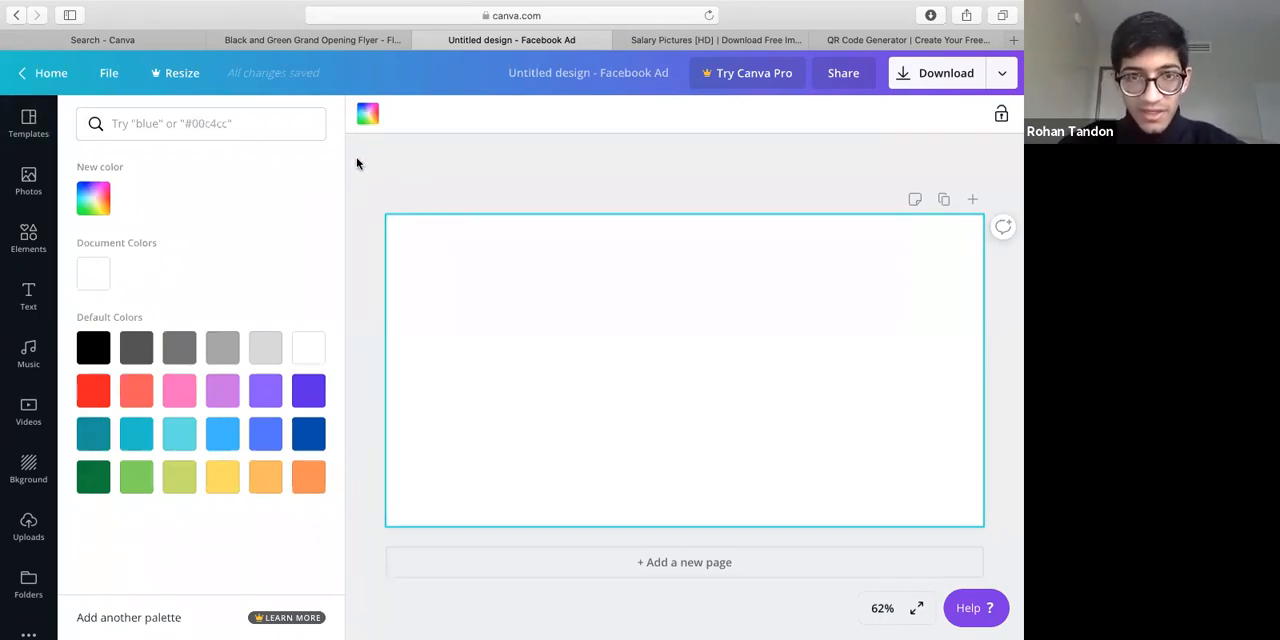
{"action": "left_click", "coordinate": [369, 114]}
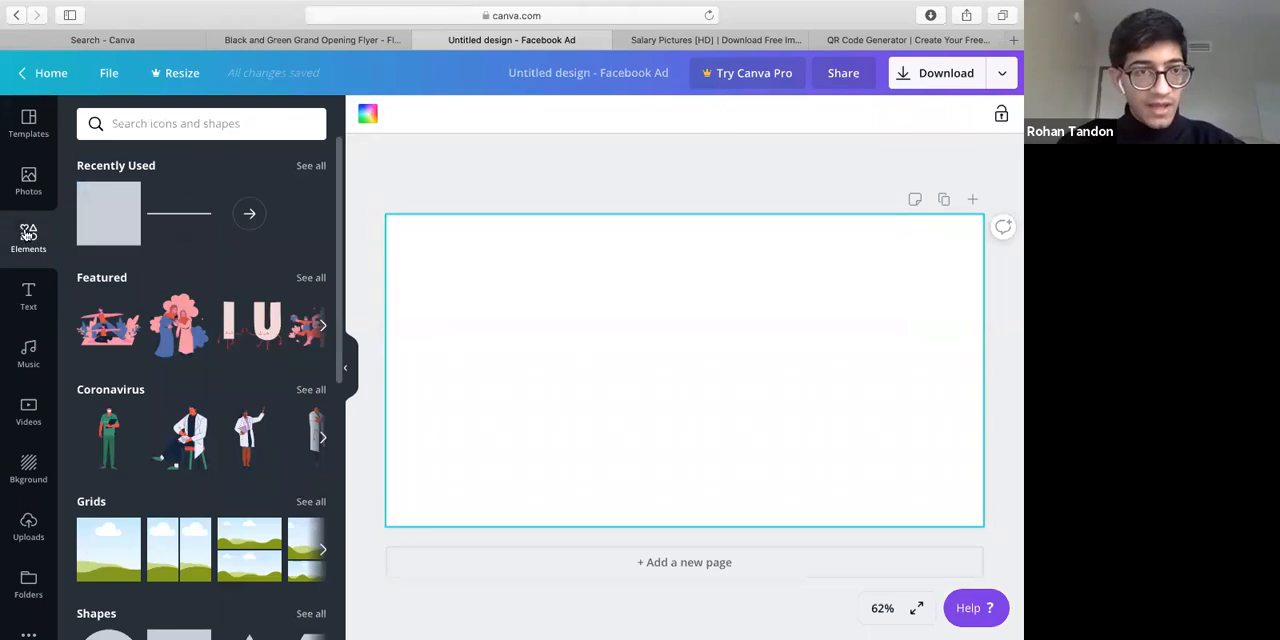
{"action": "left_click", "coordinate": [367, 114]}
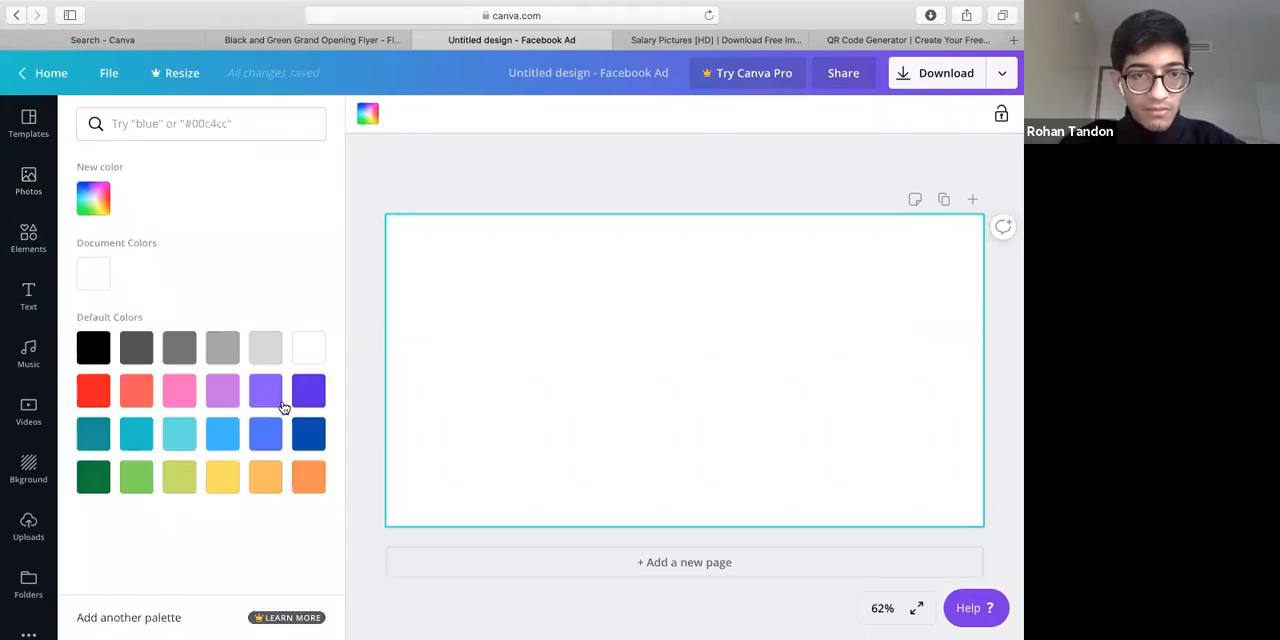
{"action": "left_click", "coordinate": [308, 433]}
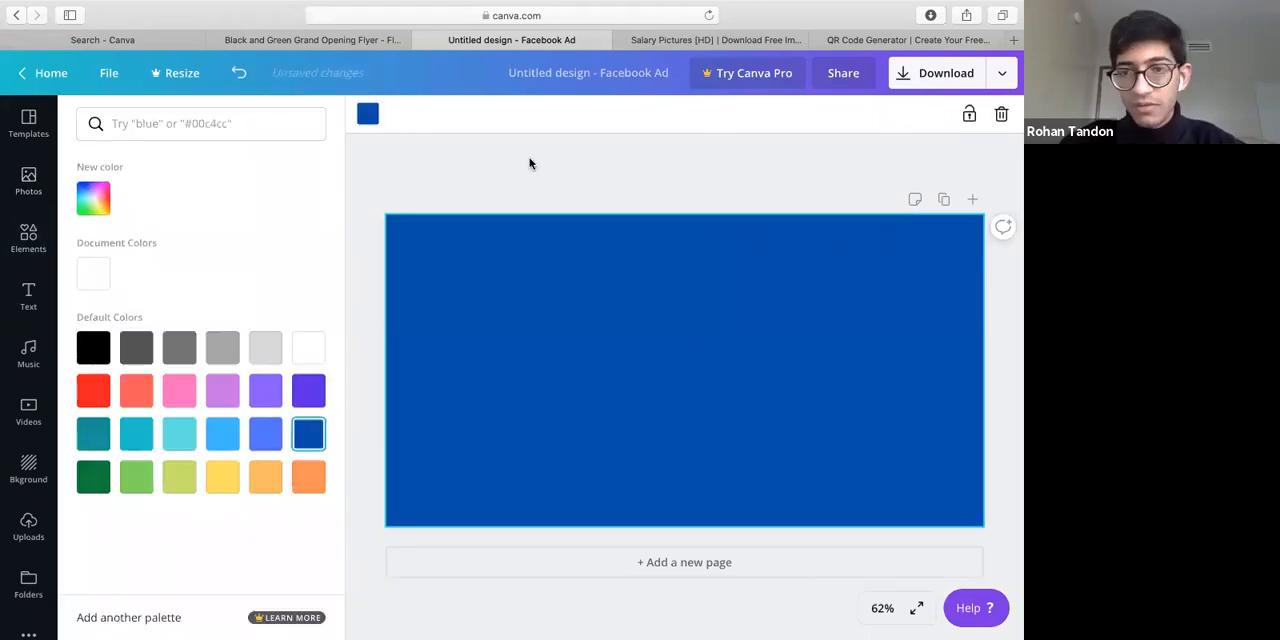
{"action": "left_click", "coordinate": [529, 157]}
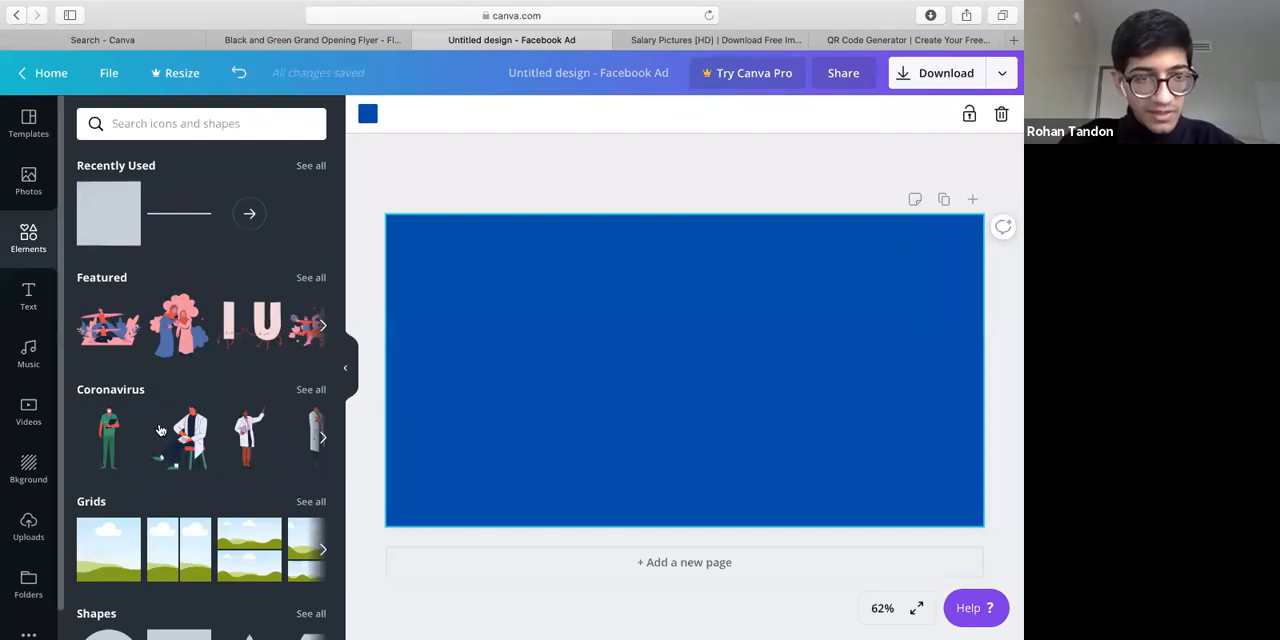
Add a triangle shape, enlarge it beyond the page and position it so its slanted edge cuts diagonally across the right part
{"action": "scroll", "coordinate": [250, 388], "scroll_direction": "down", "scroll_amount": 5}
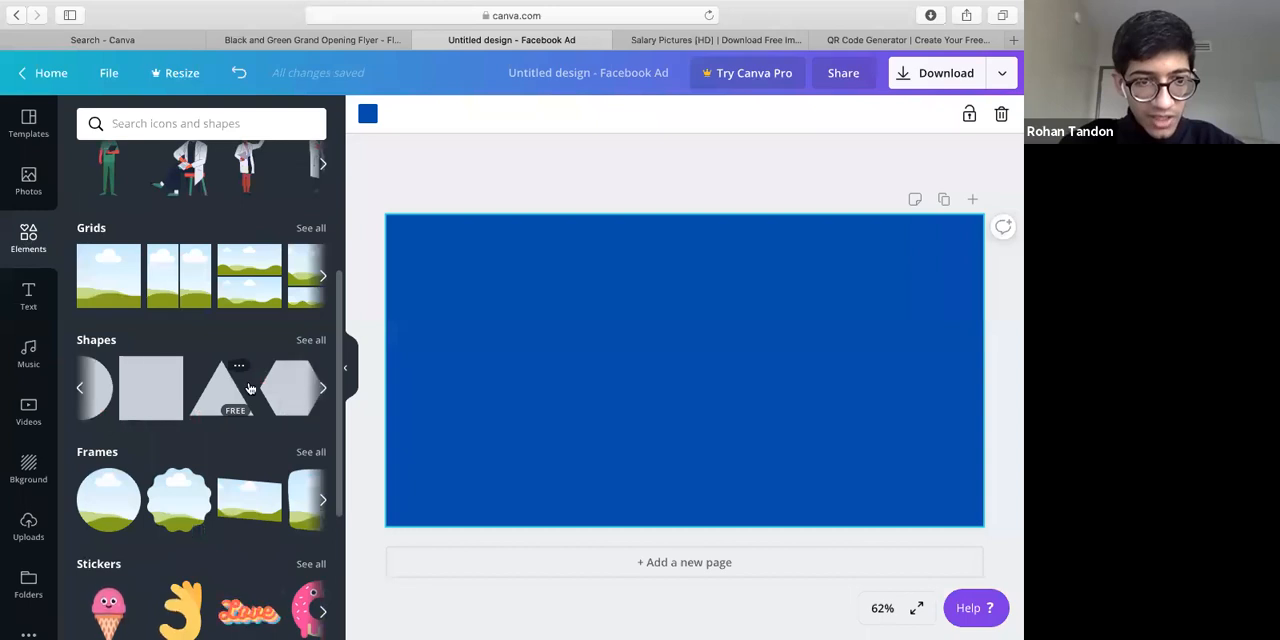
{"action": "left_click", "coordinate": [212, 400]}
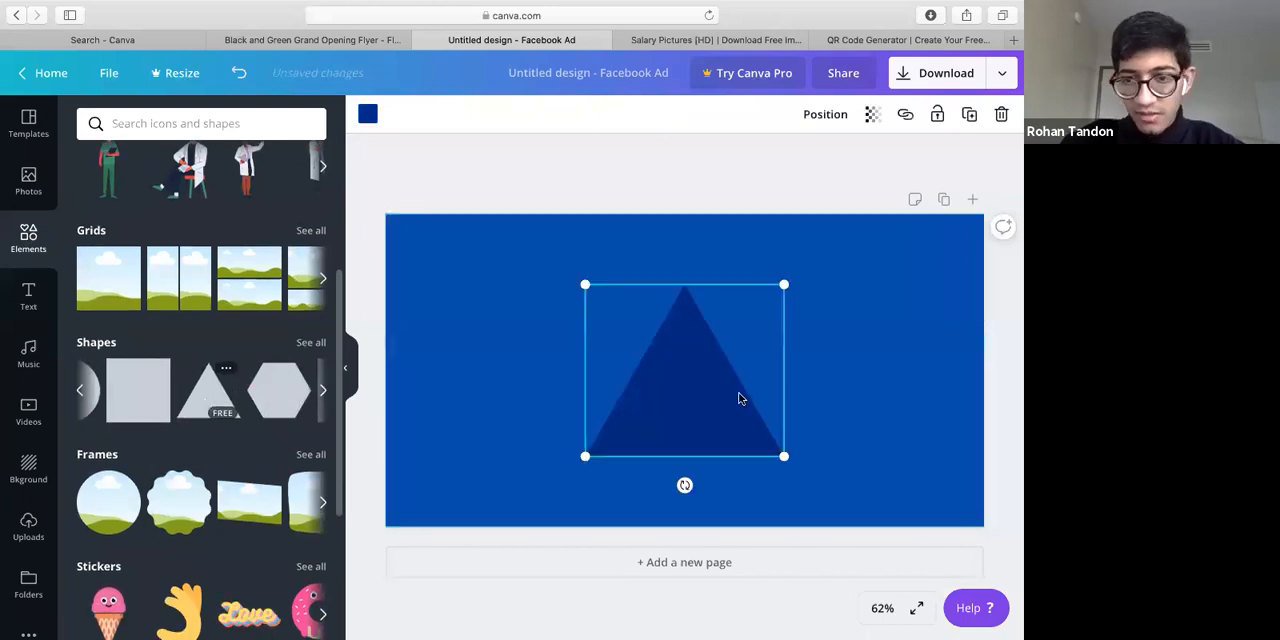
{"action": "left_click_drag", "start_coordinate": [739, 399], "coordinate": [877, 490]}
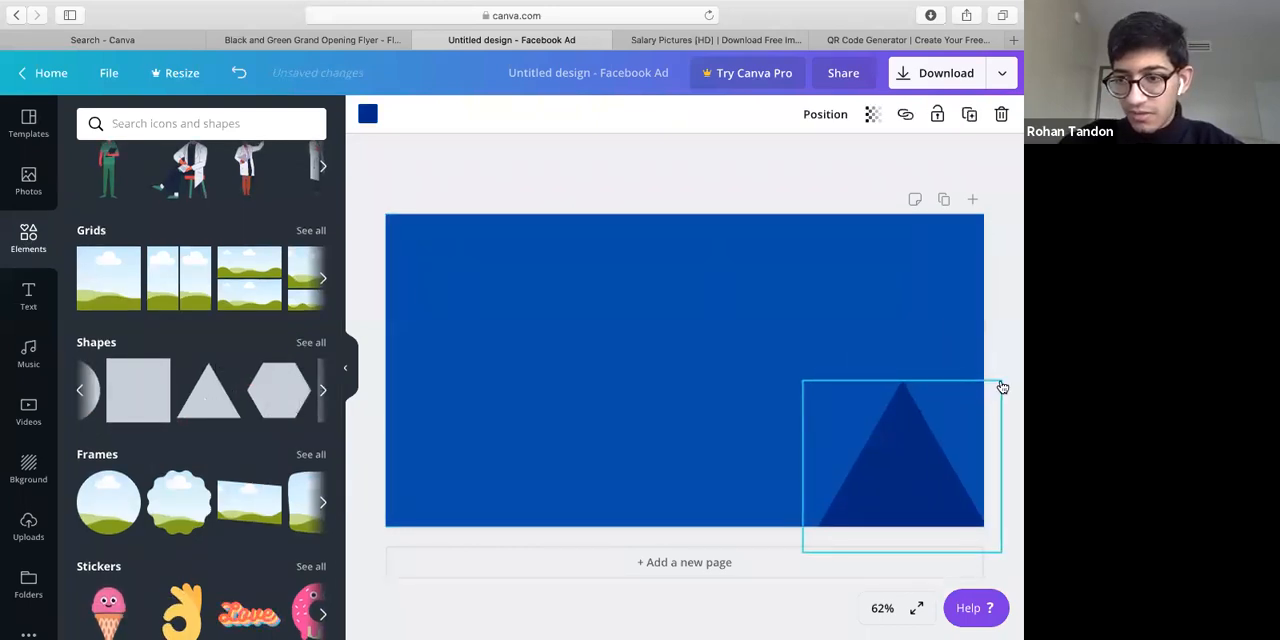
{"action": "left_click_drag", "start_coordinate": [1002, 387], "coordinate": [995, 380]}
{"action": "left_click_drag", "start_coordinate": [1013, 197], "coordinate": [1013, 148]}
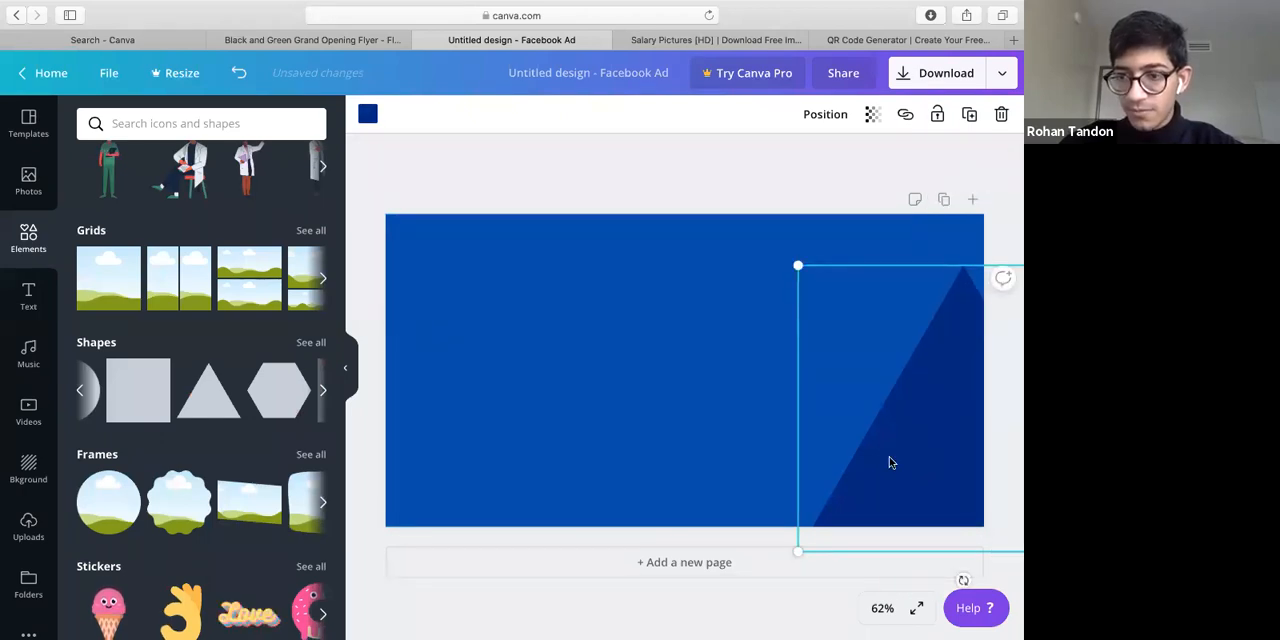
{"action": "left_click_drag", "start_coordinate": [835, 448], "coordinate": [741, 428]}
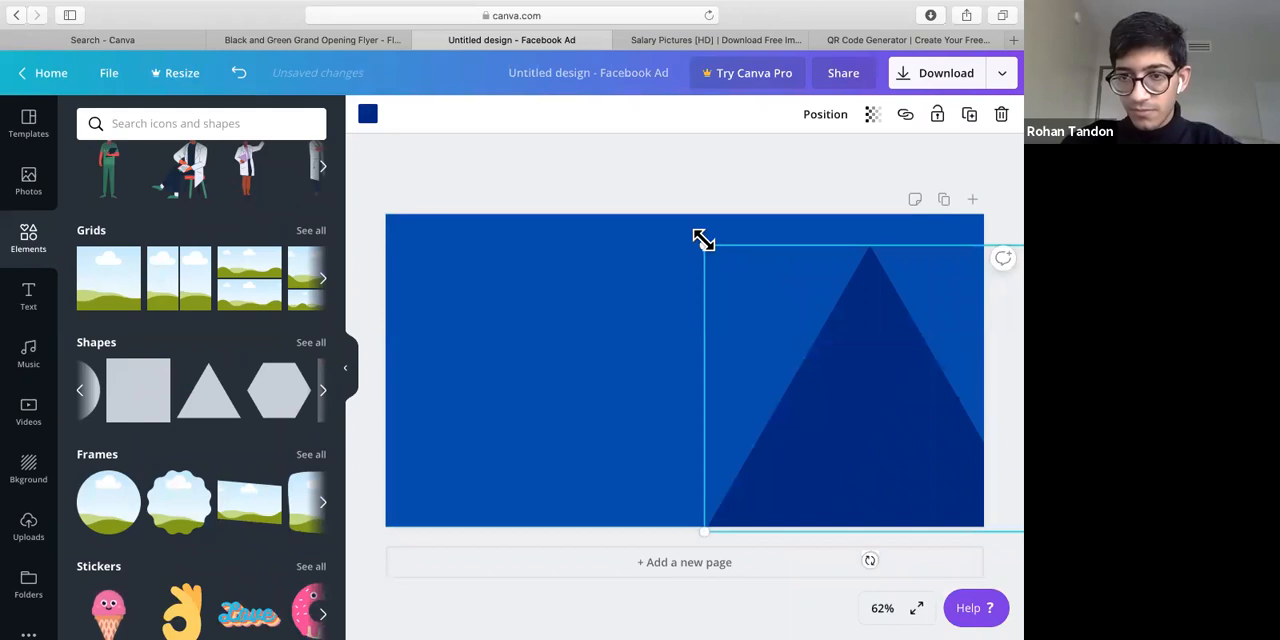
{"action": "left_click_drag", "start_coordinate": [704, 245], "coordinate": [496, 160]}
{"action": "left_click_drag", "start_coordinate": [748, 350], "coordinate": [912, 349]}
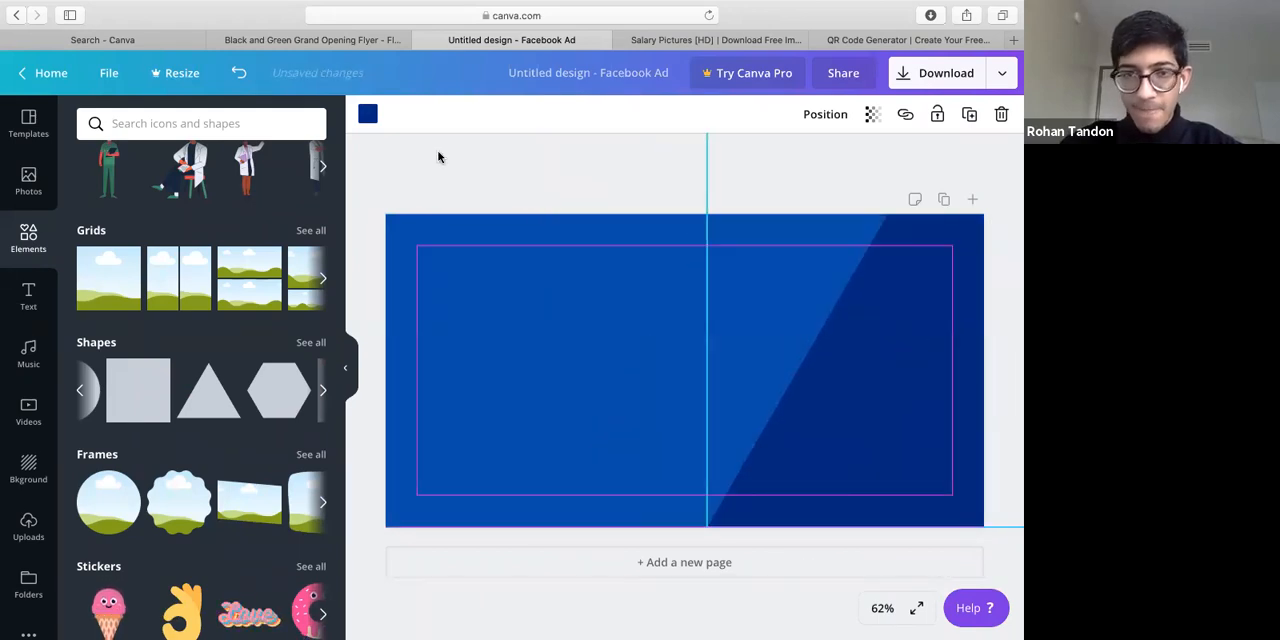
Recolor the large triangle with the light green default color and deselect it
{"action": "left_click", "coordinate": [367, 116]}
{"action": "left_click", "coordinate": [130, 487]}
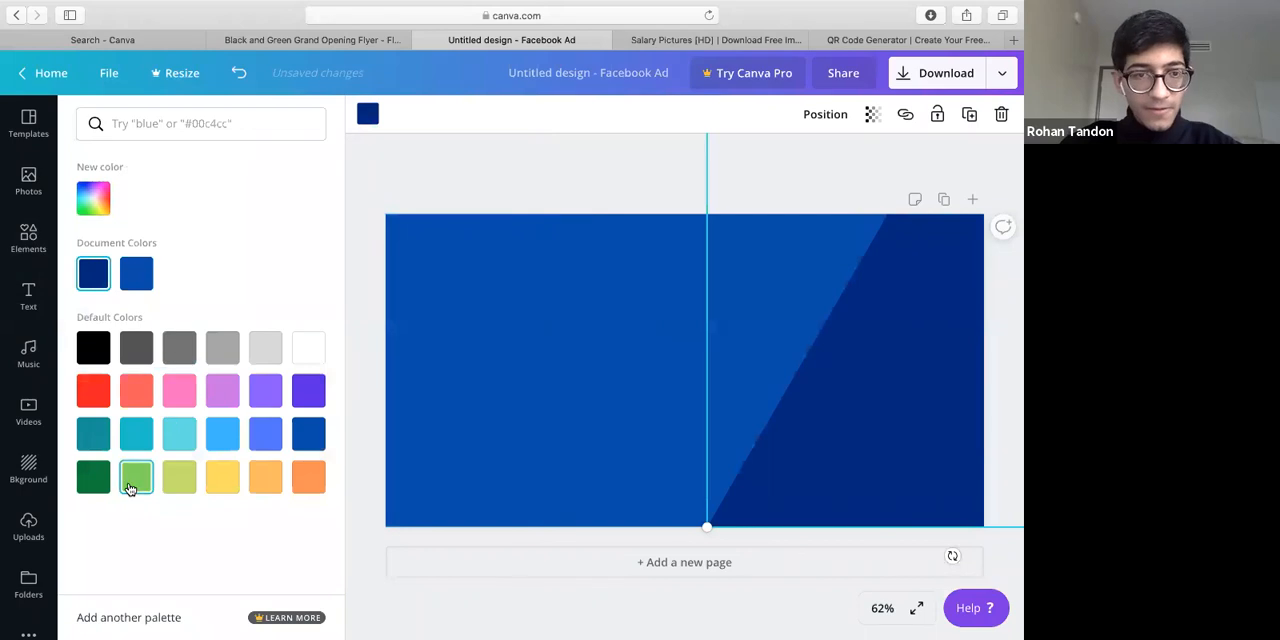
{"action": "left_click", "coordinate": [563, 178]}
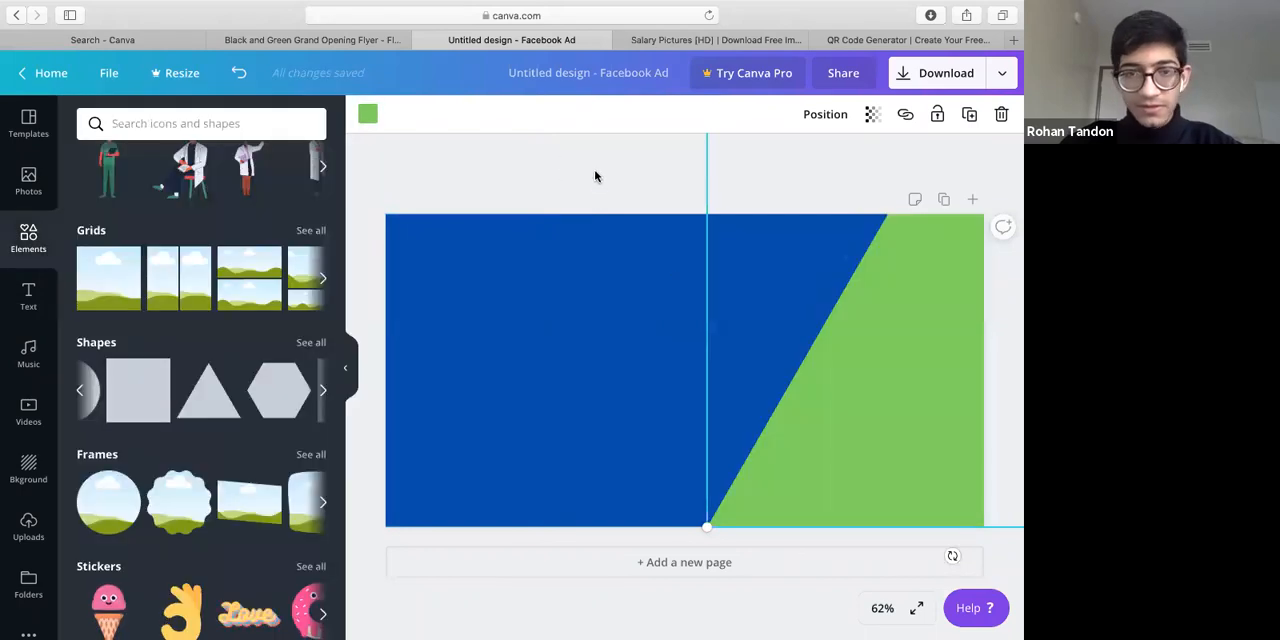
{"action": "left_click", "coordinate": [382, 323]}
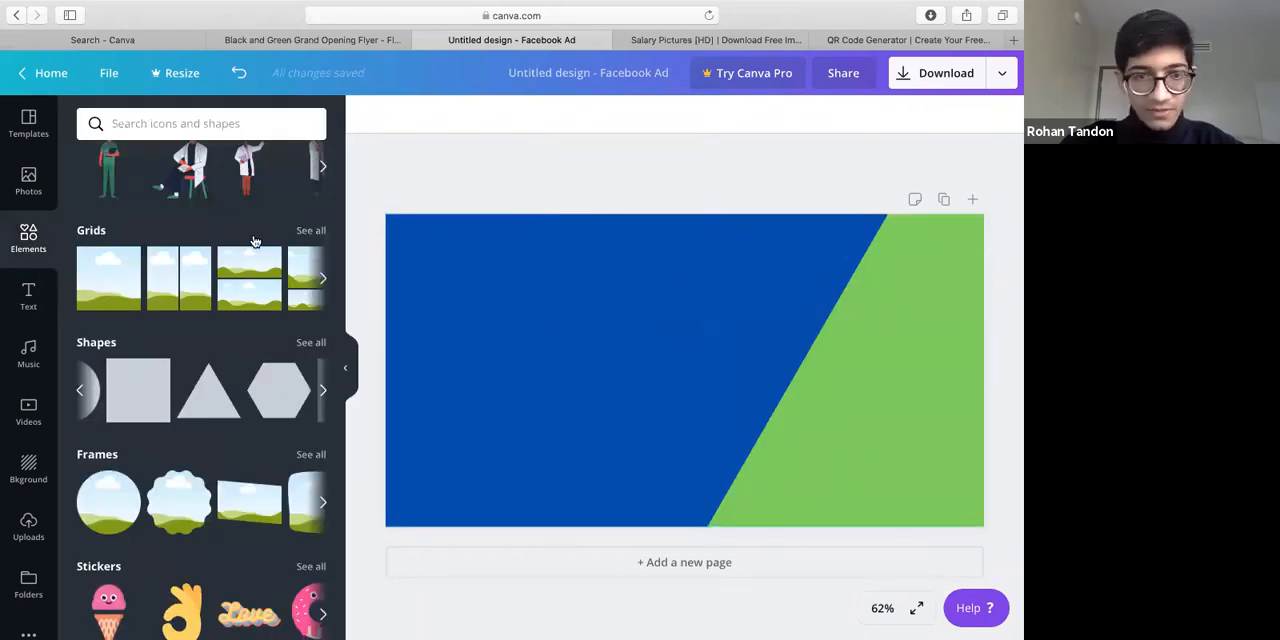
Add a heading in the upper-left area of the blue background reading "We continue to Serve"
{"action": "left_click", "coordinate": [20, 302]}
{"action": "left_click", "coordinate": [188, 201]}
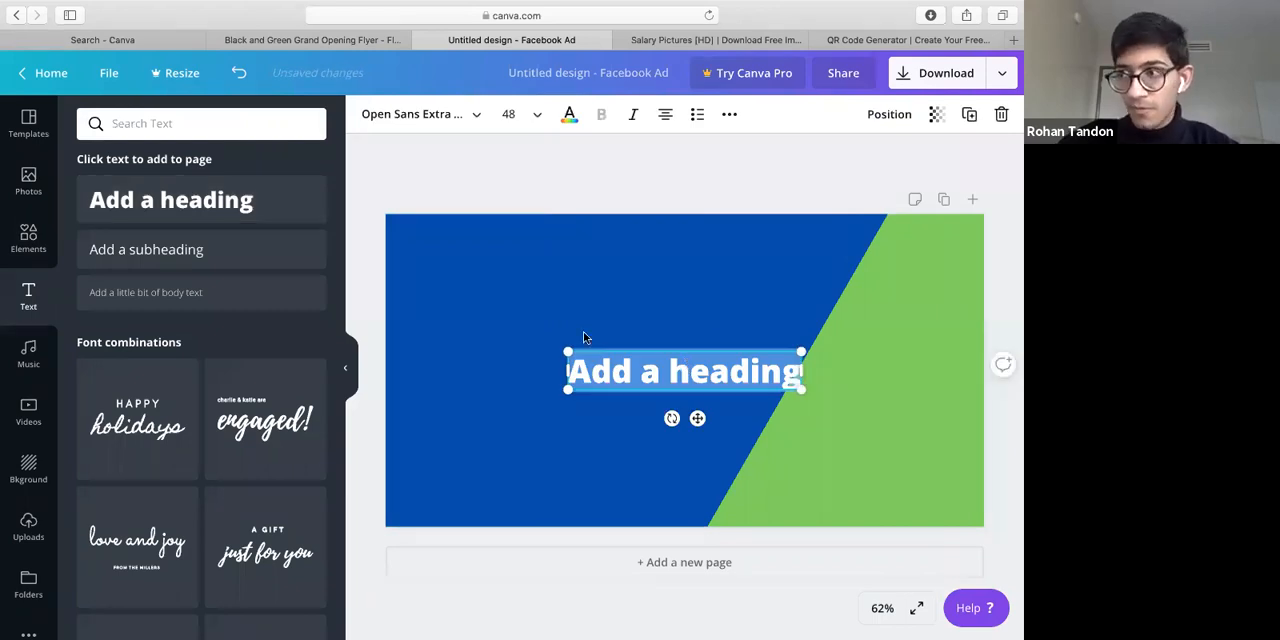
{"action": "left_click_drag", "start_coordinate": [690, 375], "coordinate": [542, 311]}
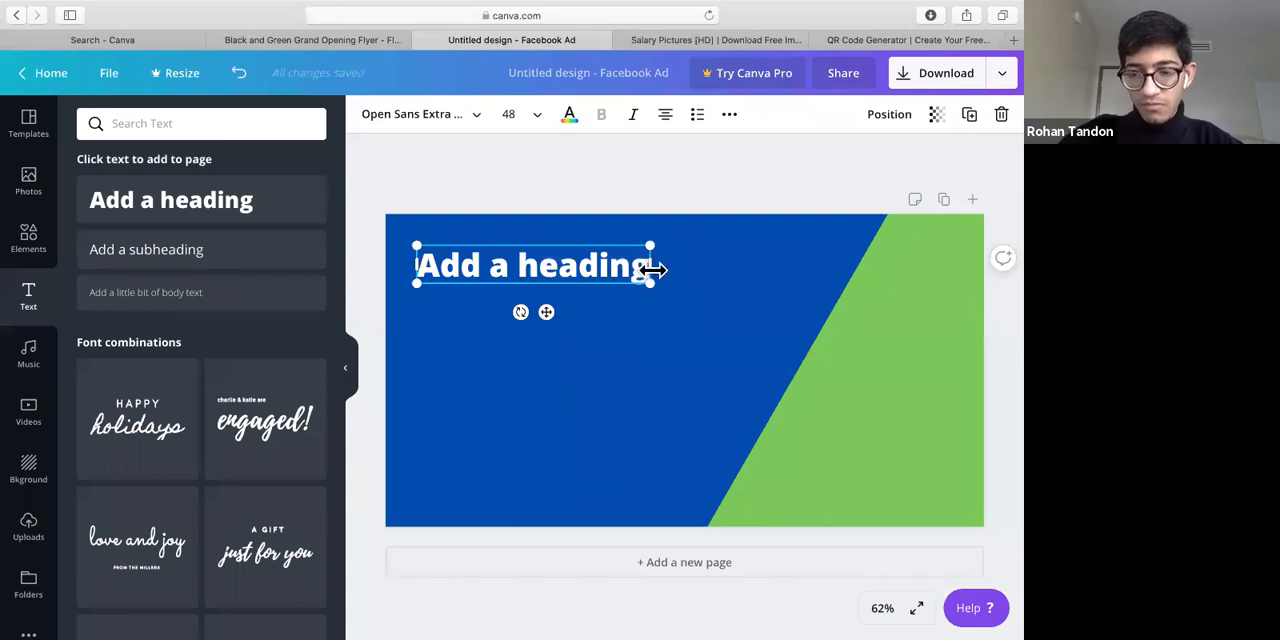
{"action": "key", "text": "BackSpace"}
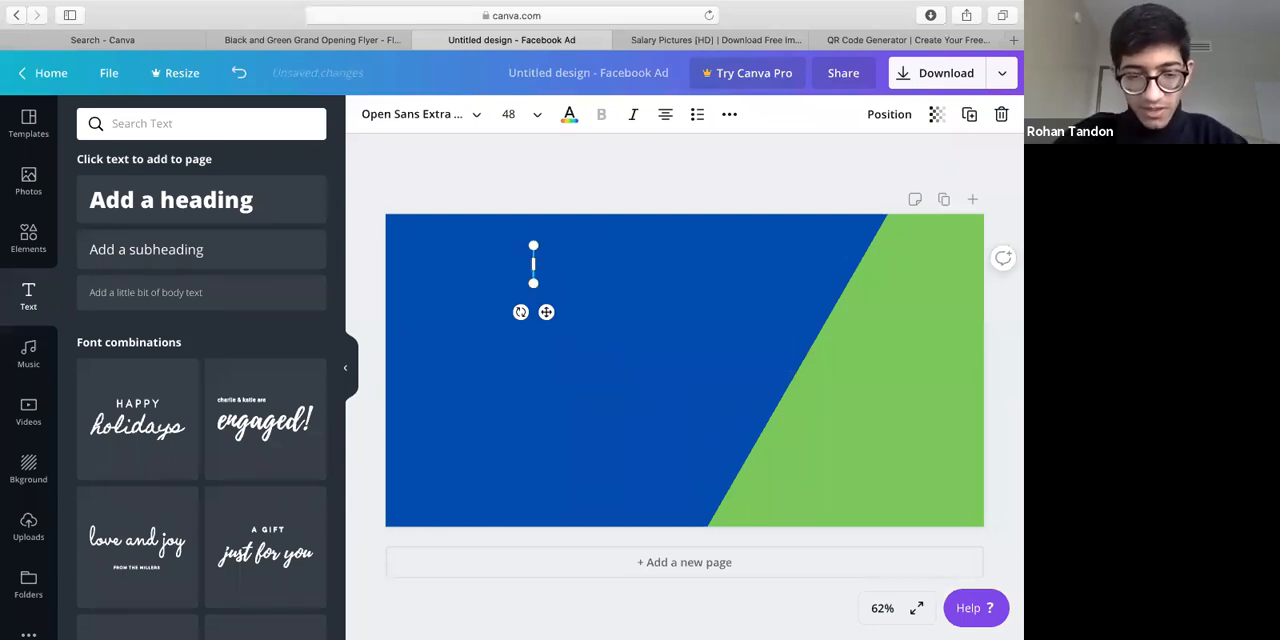
{"action": "type", "text": "We con"}
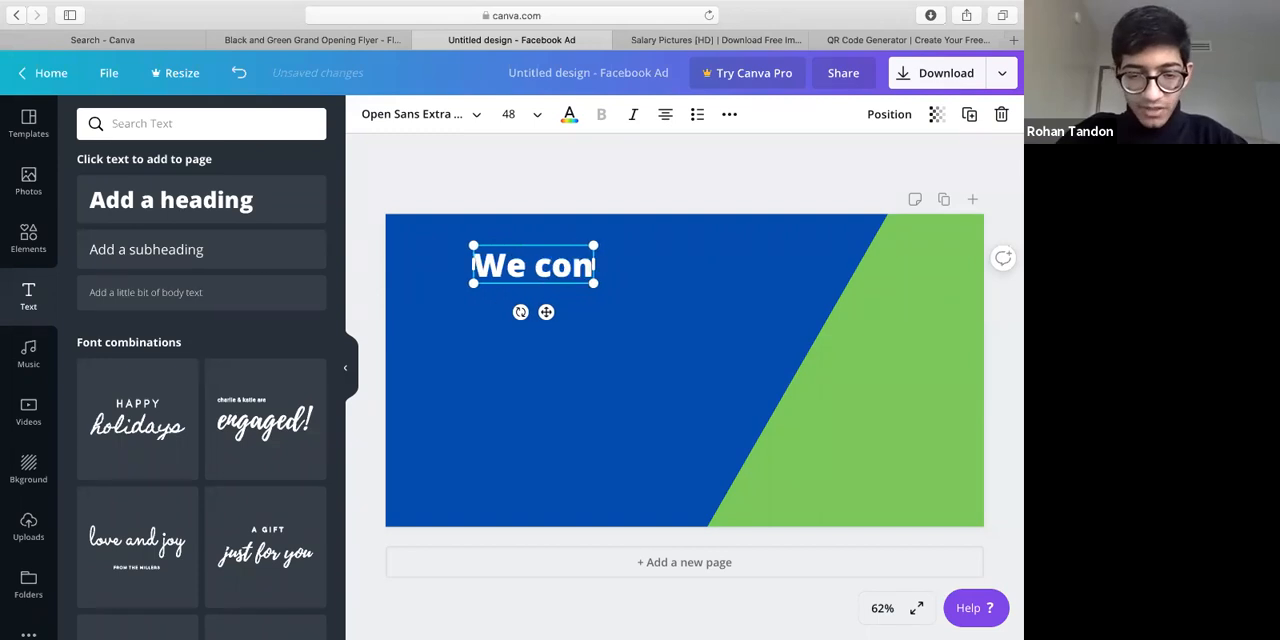
{"action": "type", "text": "tinue to SErve"}
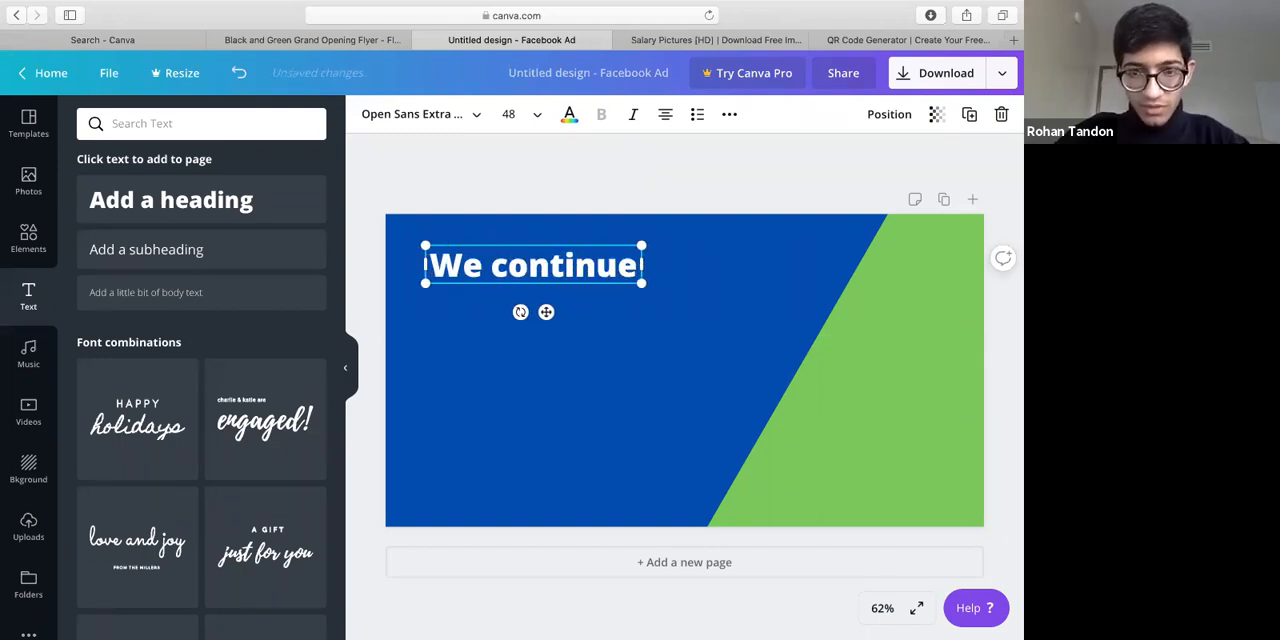
{"action": "left_click", "coordinate": [502, 349]}
{"action": "left_click", "coordinate": [622, 382]}
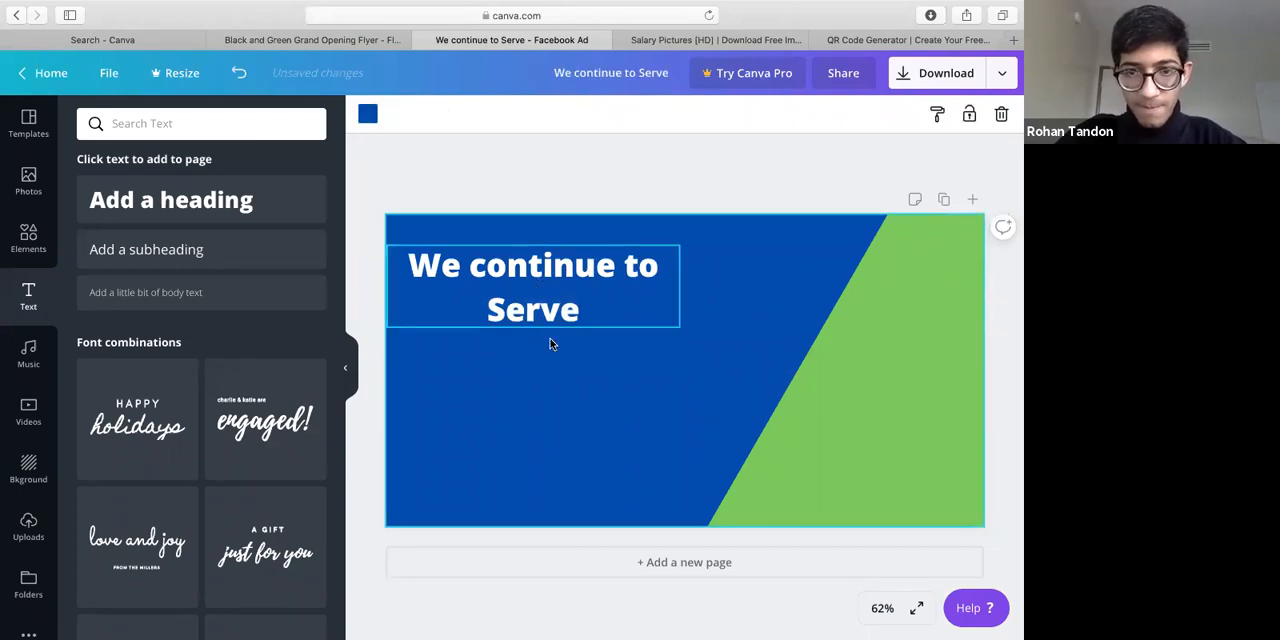
Left-align the heading text and shift it slightly inward from the page's left edge
{"action": "left_click", "coordinate": [556, 318]}
{"action": "left_click", "coordinate": [665, 115]}
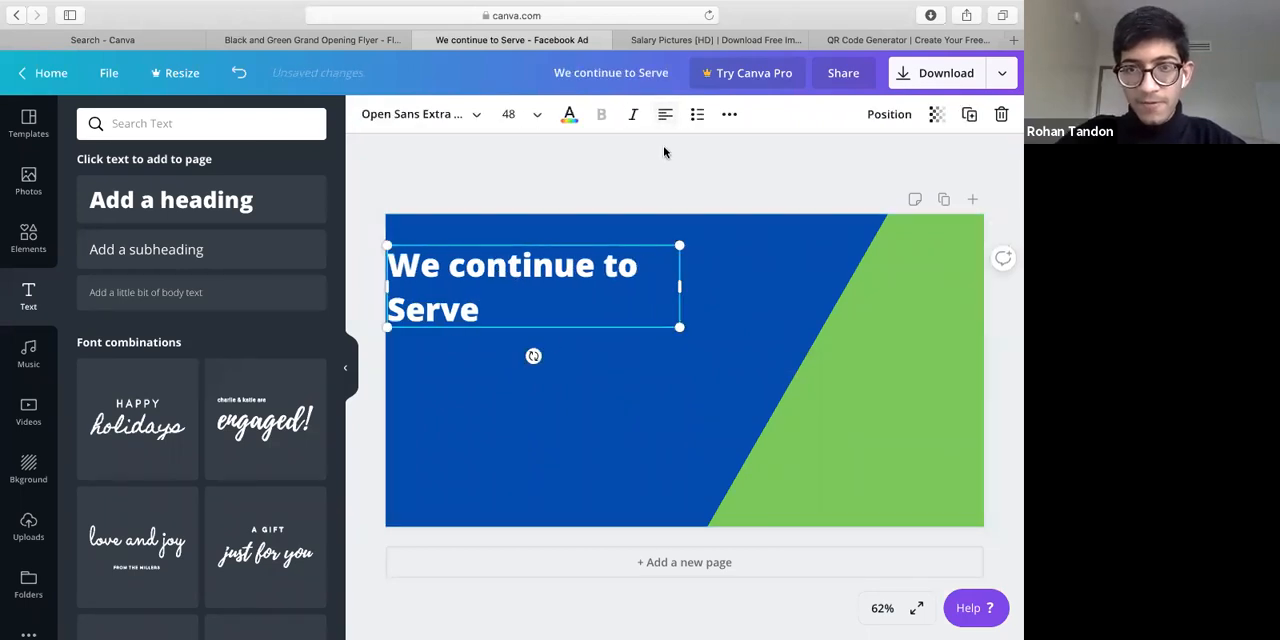
{"action": "left_click_drag", "start_coordinate": [588, 294], "coordinate": [620, 296]}
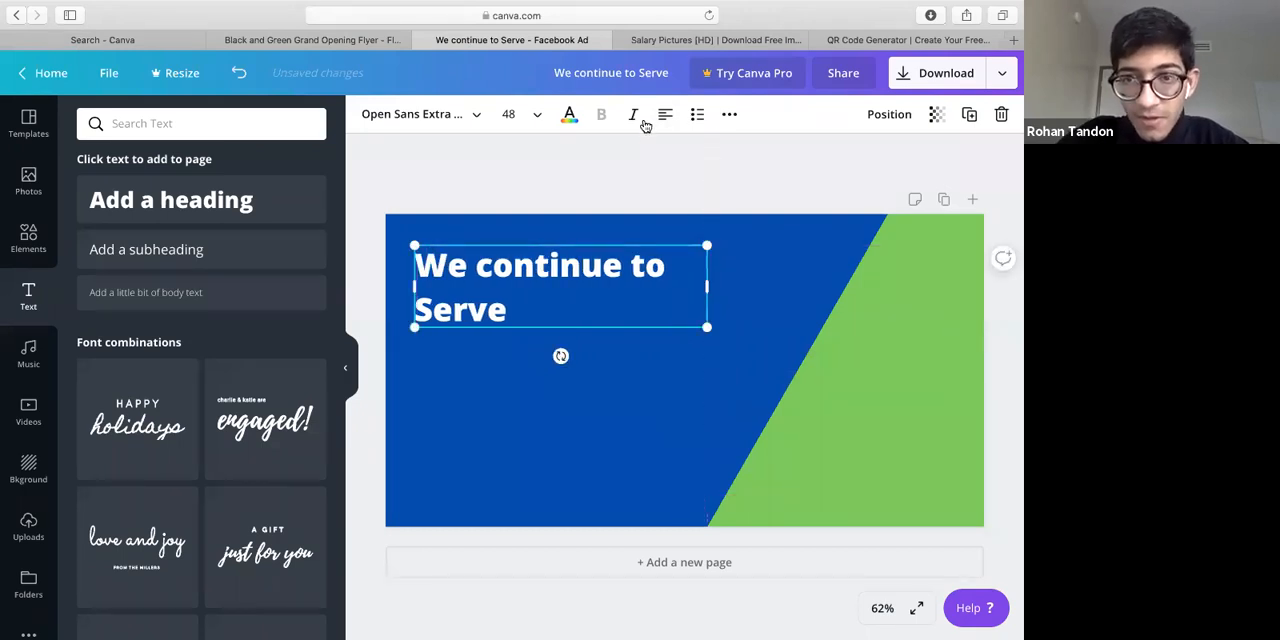
{"action": "left_click_drag", "start_coordinate": [558, 300], "coordinate": [550, 300]}
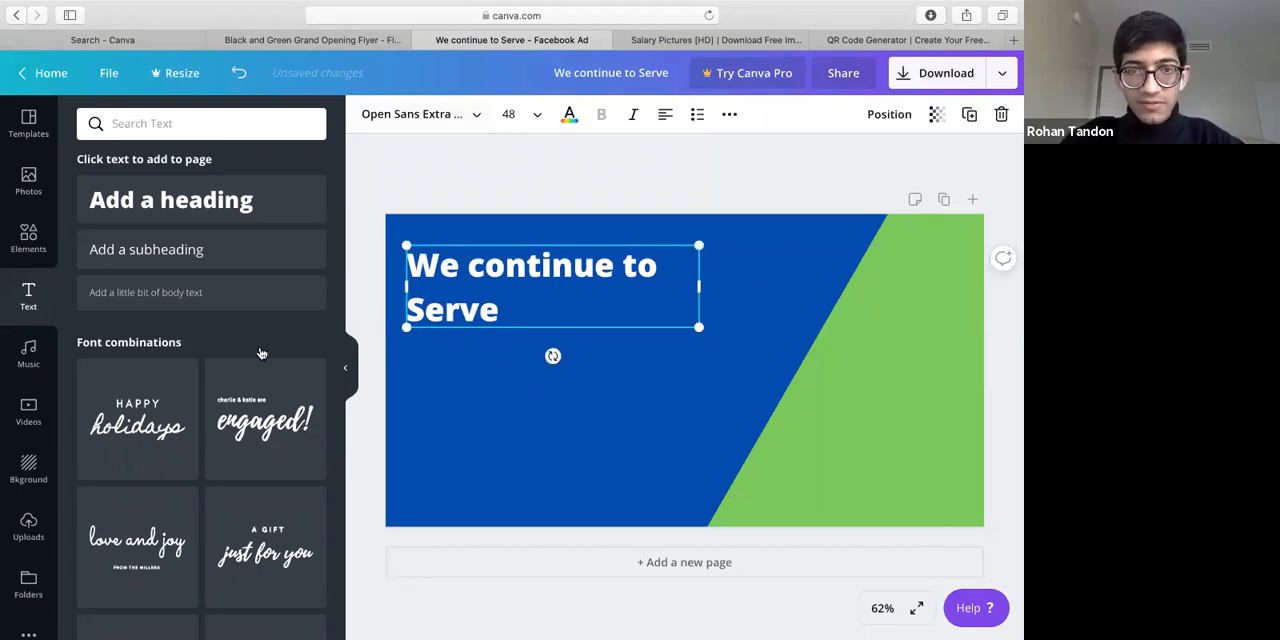
Change the heading's font to Lovelo and narrow its text box to fit the two lines
{"action": "left_click", "coordinate": [421, 115]}
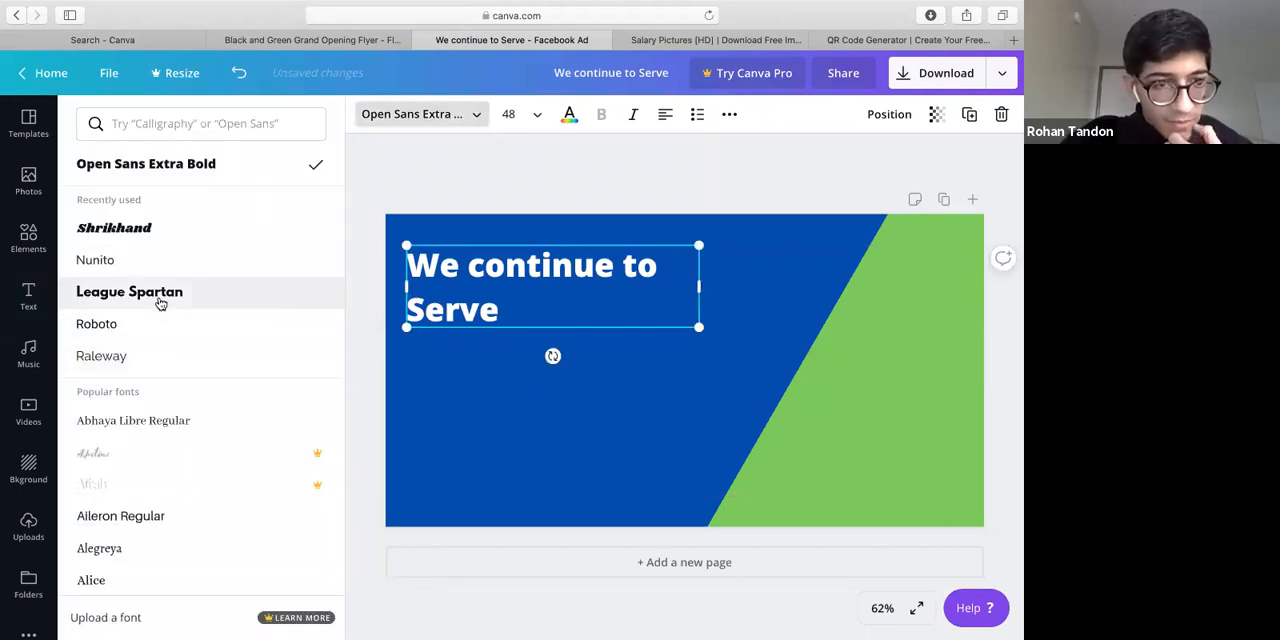
{"action": "left_click", "coordinate": [160, 303]}
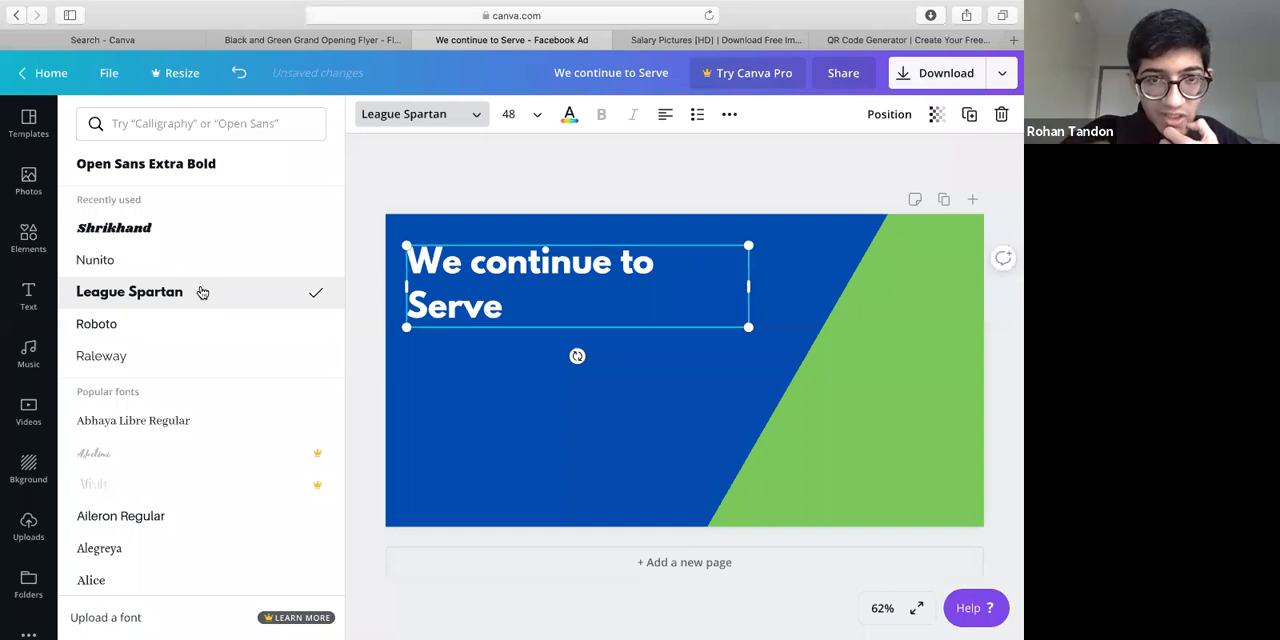
{"action": "scroll", "coordinate": [213, 509], "scroll_direction": "down", "scroll_amount": 10}
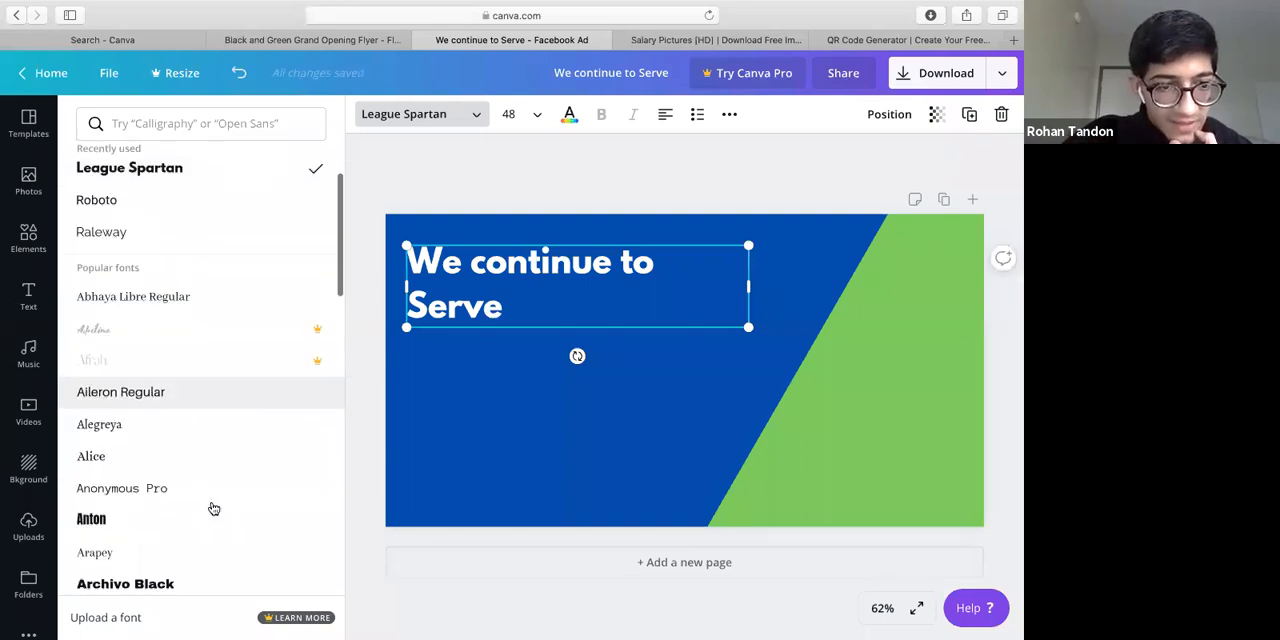
{"action": "scroll", "coordinate": [213, 509], "scroll_direction": "down", "scroll_amount": 15}
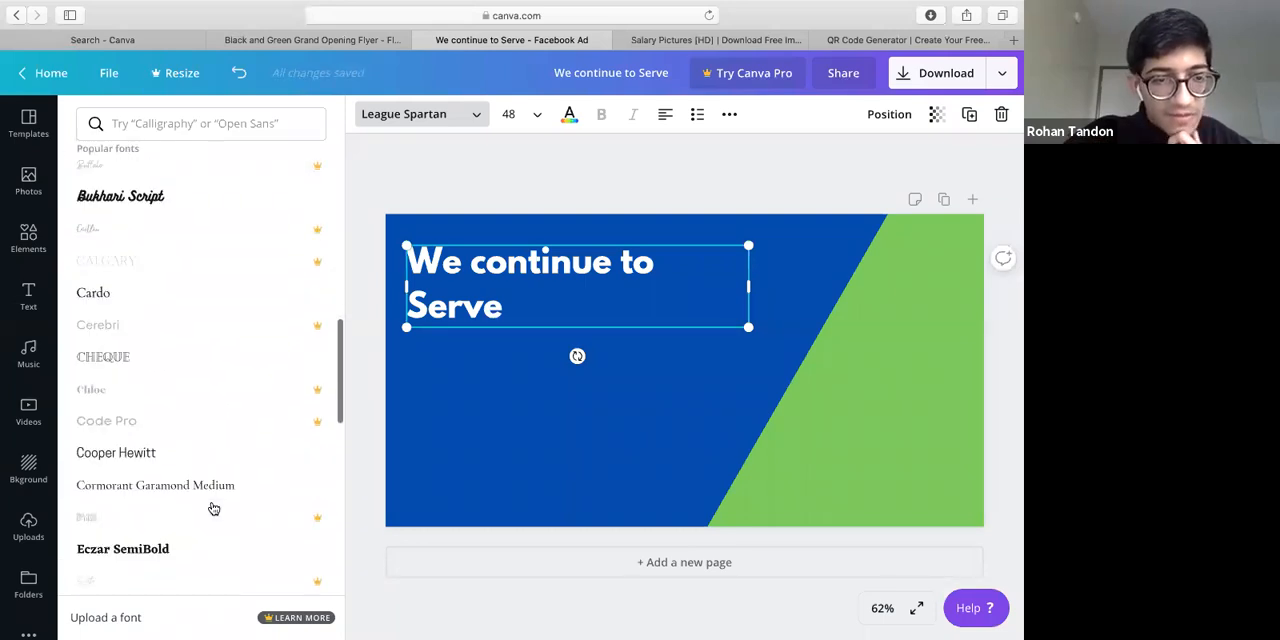
{"action": "scroll", "coordinate": [213, 509], "scroll_direction": "down", "scroll_amount": 15}
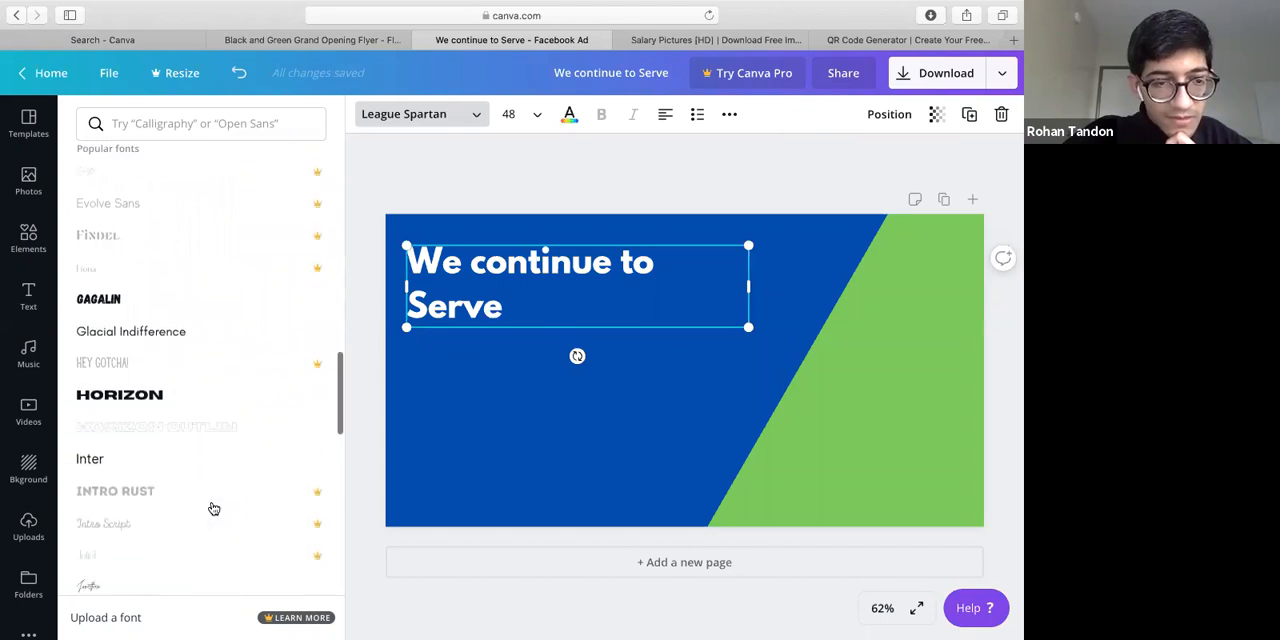
{"action": "left_click", "coordinate": [185, 413]}
{"action": "scroll", "coordinate": [155, 462], "scroll_direction": "down", "scroll_amount": 5}
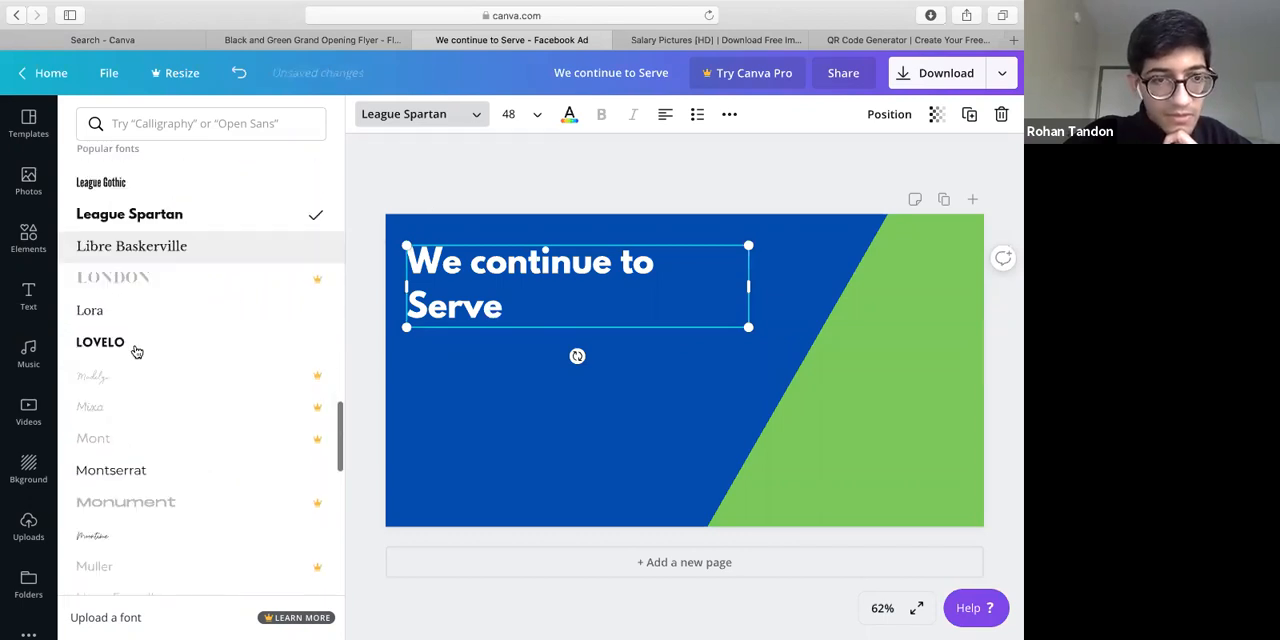
{"action": "left_click", "coordinate": [136, 350]}
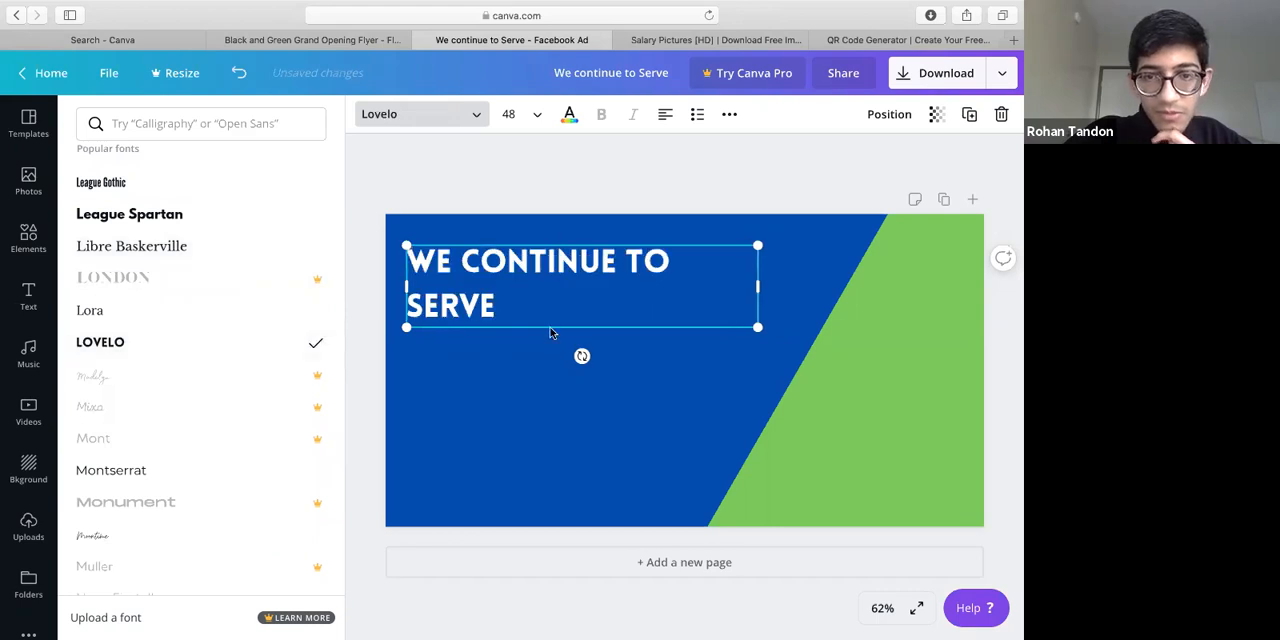
{"action": "left_click_drag", "start_coordinate": [757, 285], "coordinate": [700, 286]}
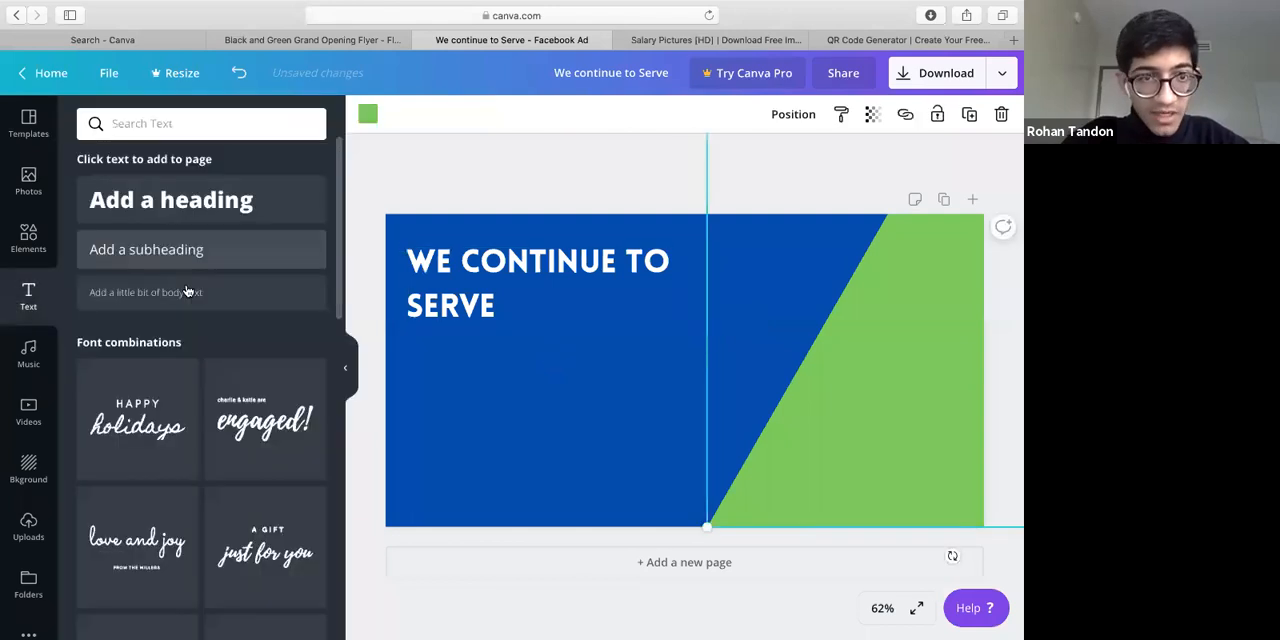
Add a subheading beneath the "We continue to Serve" heading reading "Our business remains open to serve"
{"action": "left_click_drag", "start_coordinate": [716, 371], "coordinate": [720, 372]}
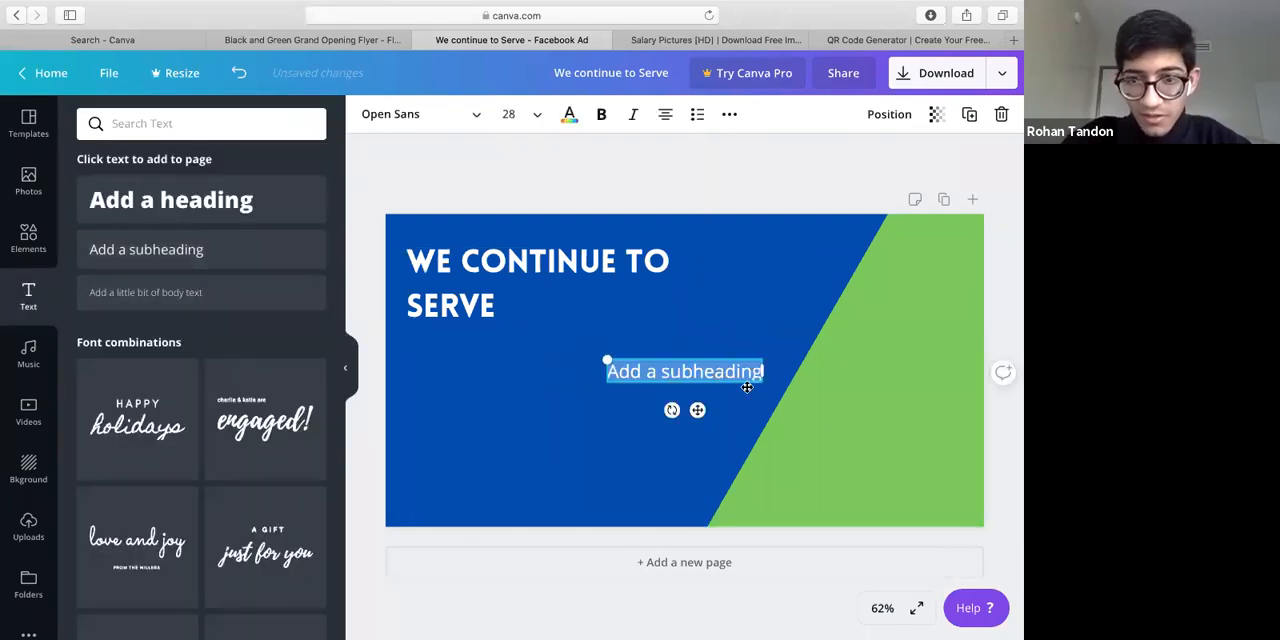
{"action": "left_click_drag", "start_coordinate": [542, 437], "coordinate": [497, 392]}
{"action": "key", "text": "BackSpace"}
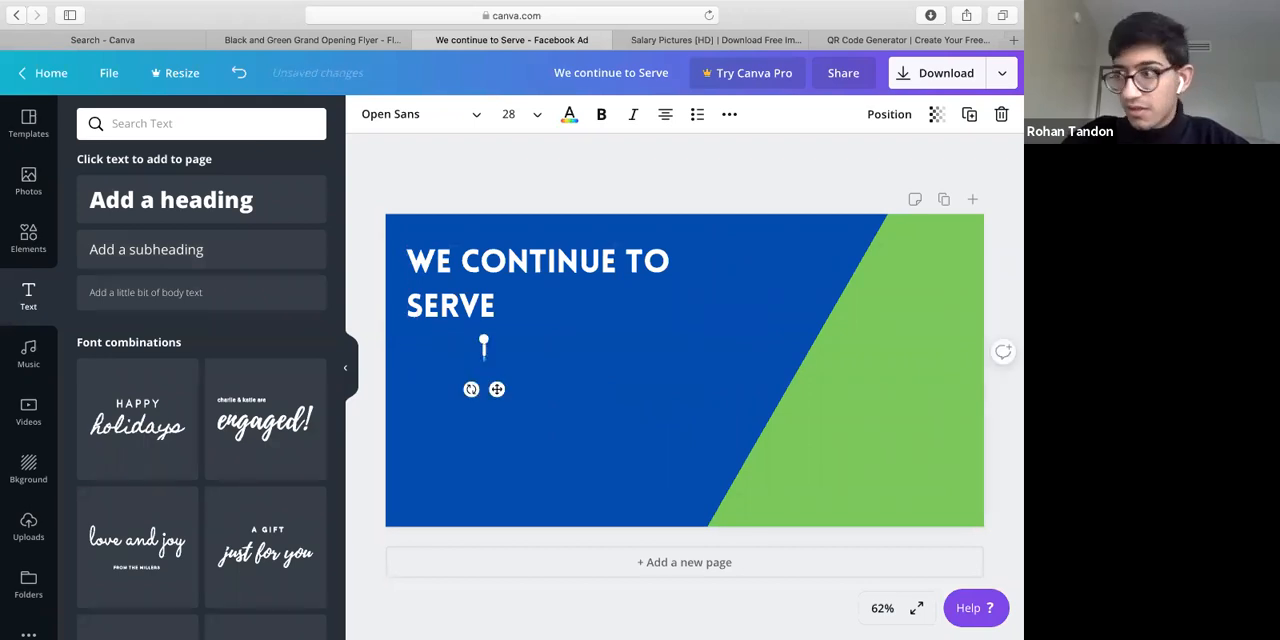
{"action": "type", "text": "Our business opn"}
{"action": "key", "text": "BackSpace"}
{"action": "key", "text": "BackSpace"}
{"action": "key", "text": "BackSpace"}
{"action": "key", "text": "BackSpace"}
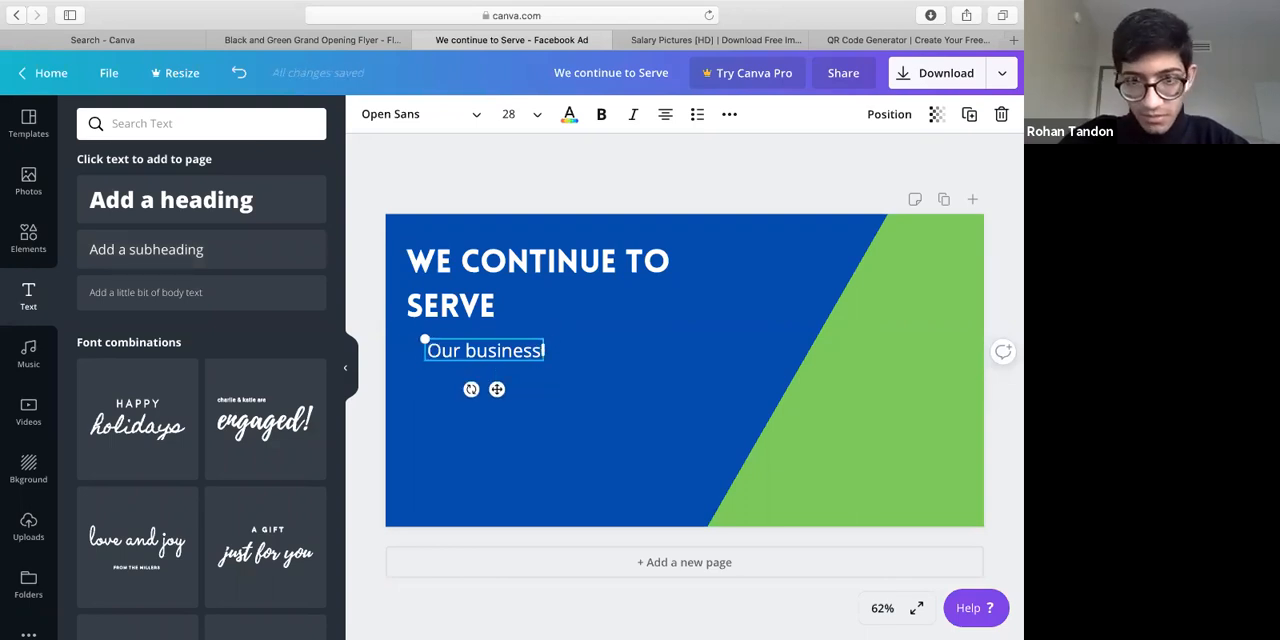
{"action": "type", "text": "remains"}
{"action": "type", "text": " open to s"}
{"action": "type", "text": "ervcei"}
{"action": "key", "text": "BackSpace"}
{"action": "key", "text": "BackSpace"}
{"action": "key", "text": "BackSpace"}
{"action": "type", "text": "e"}
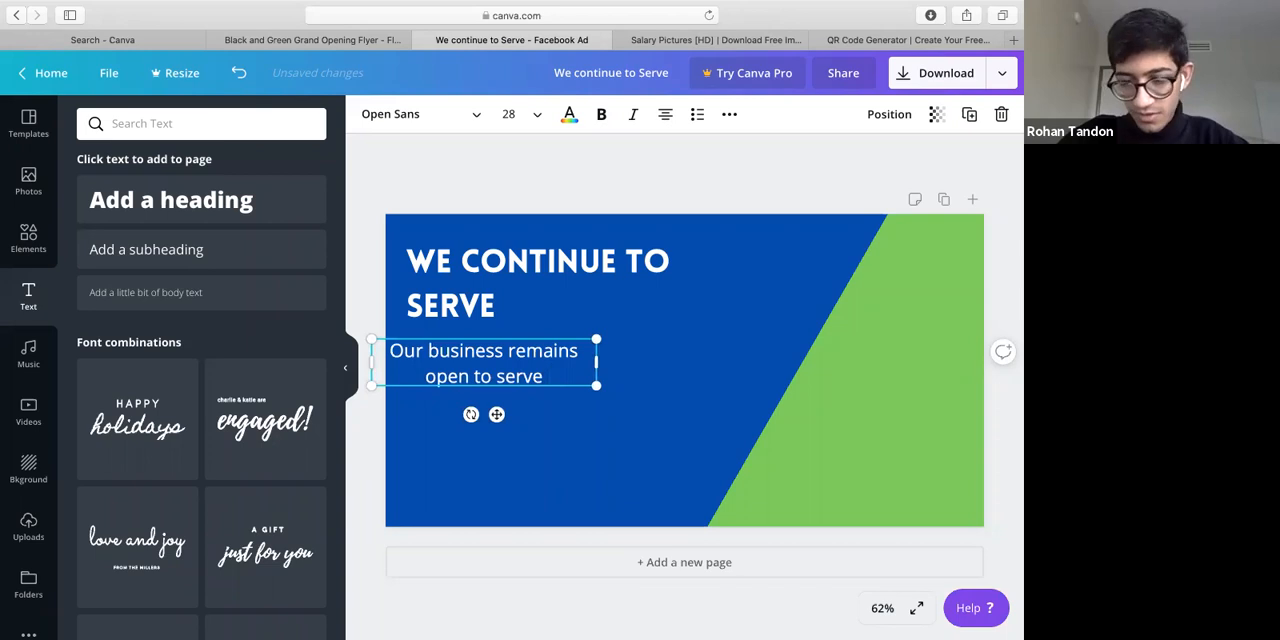
{"action": "type", "text": " our custo"}
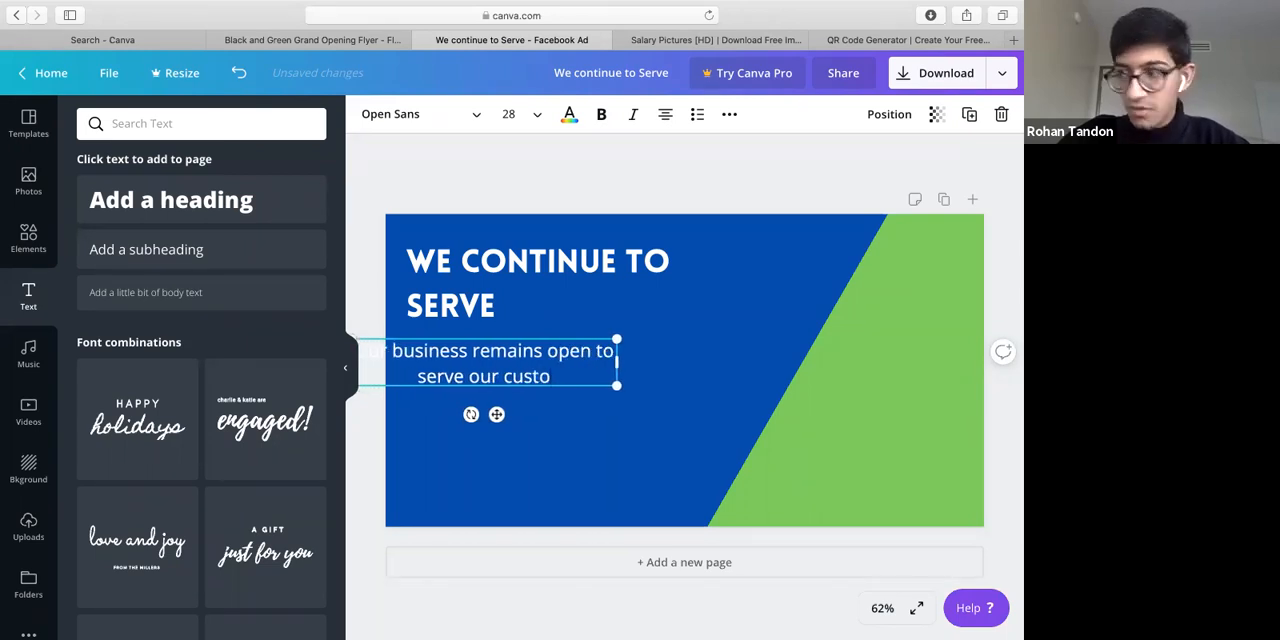
{"action": "type", "text": "mers in ligh"}
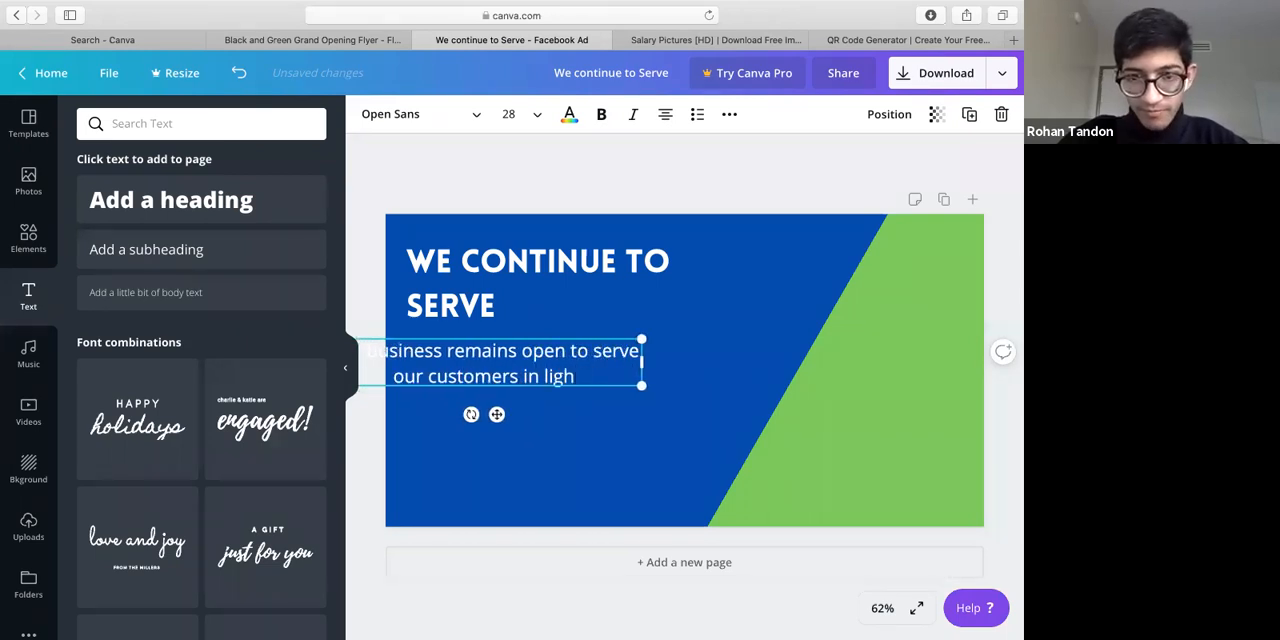
{"action": "type", "text": "t of Co"}
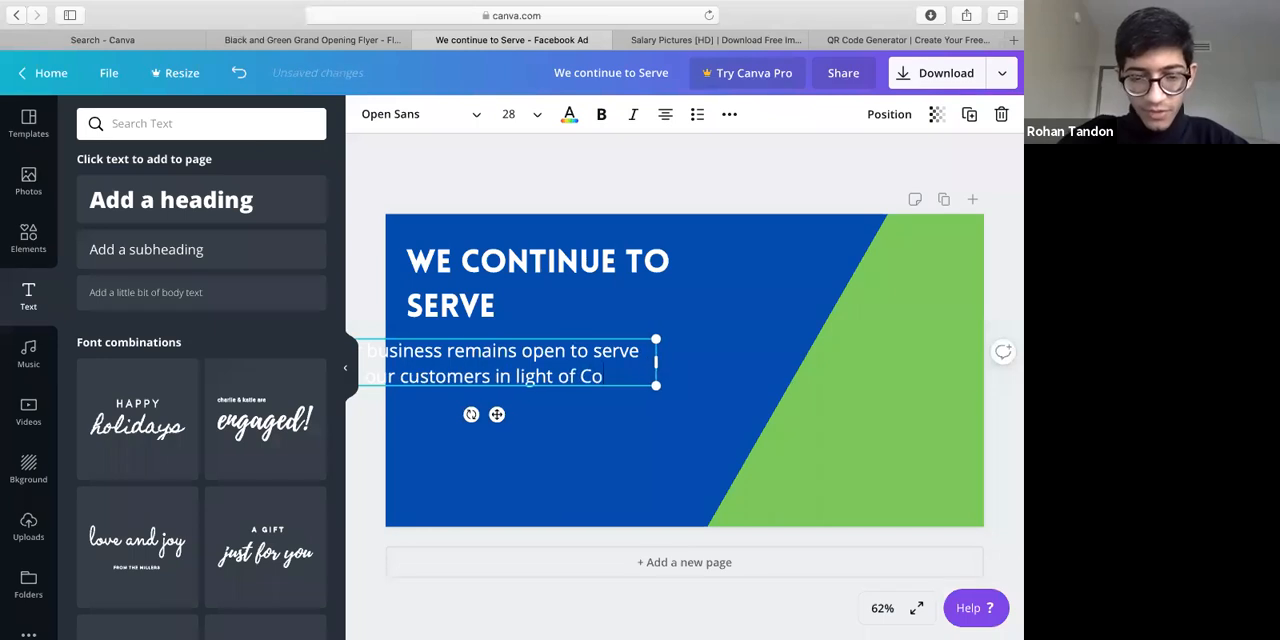
Extend the subheading with "our customers in light of COVID-19", correcting the spelling of COVID
{"action": "key", "text": "BackSpace"}
{"action": "type", "text": "OCID-1"}
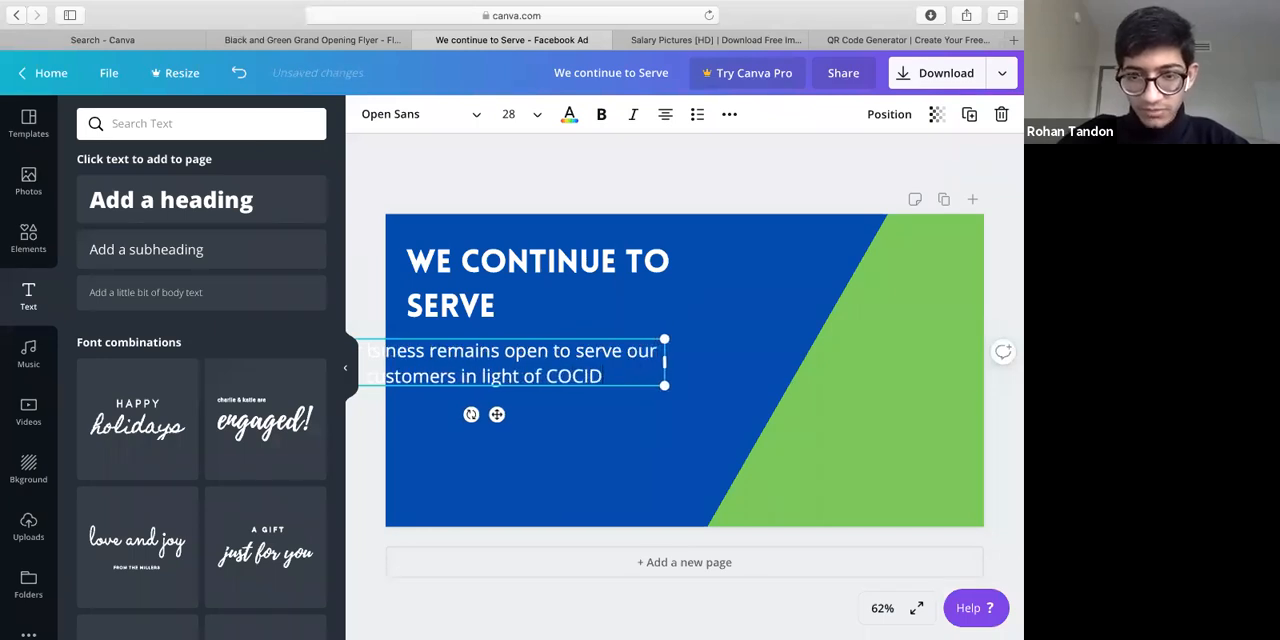
{"action": "key", "text": "BackSpace"}
{"action": "key", "text": "BackSpace"}
{"action": "key", "text": "BackSpace"}
{"action": "key", "text": "BackSpace"}
{"action": "key", "text": "BackSpace"}
{"action": "type", "text": "vi"}
{"action": "key", "text": "BackSpace"}
{"action": "key", "text": "BackSpace"}
{"action": "type", "text": "CID-"}
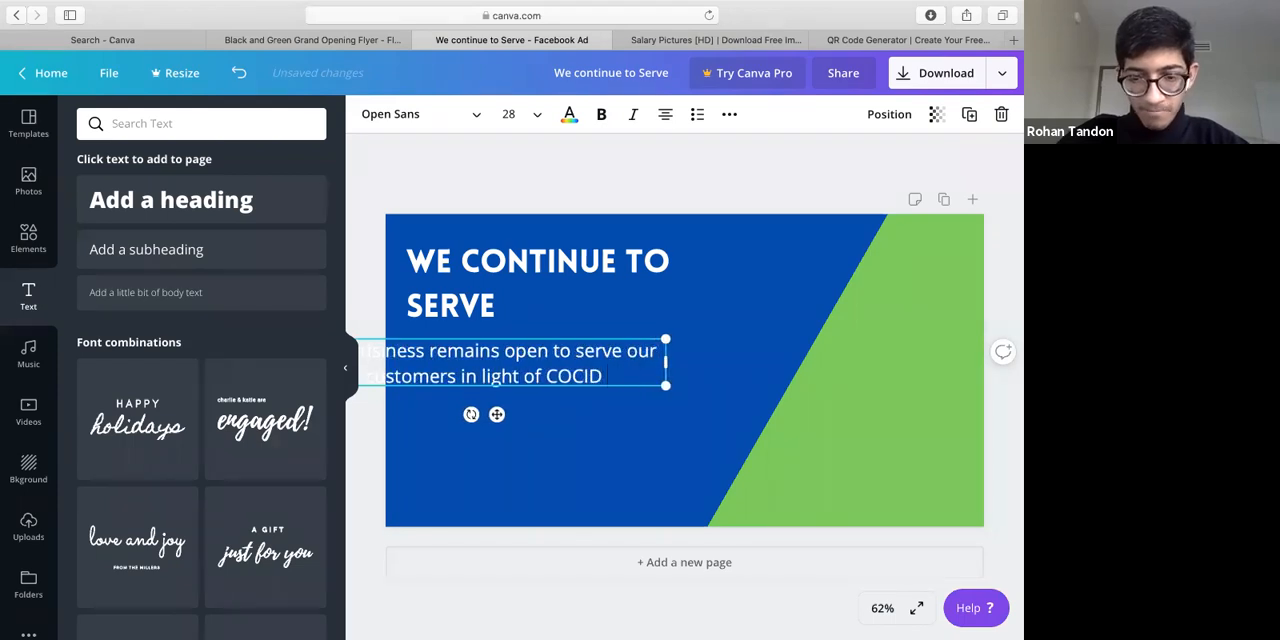
{"action": "type", "text": " 19"}
{"action": "key", "text": "BackSpace"}
{"action": "key", "text": "BackSpace"}
{"action": "key", "text": "BackSpace"}
{"action": "type", "text": "19"}
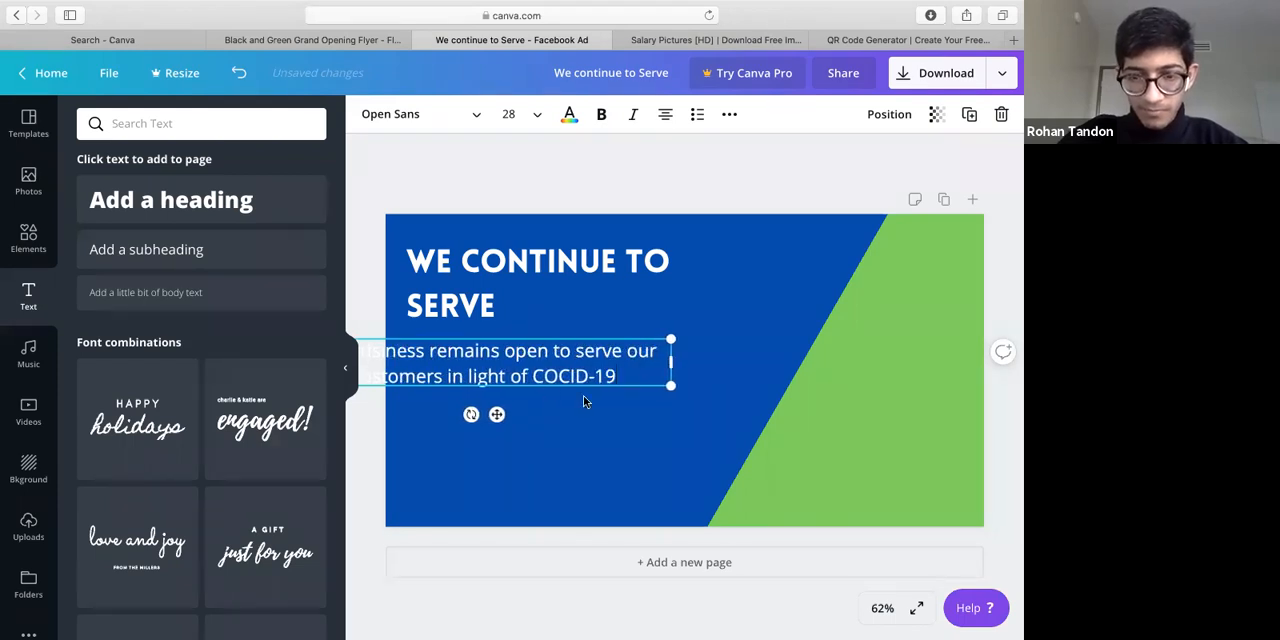
{"action": "key", "text": "Left"}
{"action": "key", "text": "Left"}
{"action": "key", "text": "Left"}
{"action": "key", "text": "Left"}
{"action": "key", "text": "Left"}
{"action": "key", "text": "BackSpace"}
{"action": "type", "text": "V"}
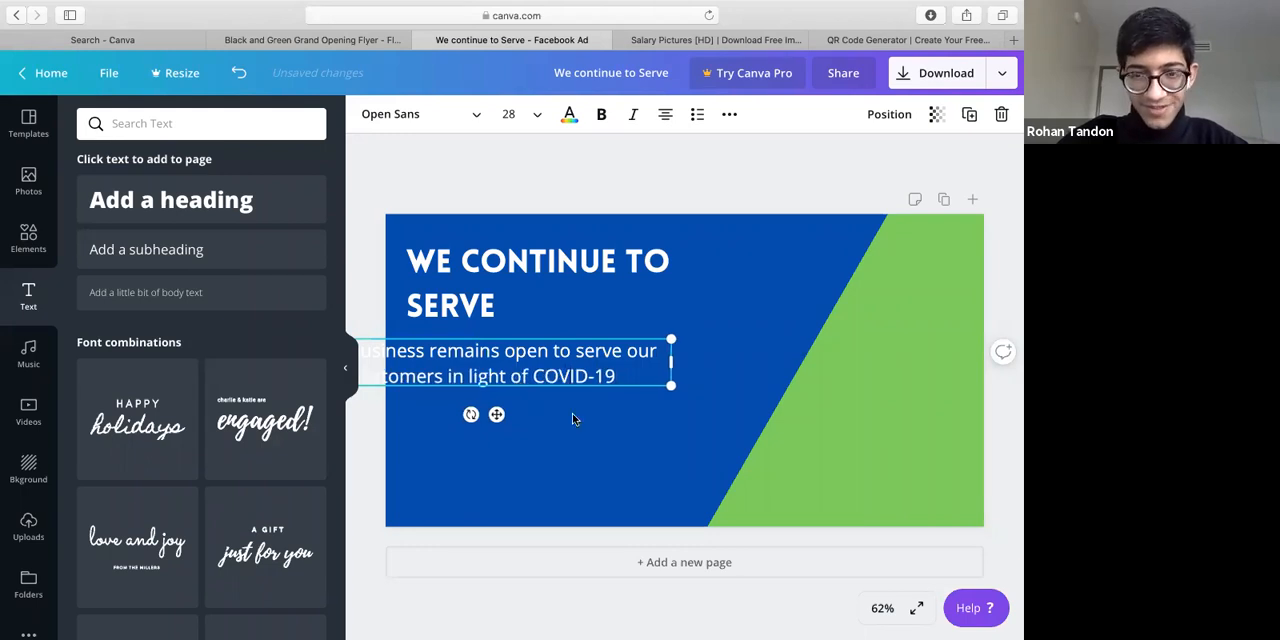
Left-align the subheading text and line its left edge up with the heading above
{"action": "key", "text": "Escape"}
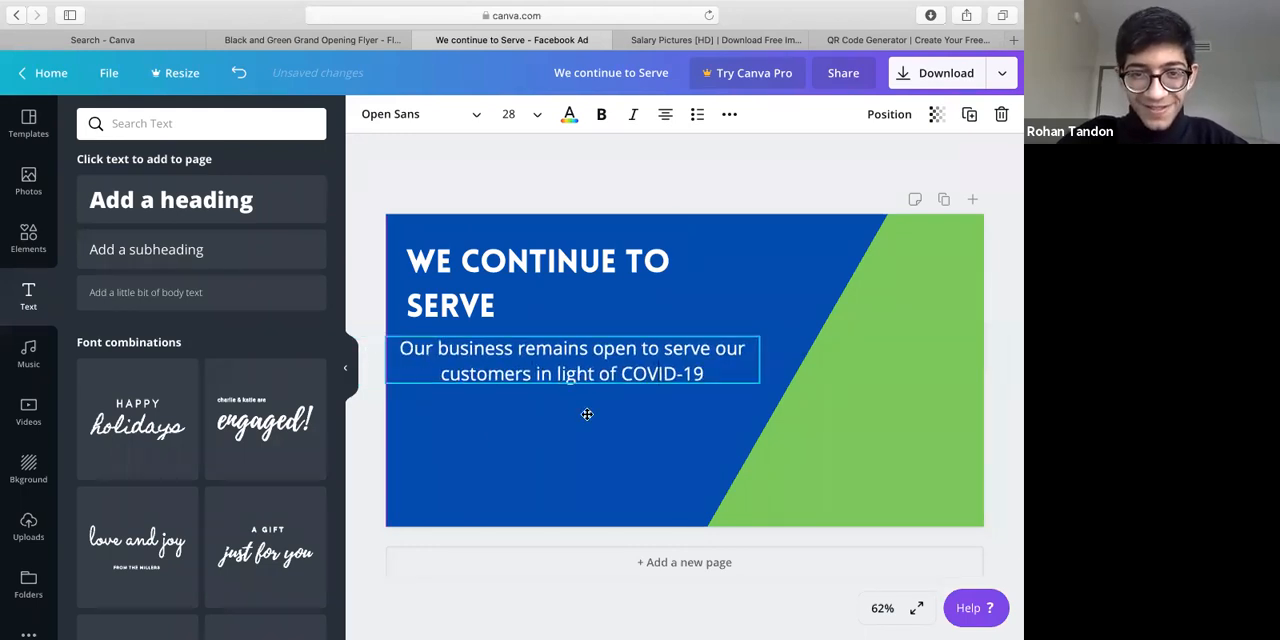
{"action": "left_click", "coordinate": [668, 115]}
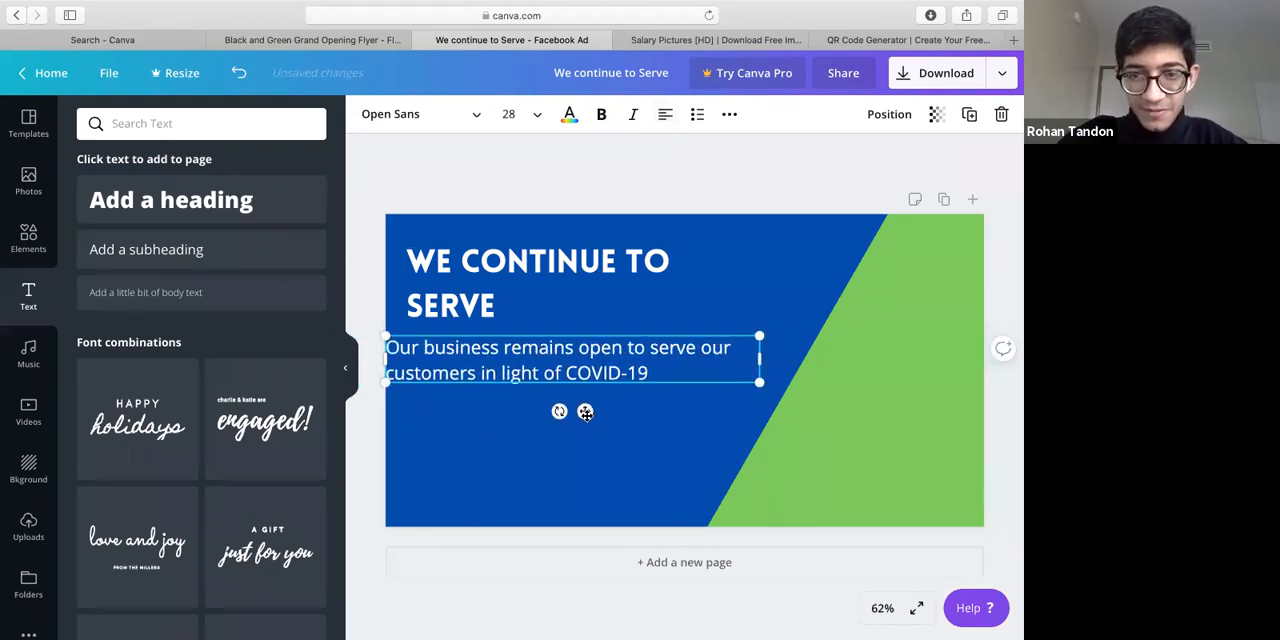
{"action": "left_click_drag", "start_coordinate": [587, 412], "coordinate": [599, 412]}
Set the subheading's font size to 24 and narrow its text box so it wraps onto three lines within the blue area
{"action": "left_click", "coordinate": [512, 114]}
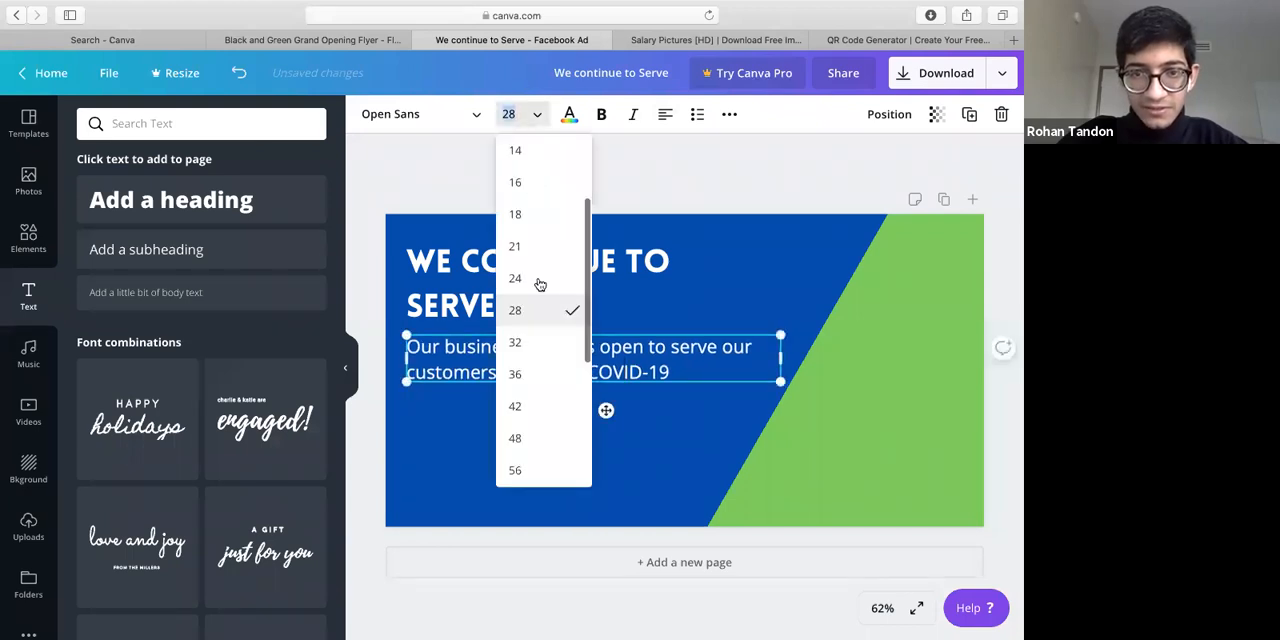
{"action": "left_click", "coordinate": [530, 278]}
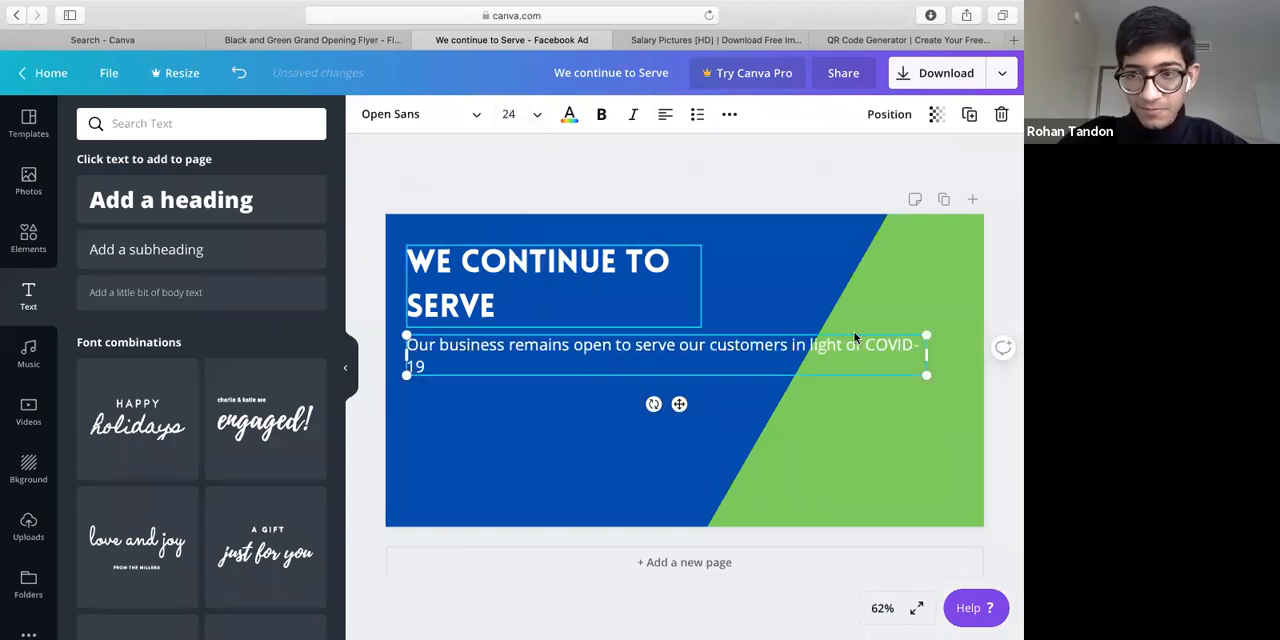
{"action": "left_click_drag", "start_coordinate": [926, 354], "coordinate": [656, 358]}
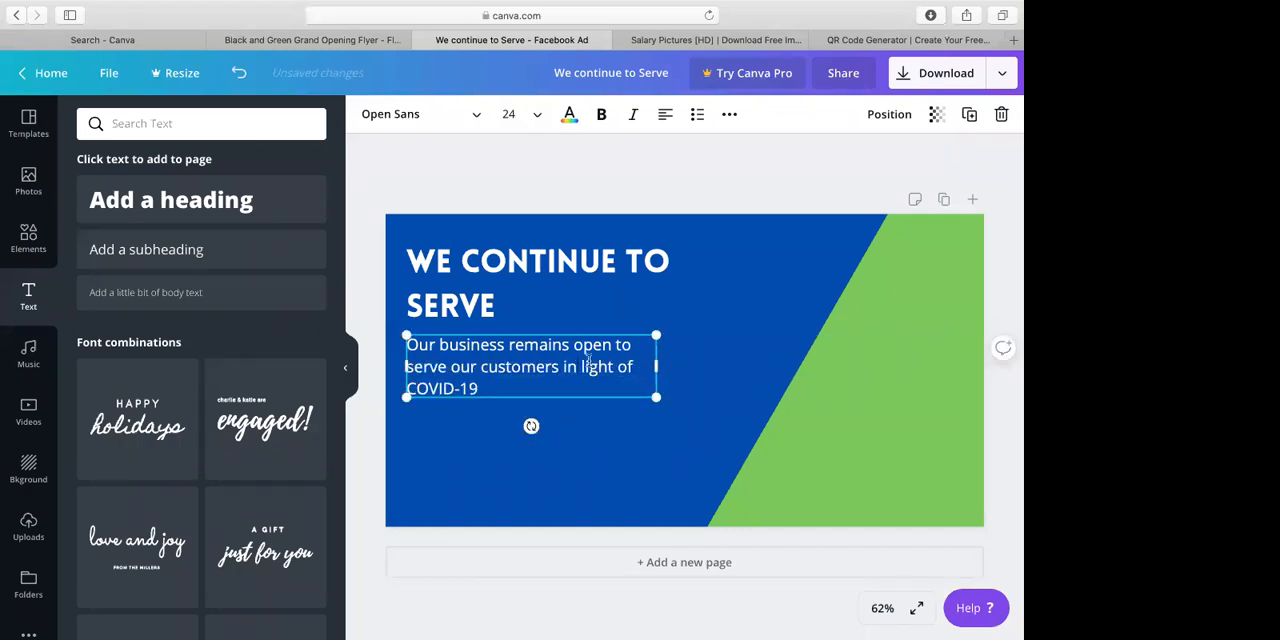
Change the subheading's wording from "in light of" to "inspite of" COVID-19
{"action": "key", "text": "BackSpace"}
{"action": "key", "text": "BackSpace"}
{"action": "type", "text": "spite"}
{"action": "key", "text": "BackSpace"}
{"action": "type", "text": "e"}
{"action": "left_click", "coordinate": [604, 408]}
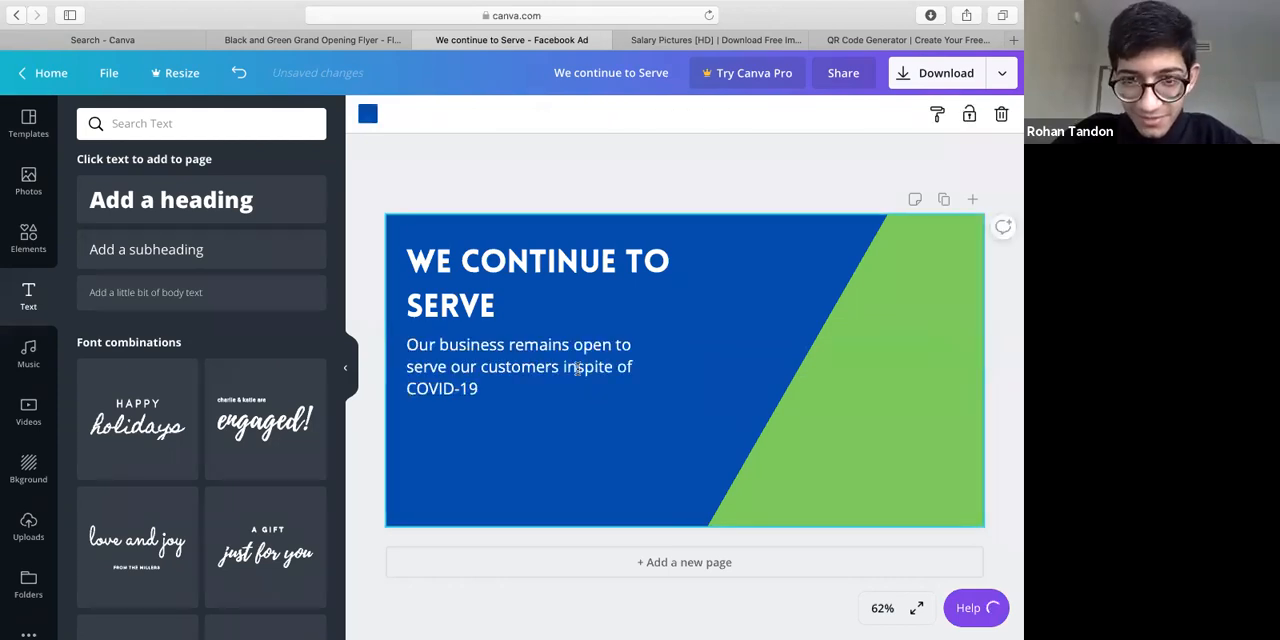
Close the Coronavirus (COVID-19) Awareness help pop-up and deselect the subheading text
{"action": "left_click", "coordinate": [579, 369]}
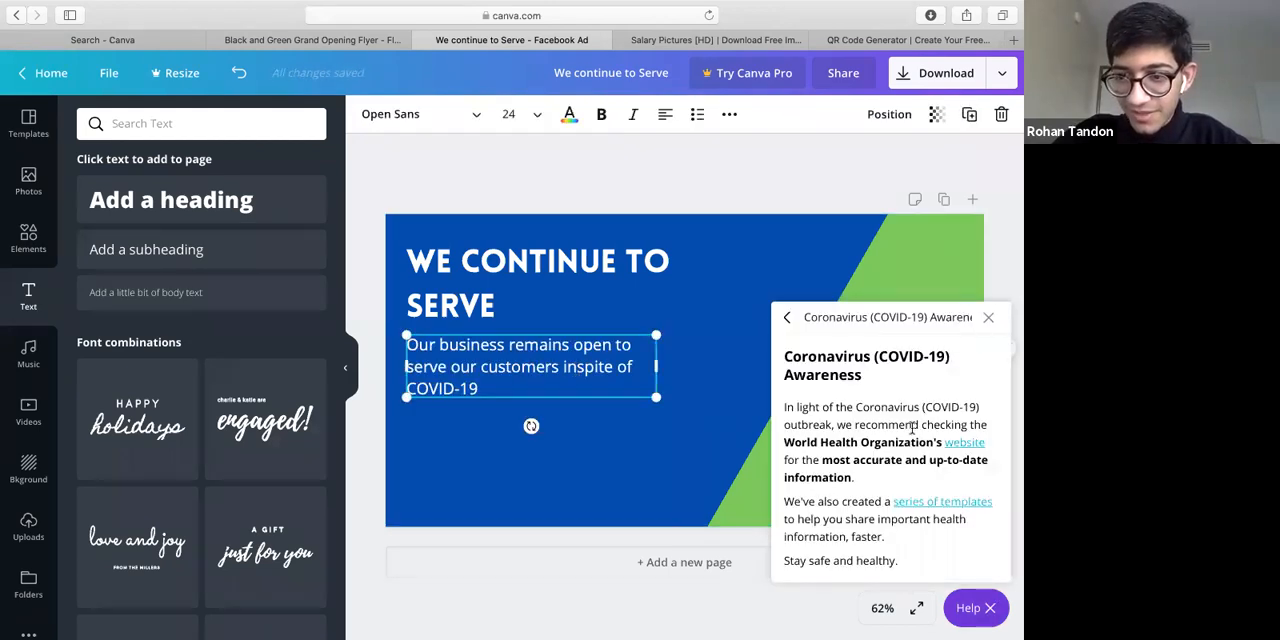
{"action": "left_click", "coordinate": [988, 317]}
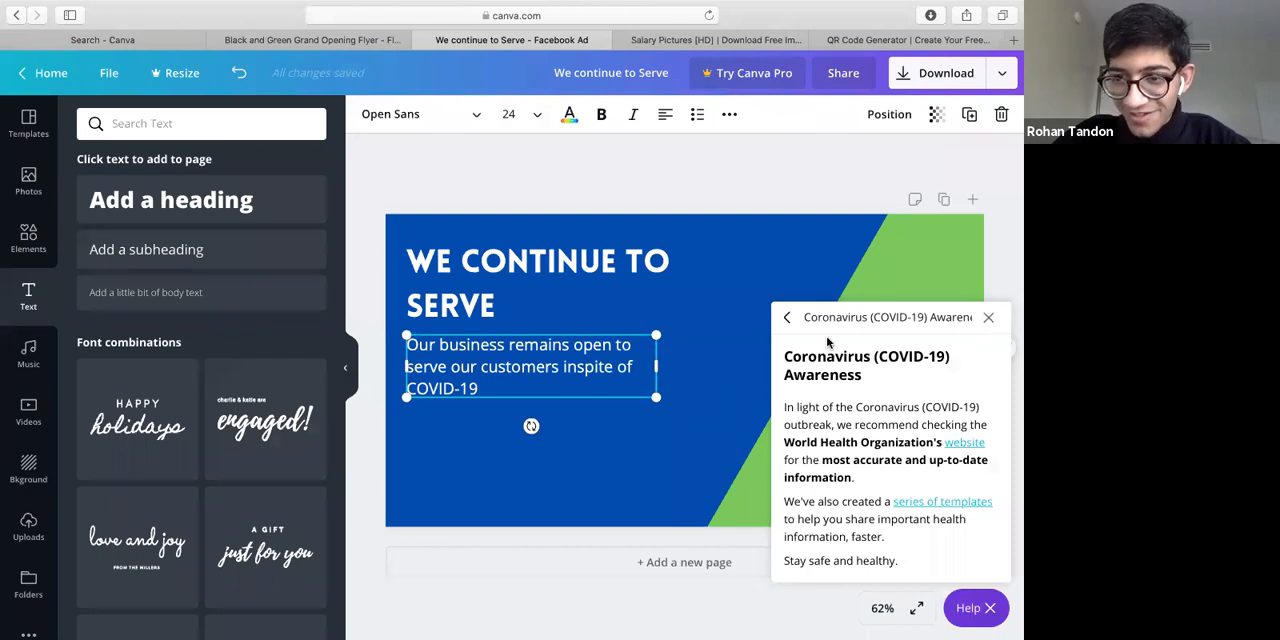
{"action": "left_click", "coordinate": [563, 483]}
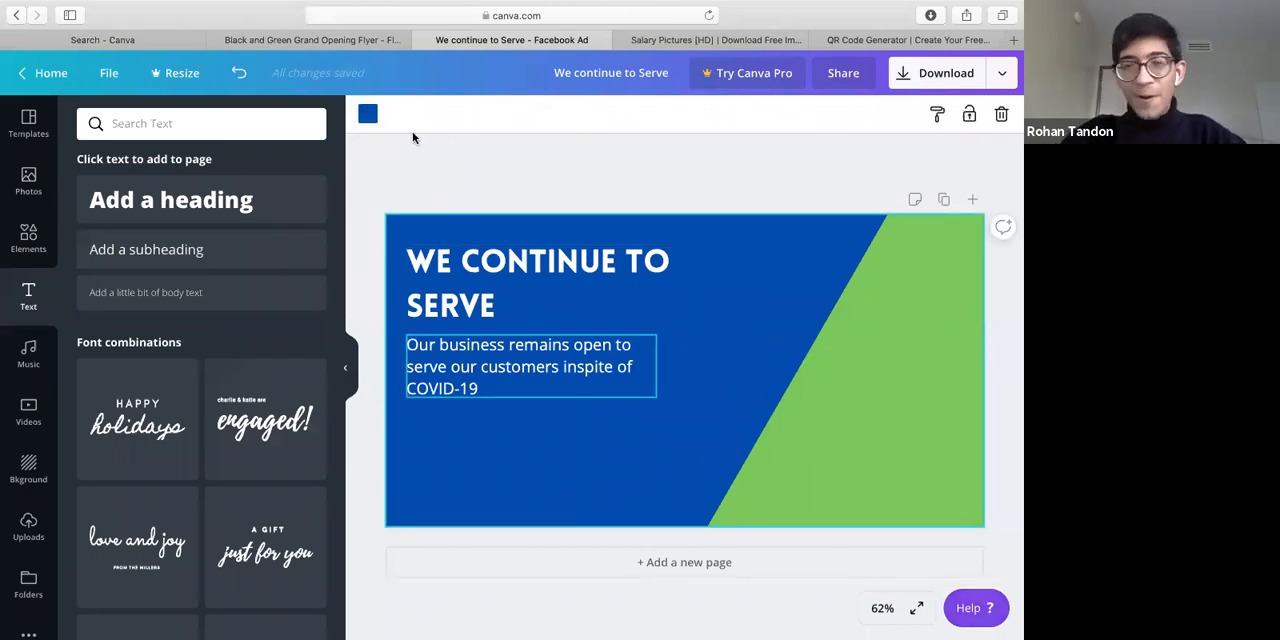
Add a second subheading below the COVID-19 text reading "Our Virtual Hours are:"
{"action": "left_click", "coordinate": [180, 263]}
{"action": "left_click_drag", "start_coordinate": [694, 409], "coordinate": [500, 471]}
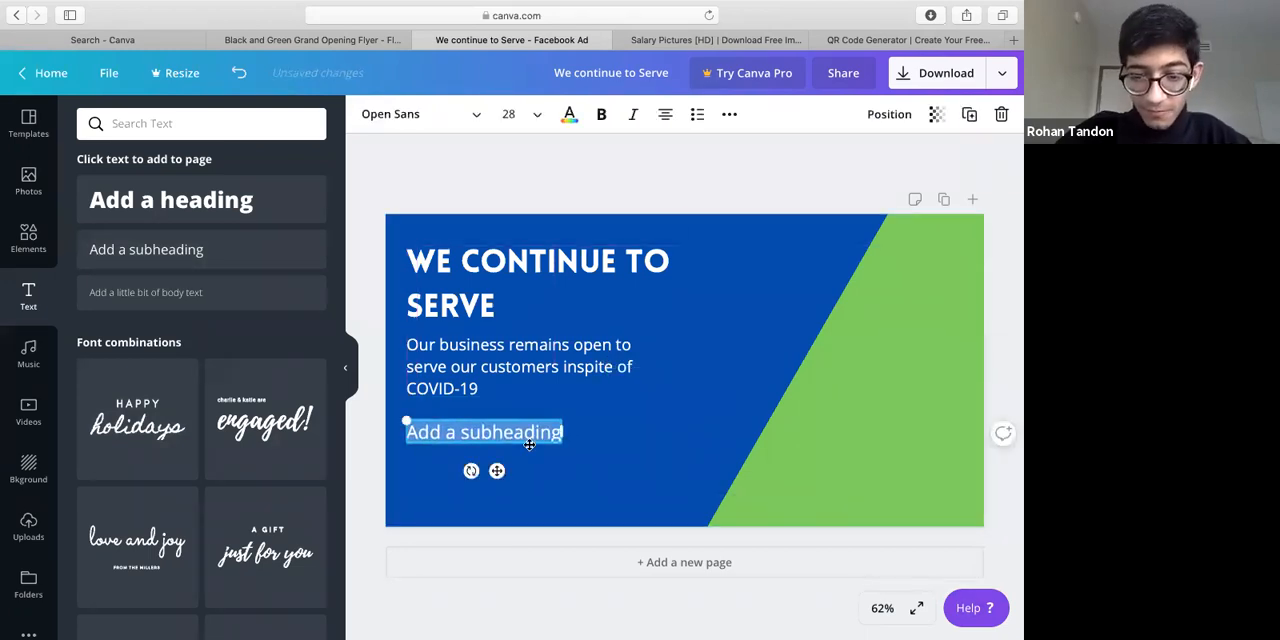
{"action": "type", "text": "Our"}
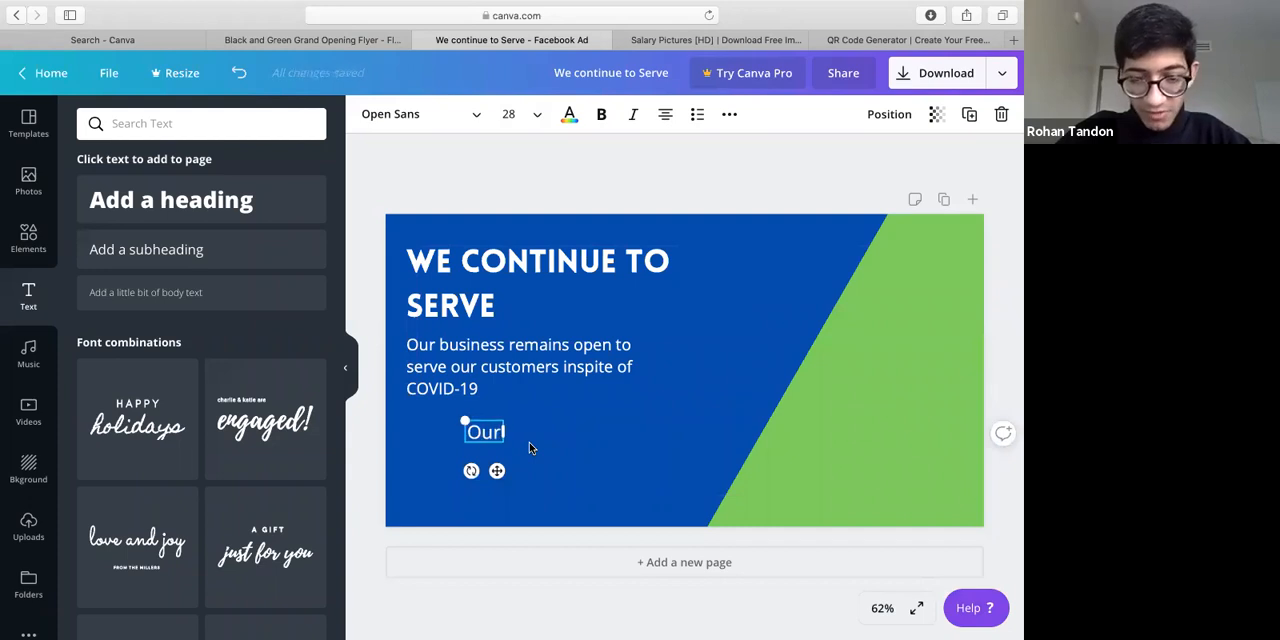
{"action": "type", "text": " Virtual"}
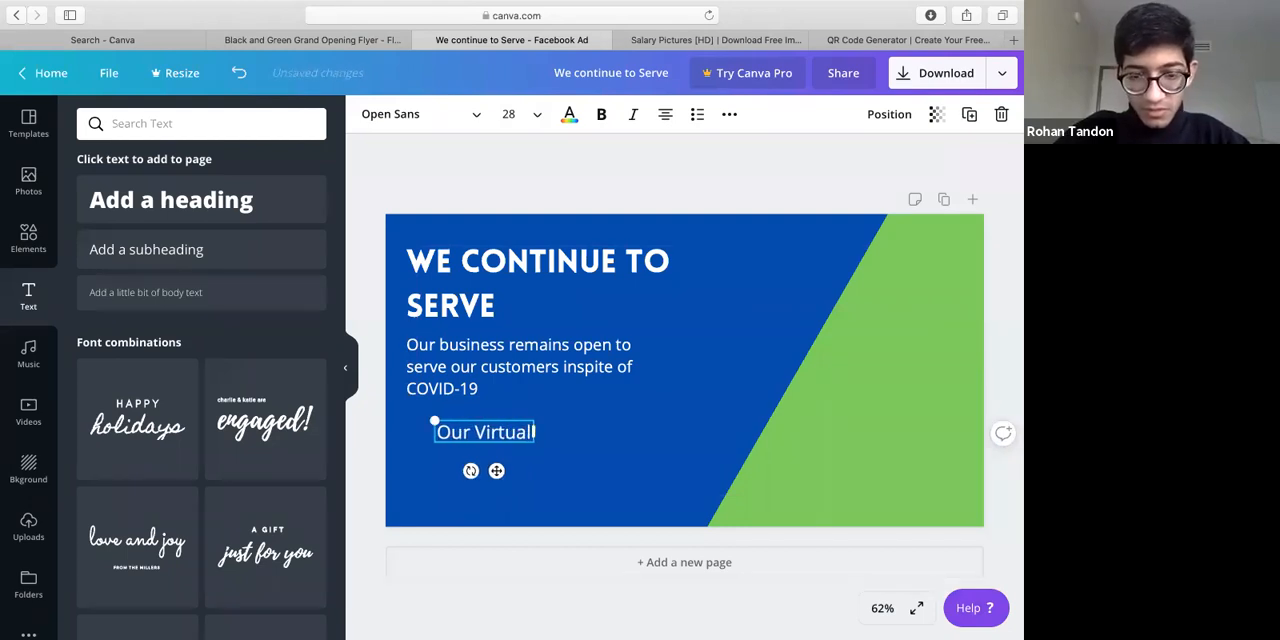
{"action": "type", "text": " Hours are"}
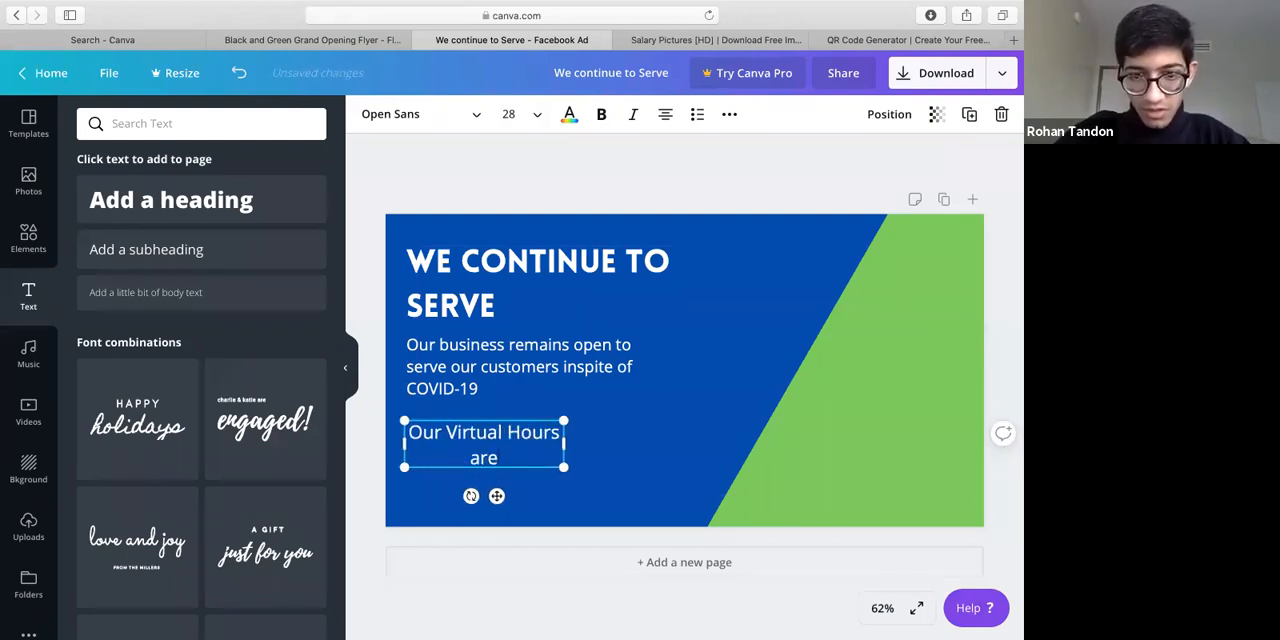
{"action": "type", "text": ": ("}
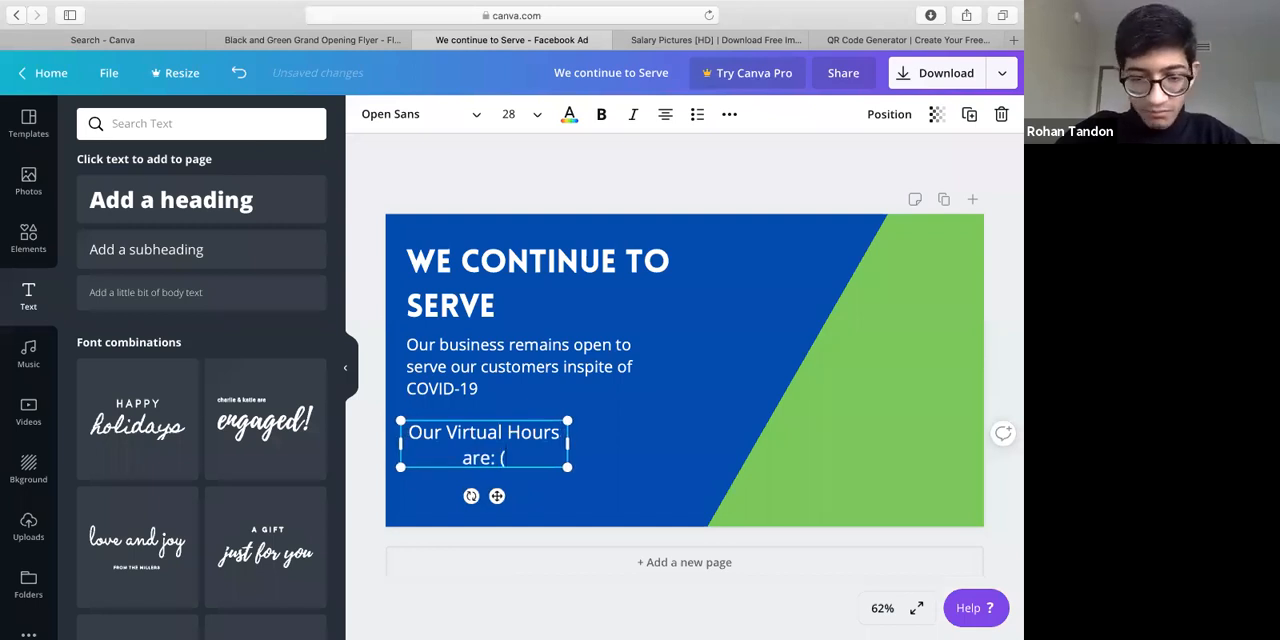
Complete the virtual hours subheading with the times "9:00AM - 3:00PM"
{"action": "key", "text": "BackSpace"}
{"action": "key", "text": "BackSpace"}
{"action": "type", "text": "9"}
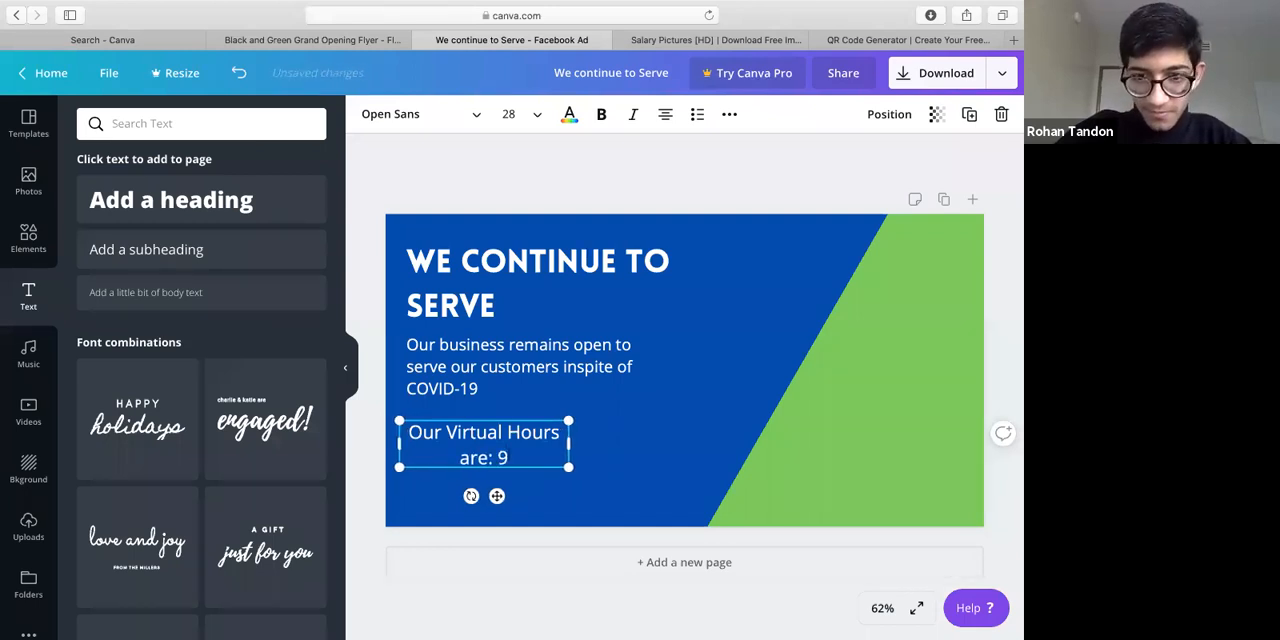
{"action": "type", "text": ":)"}
{"action": "key", "text": "BackSpace"}
{"action": "type", "text": "00AM"}
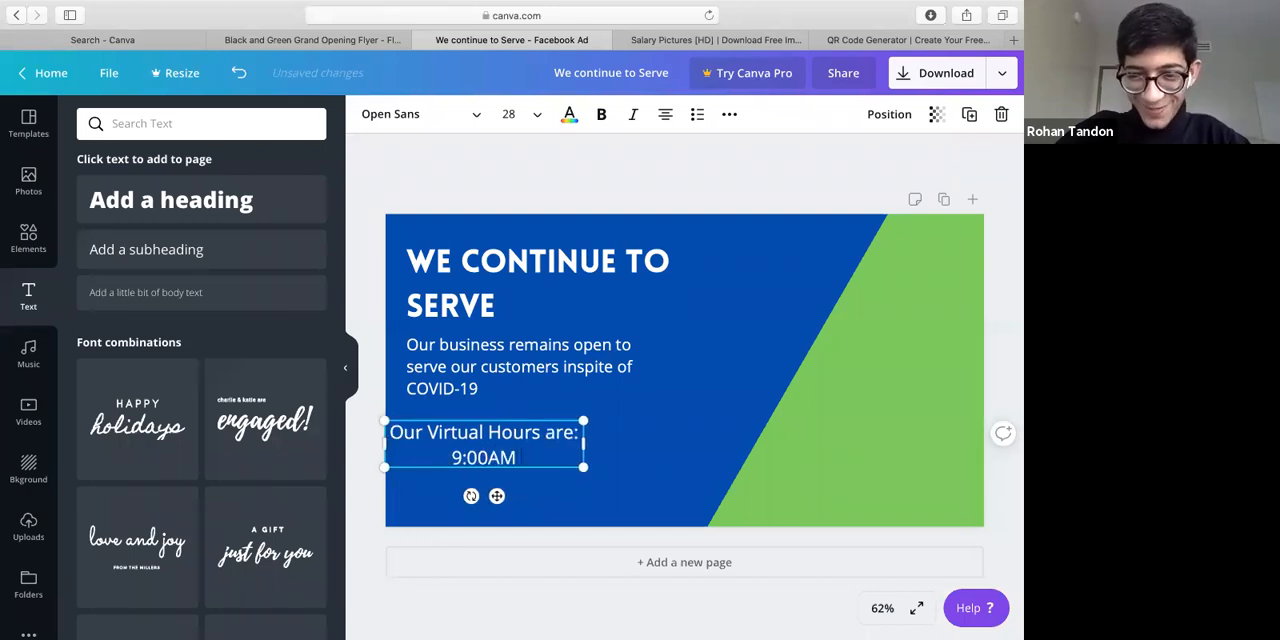
{"action": "type", "text": " - 3"}
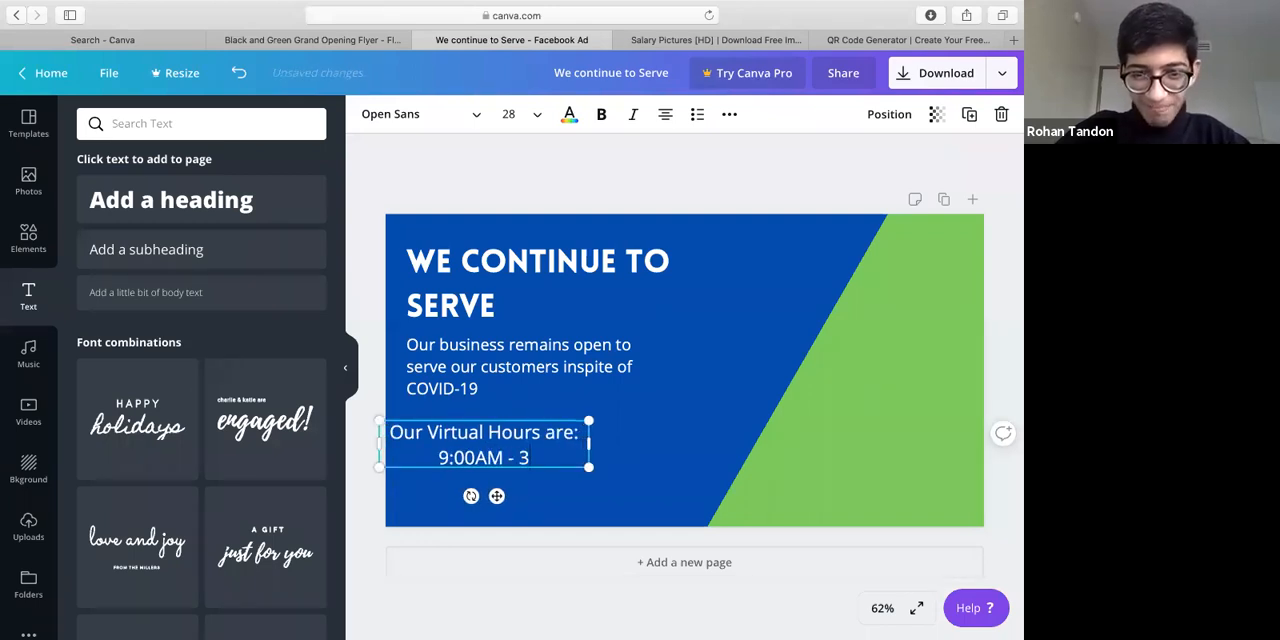
{"action": "type", "text": ":00PM"}
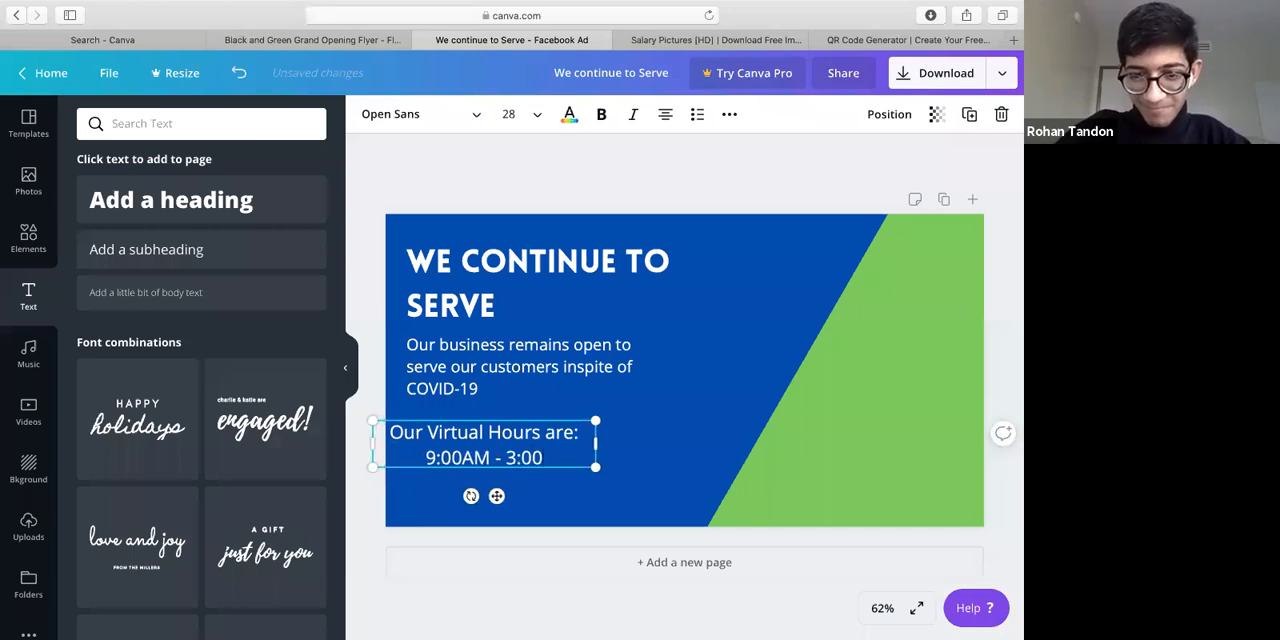
Left-align the virtual hours text, line it up with the text above, and deselect it
{"action": "left_click_drag", "start_coordinate": [496, 497], "coordinate": [516, 489]}
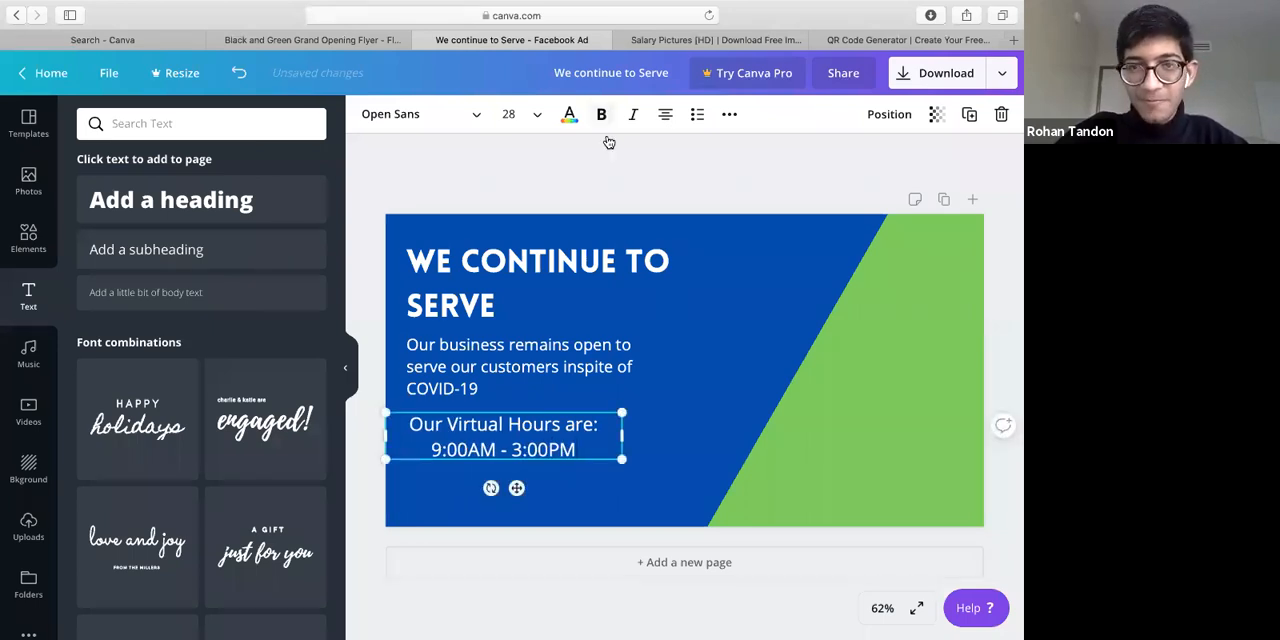
{"action": "left_click", "coordinate": [665, 114]}
{"action": "left_click_drag", "start_coordinate": [516, 488], "coordinate": [541, 489]}
{"action": "left_click", "coordinate": [603, 523]}
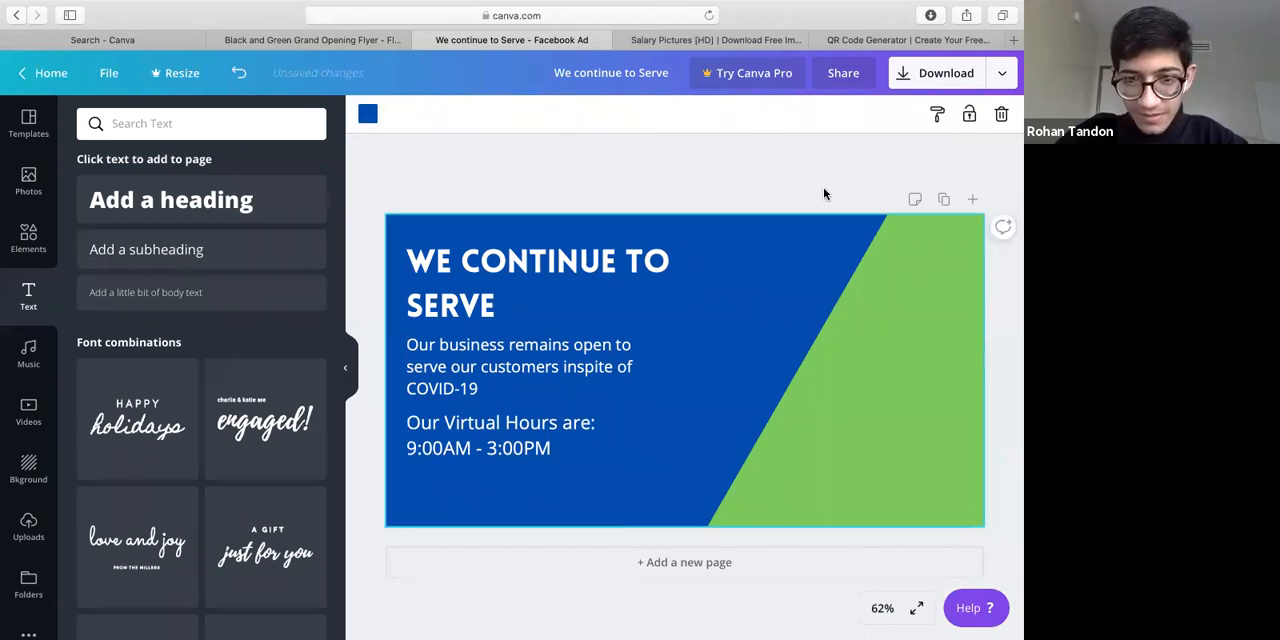
Search the Elements library for "plant" and look through the plant graphics
{"action": "mouse_move", "coordinate": [1013, 40]}
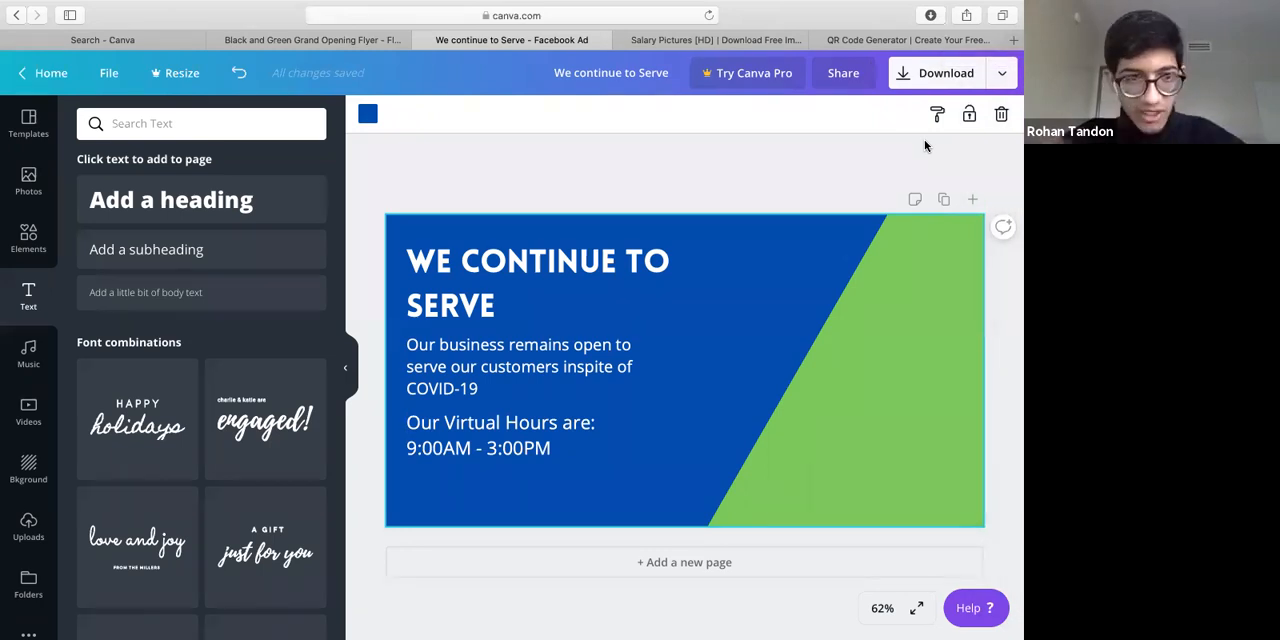
{"action": "left_click", "coordinate": [157, 123]}
{"action": "type", "text": "plant"}
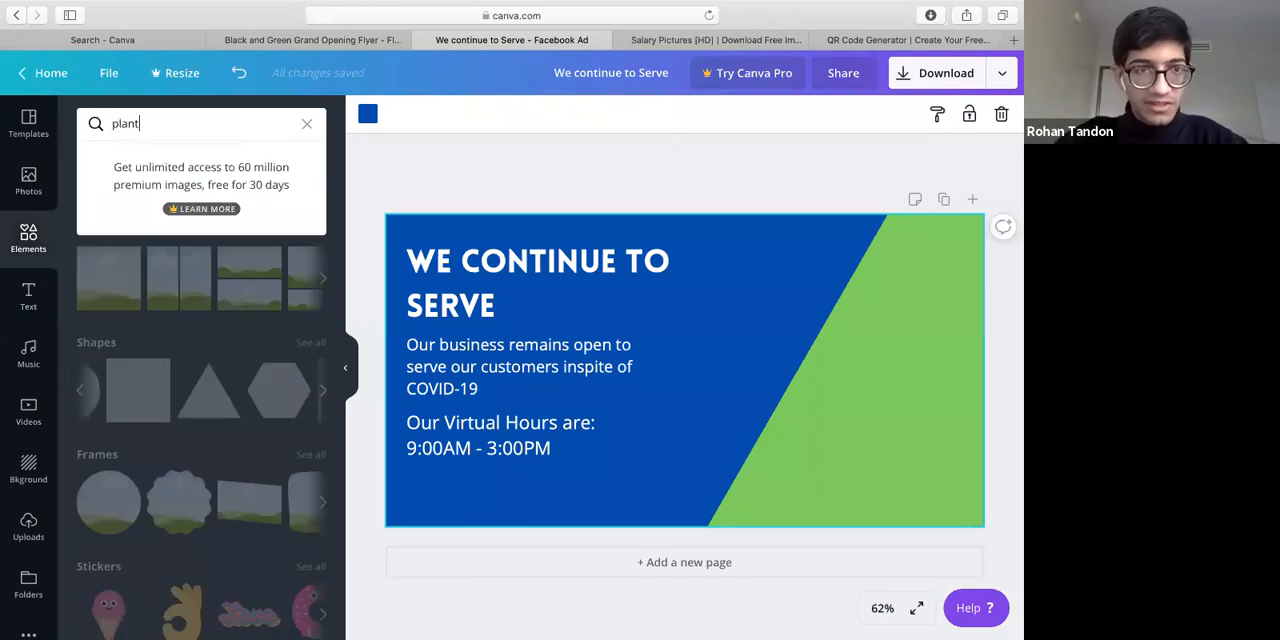
{"action": "key", "text": "Return"}
{"action": "scroll", "coordinate": [210, 333], "scroll_direction": "down", "scroll_amount": 3}
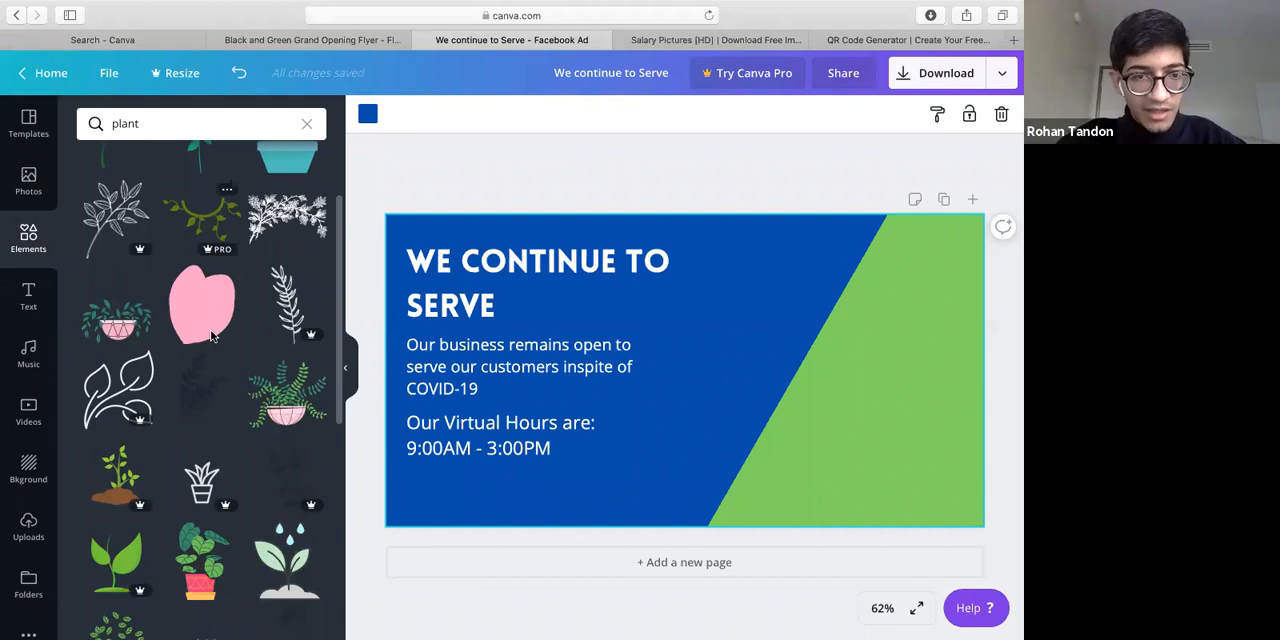
{"action": "scroll", "coordinate": [212, 336], "scroll_direction": "down", "scroll_amount": 10}
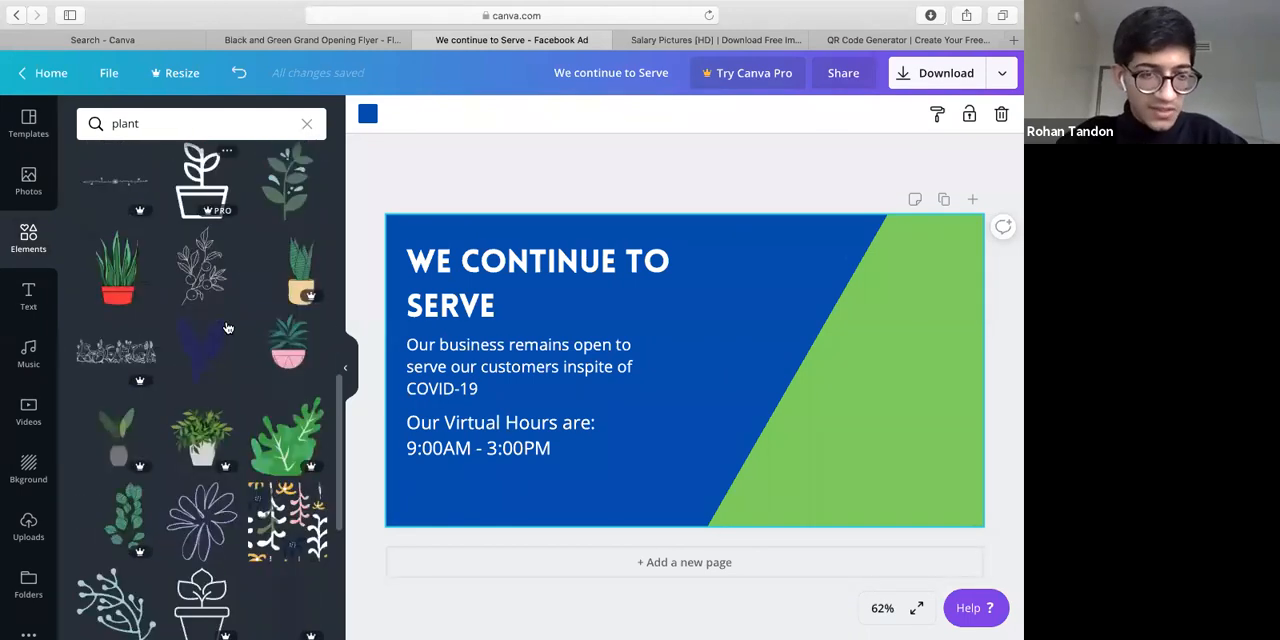
Open Google in a new browser tab and run an image search for "plant"
{"action": "left_click", "coordinate": [1013, 38]}
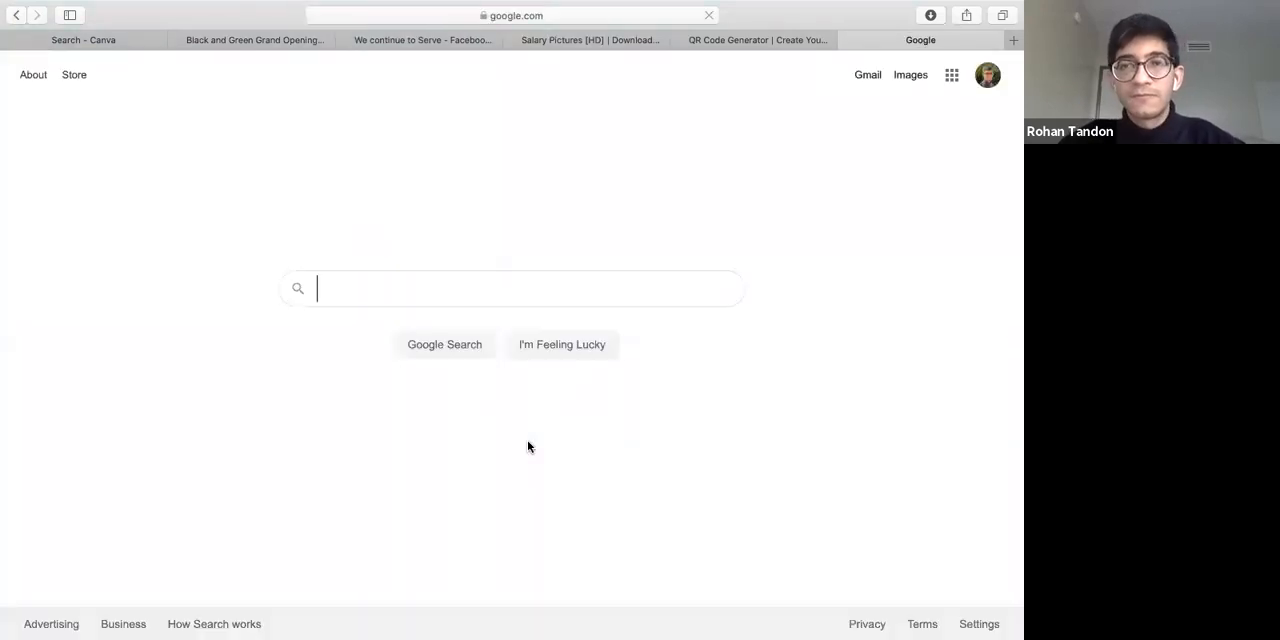
{"action": "left_click", "coordinate": [671, 266]}
{"action": "type", "text": "plant"}
{"action": "key", "text": "Return"}
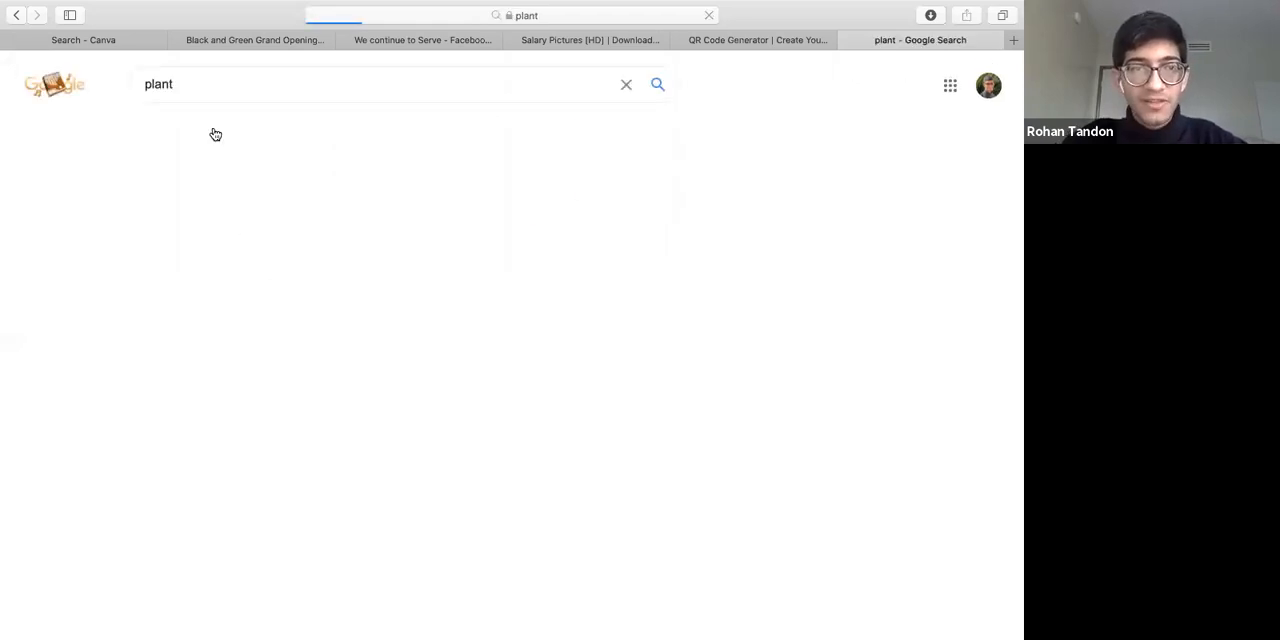
{"action": "left_click", "coordinate": [215, 131]}
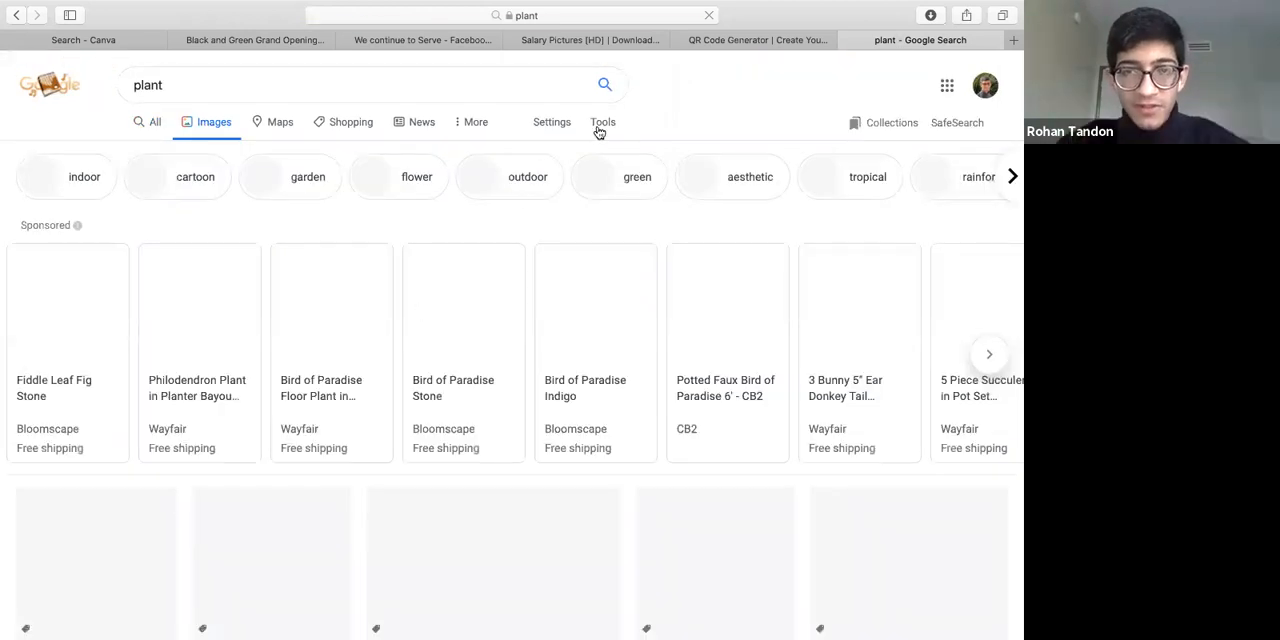
Filter the plant image results to Transparent color and usage rights "Labeled for reuse with modification"
{"action": "left_click", "coordinate": [601, 124]}
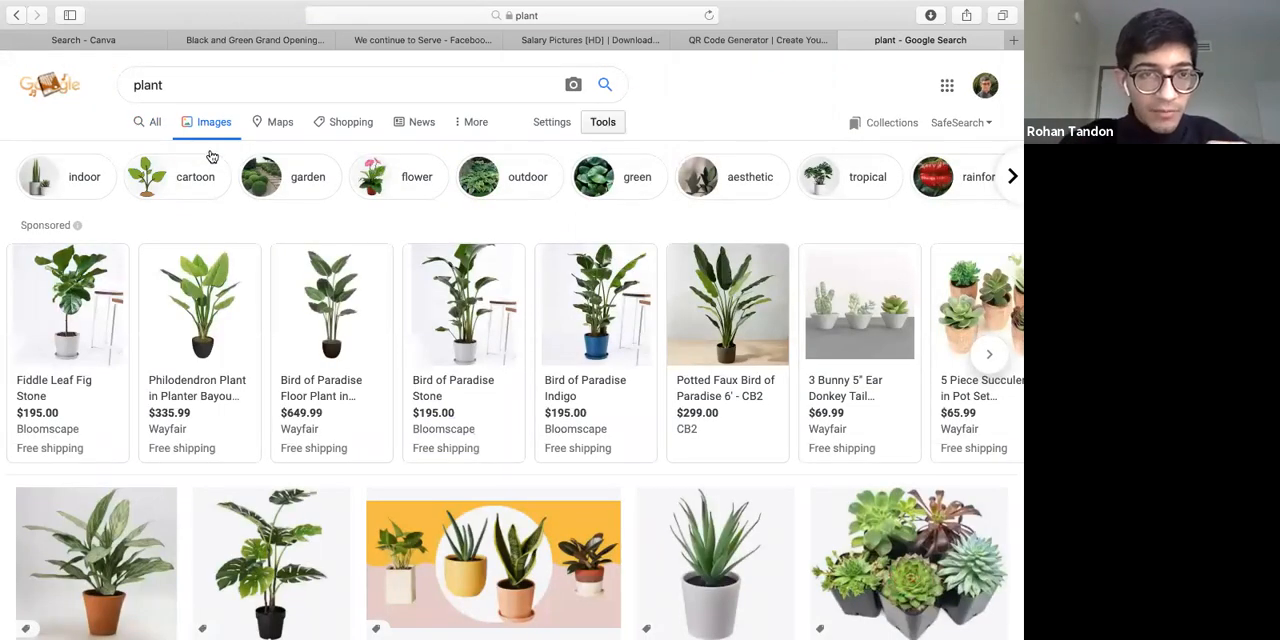
{"action": "left_click", "coordinate": [209, 153]}
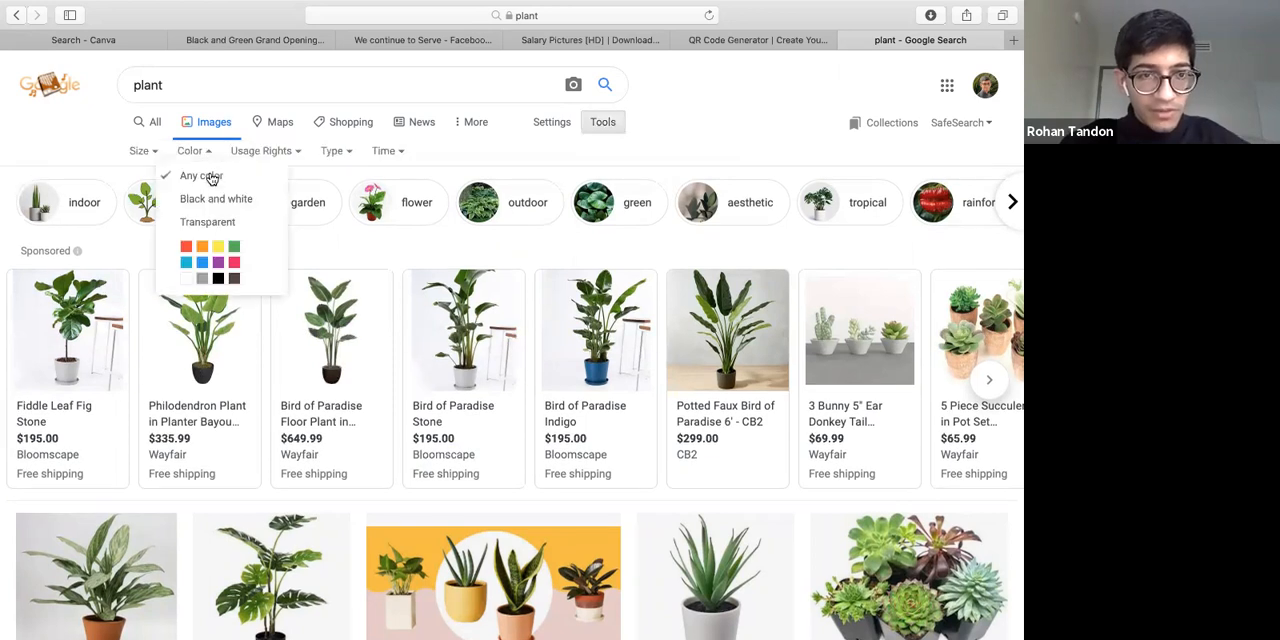
{"action": "left_click", "coordinate": [211, 227]}
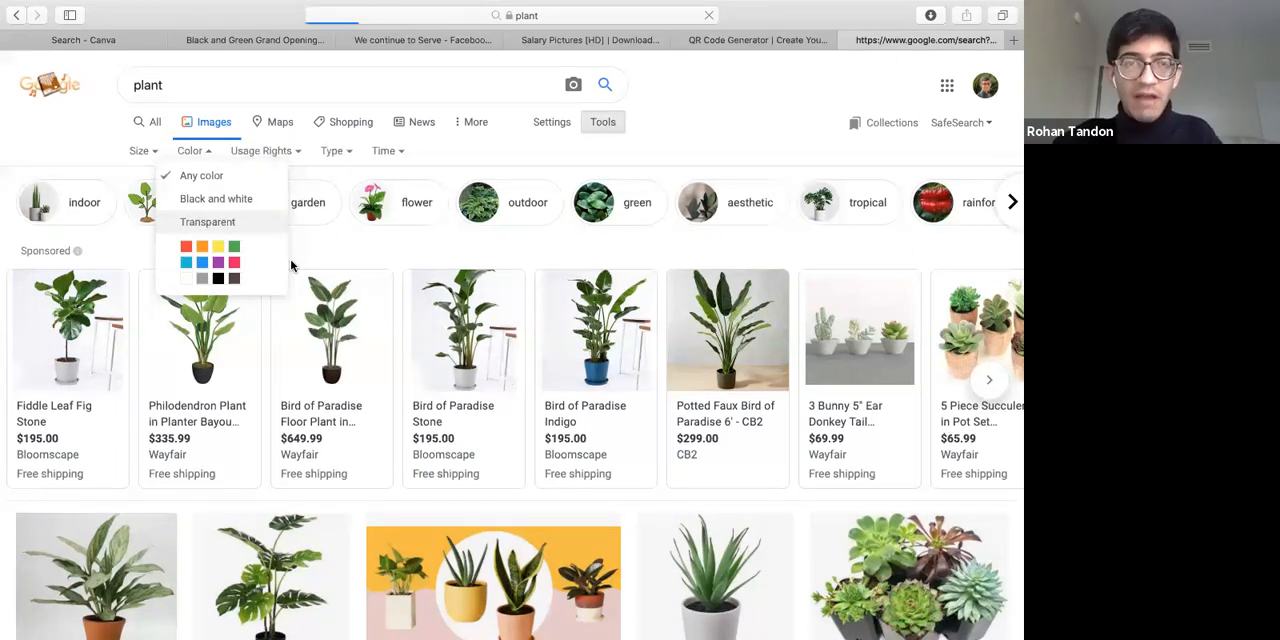
{"action": "left_click", "coordinate": [314, 156]}
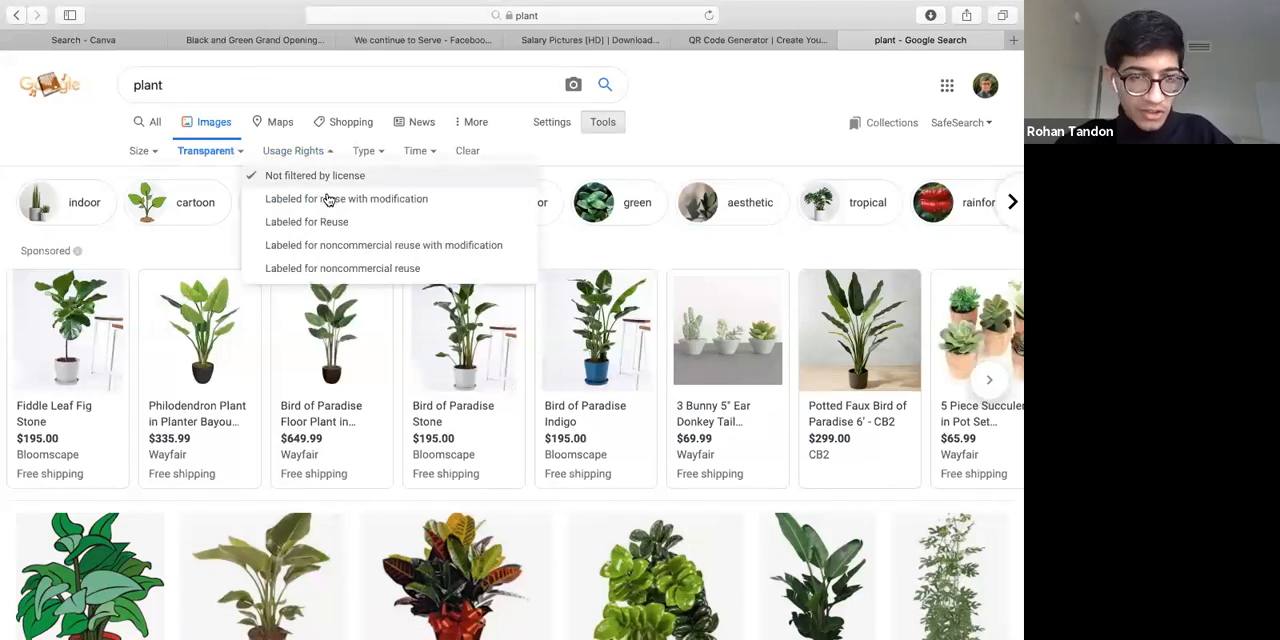
{"action": "left_click", "coordinate": [453, 204]}
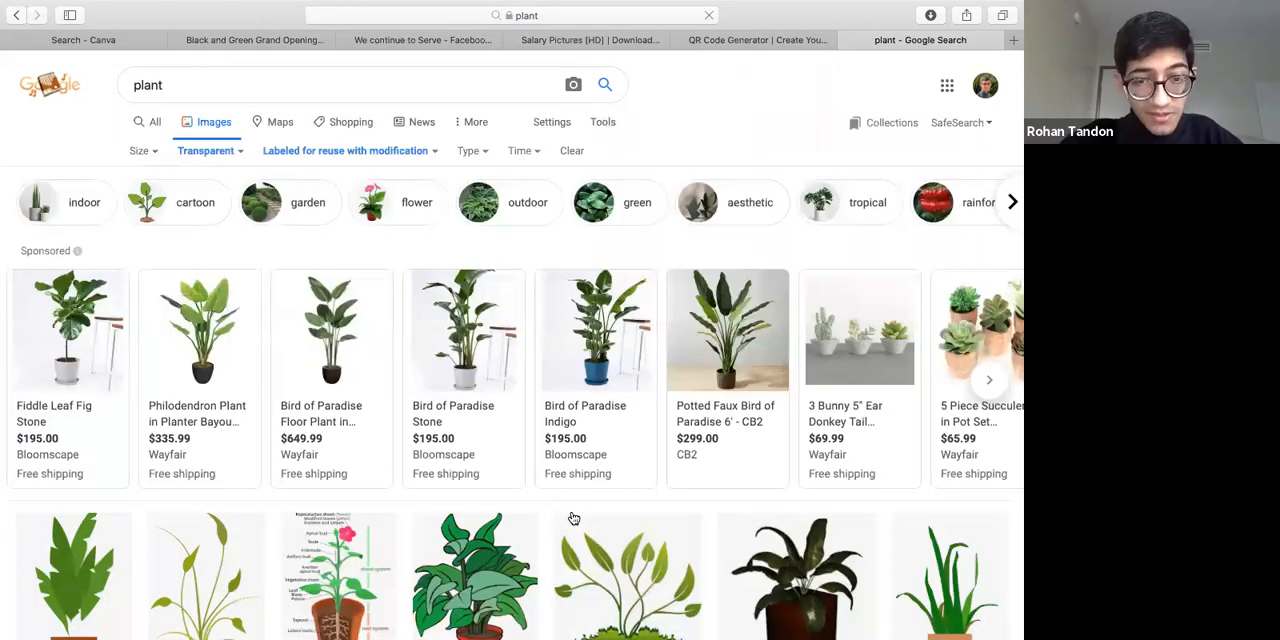
Browse the filtered plant images and check the available Type and Time filter options
{"action": "scroll", "coordinate": [573, 518], "scroll_direction": "down", "scroll_amount": 3}
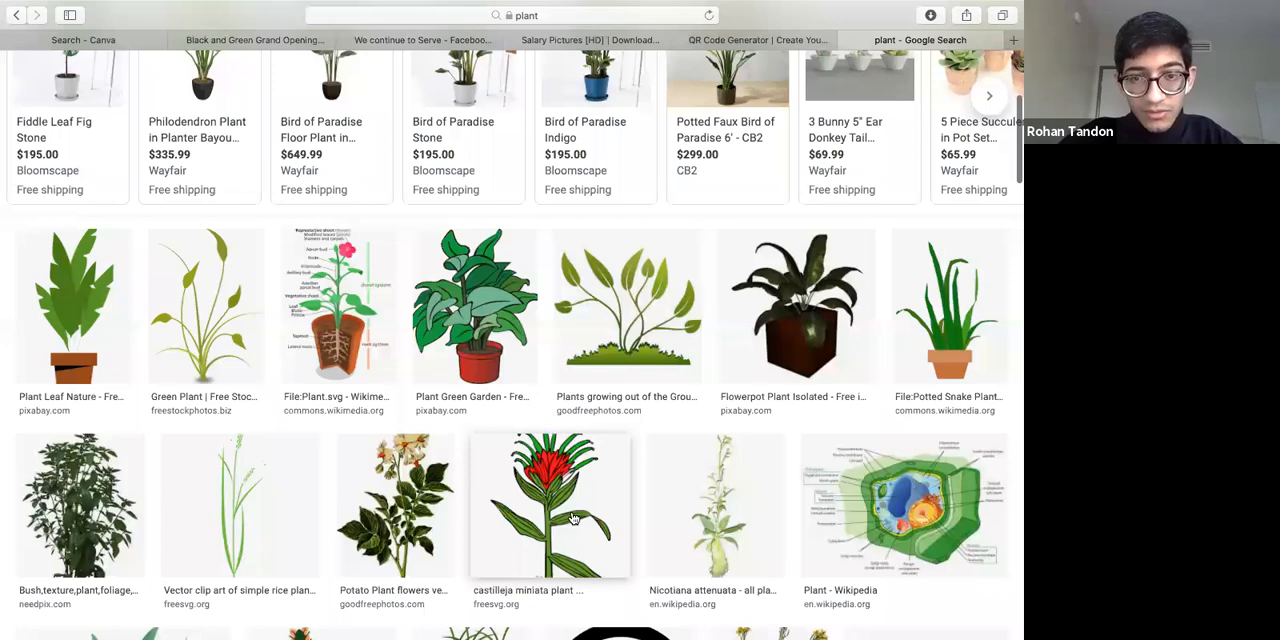
{"action": "scroll", "coordinate": [573, 517], "scroll_direction": "down", "scroll_amount": 2}
{"action": "scroll", "coordinate": [573, 518], "scroll_direction": "down", "scroll_amount": 3}
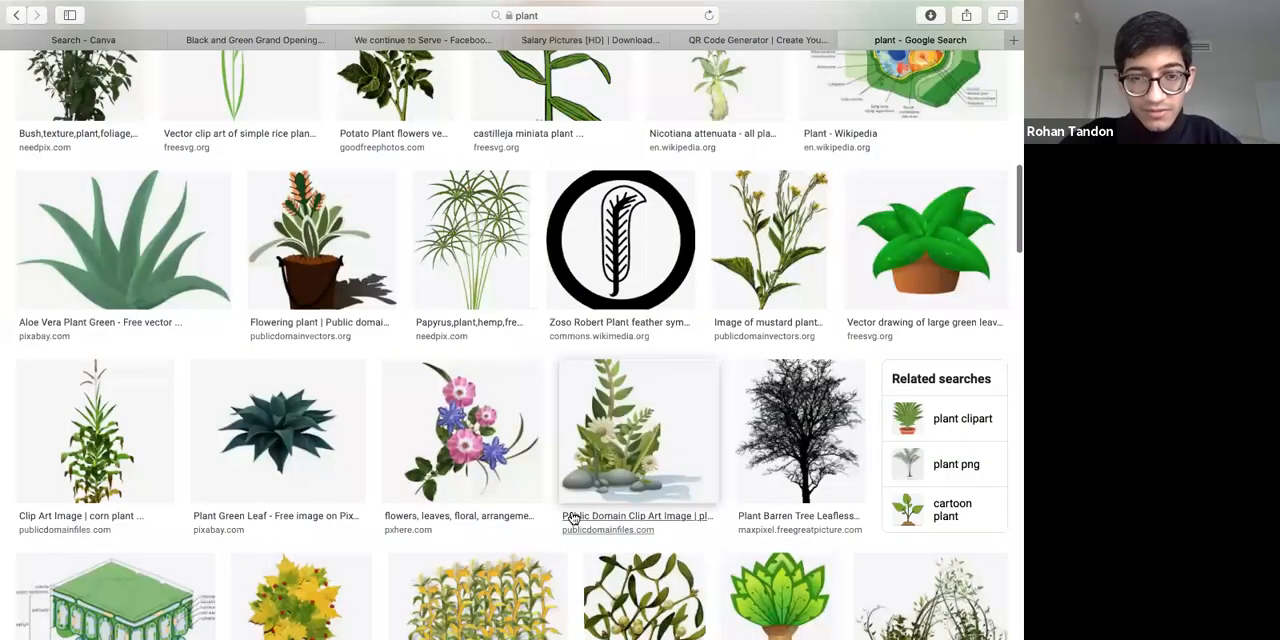
{"action": "scroll", "coordinate": [573, 518], "scroll_direction": "down", "scroll_amount": 3}
{"action": "scroll", "coordinate": [617, 133], "scroll_direction": "down", "scroll_amount": 5}
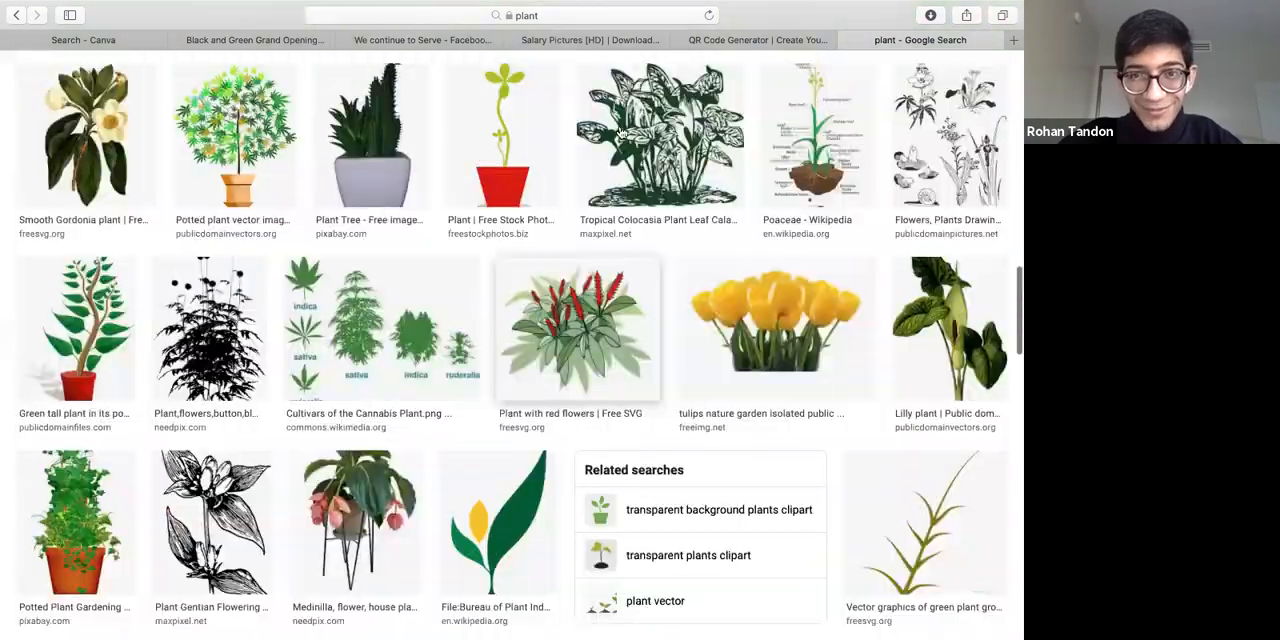
{"action": "scroll", "coordinate": [617, 133], "scroll_direction": "down", "scroll_amount": 4}
{"action": "key", "text": "Home"}
{"action": "left_click", "coordinate": [481, 151]}
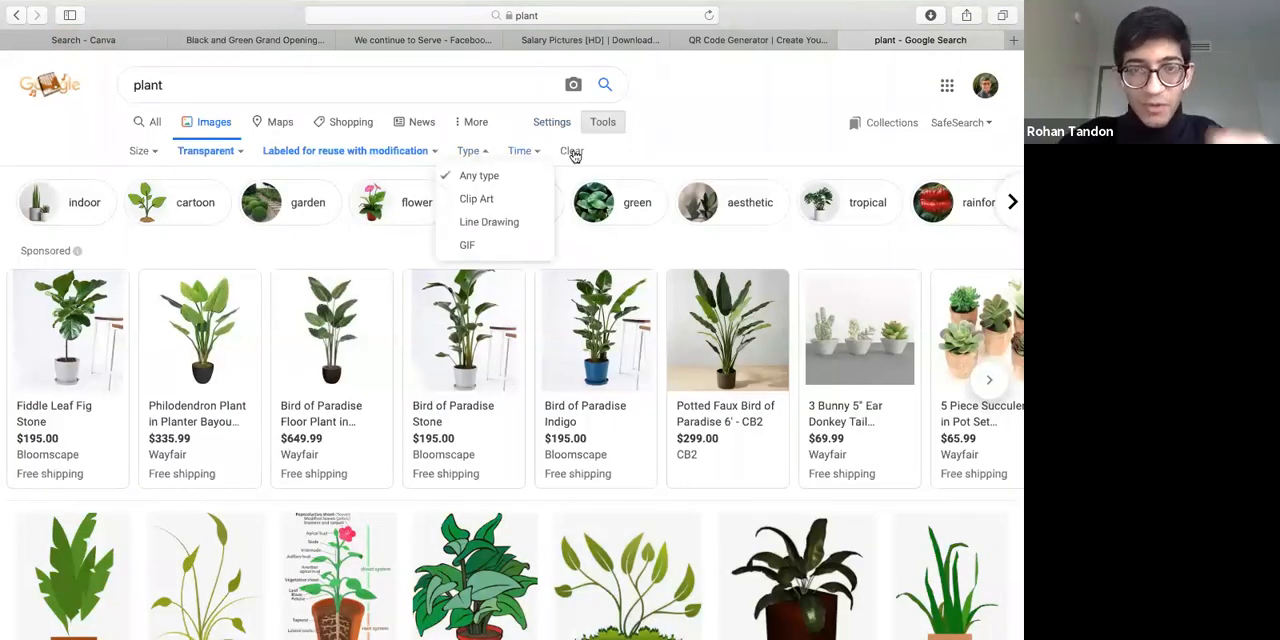
{"action": "left_click", "coordinate": [521, 151]}
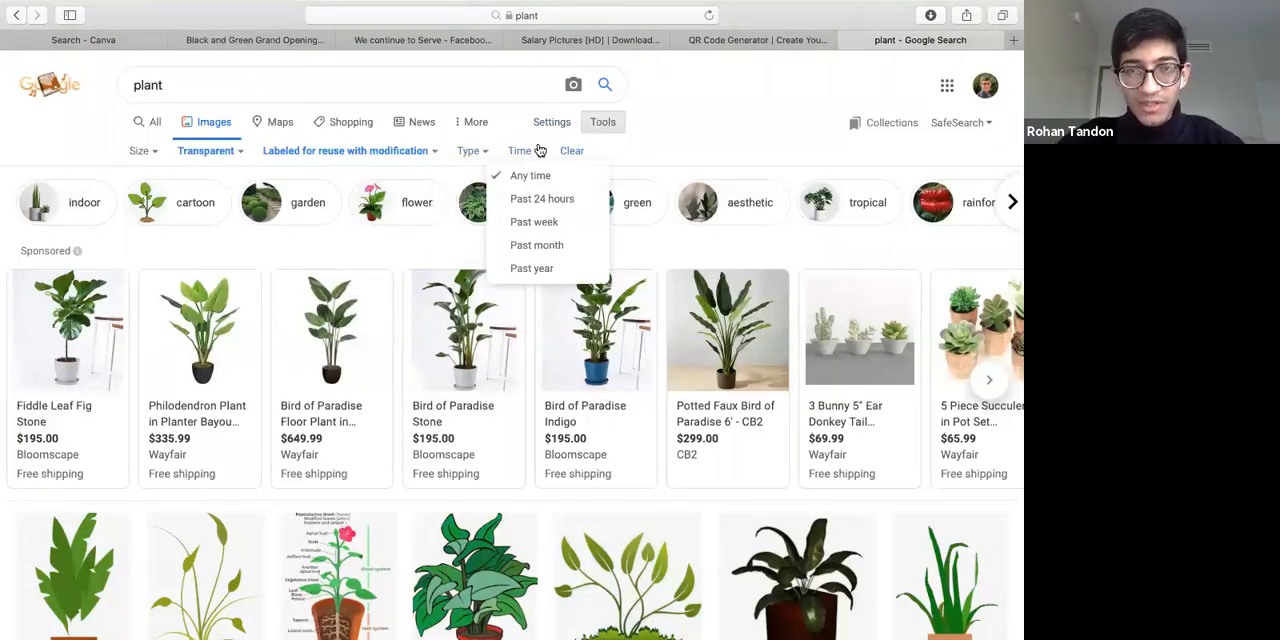
{"action": "left_click", "coordinate": [605, 122]}
{"action": "left_click", "coordinate": [602, 123]}
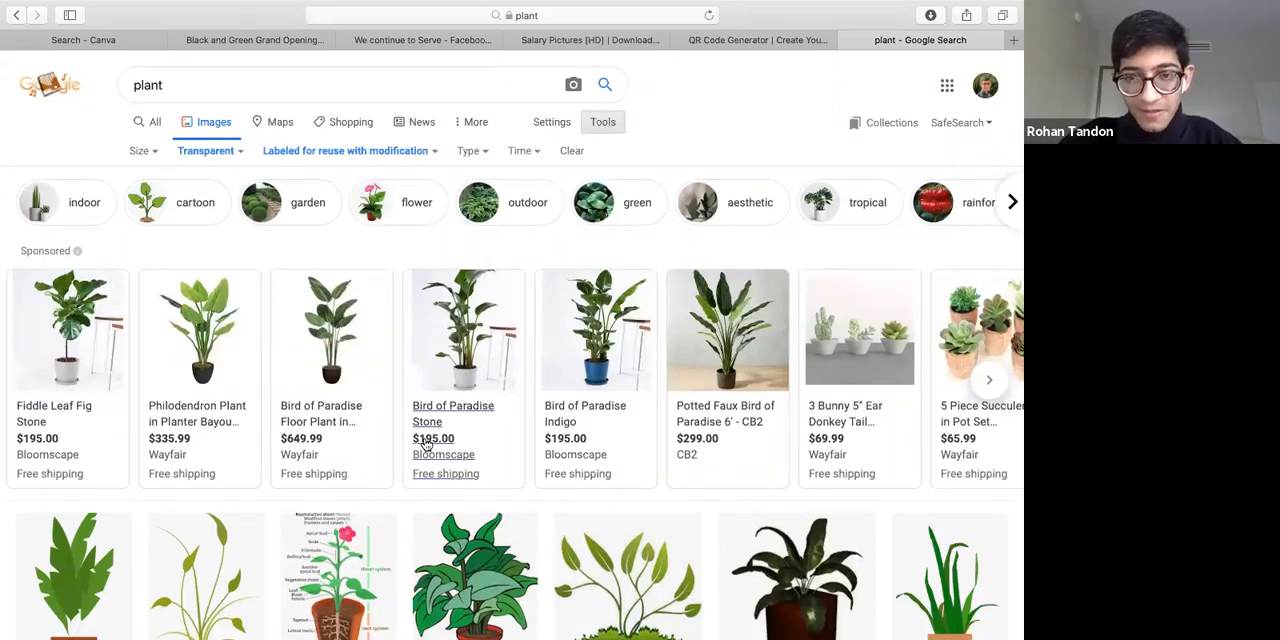
Look further through the transparent plant results for an image that suits the ad
{"action": "scroll", "coordinate": [425, 443], "scroll_direction": "down", "scroll_amount": 10}
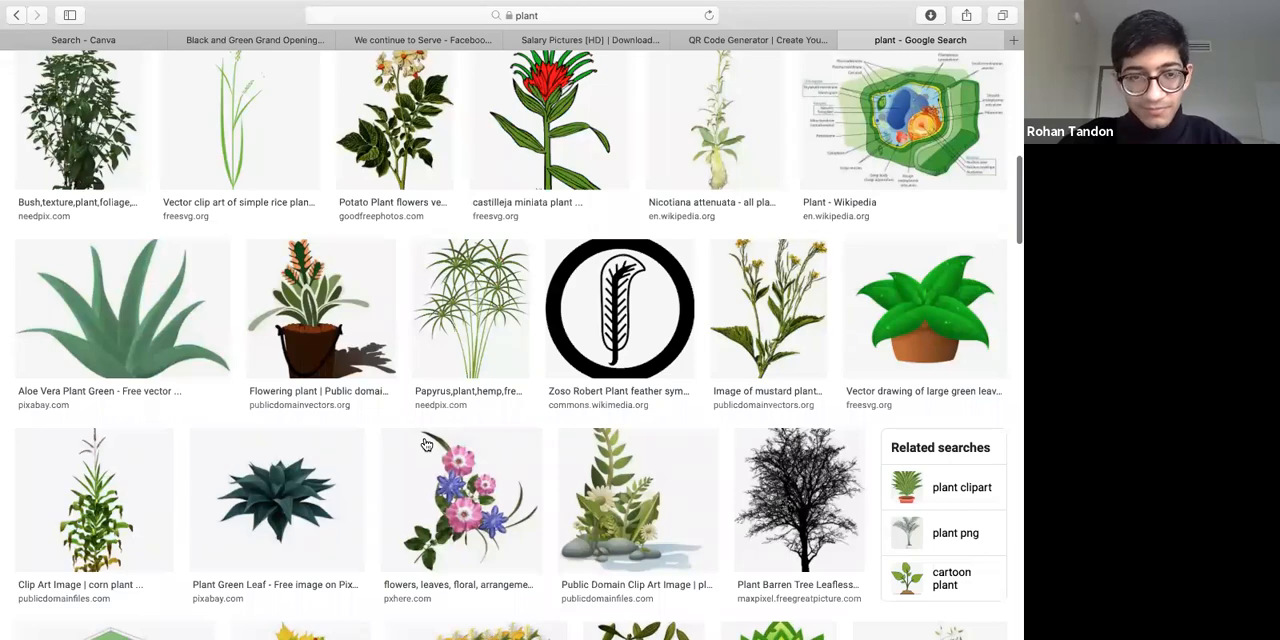
{"action": "scroll", "coordinate": [425, 443], "scroll_direction": "down", "scroll_amount": 5}
{"action": "scroll", "coordinate": [425, 443], "scroll_direction": "down", "scroll_amount": 6}
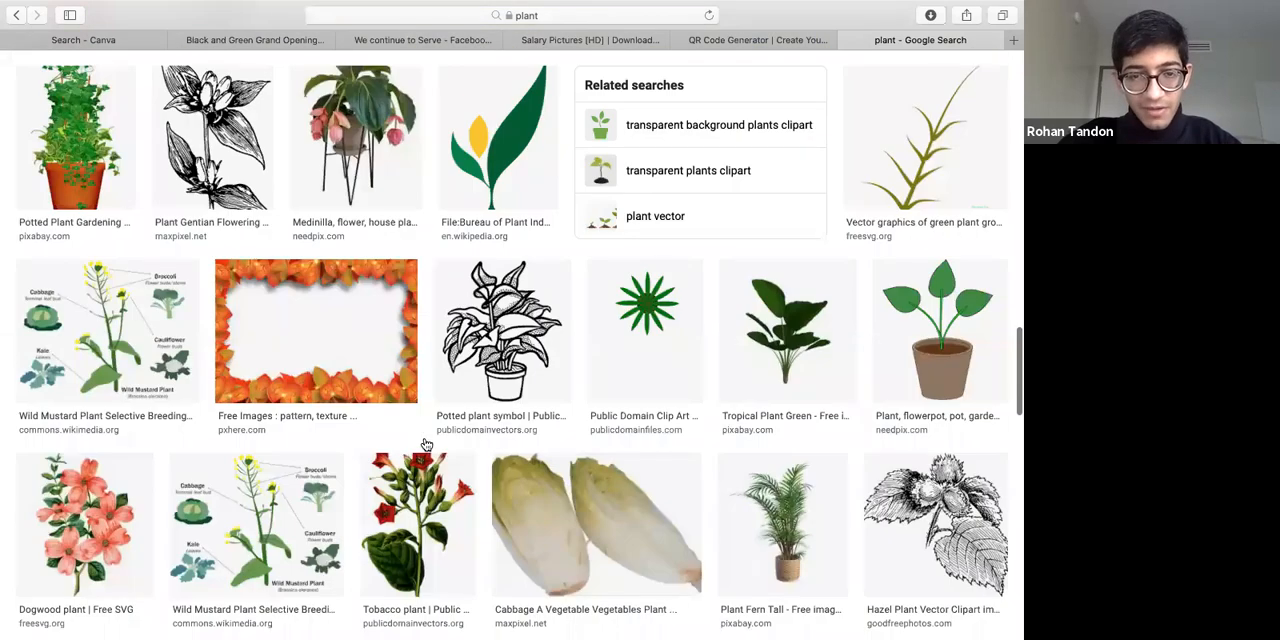
{"action": "scroll", "coordinate": [425, 443], "scroll_direction": "down", "scroll_amount": 5}
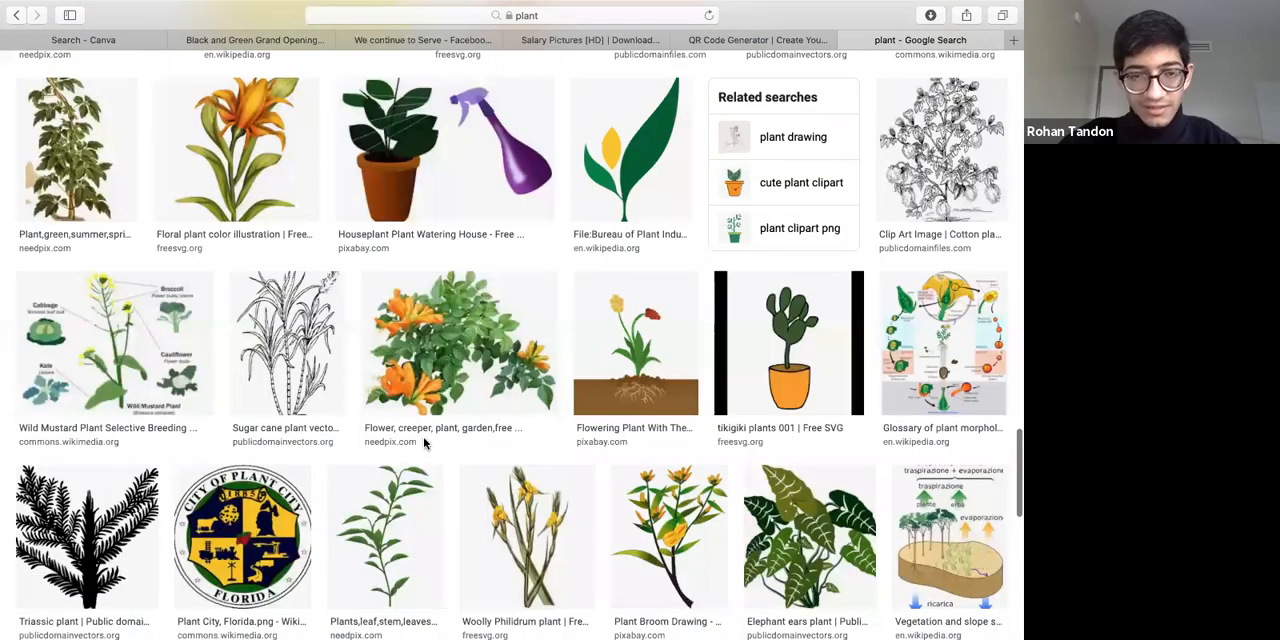
{"action": "scroll", "coordinate": [425, 443], "scroll_direction": "down", "scroll_amount": 3}
{"action": "scroll", "coordinate": [425, 443], "scroll_direction": "down", "scroll_amount": 3}
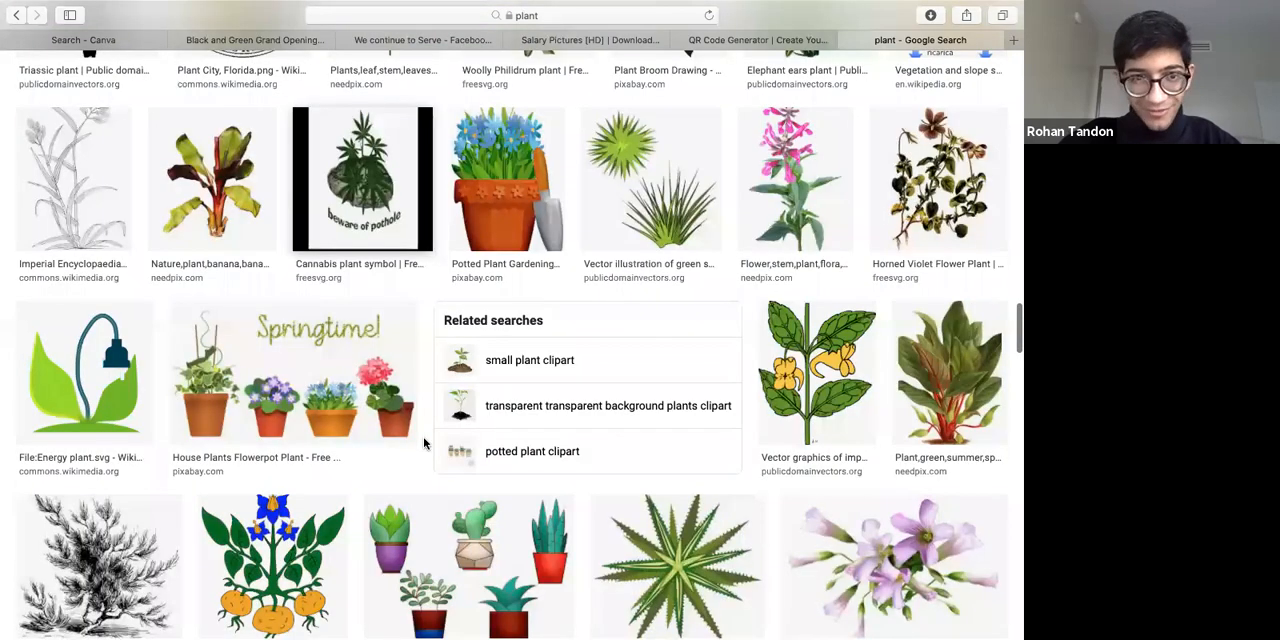
{"action": "scroll", "coordinate": [425, 443], "scroll_direction": "down", "scroll_amount": 5}
{"action": "scroll", "coordinate": [590, 455], "scroll_direction": "down", "scroll_amount": 3}
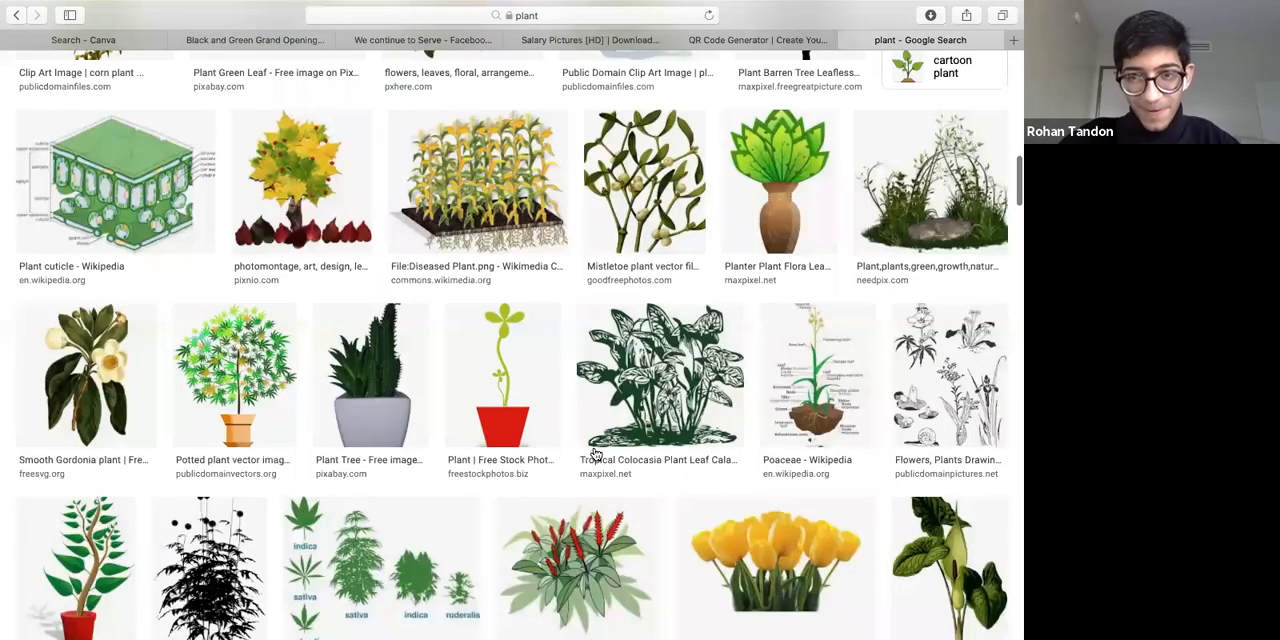
{"action": "scroll", "coordinate": [593, 455], "scroll_direction": "up", "scroll_amount": 10}
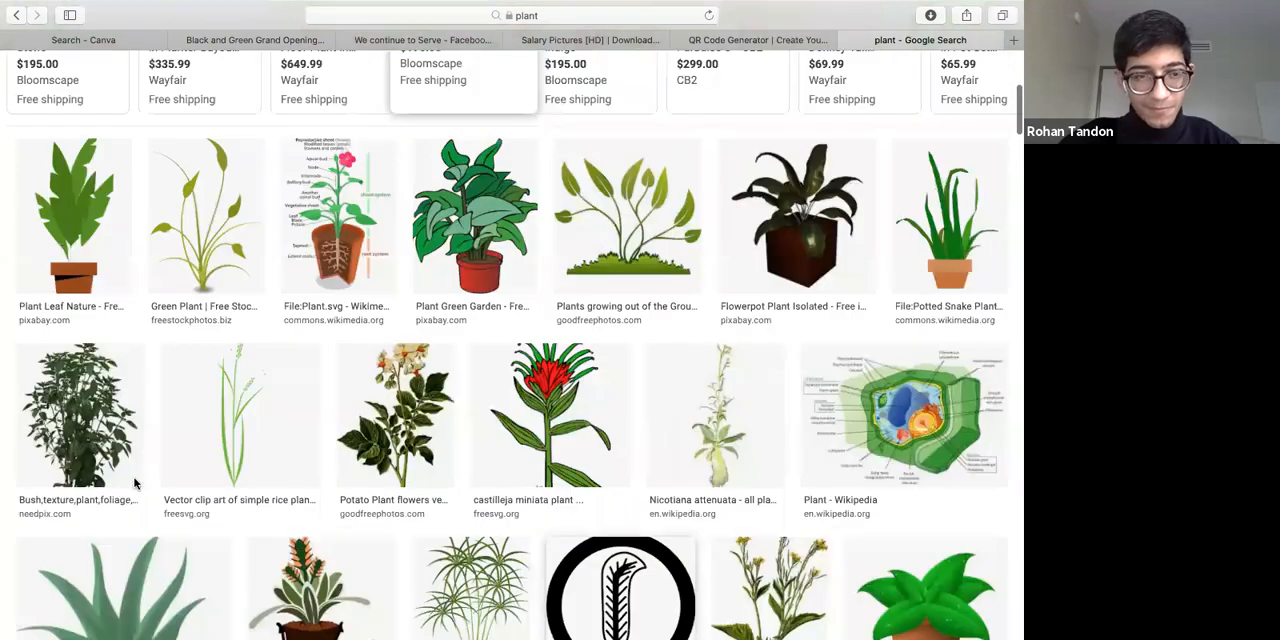
{"action": "scroll", "coordinate": [517, 331], "scroll_direction": "up", "scroll_amount": 2}
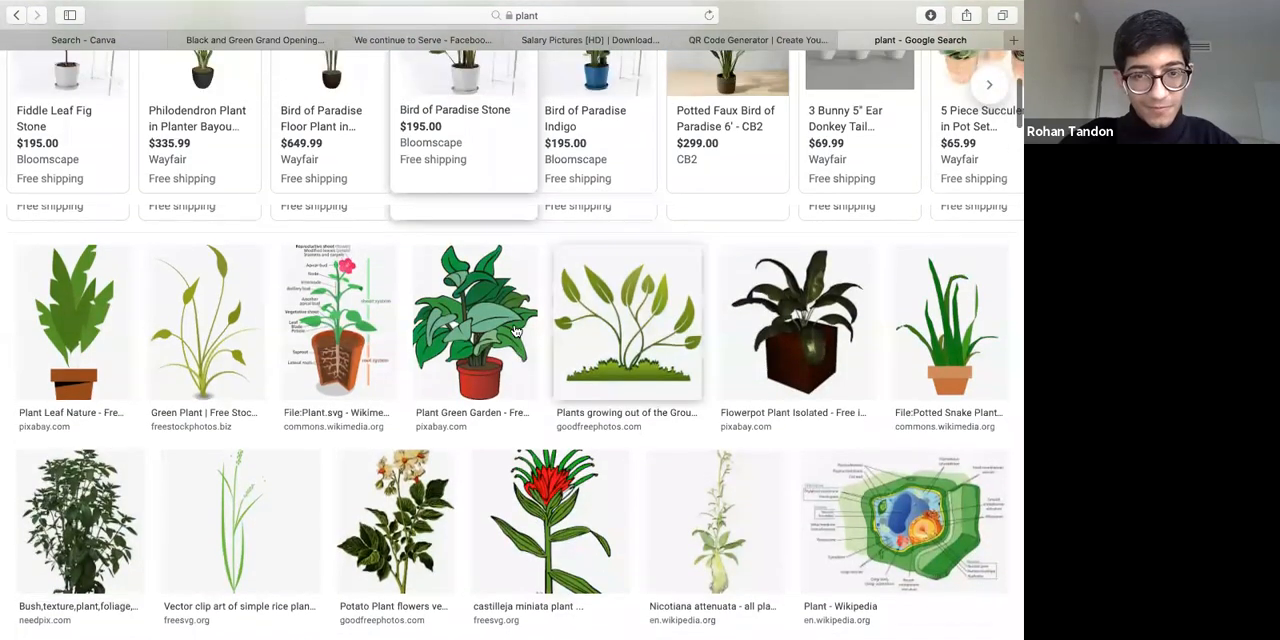
{"action": "scroll", "coordinate": [432, 523], "scroll_direction": "up", "scroll_amount": 1}
{"action": "scroll", "coordinate": [432, 523], "scroll_direction": "down", "scroll_amount": 1}
Preview the Potato Plant flowers clipart from Good Free Photos and save the image to Downloads
{"action": "left_click", "coordinate": [432, 523]}
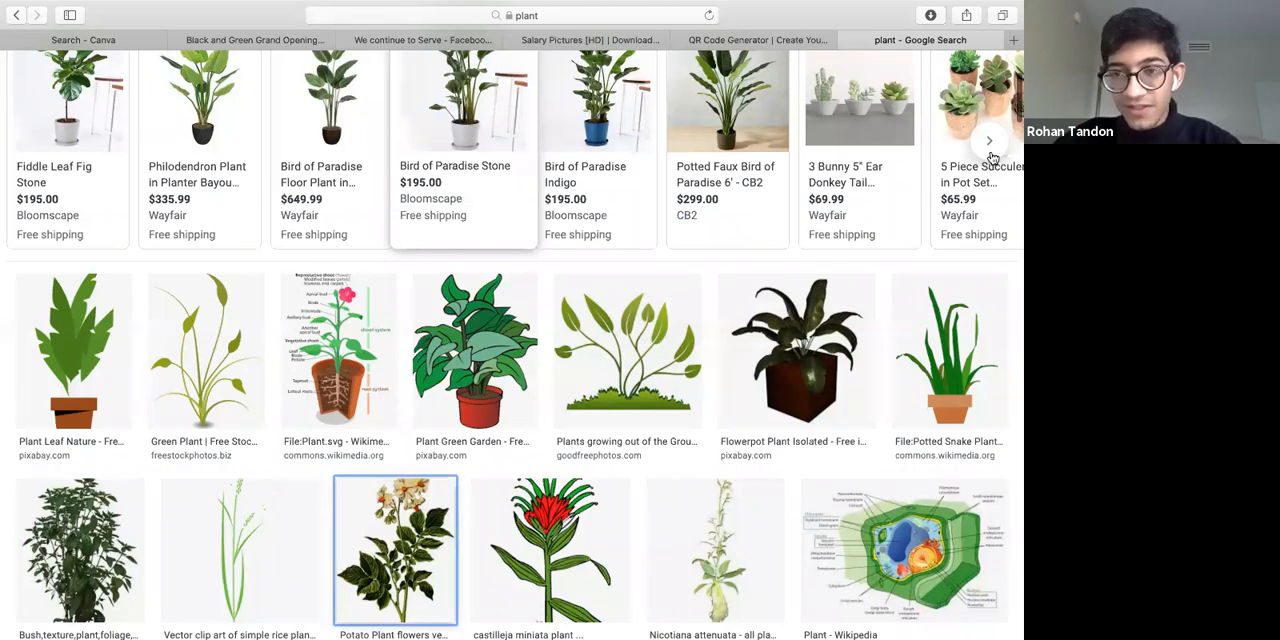
{"action": "scroll", "coordinate": [992, 158], "scroll_direction": "up", "scroll_amount": 5}
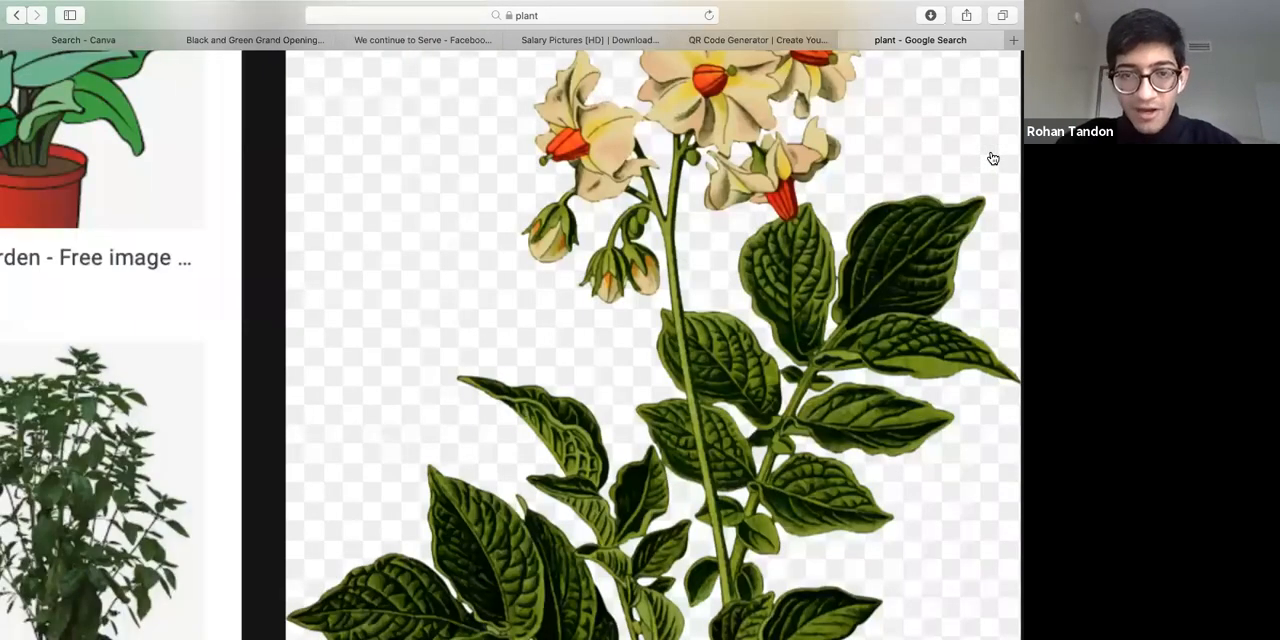
{"action": "scroll", "coordinate": [992, 158], "scroll_direction": "down", "scroll_amount": 1}
{"action": "scroll", "coordinate": [792, 327], "scroll_direction": "down", "scroll_amount": 1}
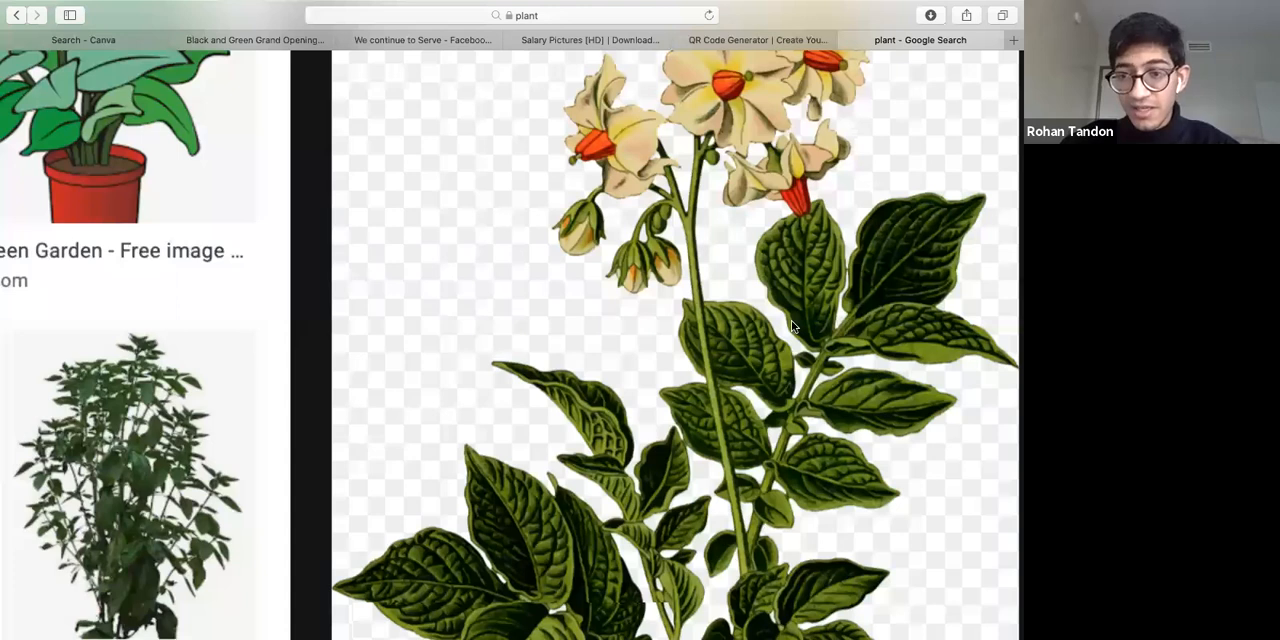
{"action": "scroll", "coordinate": [792, 327], "scroll_direction": "down", "scroll_amount": 3}
{"action": "scroll", "coordinate": [818, 502], "scroll_direction": "up", "scroll_amount": 1}
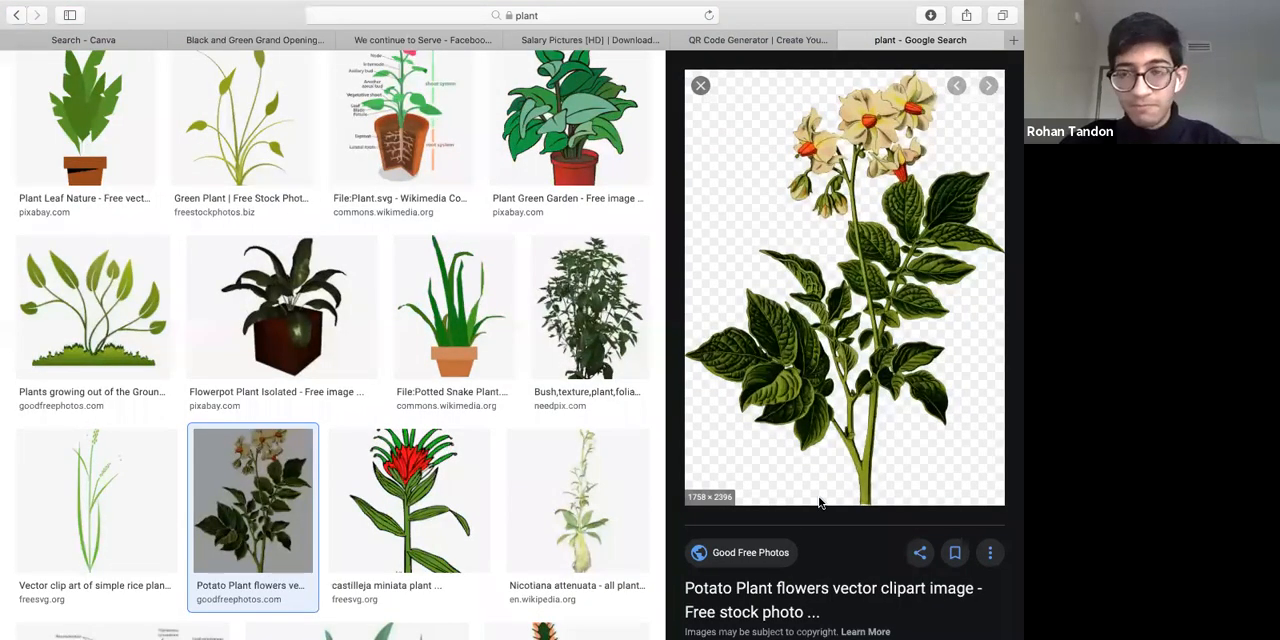
{"action": "right_click", "coordinate": [818, 502]}
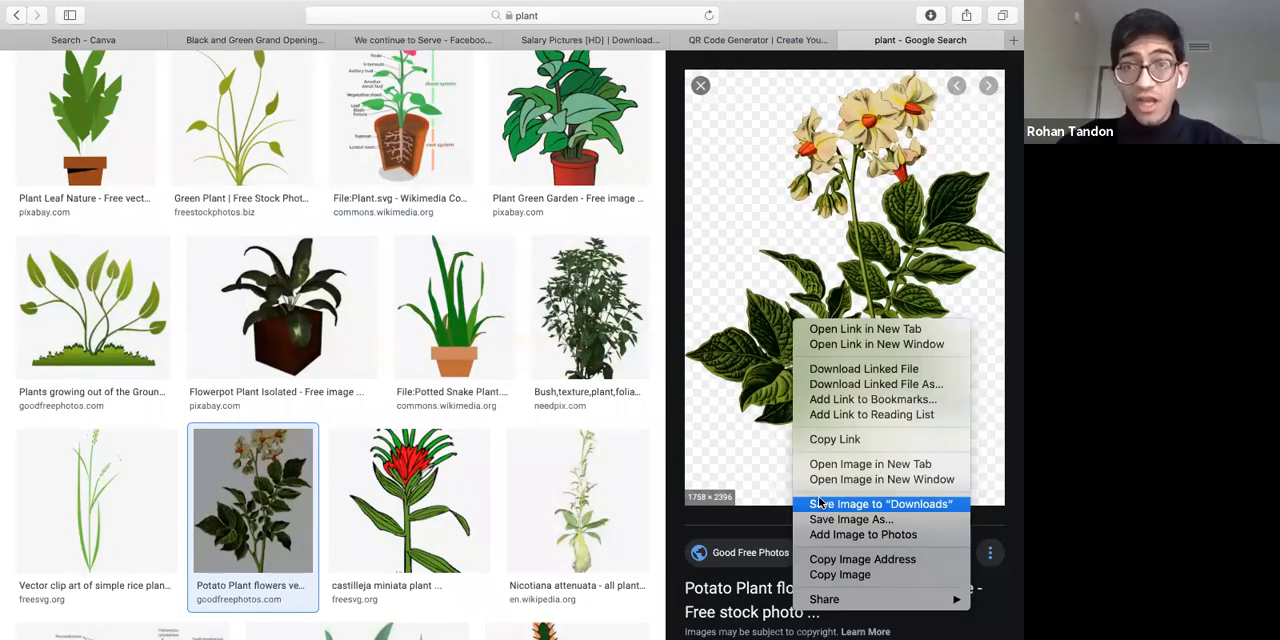
{"action": "left_click", "coordinate": [848, 508]}
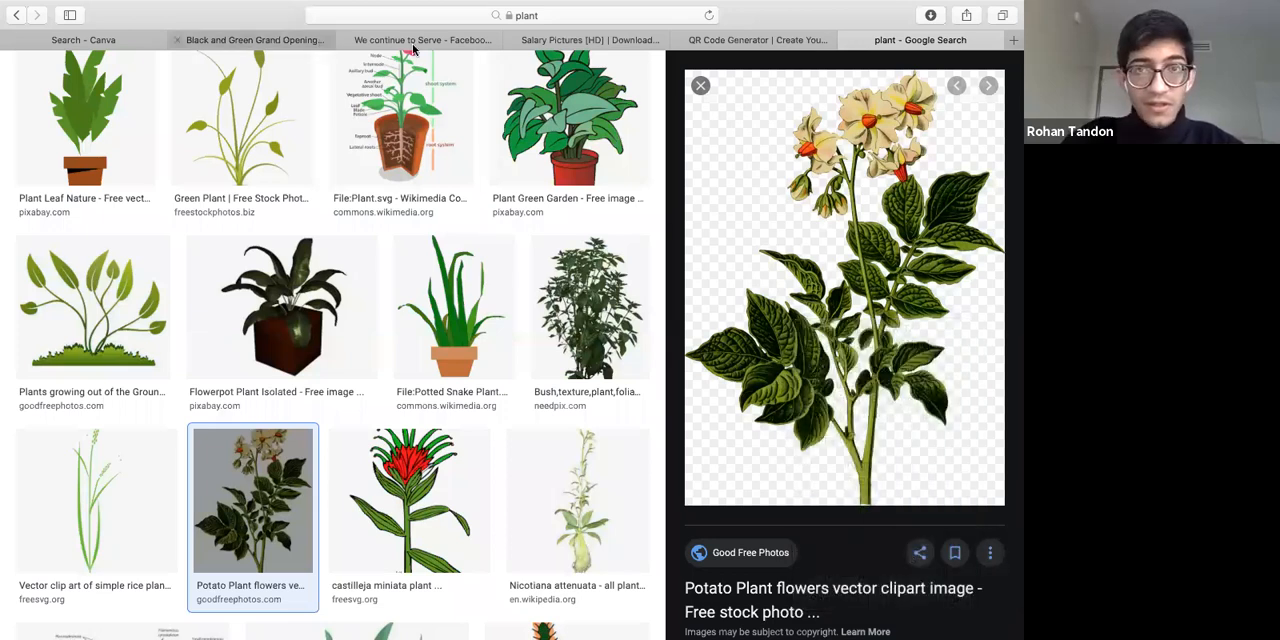
Return to the "We continue to Serve" Facebook ad and place the downloaded potato plant image from Downloads on it
{"action": "left_click", "coordinate": [285, 41]}
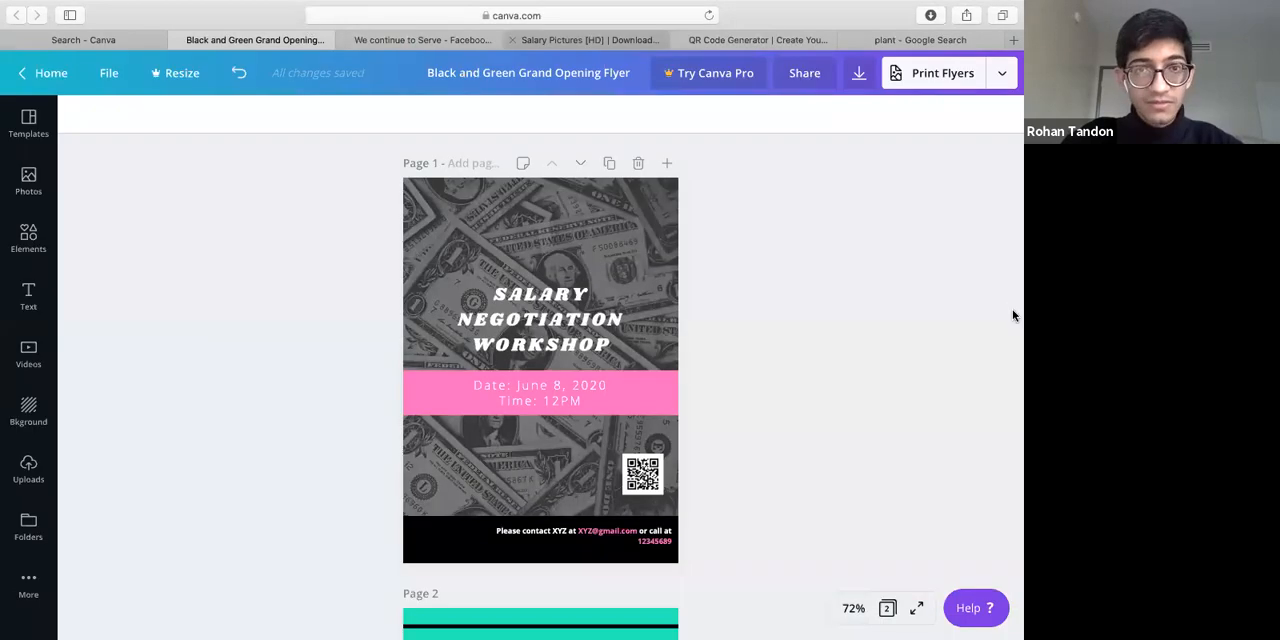
{"action": "left_click", "coordinate": [590, 41]}
{"action": "left_click", "coordinate": [423, 41]}
{"action": "left_click", "coordinate": [997, 549]}
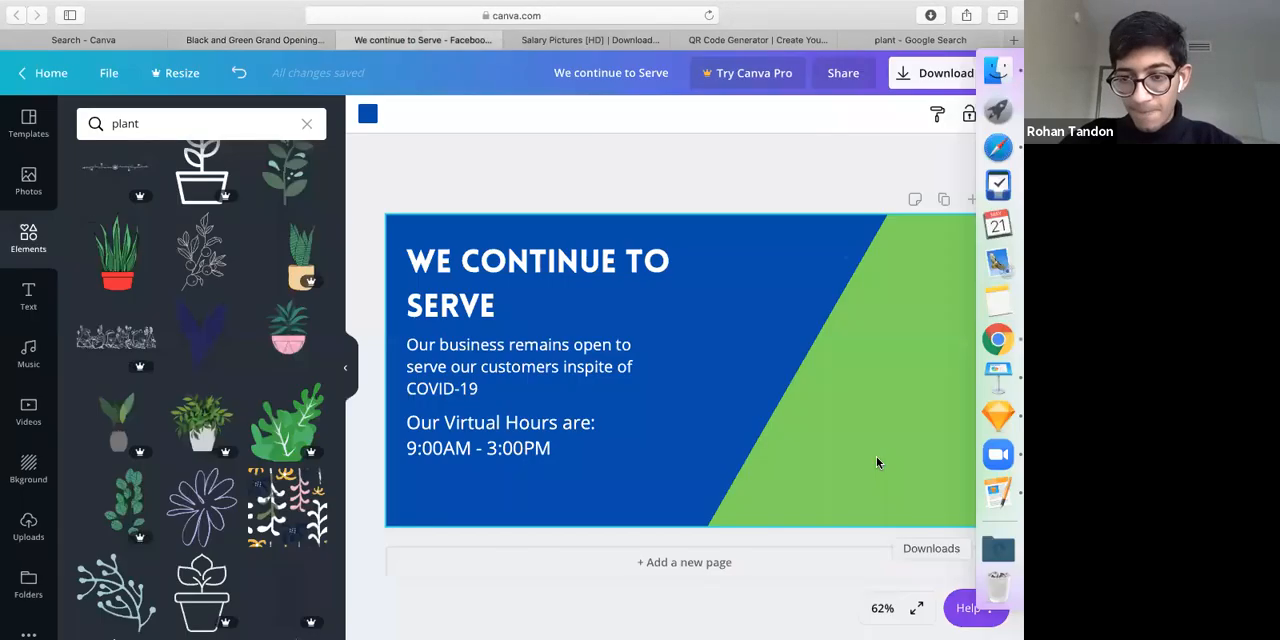
{"action": "left_click_drag", "start_coordinate": [904, 455], "coordinate": [847, 379]}
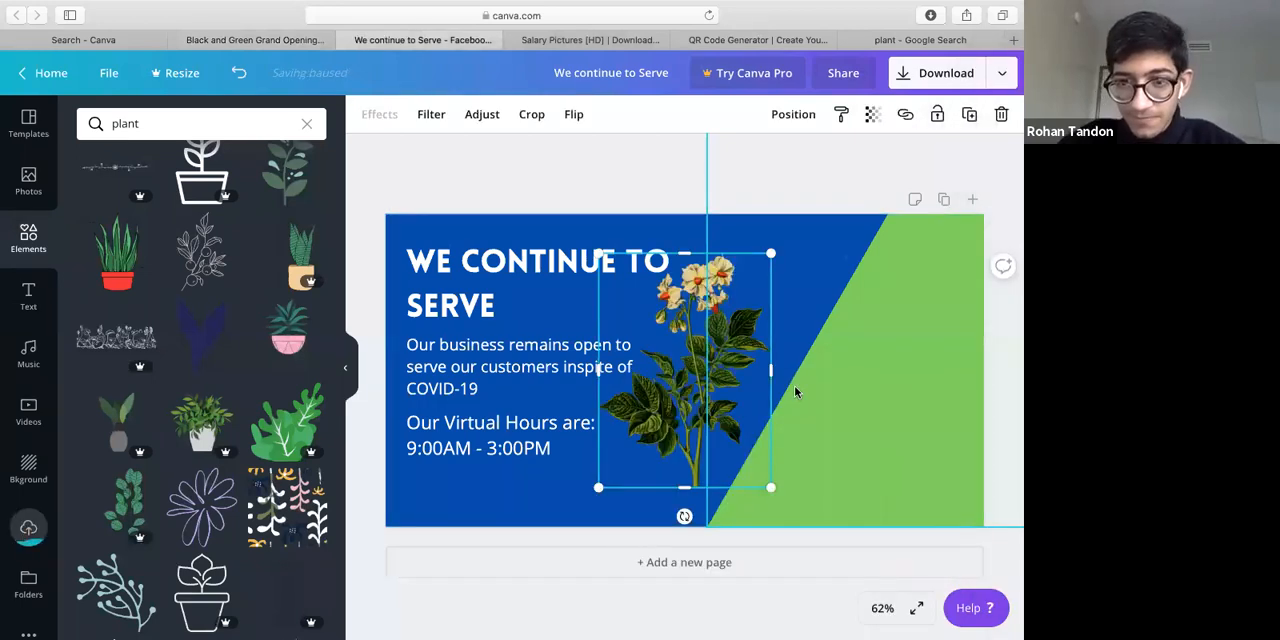
Move the plant image toward the ad's green area and enlarge it to about 600 × 818
{"action": "left_click_drag", "start_coordinate": [639, 425], "coordinate": [725, 453]}
{"action": "left_click_drag", "start_coordinate": [856, 280], "coordinate": [1013, 62]}
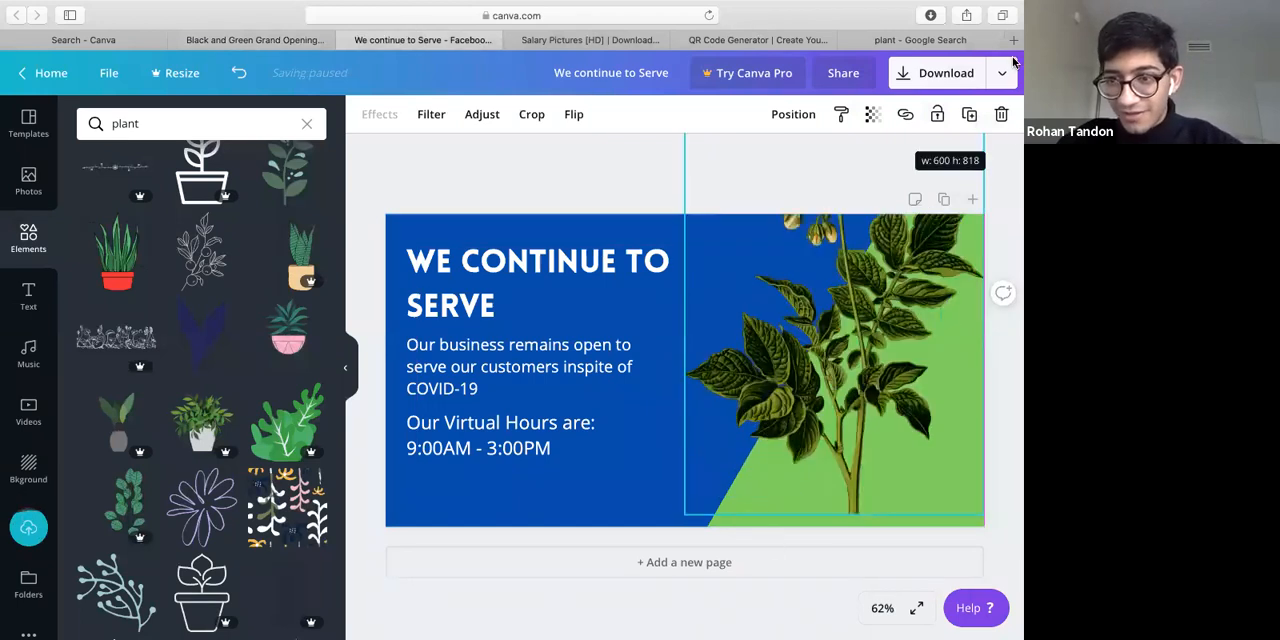
Move the plant image further over the ad's green area so its base meets the ad's lower edge, and deselect it
{"action": "left_click_drag", "start_coordinate": [858, 383], "coordinate": [902, 396]}
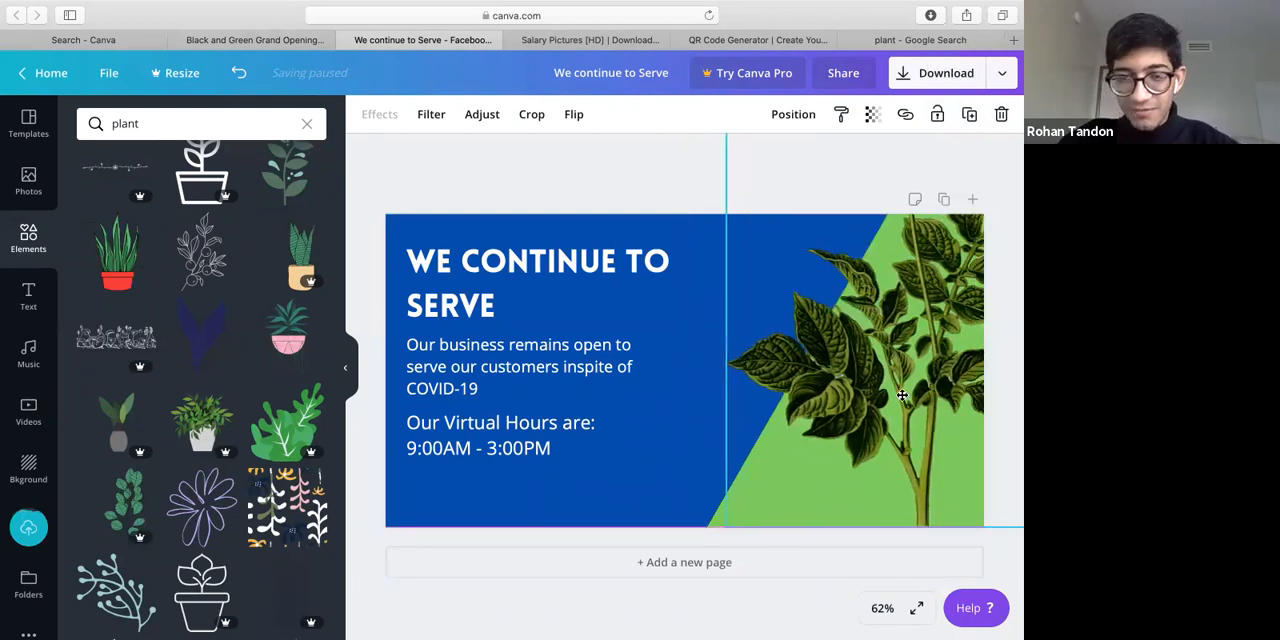
{"action": "left_click", "coordinate": [565, 537]}
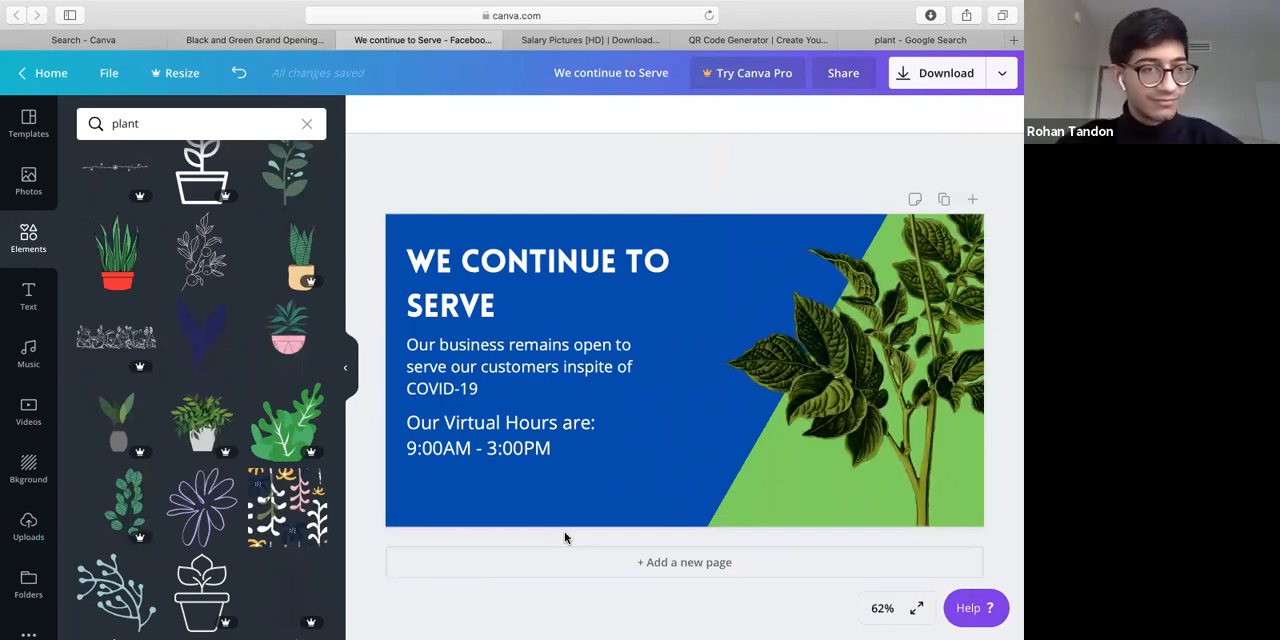
Leave the Facebook Ad template search and open the Kawsay Energy Drink pitch deck from your own designs
{"action": "left_click", "coordinate": [127, 46]}
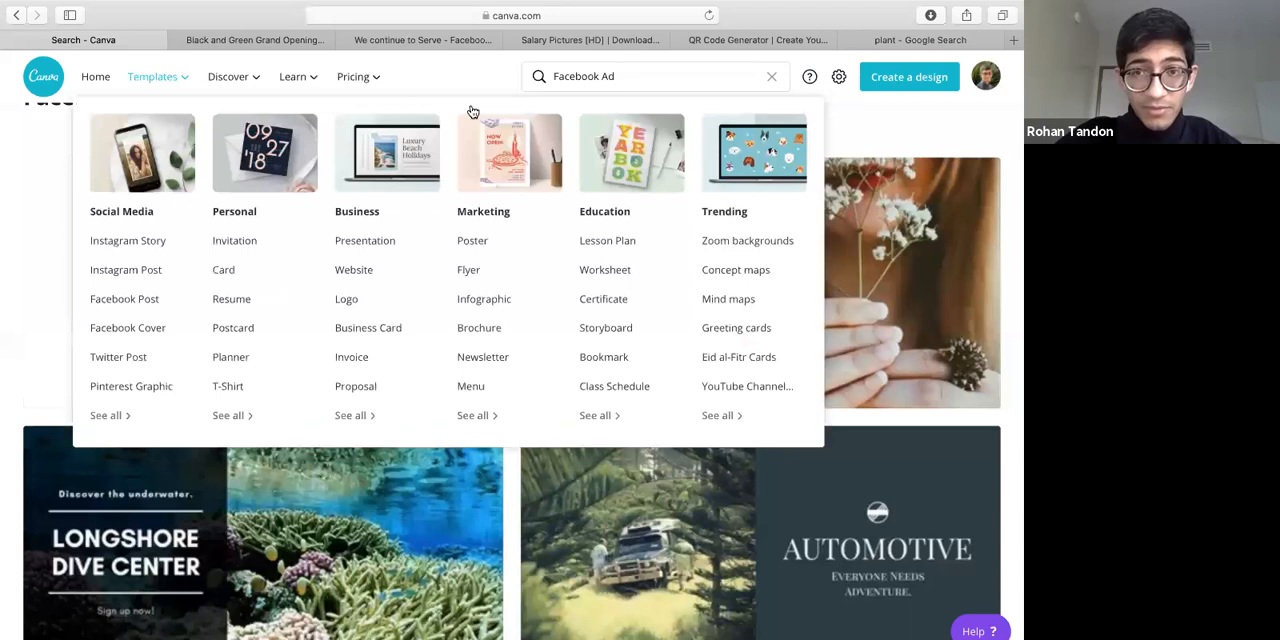
{"action": "left_click", "coordinate": [771, 76]}
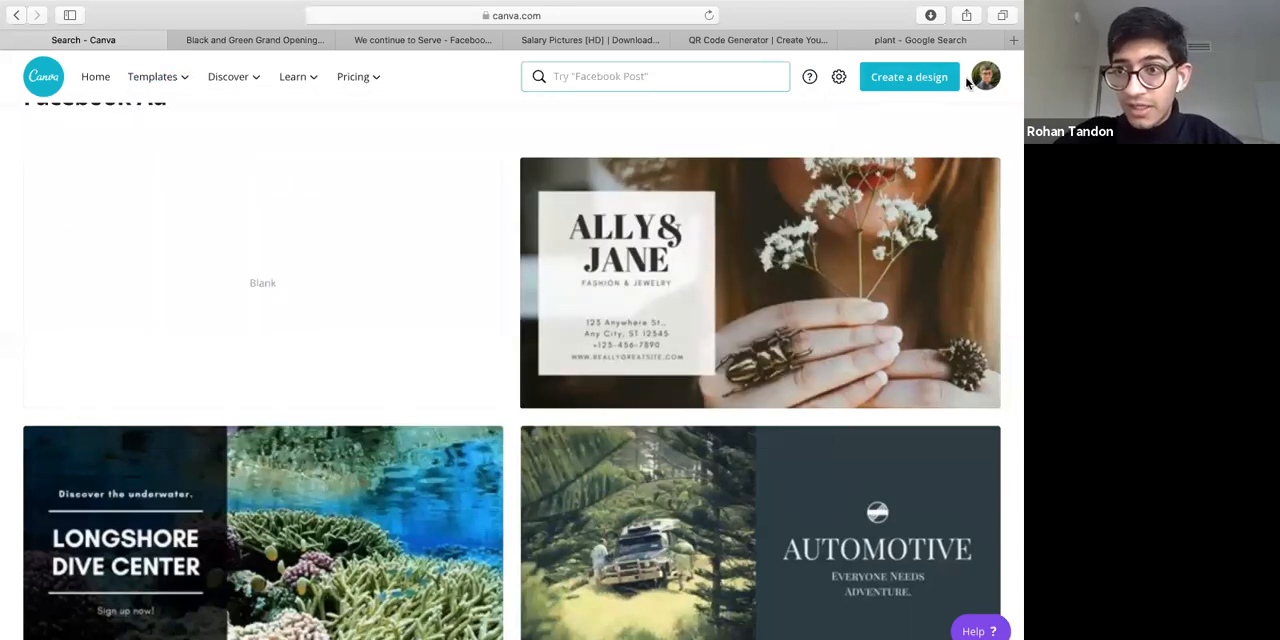
{"action": "left_click", "coordinate": [44, 78]}
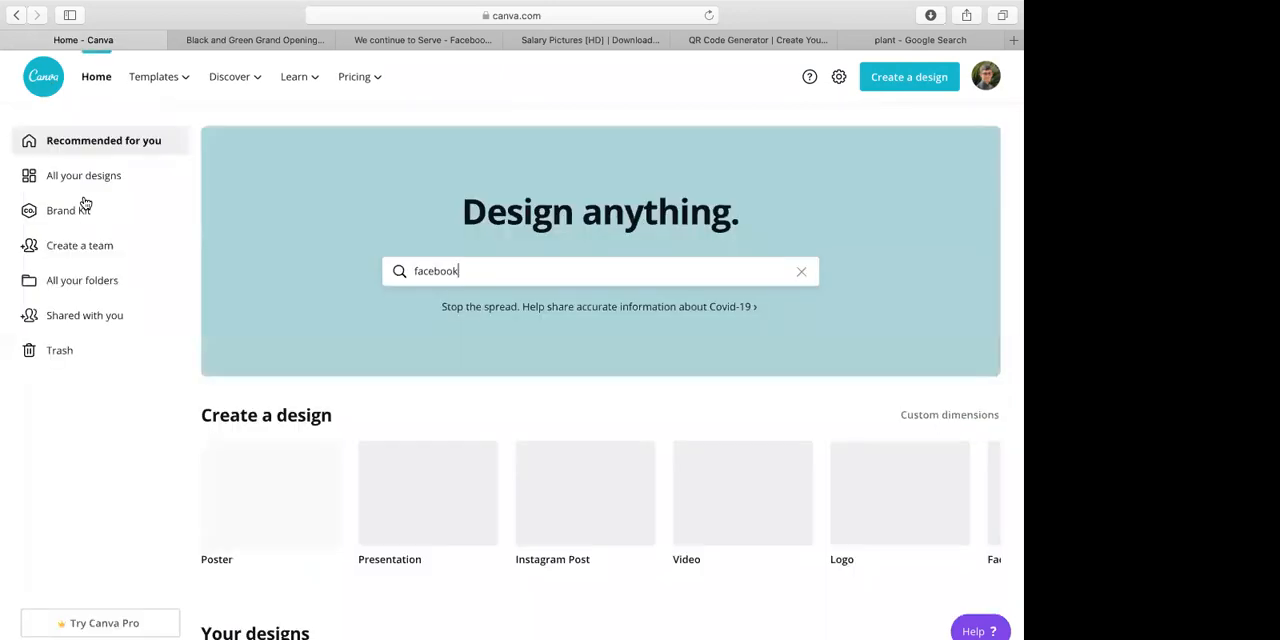
{"action": "left_click", "coordinate": [86, 183]}
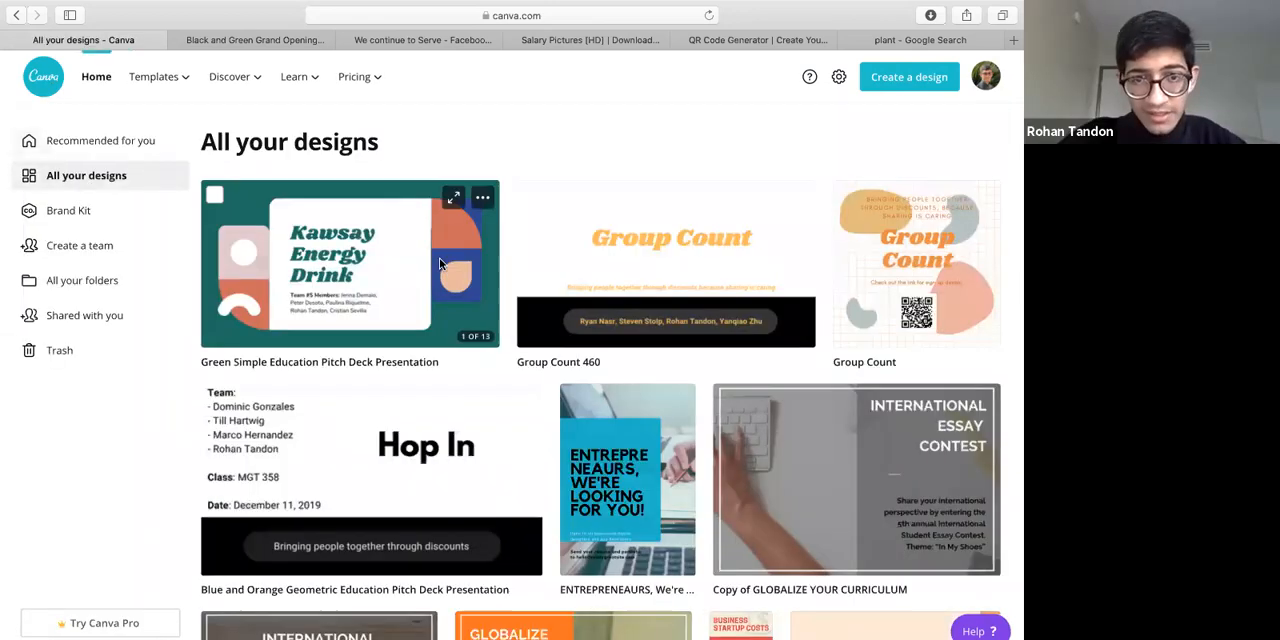
{"action": "left_click", "coordinate": [450, 215]}
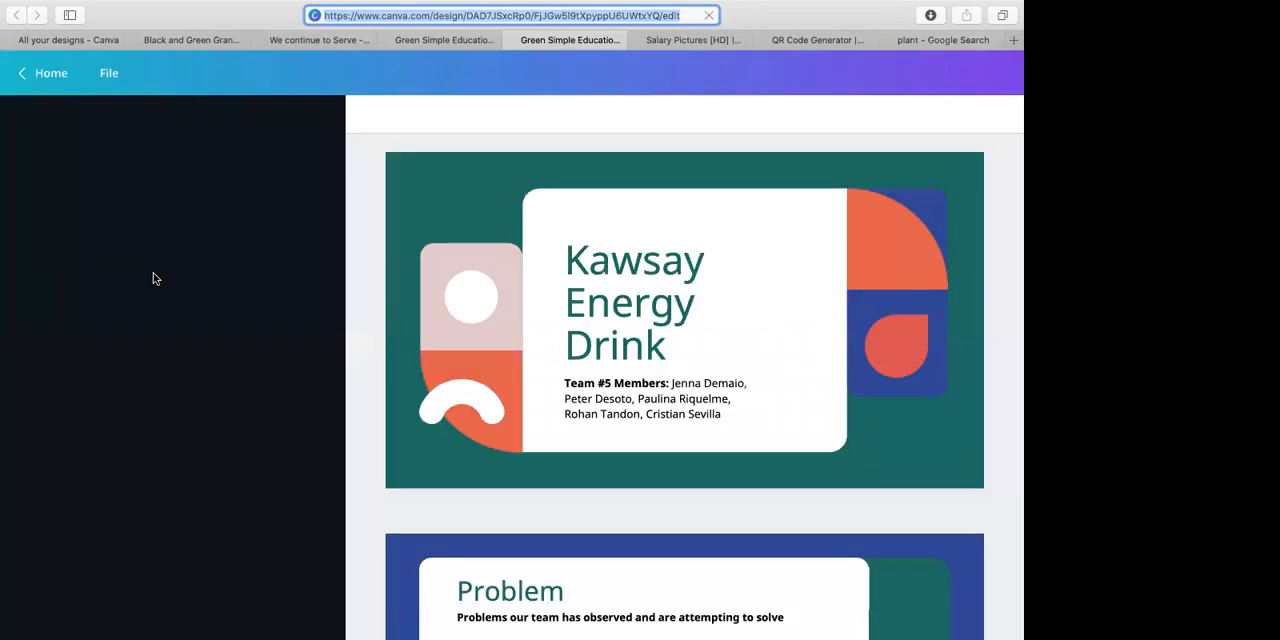
Return to the home page and replace the facebook search with "pitch dec" to browse the Pitch Deck Presentation templates
{"action": "left_click", "coordinate": [66, 40]}
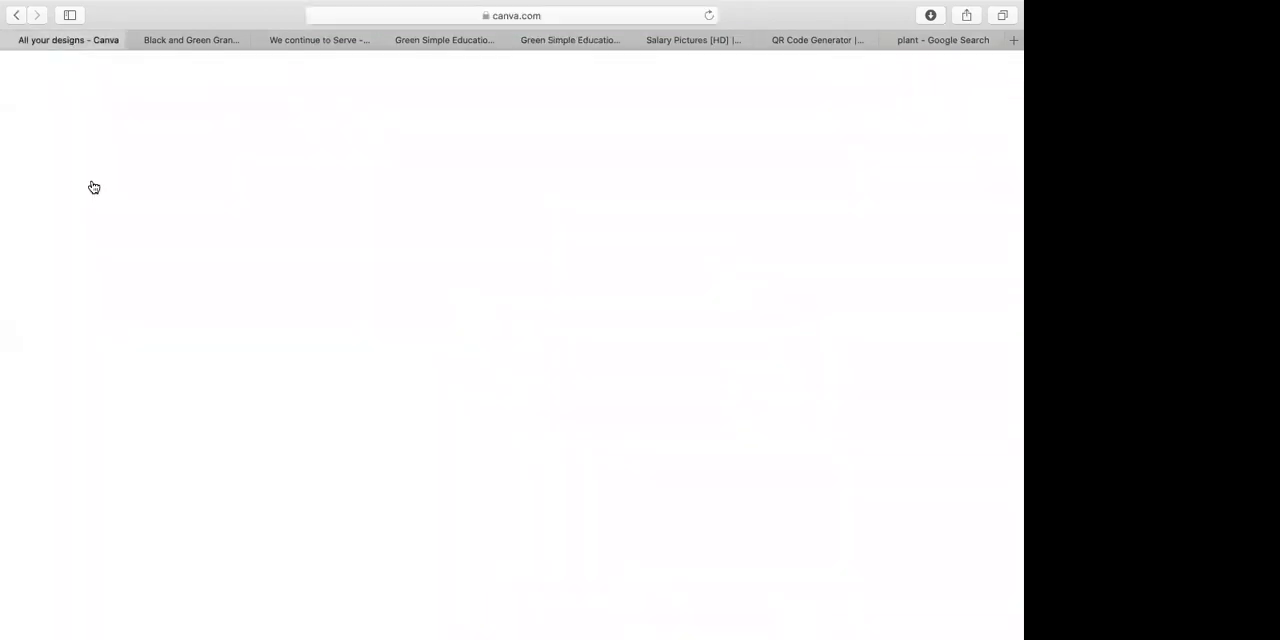
{"action": "left_click", "coordinate": [90, 145]}
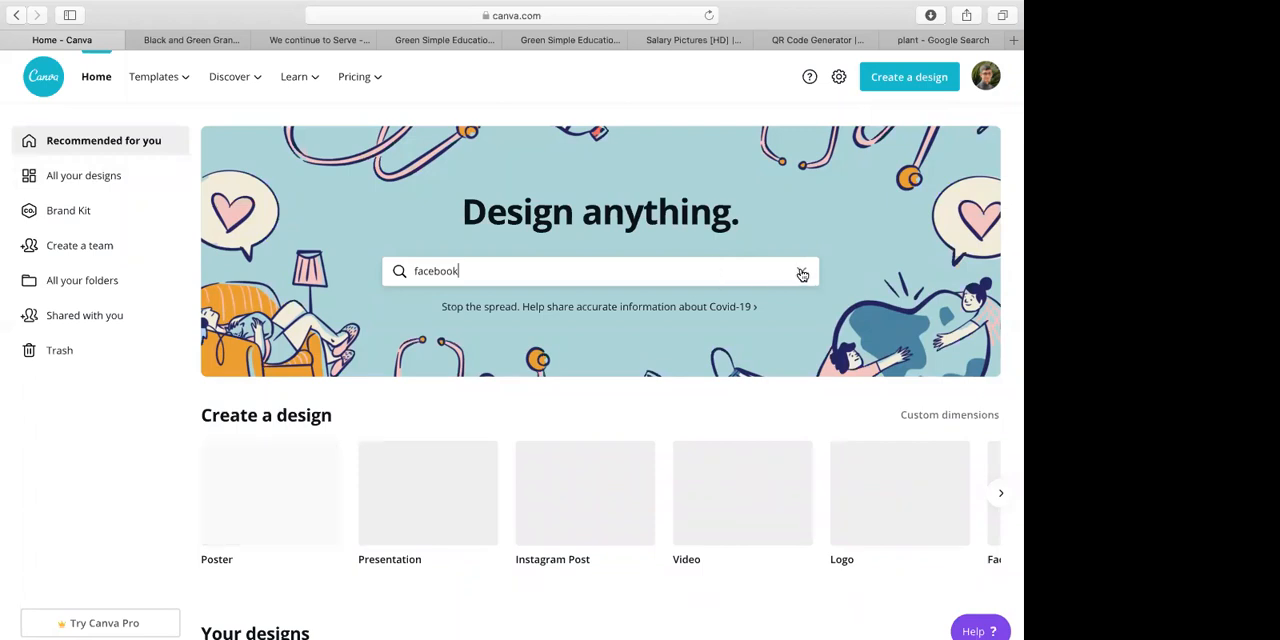
{"action": "left_click", "coordinate": [802, 274]}
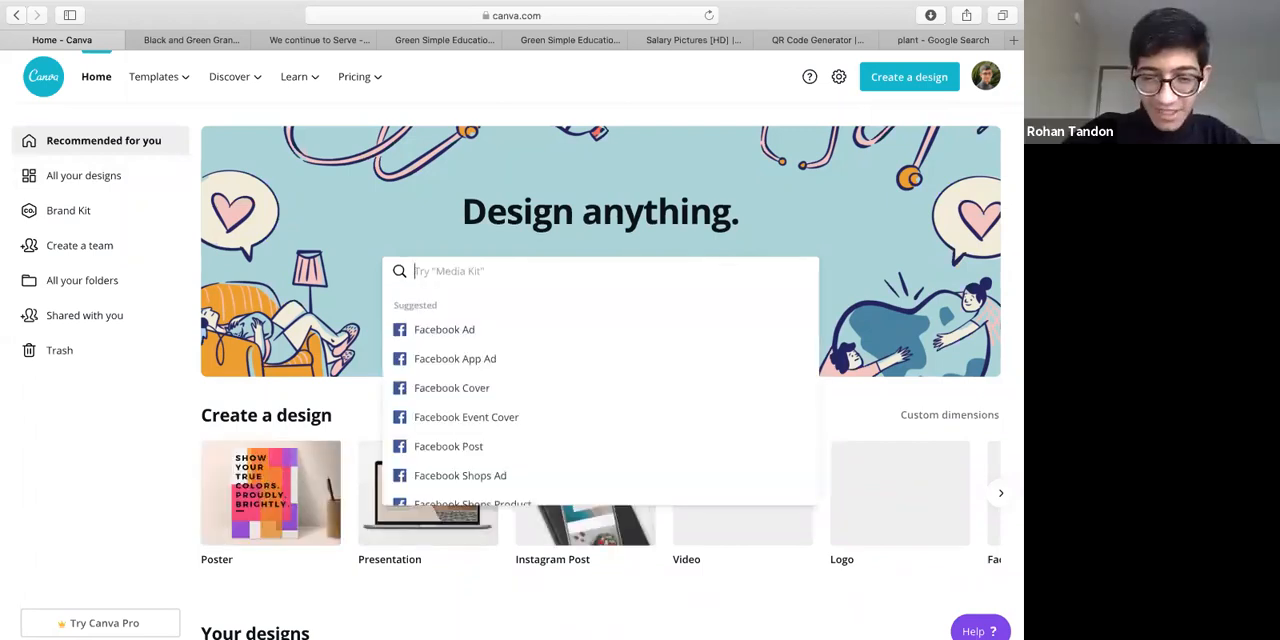
{"action": "type", "text": "pitch"}
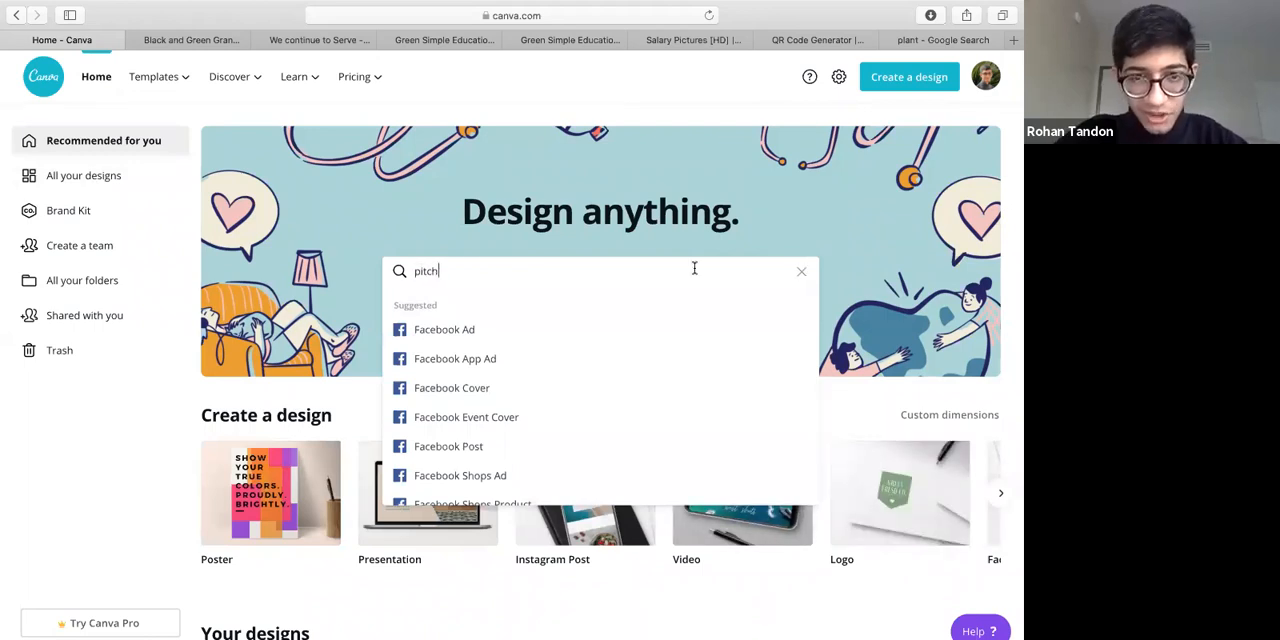
{"action": "type", "text": " des"}
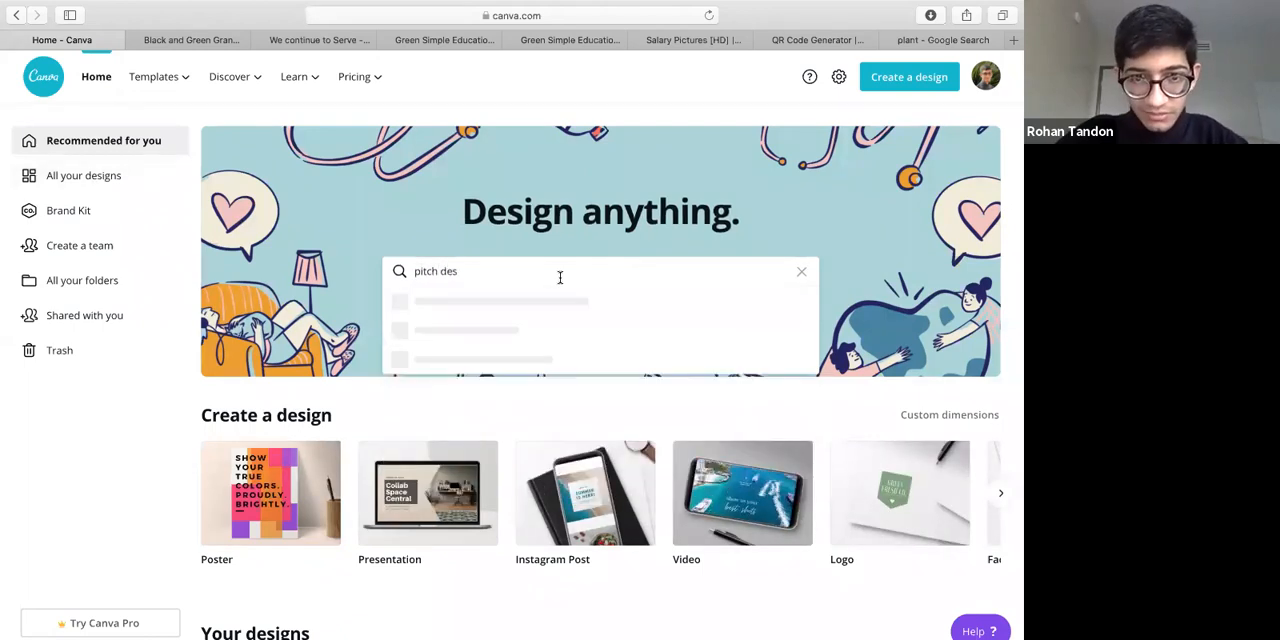
{"action": "key", "text": "BackSpace"}
{"action": "type", "text": "c"}
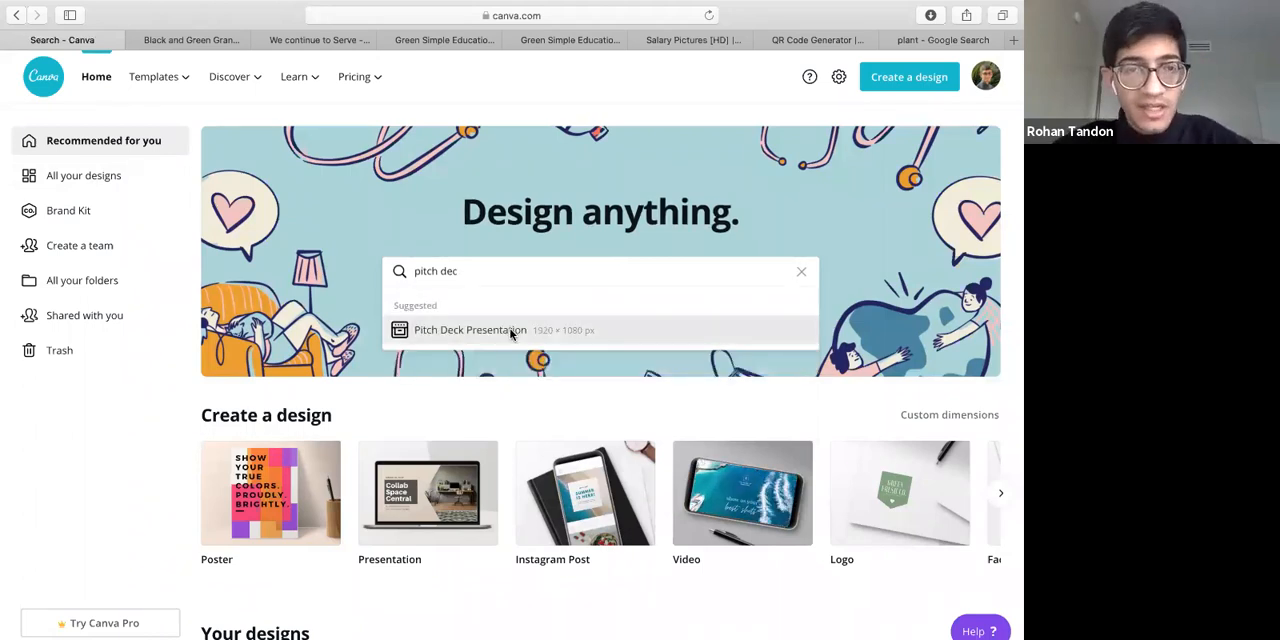
{"action": "left_click", "coordinate": [510, 332]}
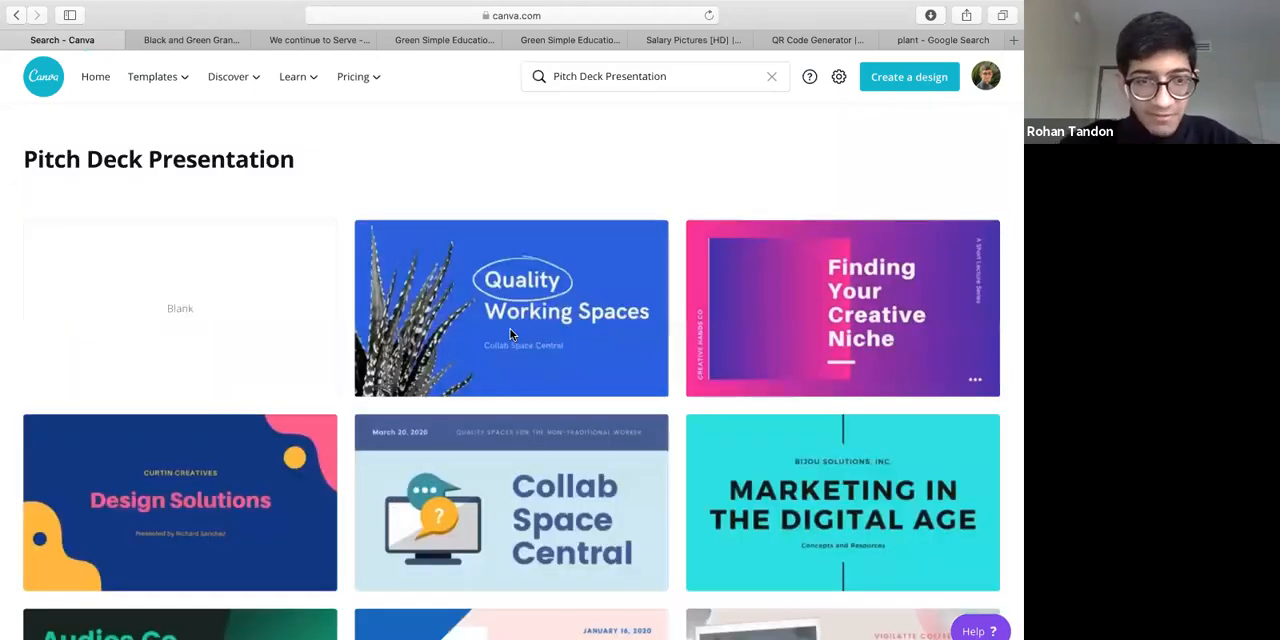
Browse the pitch deck templates and preview the slides of the Blue and Orange Technology Pitch Deck Presentation
{"action": "scroll", "coordinate": [510, 333], "scroll_direction": "down", "scroll_amount": 3}
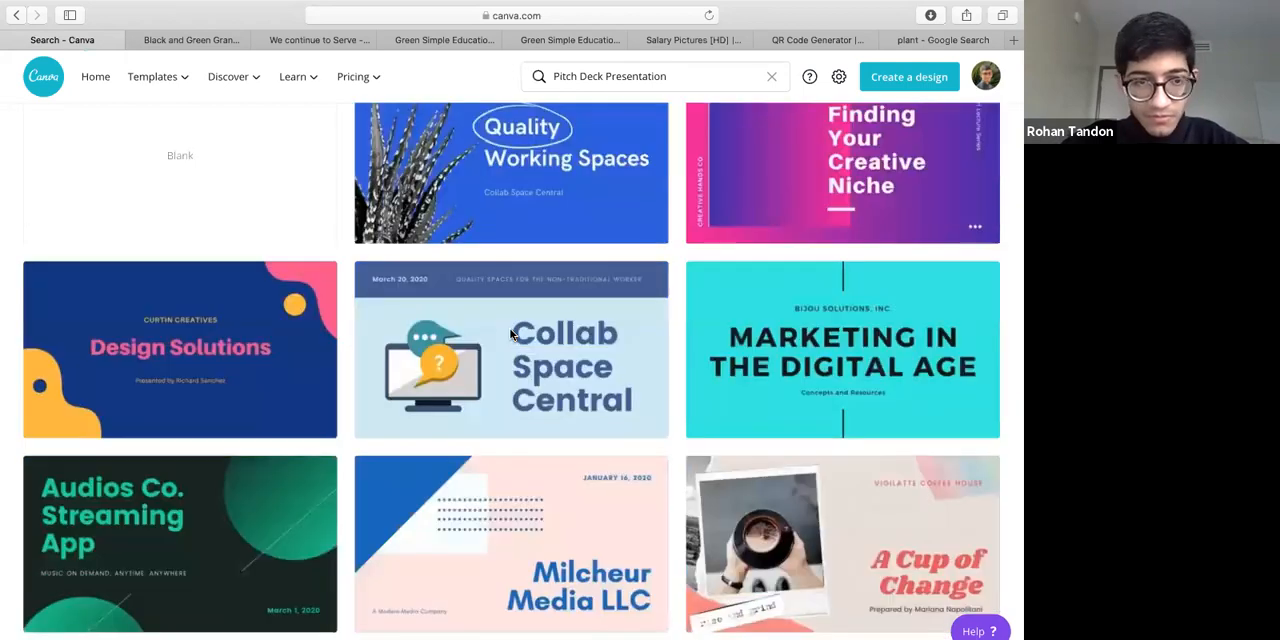
{"action": "scroll", "coordinate": [512, 335], "scroll_direction": "down", "scroll_amount": 2}
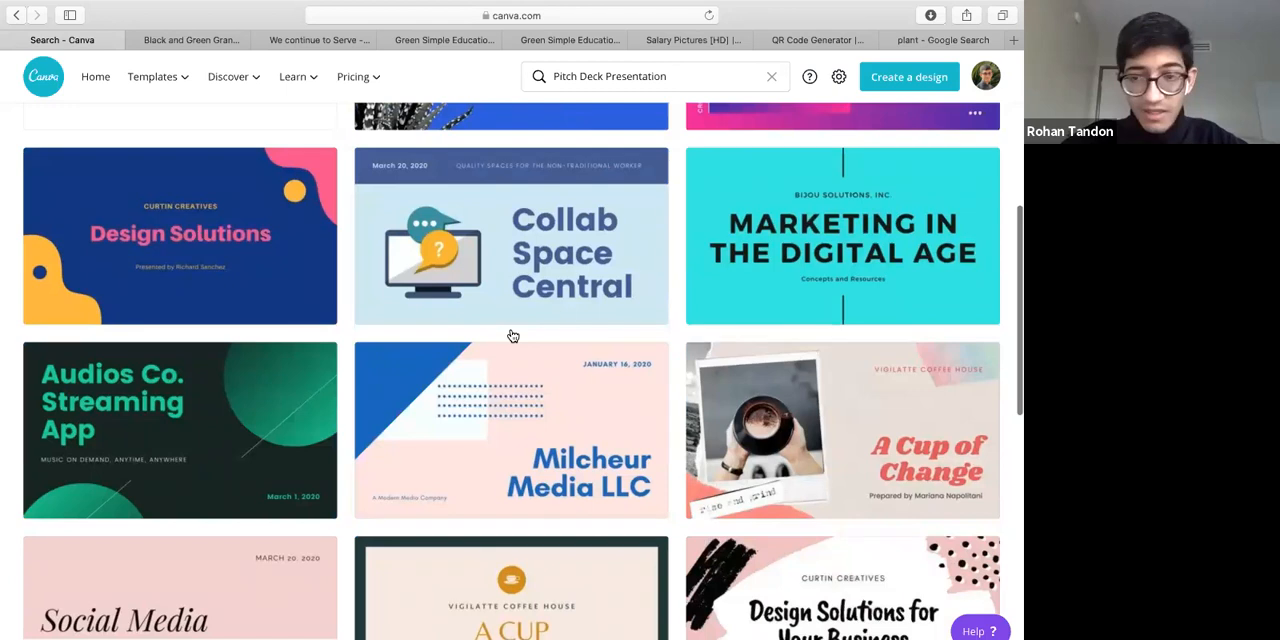
{"action": "scroll", "coordinate": [512, 335], "scroll_direction": "down", "scroll_amount": 10}
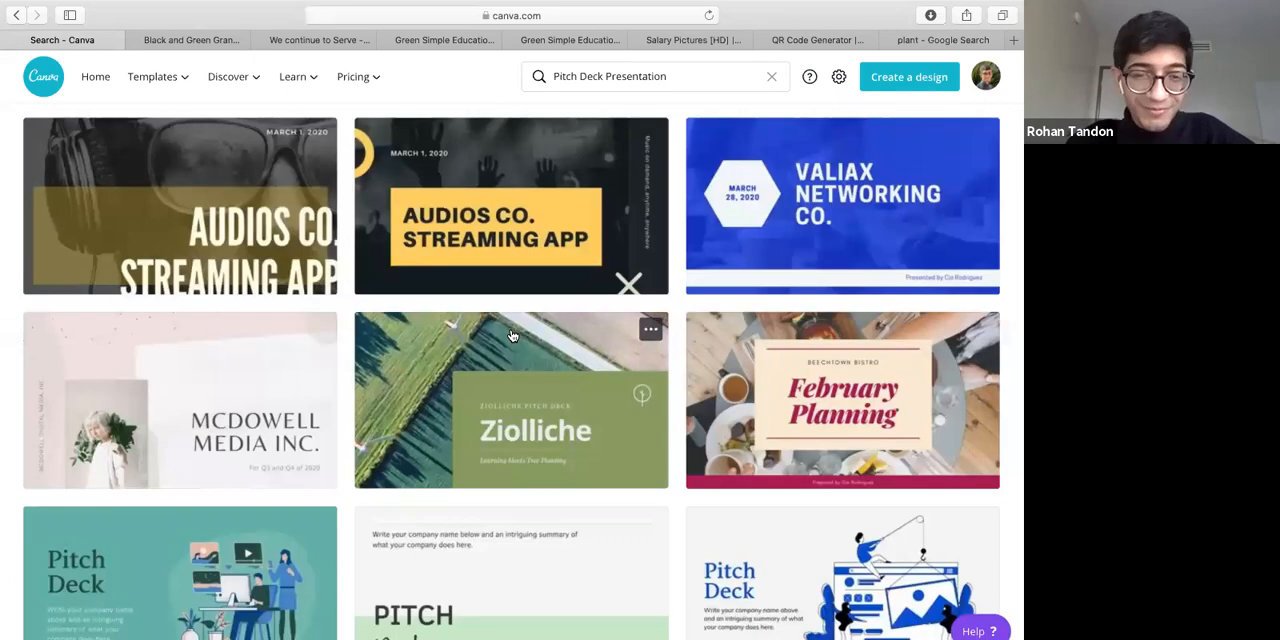
{"action": "scroll", "coordinate": [511, 335], "scroll_direction": "down", "scroll_amount": 1}
{"action": "scroll", "coordinate": [511, 335], "scroll_direction": "down", "scroll_amount": 5}
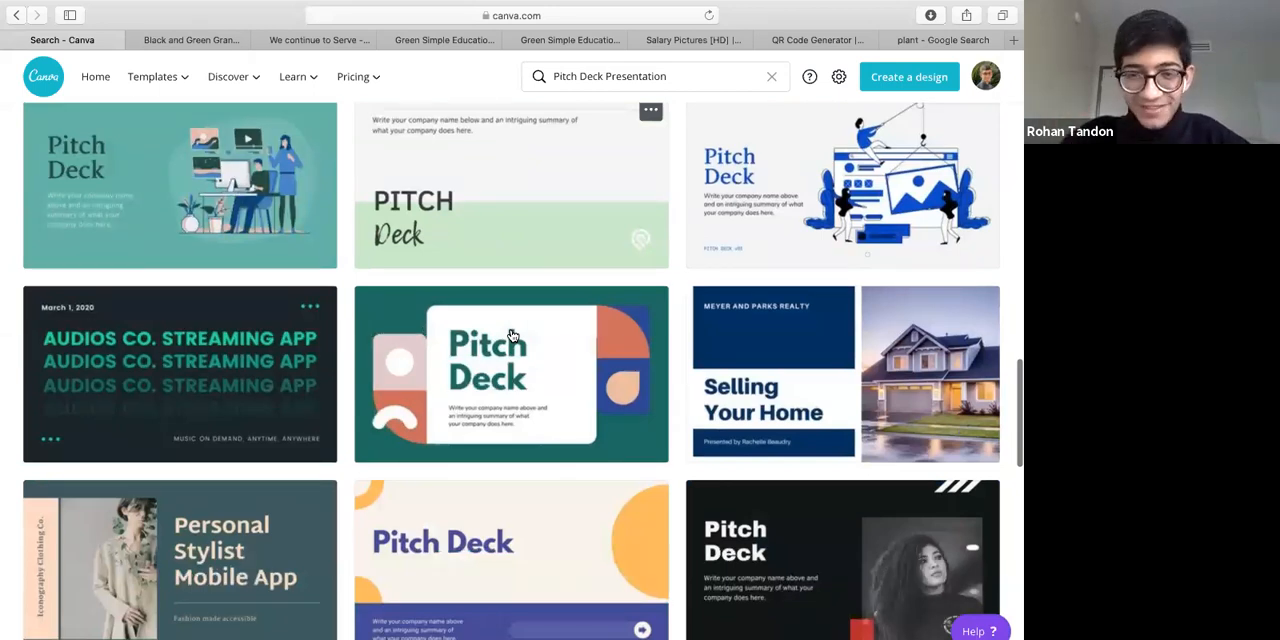
{"action": "scroll", "coordinate": [646, 269], "scroll_direction": "down", "scroll_amount": 6}
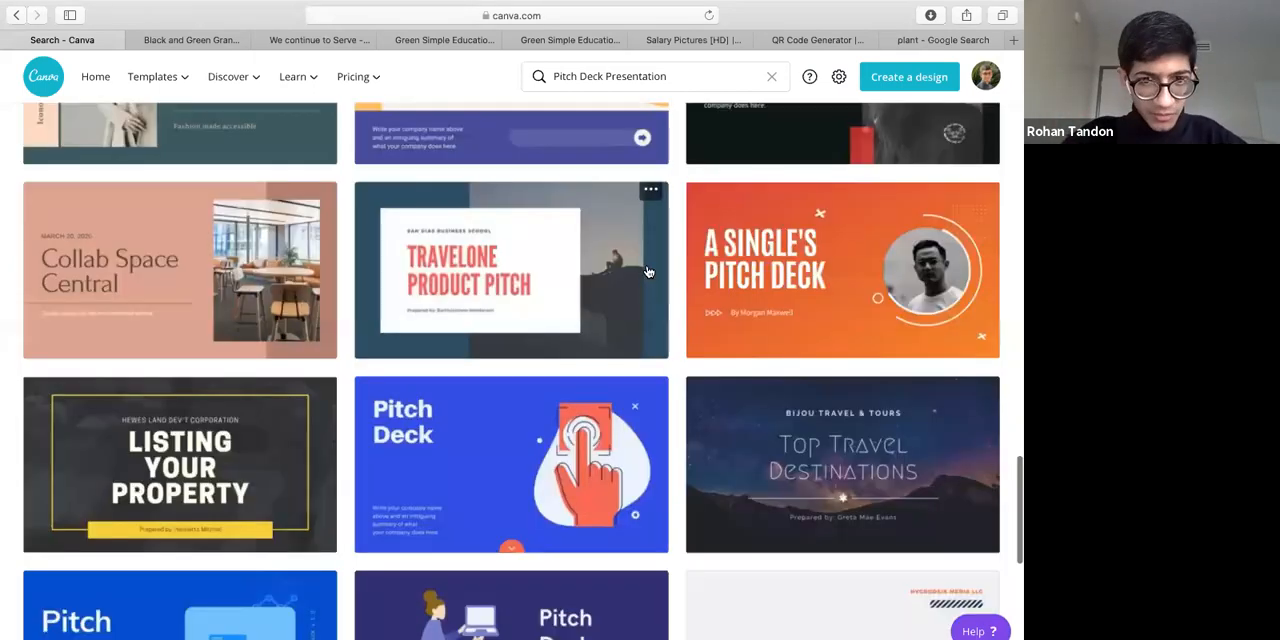
{"action": "scroll", "coordinate": [455, 406], "scroll_direction": "down", "scroll_amount": 2}
{"action": "left_click", "coordinate": [455, 406]}
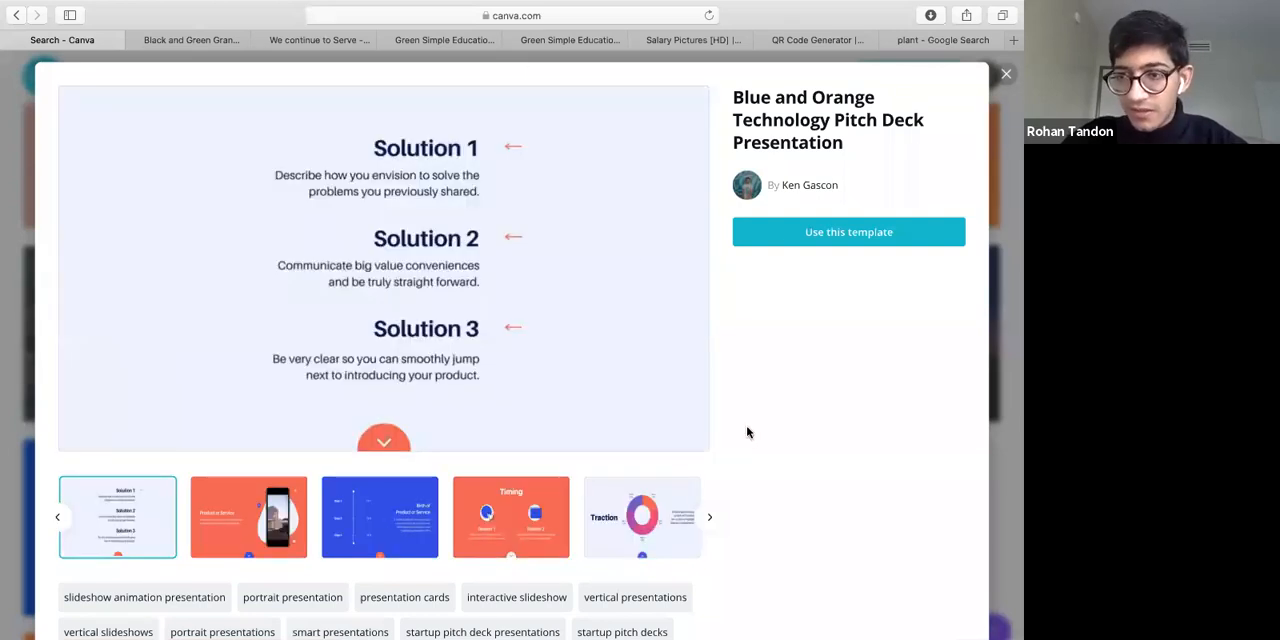
{"action": "key", "text": "Escape"}
Browse further pitch deck templates, check the opened Kawsay Energy Drink deck, and return to the template results
{"action": "scroll", "coordinate": [747, 432], "scroll_direction": "down", "scroll_amount": 1}
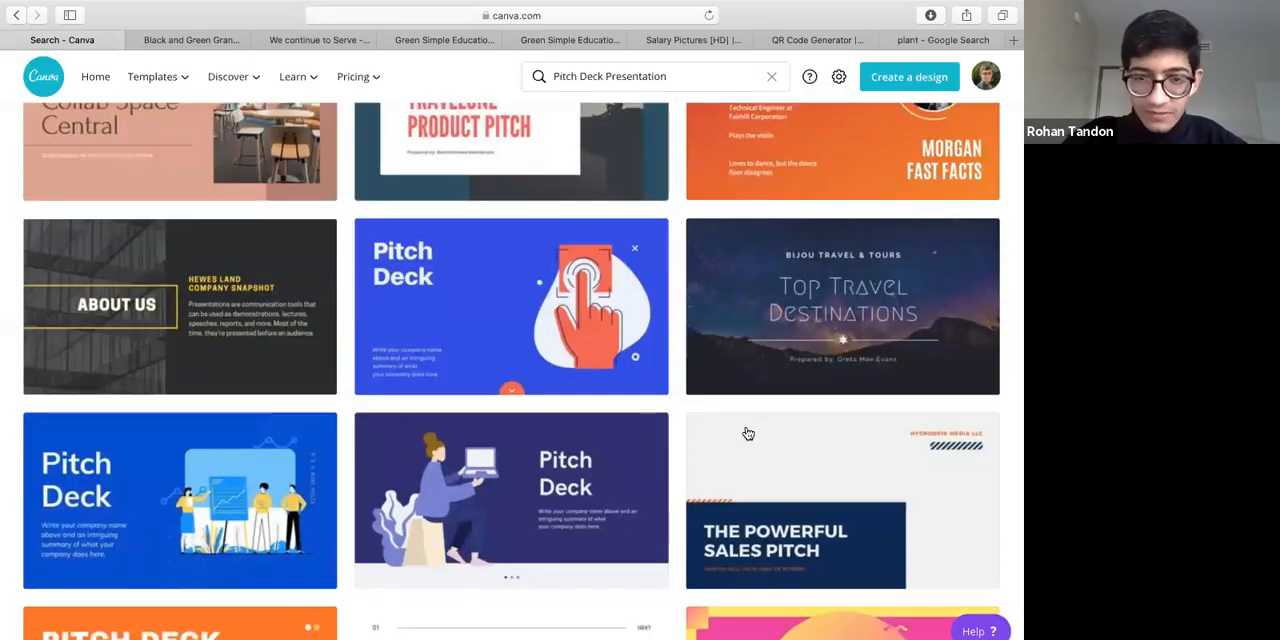
{"action": "scroll", "coordinate": [533, 198], "scroll_direction": "down", "scroll_amount": 5}
{"action": "left_click", "coordinate": [490, 316]}
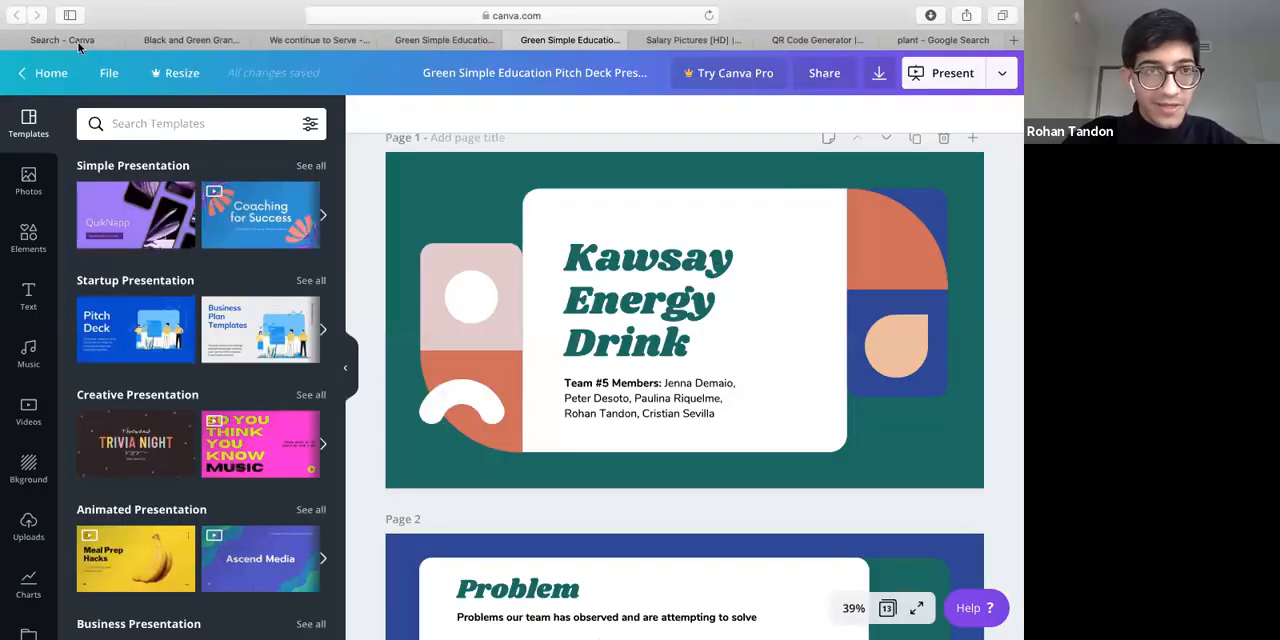
{"action": "left_click", "coordinate": [442, 41]}
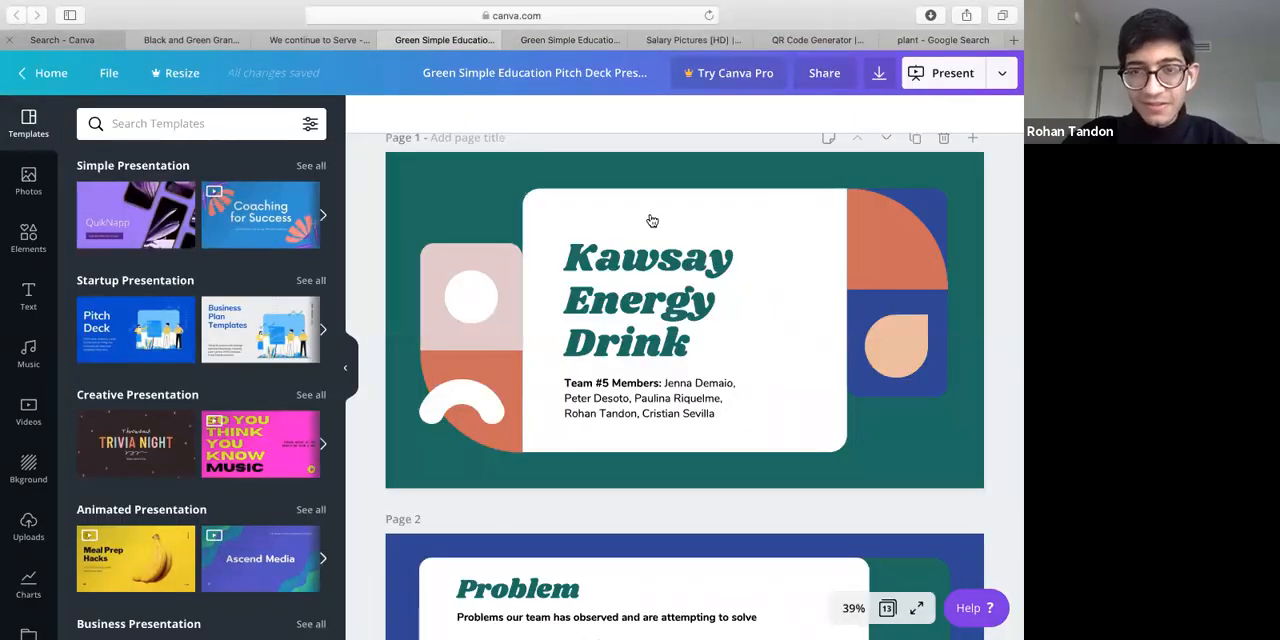
{"action": "left_click", "coordinate": [62, 40]}
Preview the White and Black Simple Technology Pitch Deck Presentation and view its "The Utopia" slide
{"action": "scroll", "coordinate": [657, 409], "scroll_direction": "up", "scroll_amount": 2}
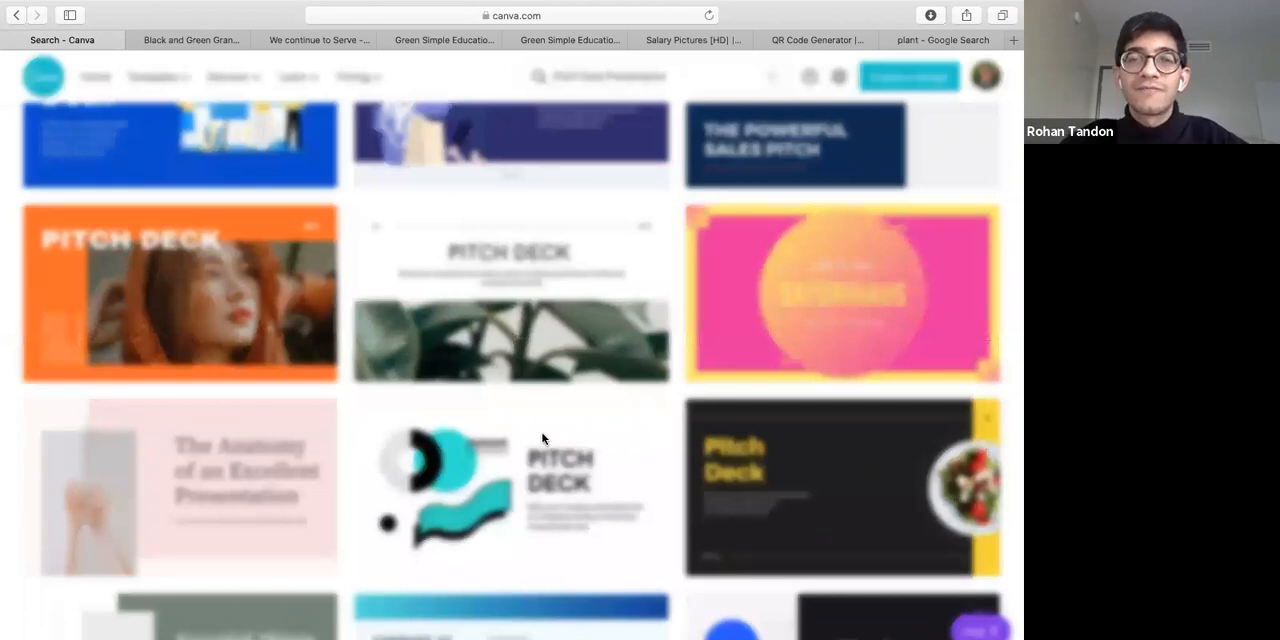
{"action": "left_click", "coordinate": [542, 438]}
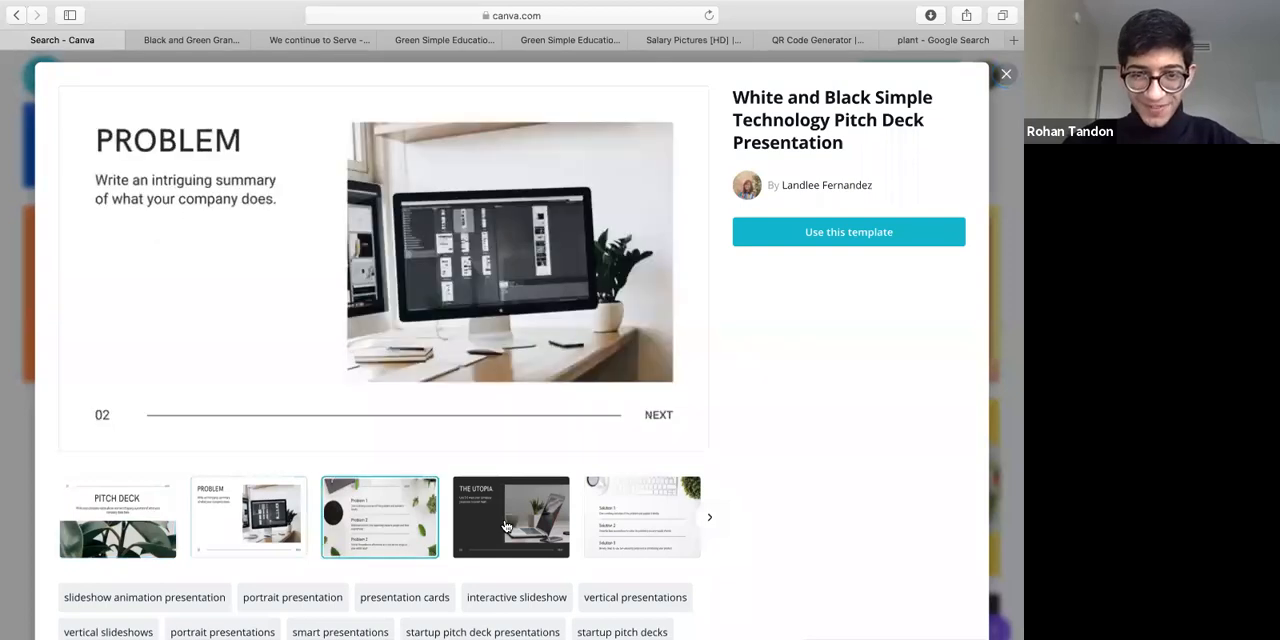
{"action": "left_click", "coordinate": [506, 526]}
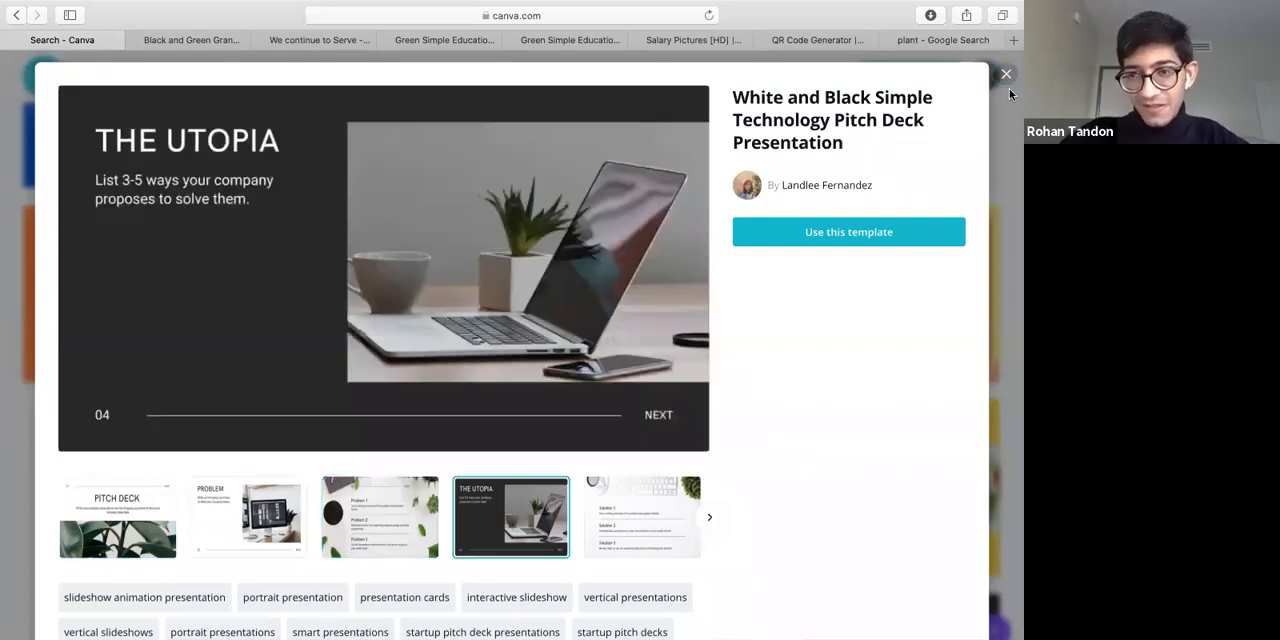
{"action": "key", "text": "Escape"}
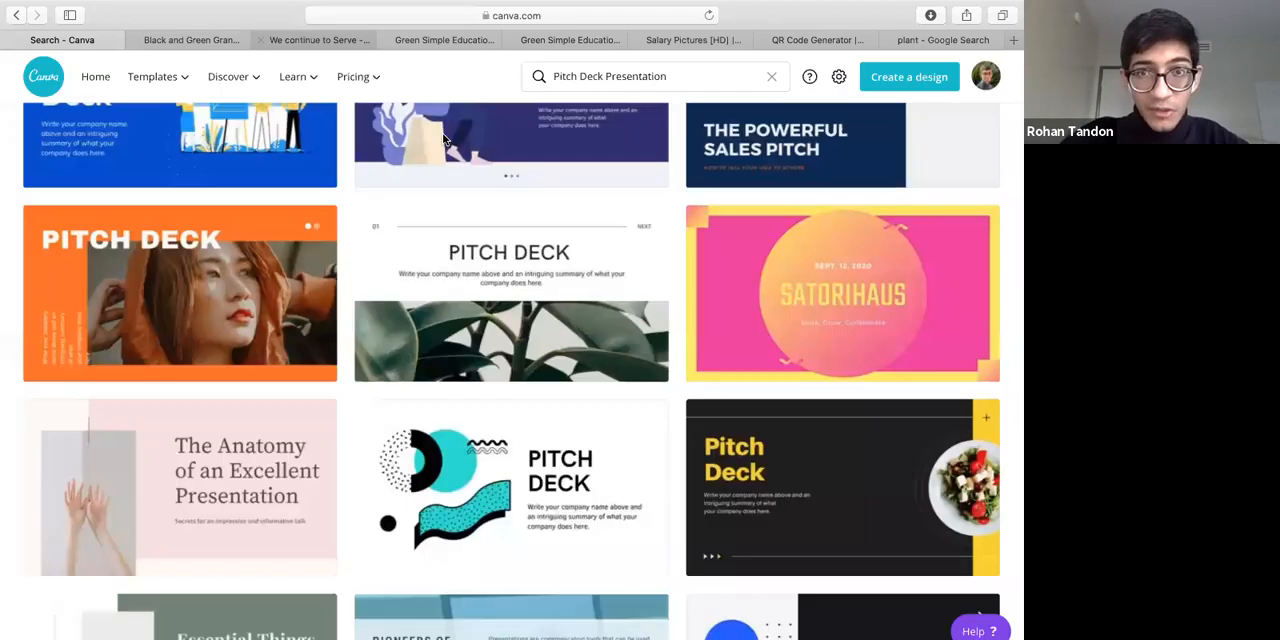
Close the Grand Opening Flyer and "We continue to Serve" ad designs, leaving the Kawsay Energy Drink deck in view
{"action": "left_click", "coordinate": [197, 40]}
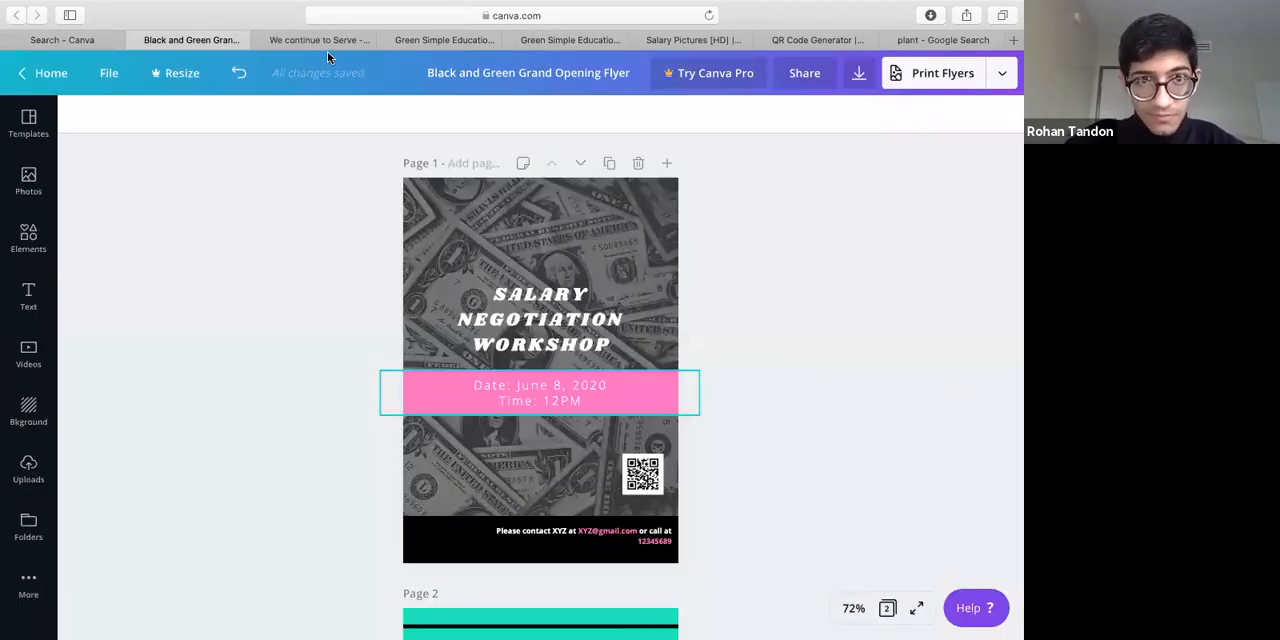
{"action": "left_click", "coordinate": [137, 37]}
{"action": "left_click", "coordinate": [141, 40]}
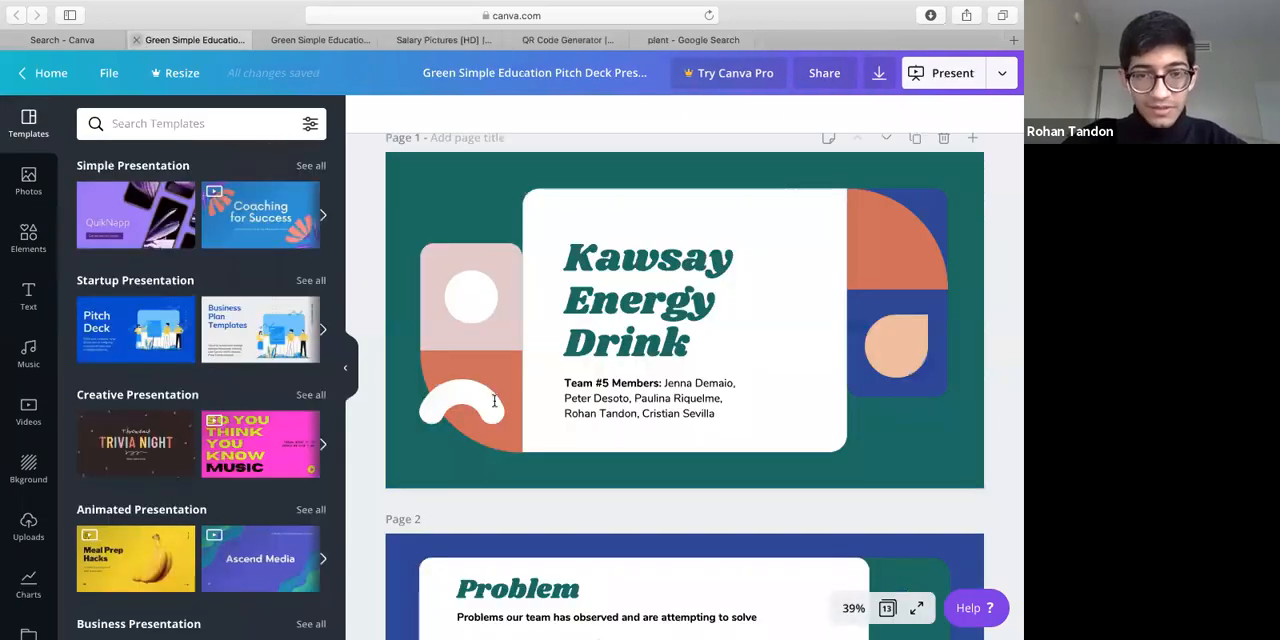
Look through the Kawsay Energy Drink deck from the Problem and Solution slides to the Target Market and competitor logo slides
{"action": "scroll", "coordinate": [493, 400], "scroll_direction": "down", "scroll_amount": 5}
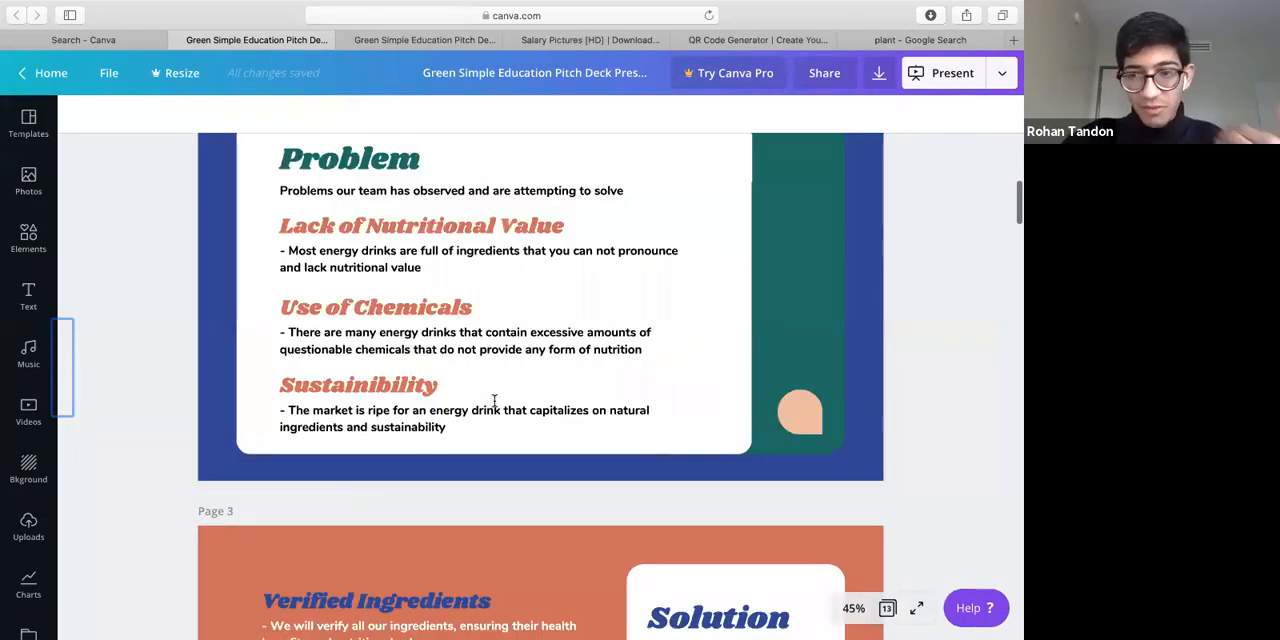
{"action": "scroll", "coordinate": [494, 403], "scroll_direction": "down", "scroll_amount": 1}
{"action": "scroll", "coordinate": [494, 404], "scroll_direction": "down", "scroll_amount": 5}
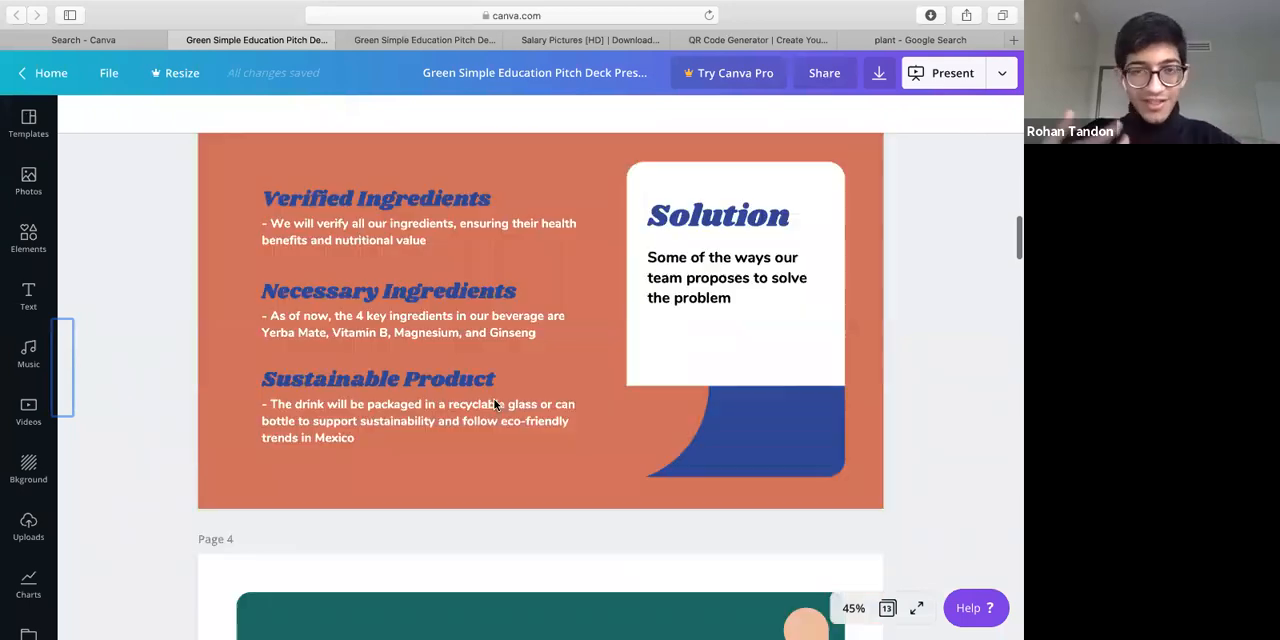
{"action": "scroll", "coordinate": [494, 404], "scroll_direction": "down", "scroll_amount": 3}
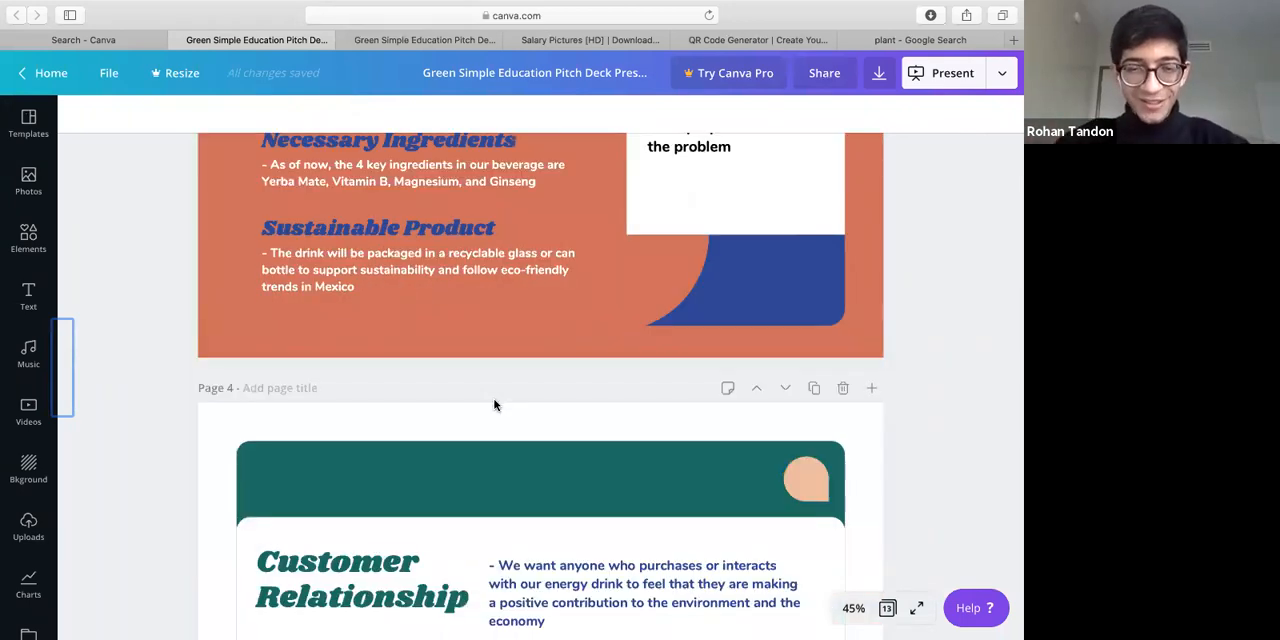
{"action": "scroll", "coordinate": [494, 404], "scroll_direction": "down", "scroll_amount": 2}
{"action": "scroll", "coordinate": [494, 404], "scroll_direction": "down", "scroll_amount": 5}
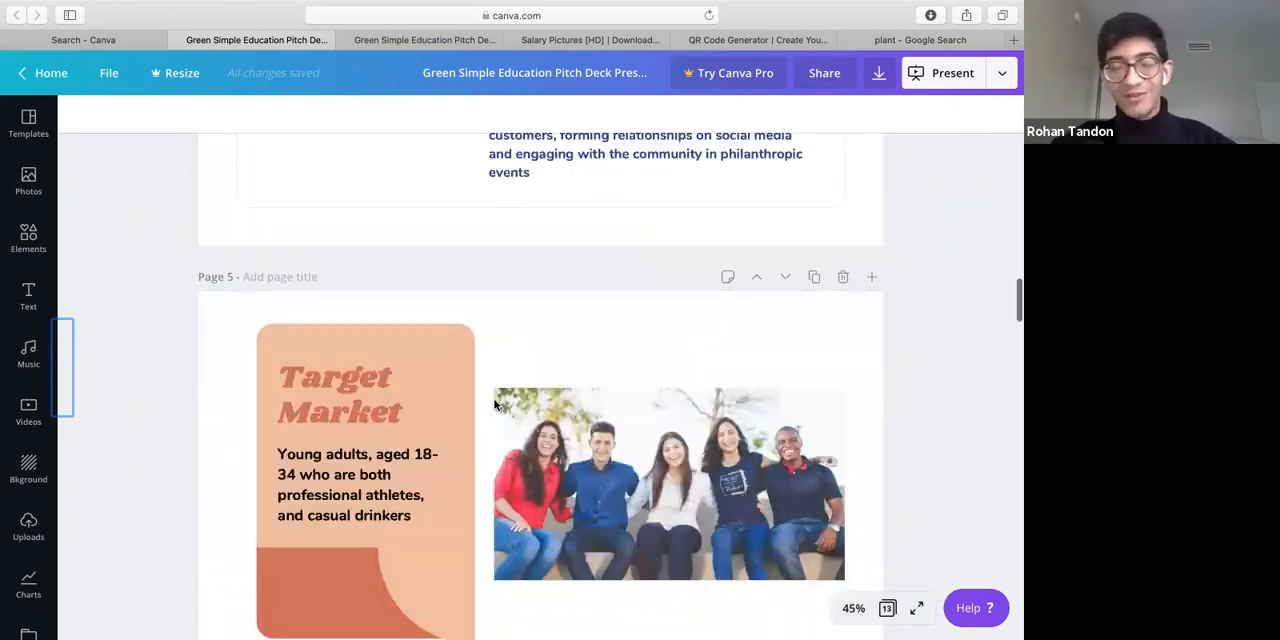
{"action": "scroll", "coordinate": [494, 404], "scroll_direction": "down", "scroll_amount": 2}
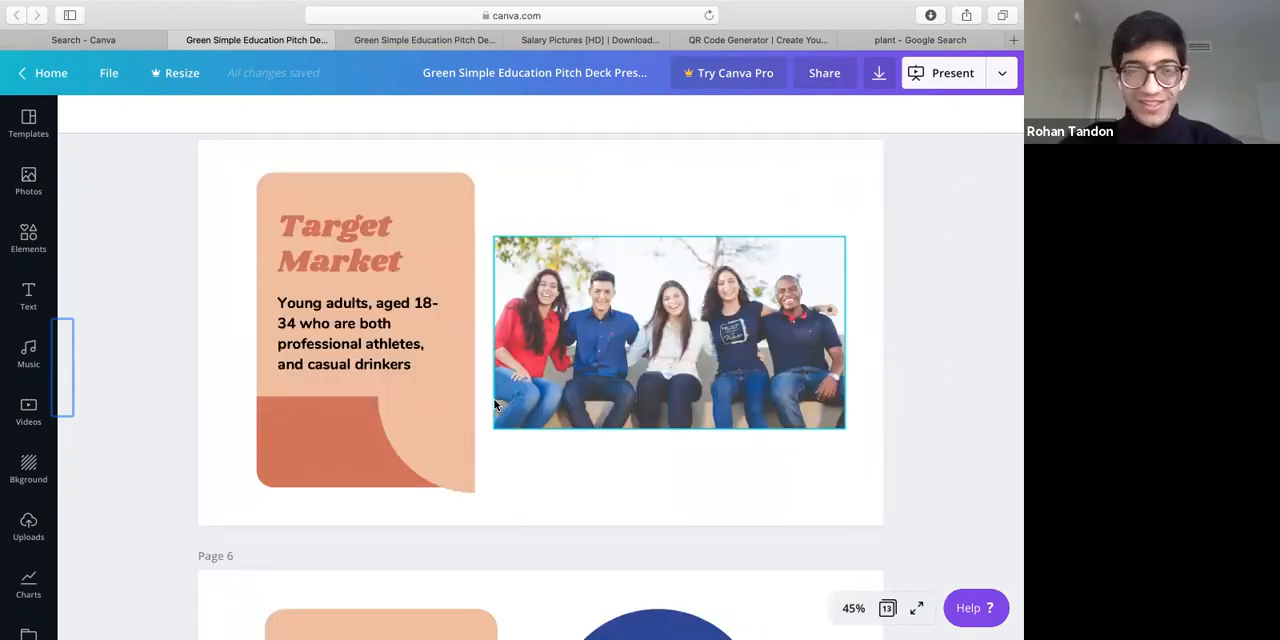
{"action": "scroll", "coordinate": [494, 404], "scroll_direction": "down", "scroll_amount": 12}
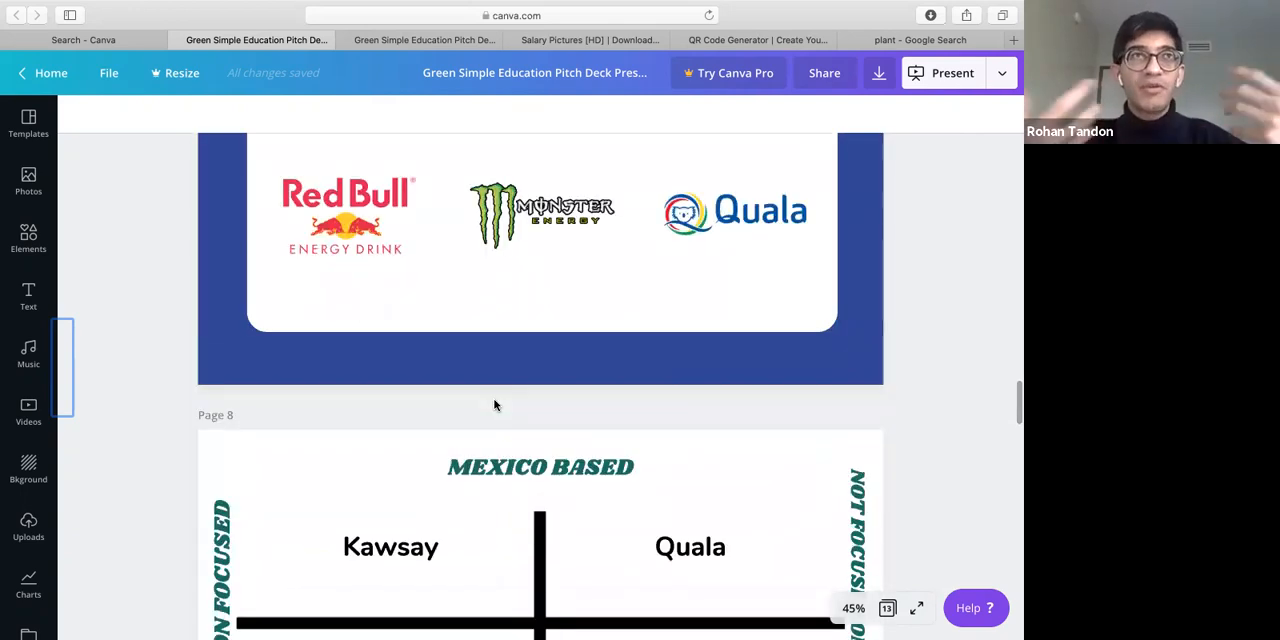
Review the rest of the Kawsay deck, including the competitor matrix, Competitive Advantage and Operation slides and the Sales chart
{"action": "scroll", "coordinate": [494, 404], "scroll_direction": "down", "scroll_amount": 2}
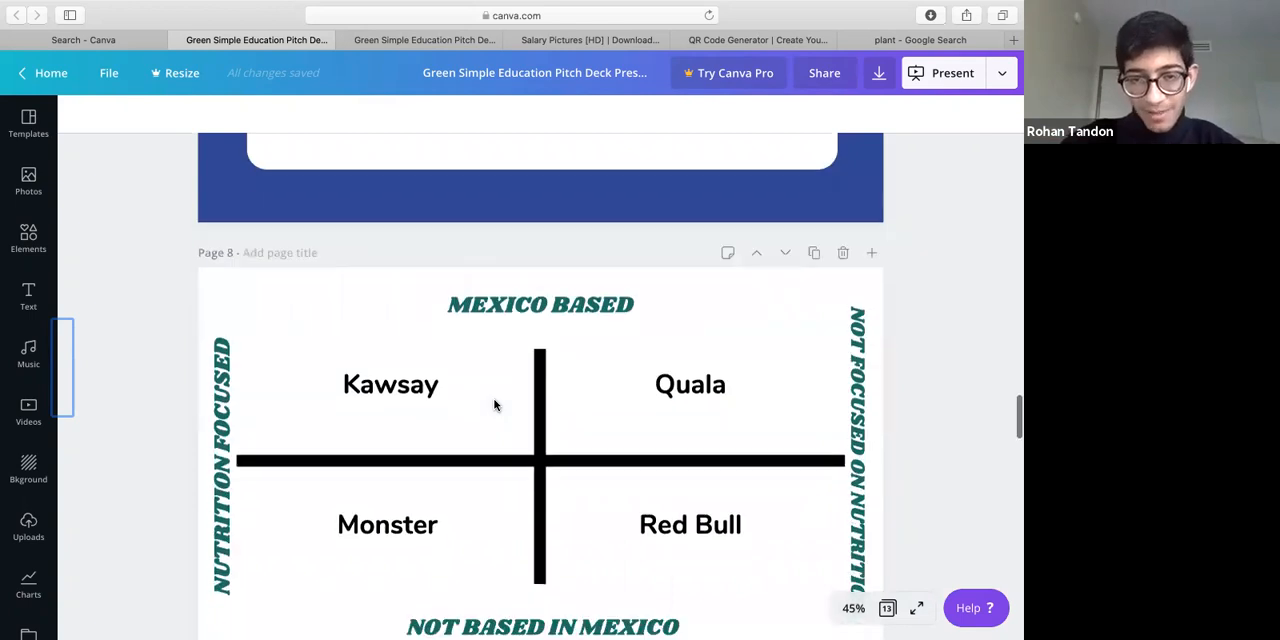
{"action": "scroll", "coordinate": [494, 404], "scroll_direction": "down", "scroll_amount": 5}
{"action": "scroll", "coordinate": [494, 404], "scroll_direction": "down", "scroll_amount": 3}
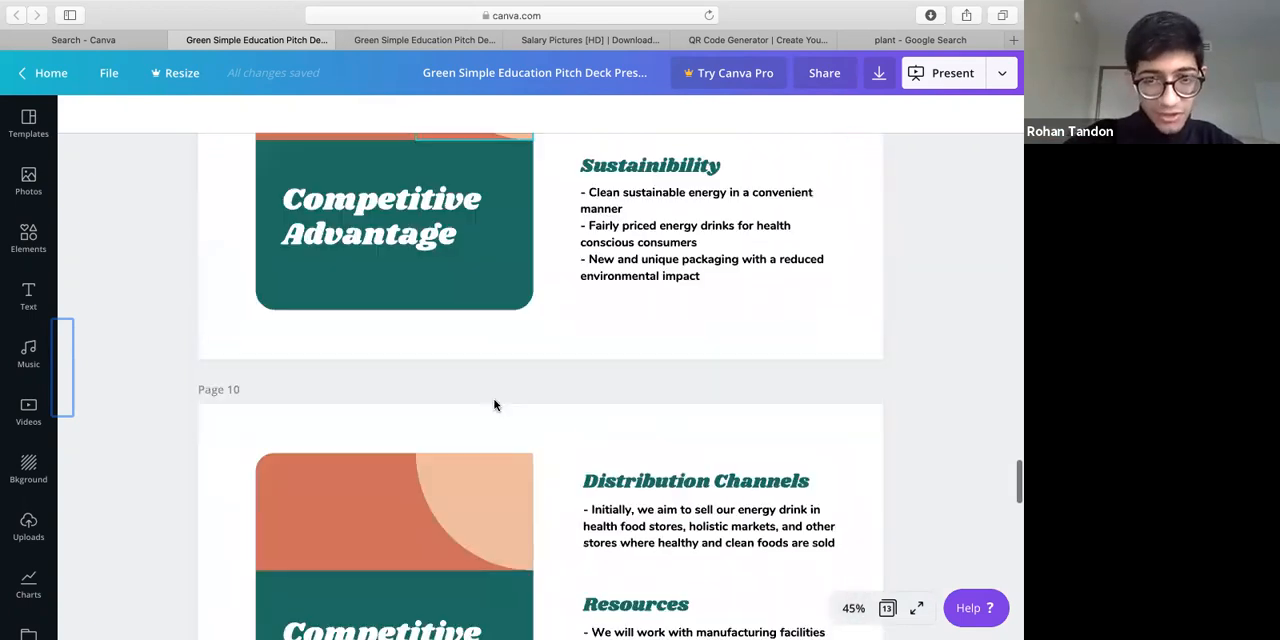
{"action": "scroll", "coordinate": [494, 404], "scroll_direction": "down", "scroll_amount": 8}
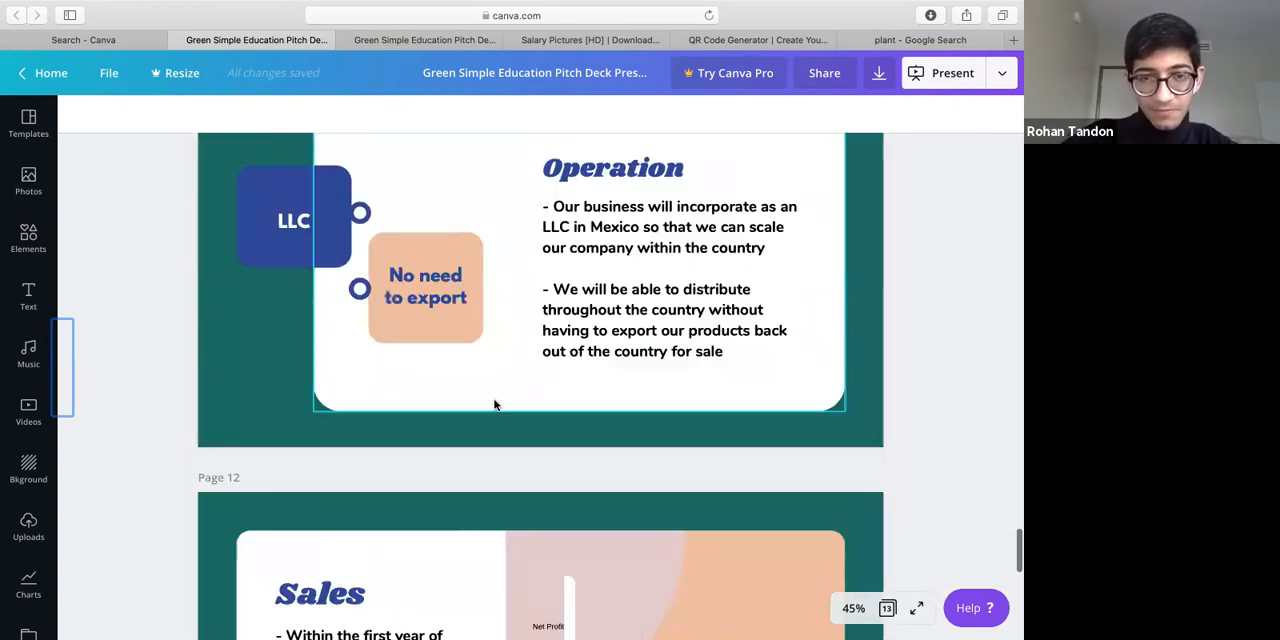
{"action": "scroll", "coordinate": [494, 404], "scroll_direction": "down", "scroll_amount": 3}
{"action": "left_click", "coordinate": [657, 423]}
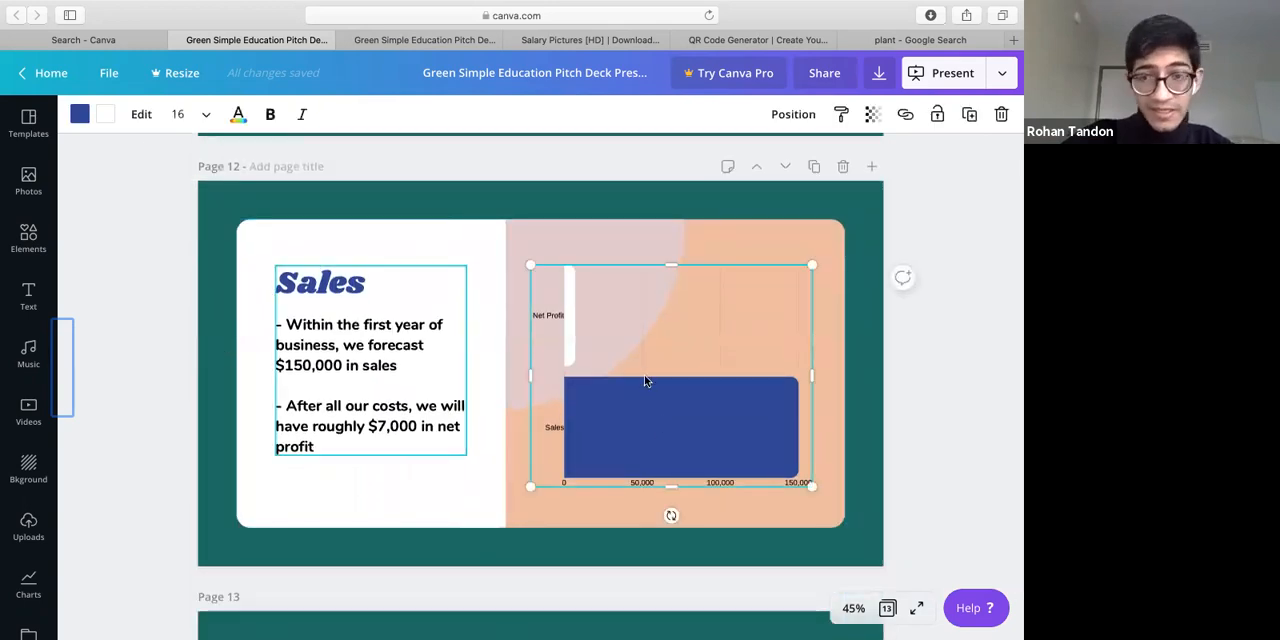
{"action": "scroll", "coordinate": [654, 414], "scroll_direction": "down", "scroll_amount": 5}
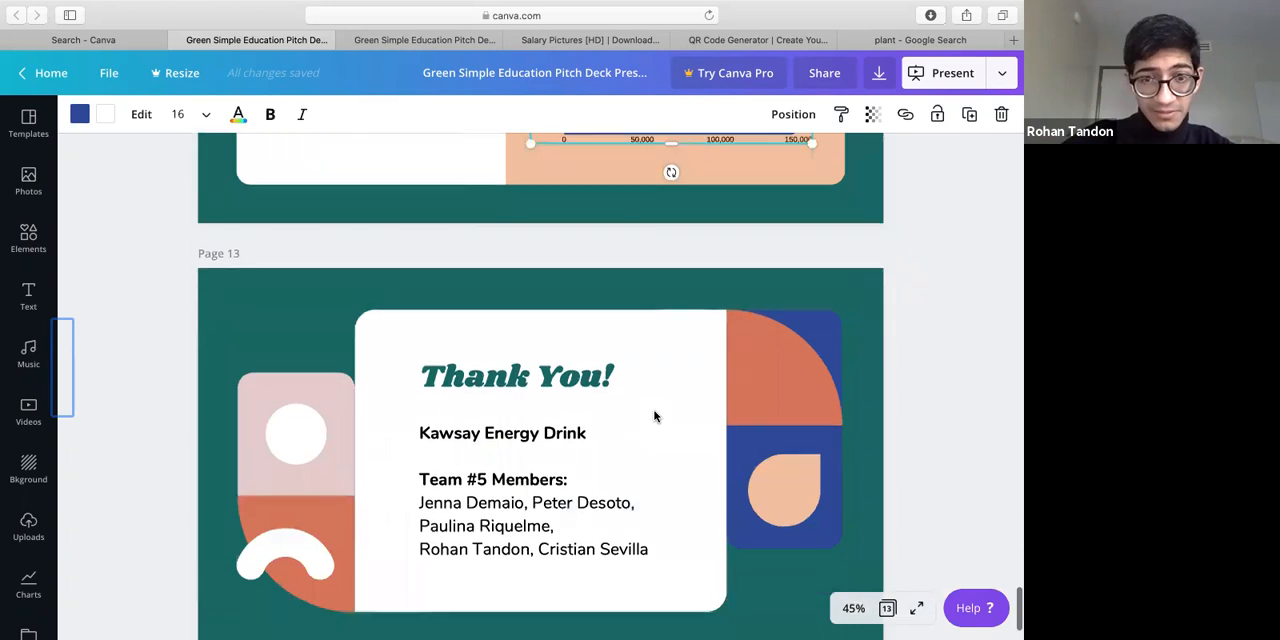
{"action": "scroll", "coordinate": [654, 414], "scroll_direction": "up", "scroll_amount": 10}
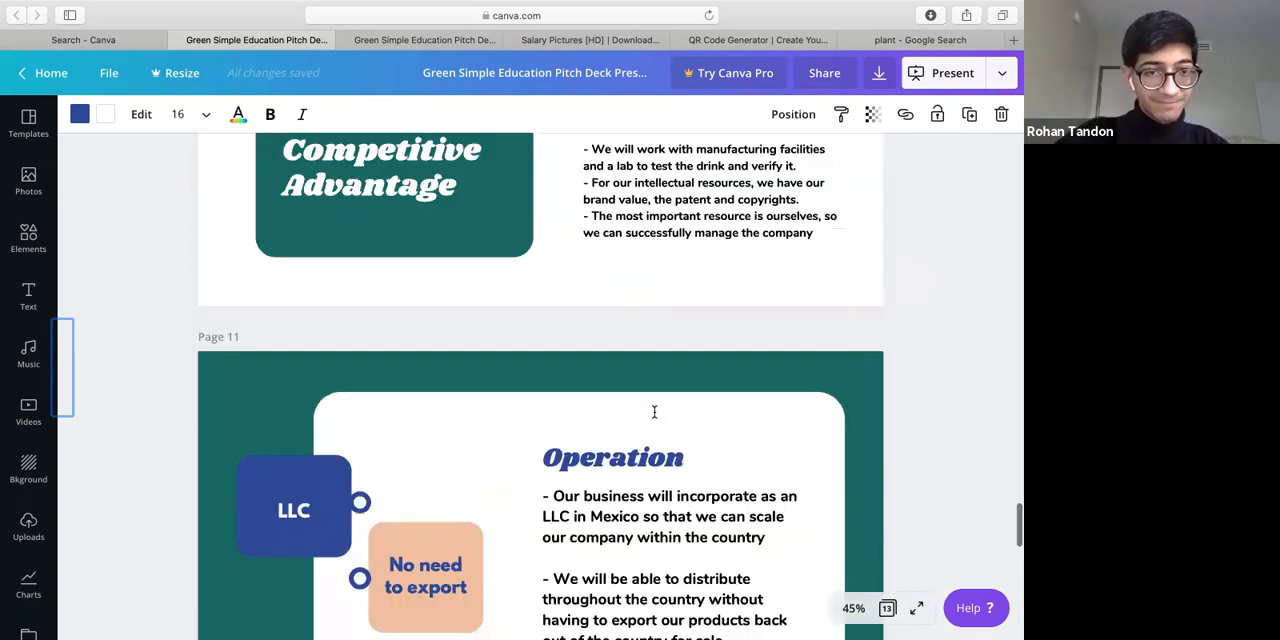
{"action": "scroll", "coordinate": [654, 414], "scroll_direction": "up", "scroll_amount": 2}
Browse the account's existing designs and open the "Hop In" Blue and Orange Geometric Education Pitch Deck Presentation
{"action": "mouse_move", "coordinate": [365, 8]}
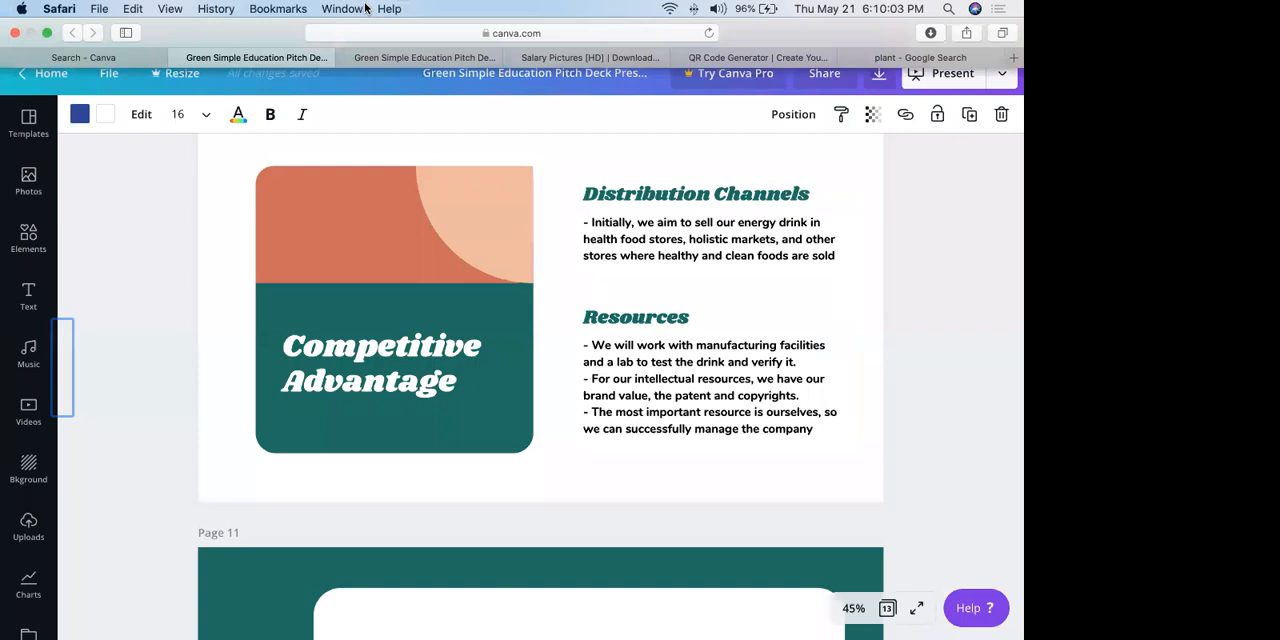
{"action": "left_click", "coordinate": [139, 54]}
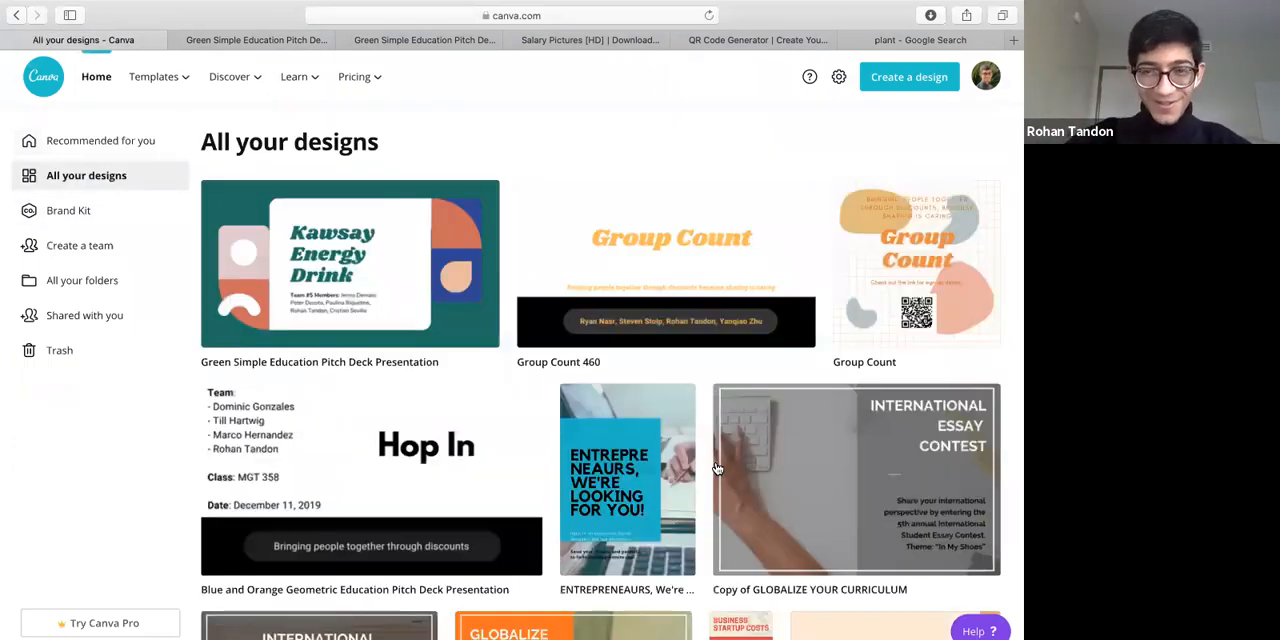
{"action": "scroll", "coordinate": [674, 211], "scroll_direction": "down", "scroll_amount": 1}
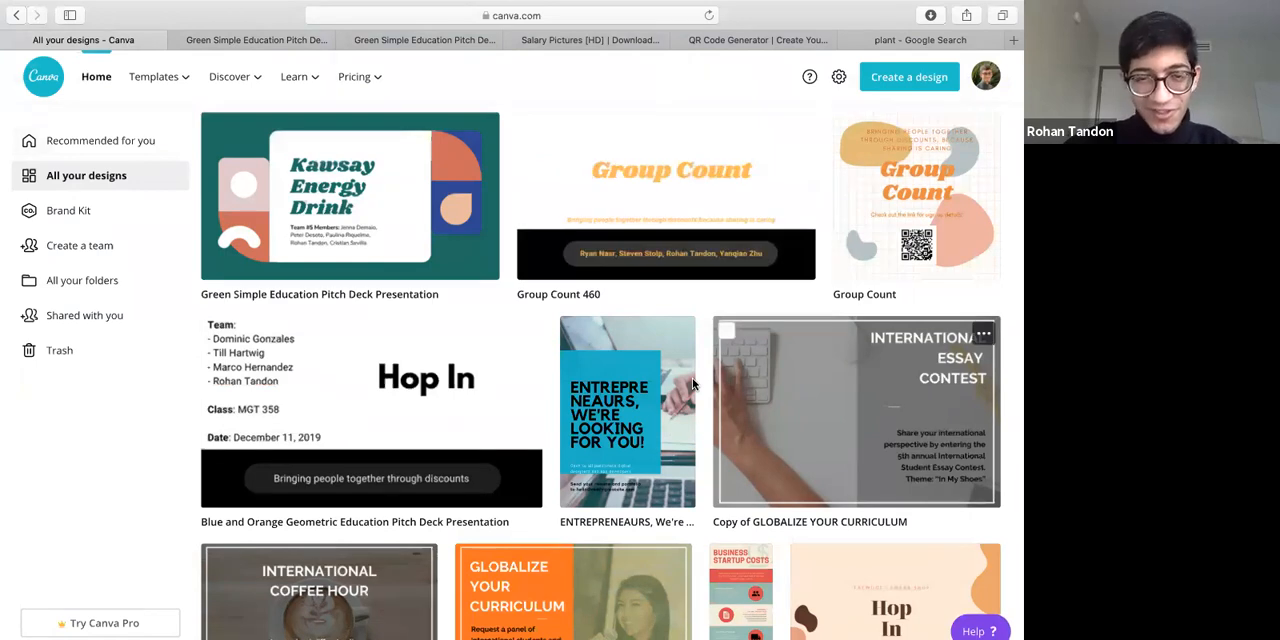
{"action": "scroll", "coordinate": [430, 390], "scroll_direction": "down", "scroll_amount": 2}
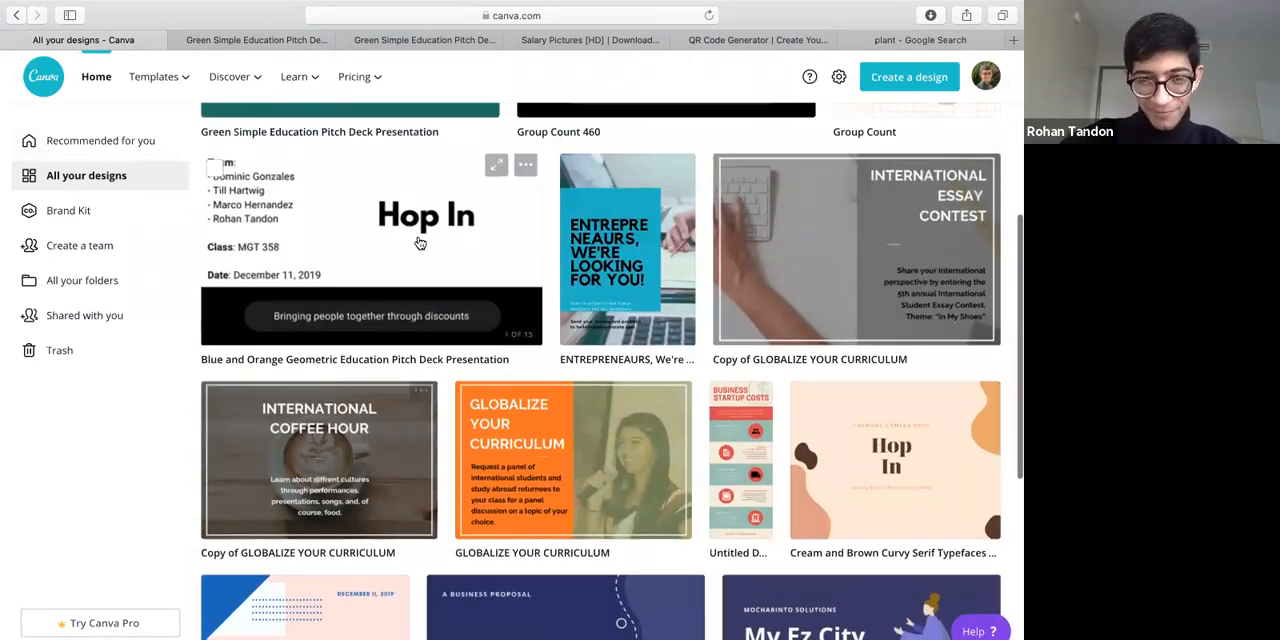
{"action": "left_click", "coordinate": [460, 238]}
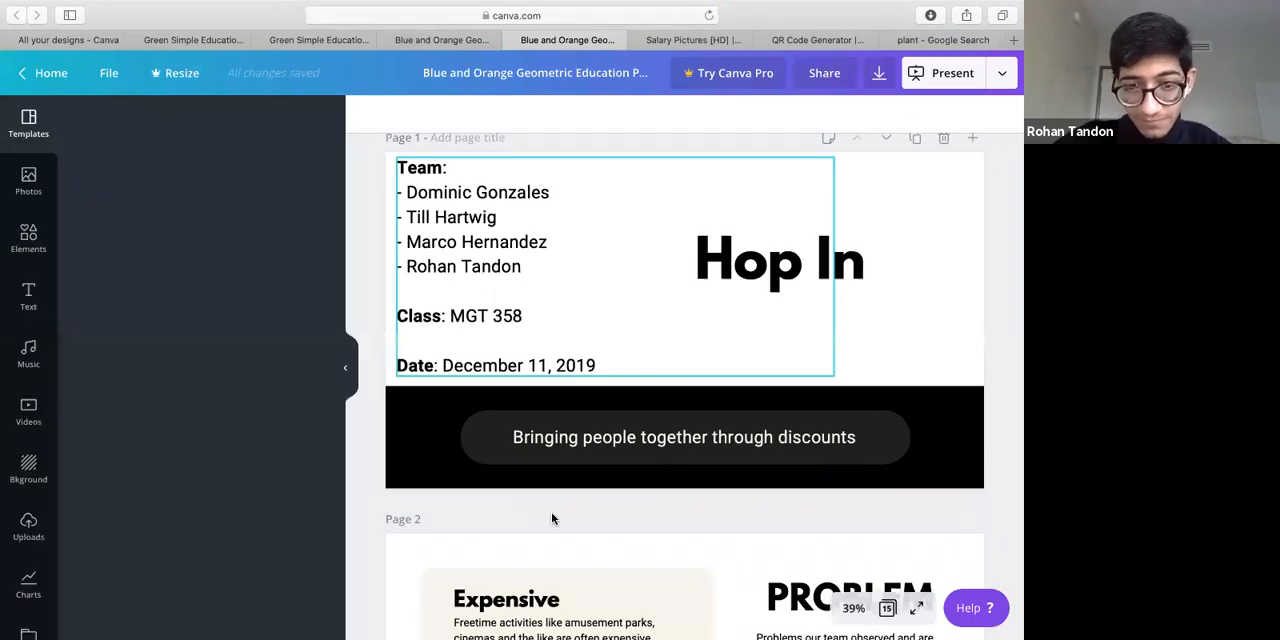
Look through the Hop In deck's Problem, Team, Solution, prototype and Feasibility slides, and return to its first page
{"action": "scroll", "coordinate": [551, 518], "scroll_direction": "down", "scroll_amount": 3}
{"action": "scroll", "coordinate": [551, 518], "scroll_direction": "down", "scroll_amount": 2}
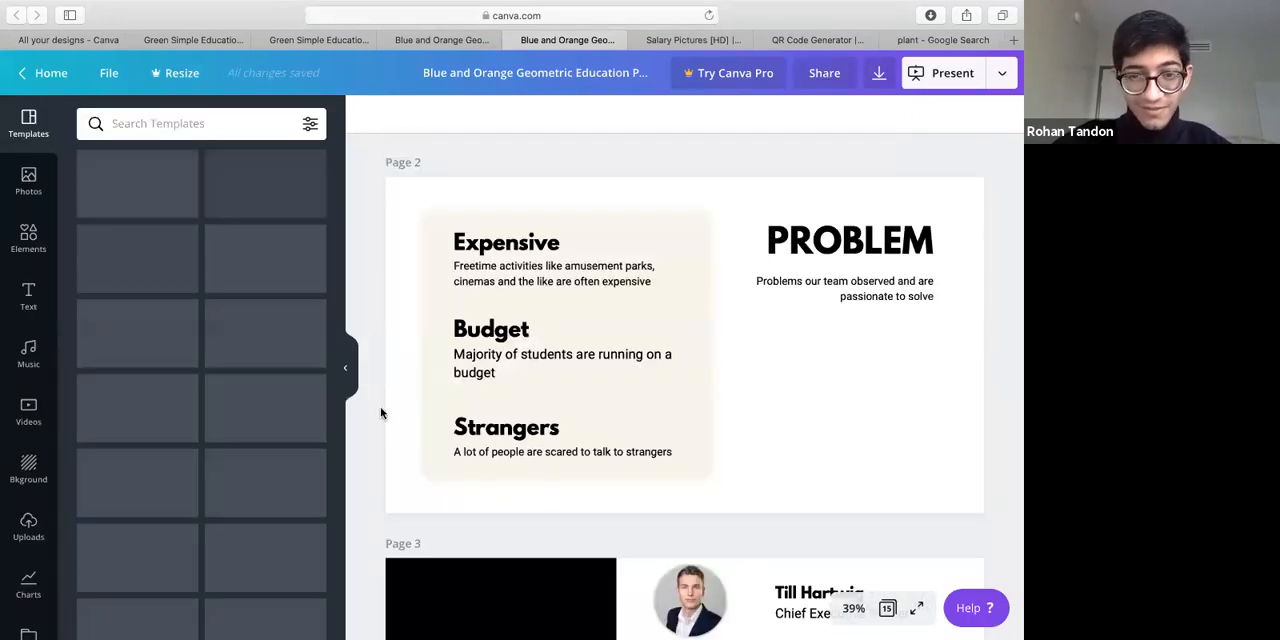
{"action": "scroll", "coordinate": [567, 477], "scroll_direction": "down", "scroll_amount": 1}
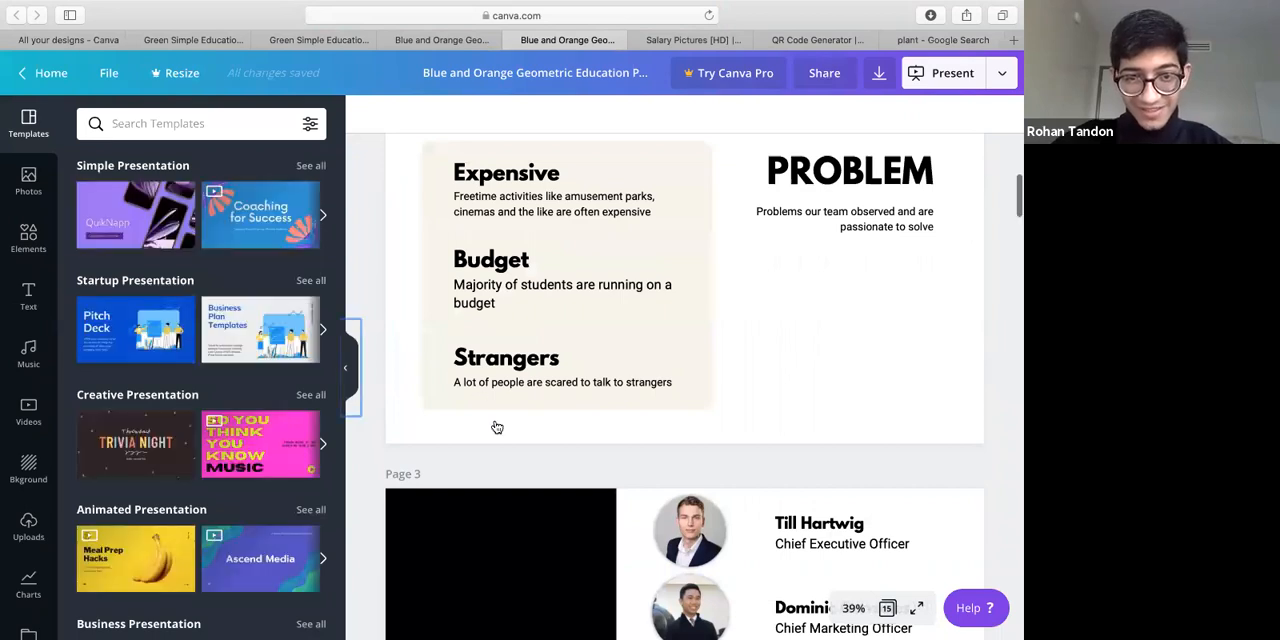
{"action": "scroll", "coordinate": [497, 427], "scroll_direction": "down", "scroll_amount": 2}
{"action": "scroll", "coordinate": [494, 426], "scroll_direction": "down", "scroll_amount": 5}
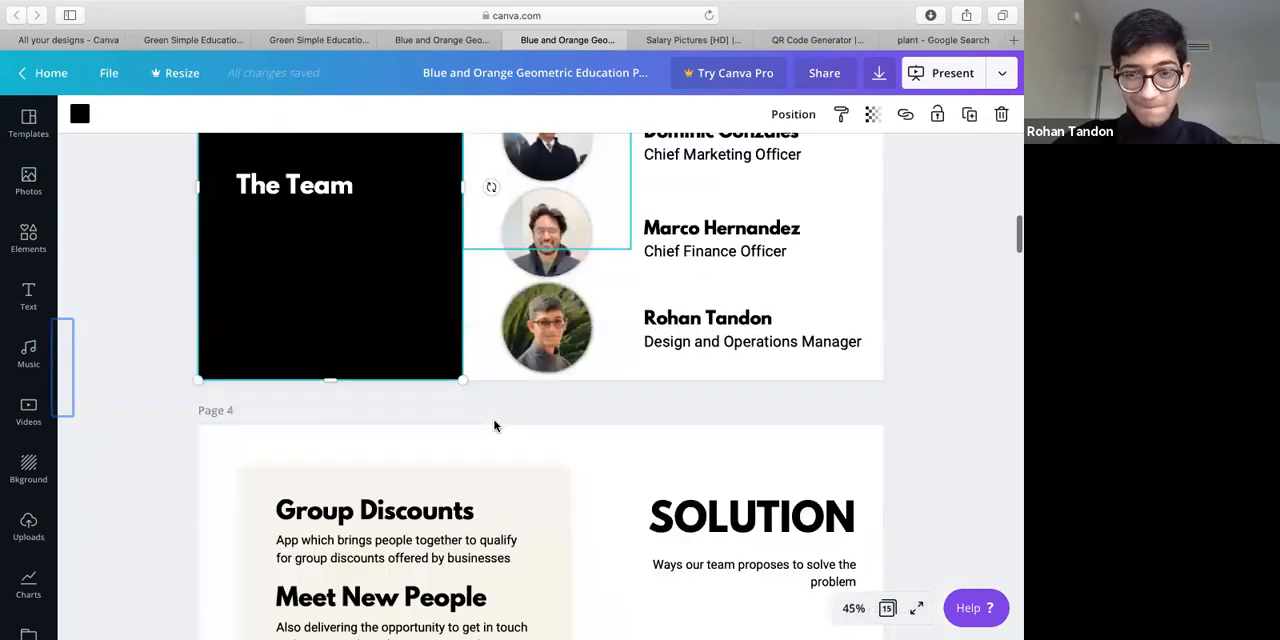
{"action": "scroll", "coordinate": [494, 426], "scroll_direction": "down", "scroll_amount": 8}
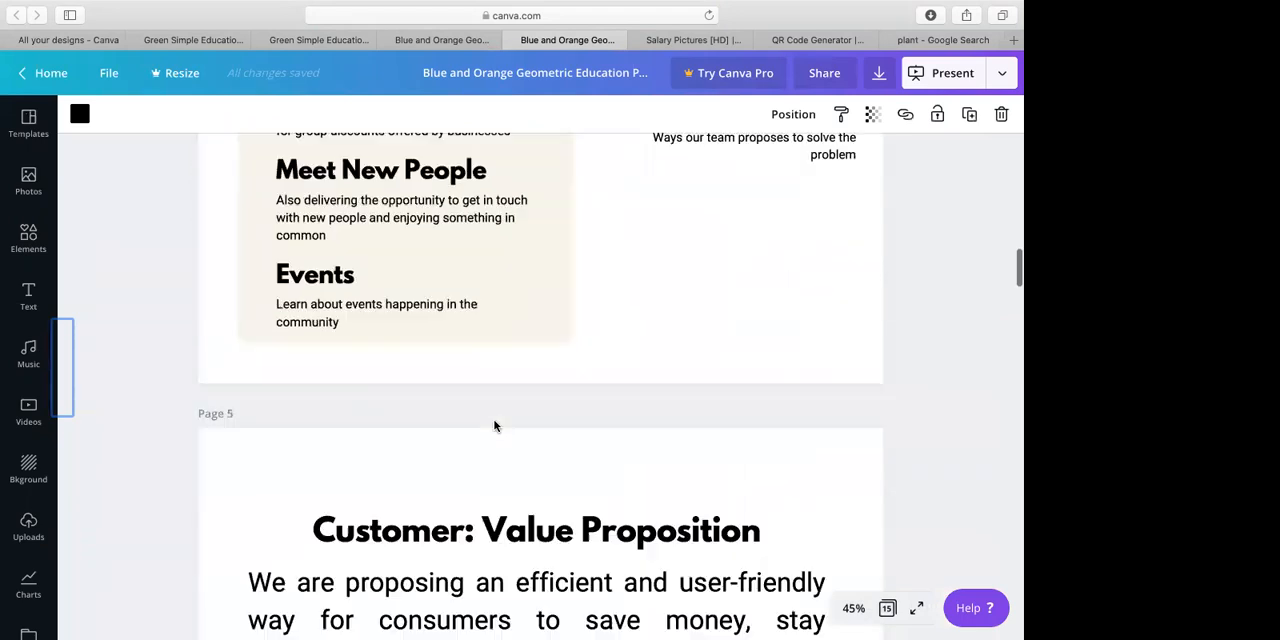
{"action": "scroll", "coordinate": [494, 426], "scroll_direction": "down", "scroll_amount": 10}
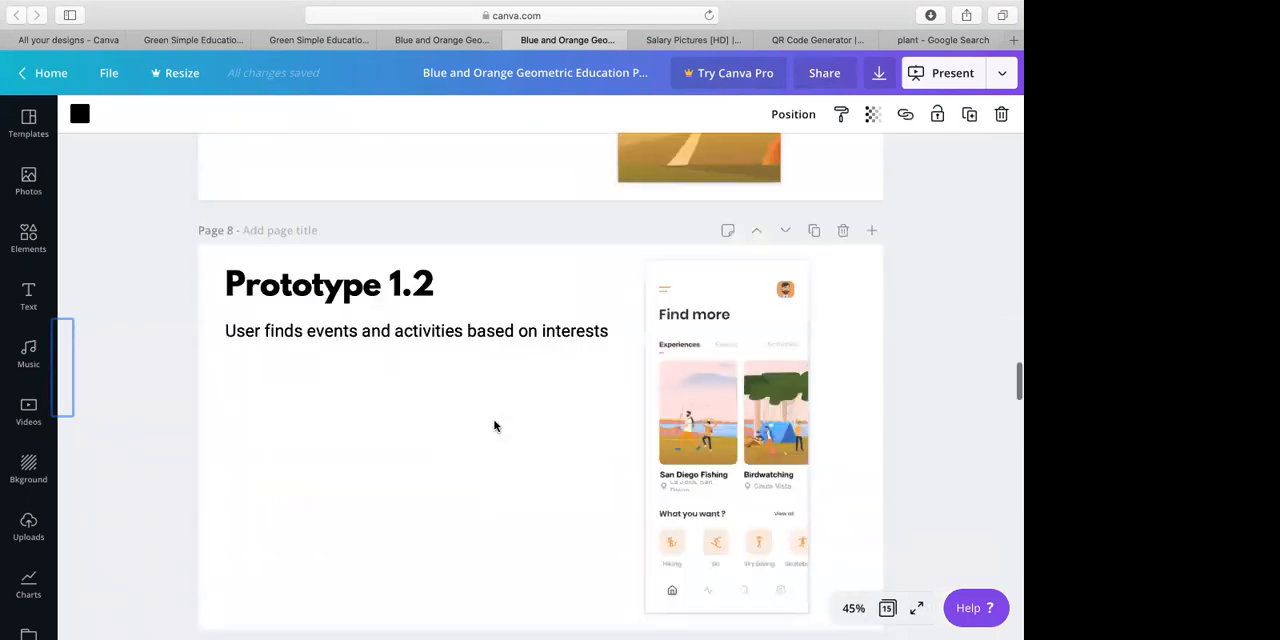
{"action": "scroll", "coordinate": [494, 426], "scroll_direction": "down", "scroll_amount": 4}
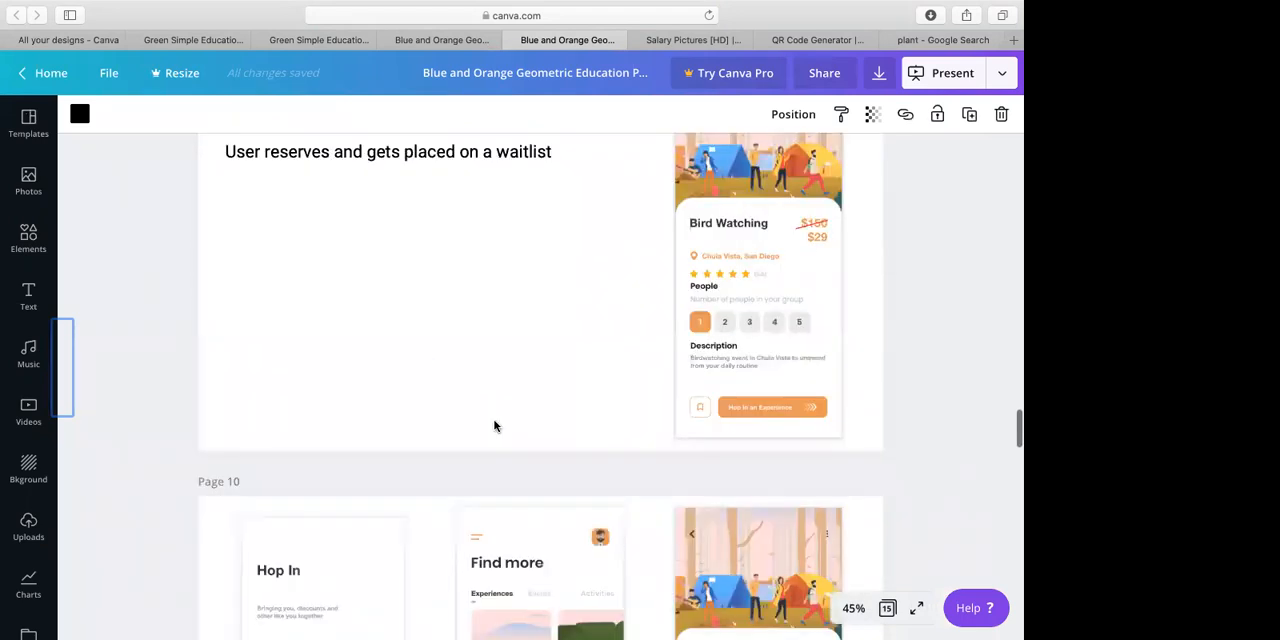
{"action": "scroll", "coordinate": [494, 426], "scroll_direction": "down", "scroll_amount": 10}
{"action": "scroll", "coordinate": [494, 426], "scroll_direction": "down", "scroll_amount": 8}
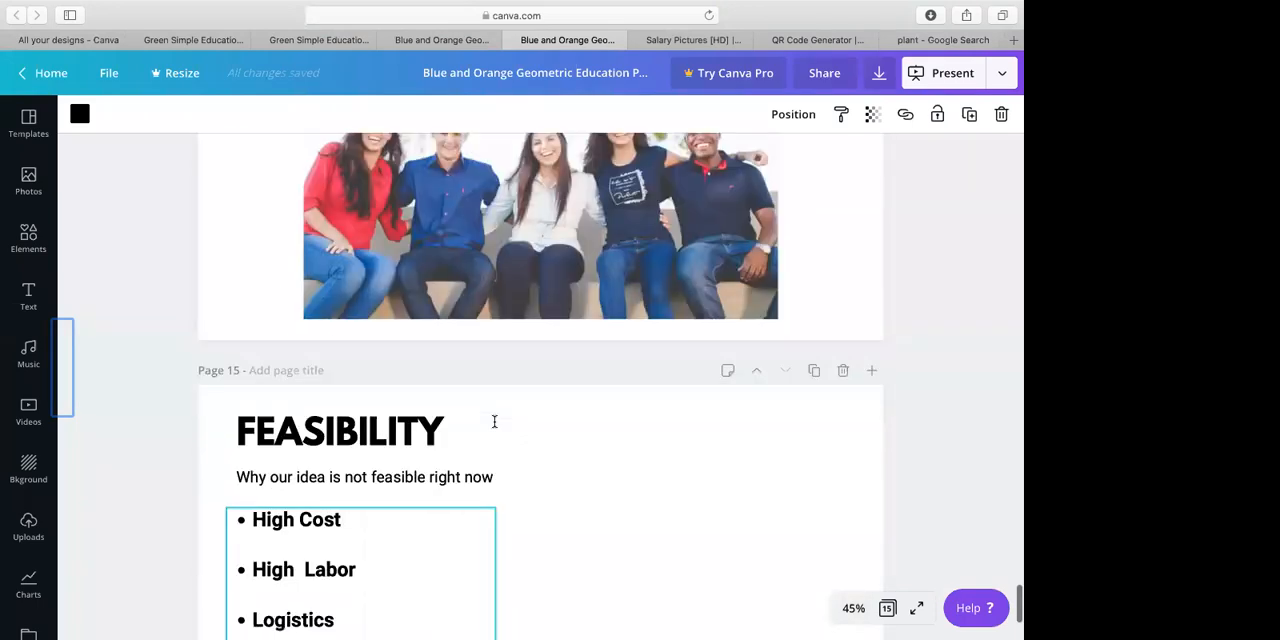
{"action": "scroll", "coordinate": [494, 421], "scroll_direction": "up", "scroll_amount": 20}
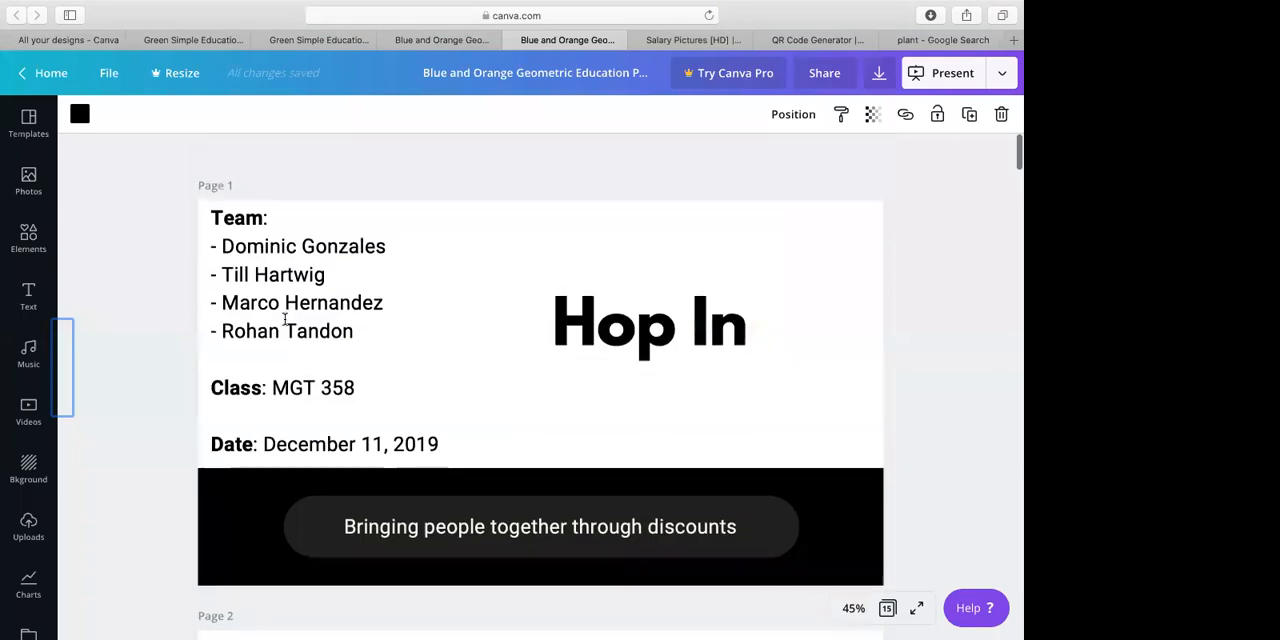
Return to the overview of all designs and view it from the beginning
{"action": "left_click", "coordinate": [77, 39]}
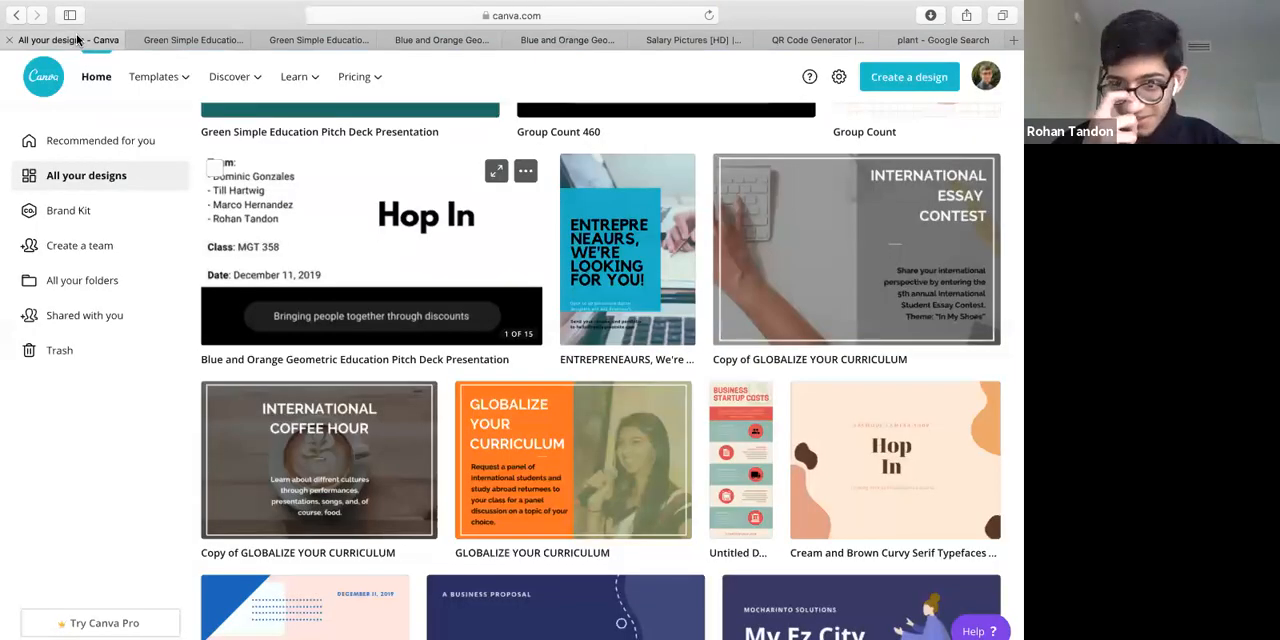
{"action": "scroll", "coordinate": [270, 120], "scroll_direction": "up", "scroll_amount": 1}
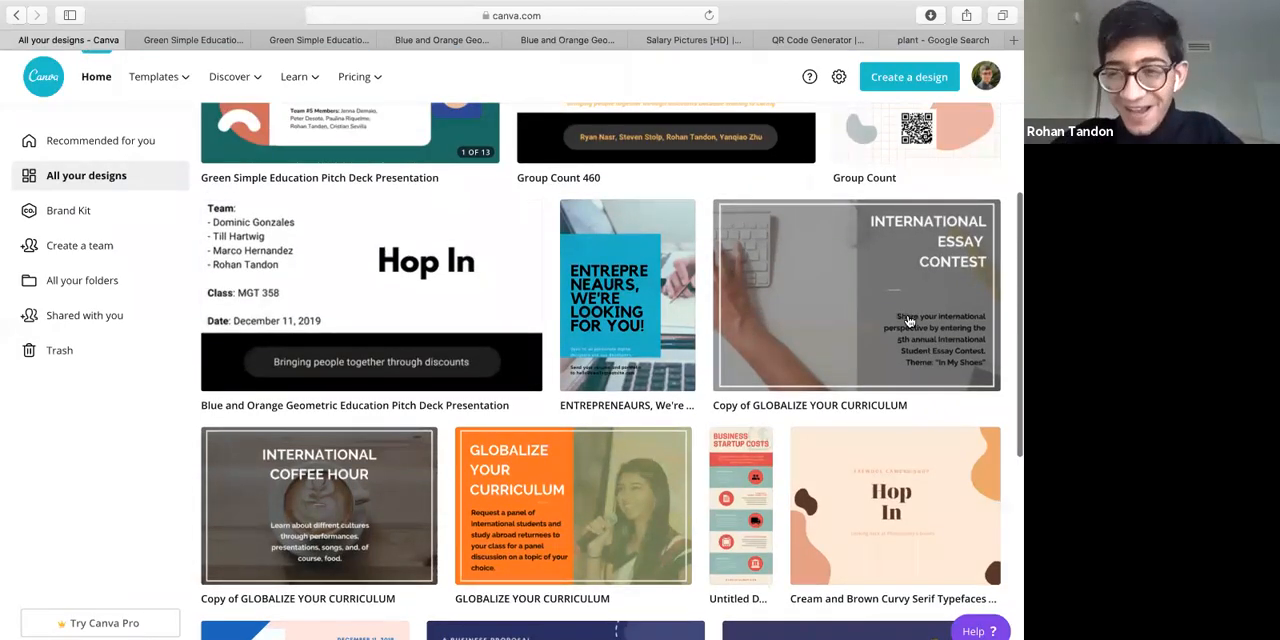
{"action": "scroll", "coordinate": [770, 190], "scroll_direction": "up", "scroll_amount": 4}
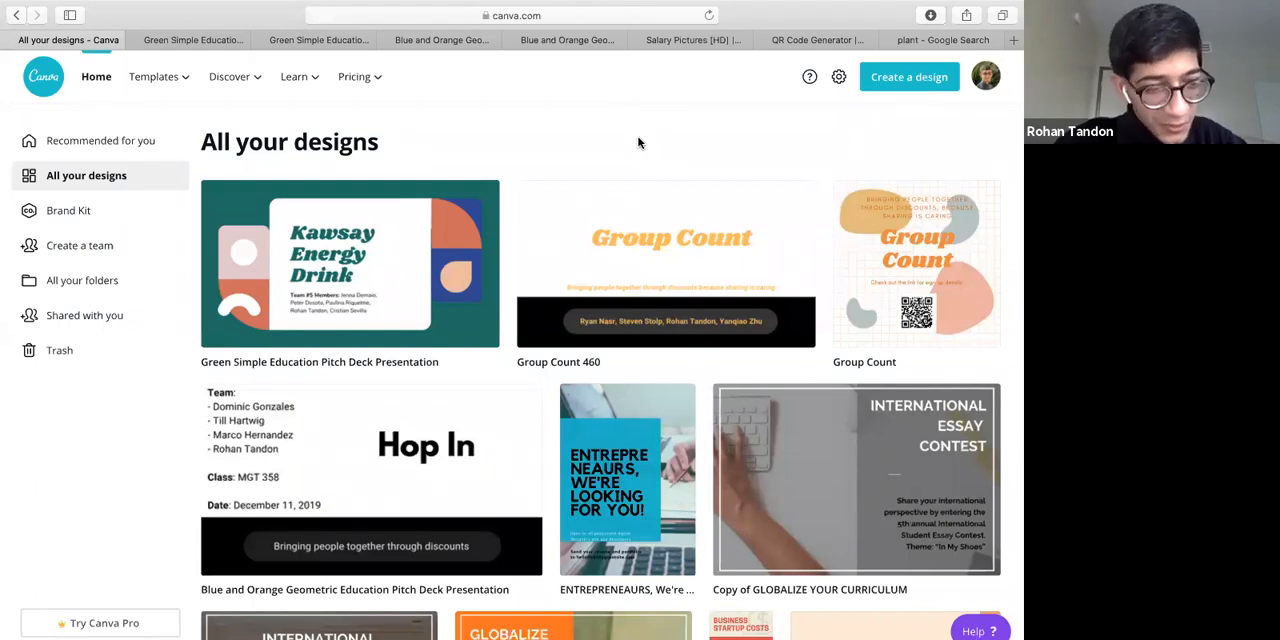
Switch to the REC Workshop presentation in Keynote, play it, and advance to the Sketch and Adobe Illustrator slide
{"action": "key", "text": "ctrl+Up"}
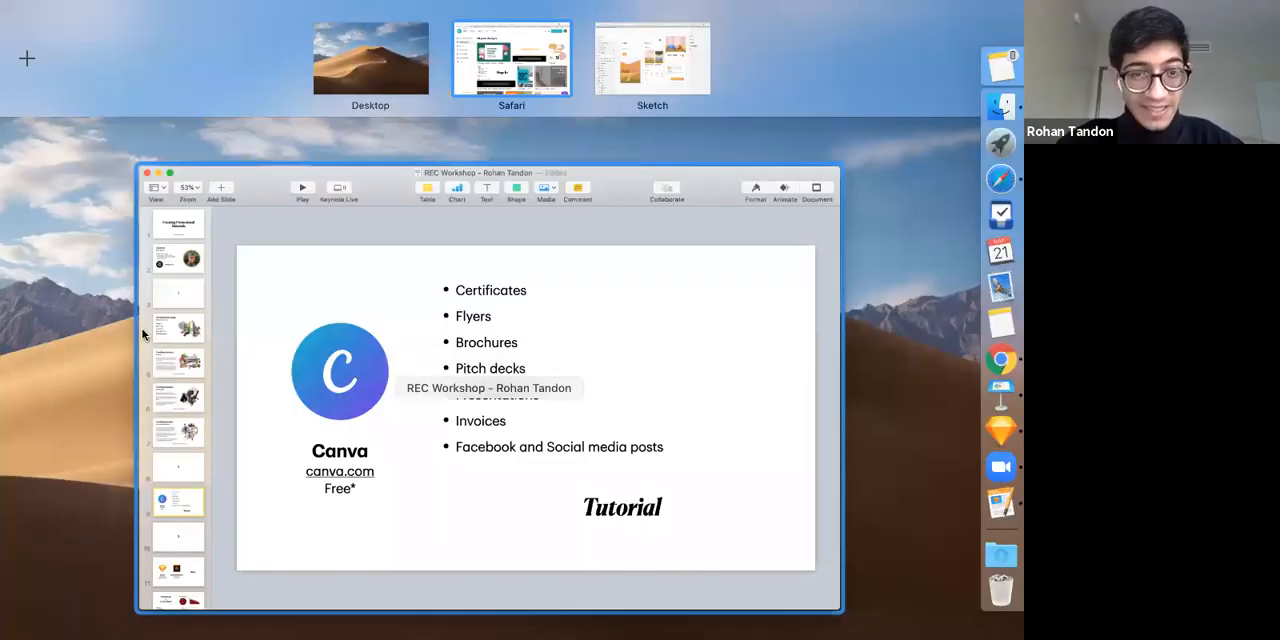
{"action": "left_click", "coordinate": [233, 53]}
{"action": "left_click", "coordinate": [233, 53]}
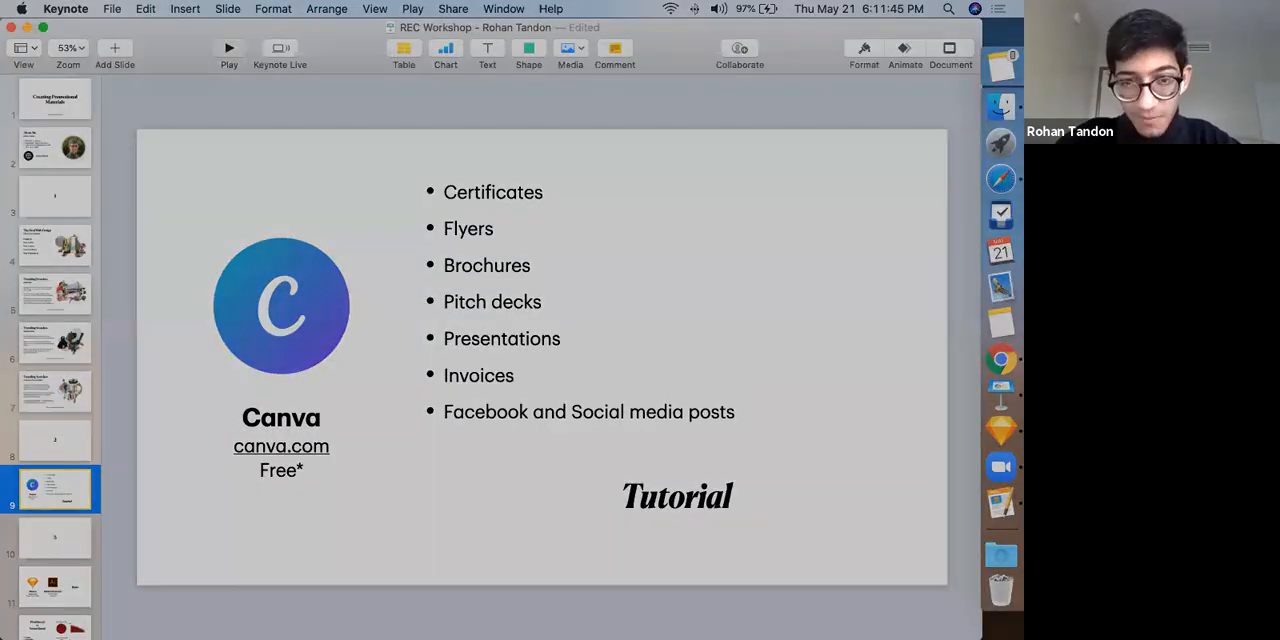
{"action": "key", "text": "Right"}
{"action": "key", "text": "Right"}
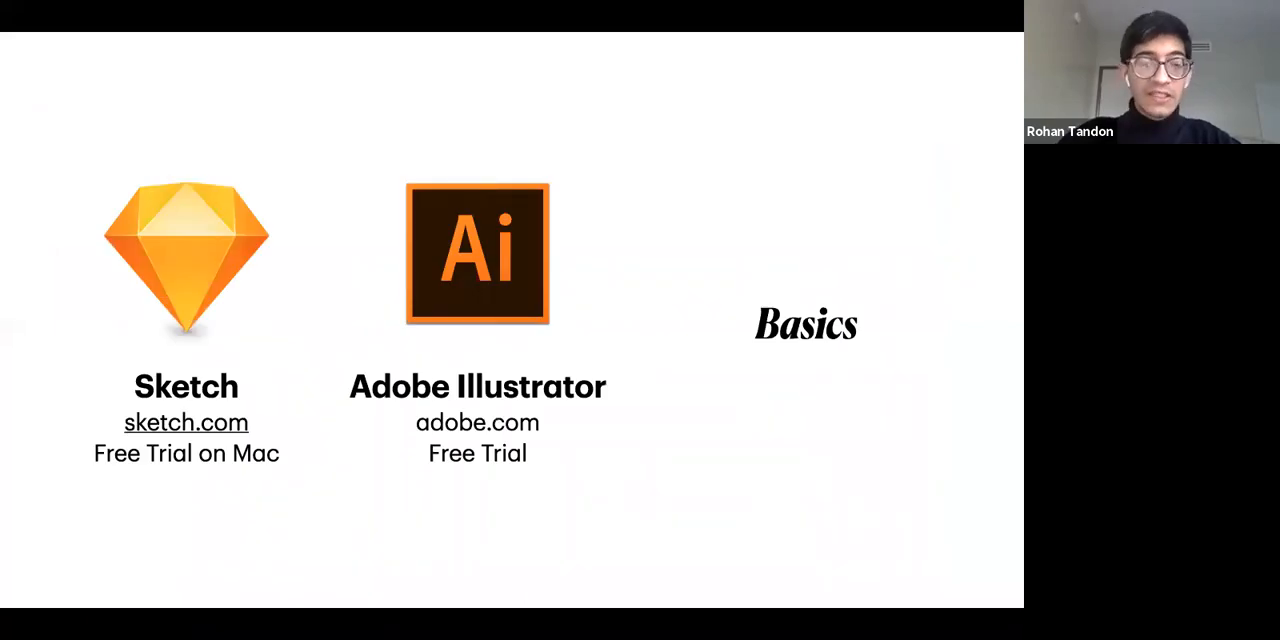